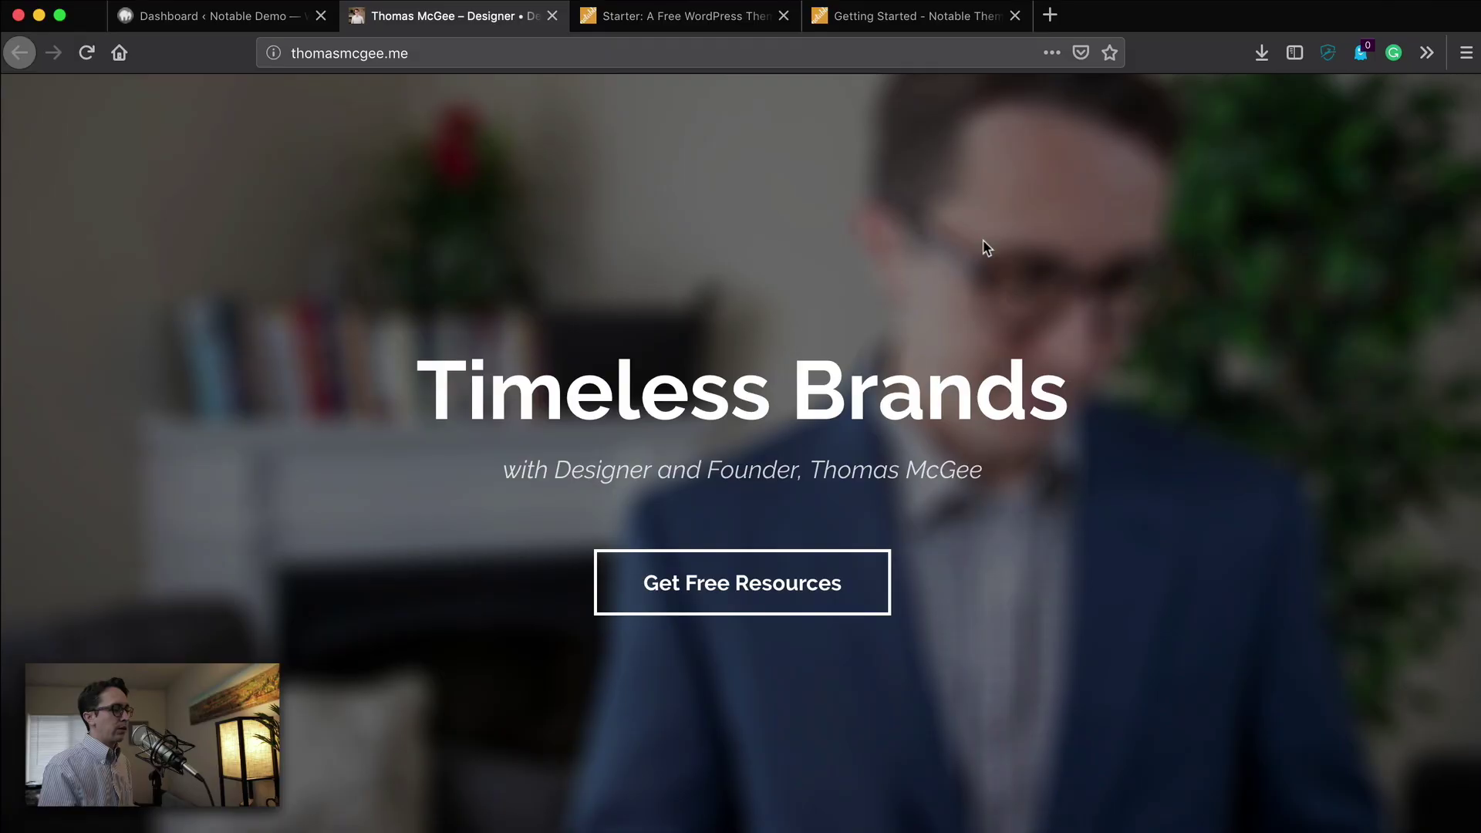
{"action": "scroll", "coordinate": [993, 266], "scroll_direction": "down", "scroll_amount": 3}
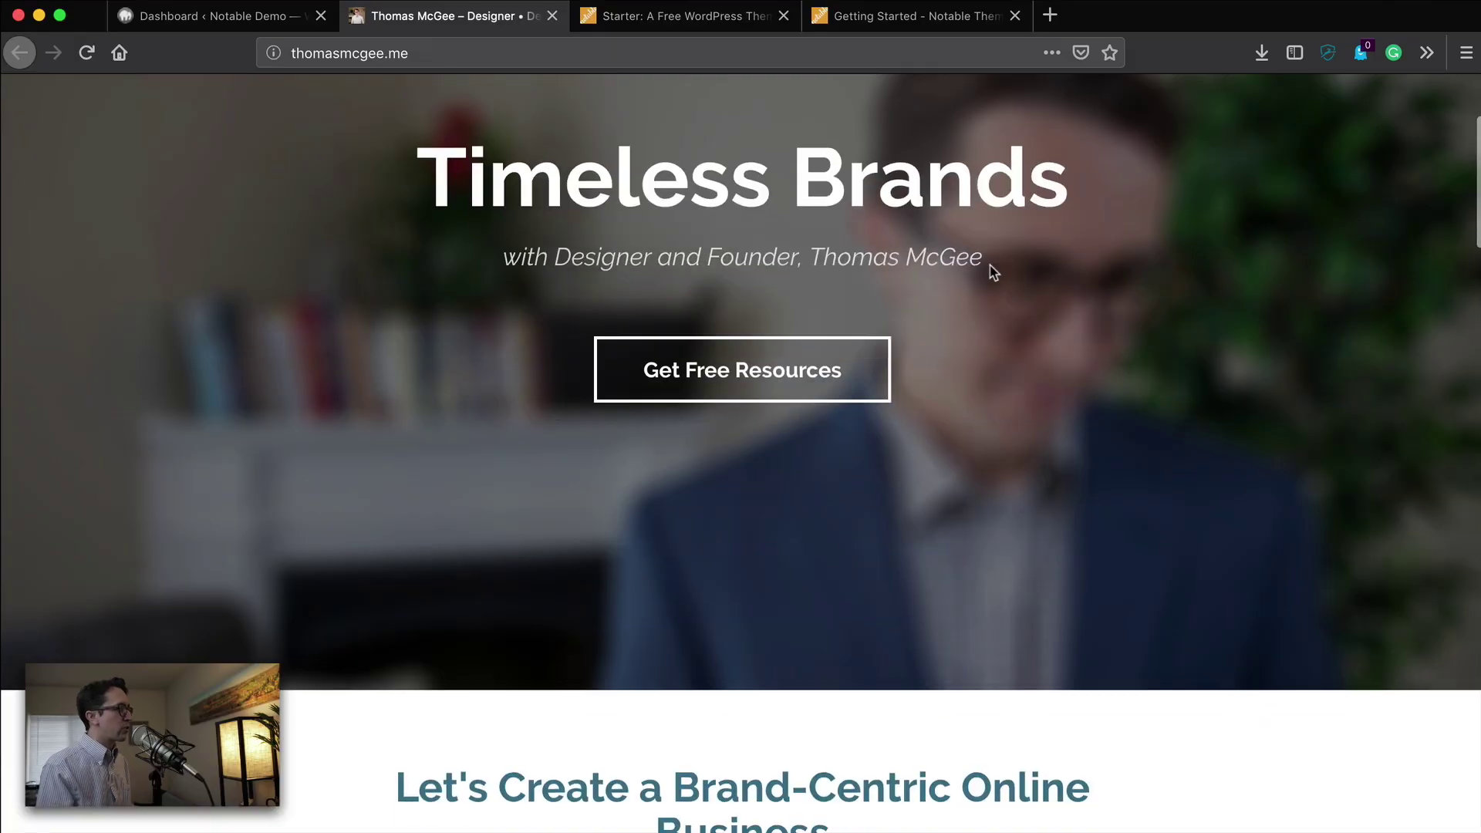
{"action": "scroll", "coordinate": [990, 268], "scroll_direction": "down", "scroll_amount": 3}
{"action": "scroll", "coordinate": [991, 269], "scroll_direction": "up", "scroll_amount": 6}
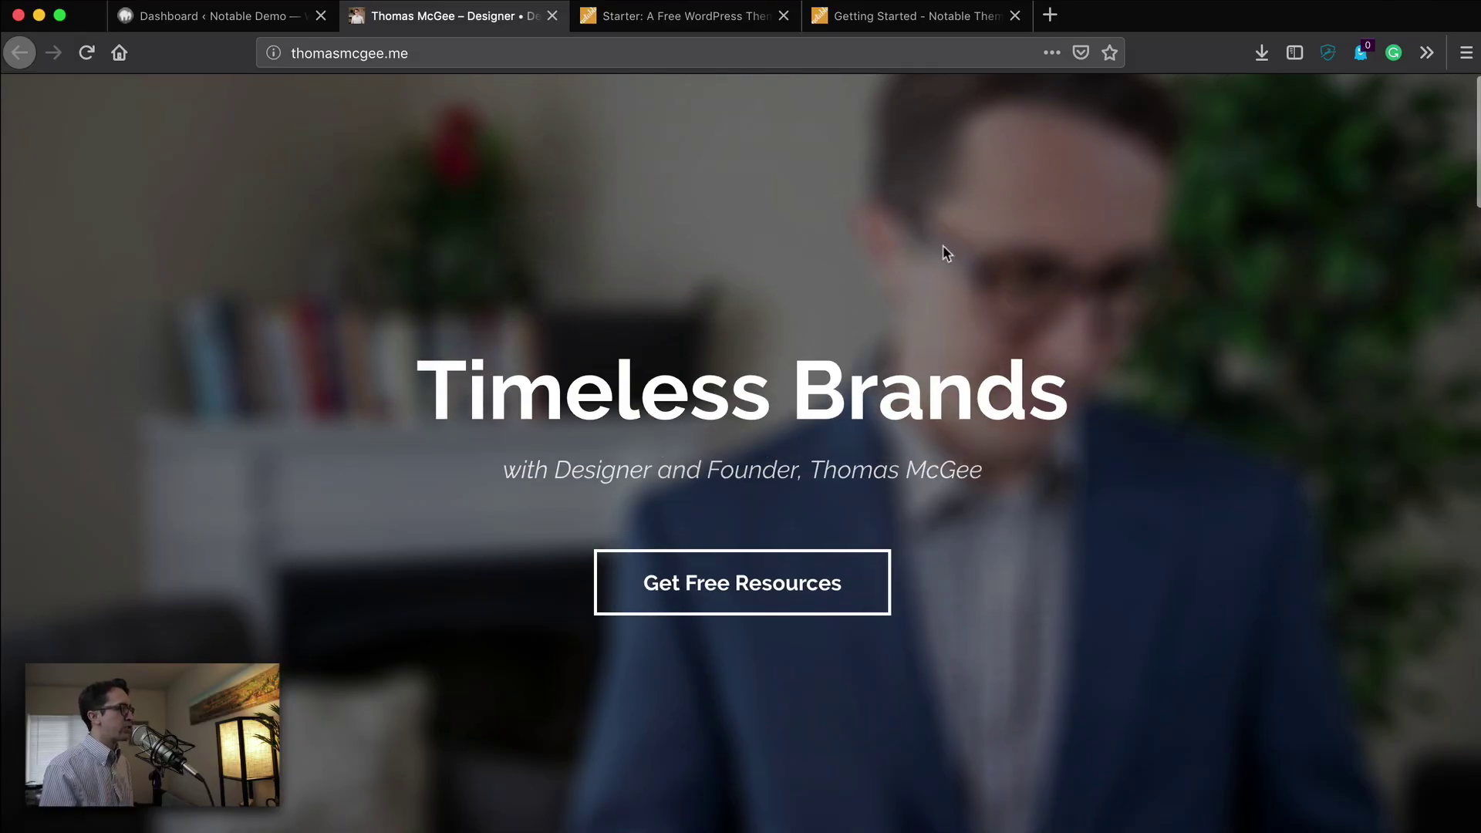
{"action": "scroll", "coordinate": [944, 324], "scroll_direction": "down", "scroll_amount": 1}
{"action": "scroll", "coordinate": [1145, 353], "scroll_direction": "up", "scroll_amount": 1}
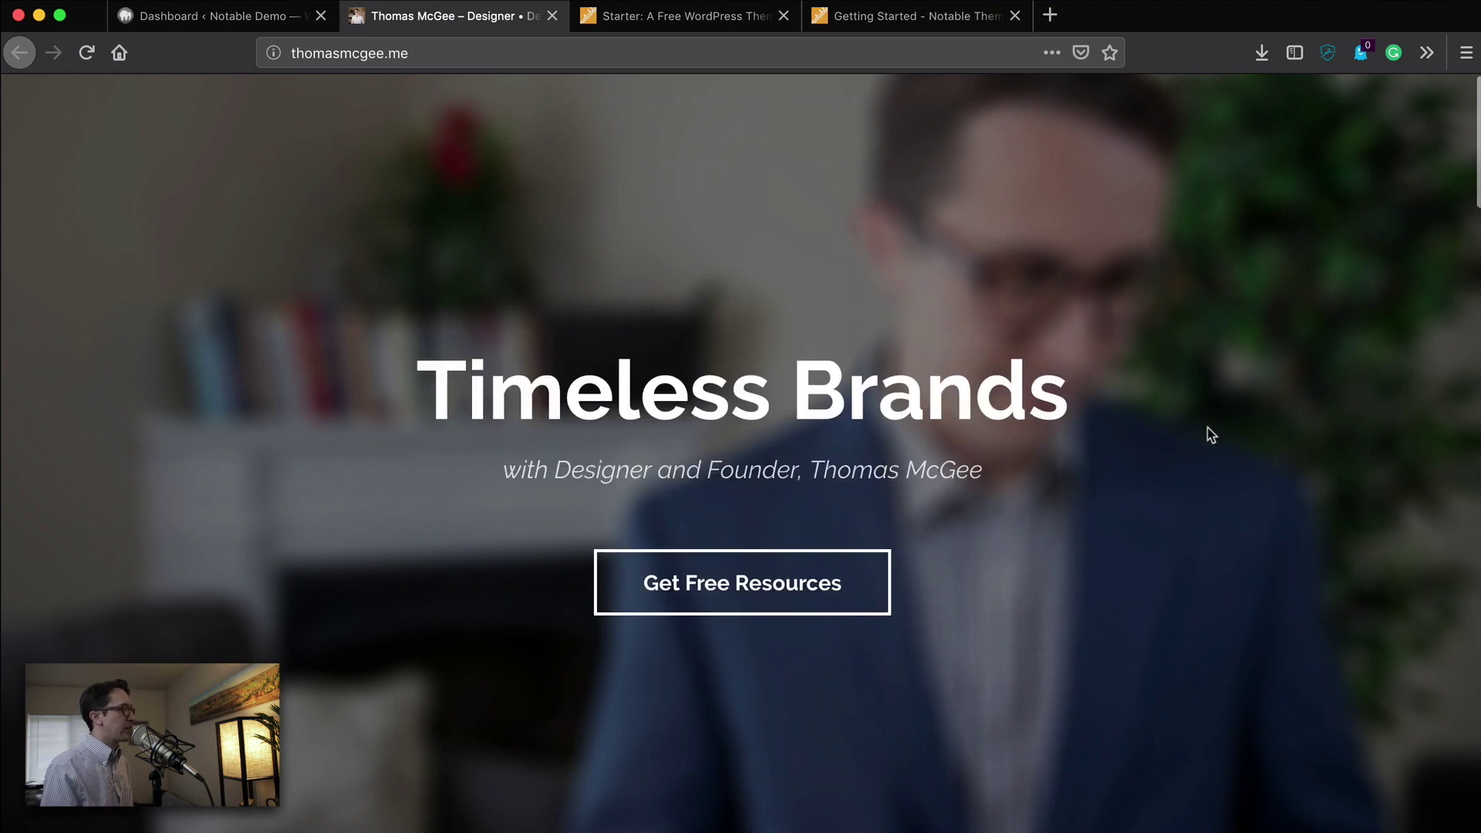
{"action": "scroll", "coordinate": [1209, 435], "scroll_direction": "down", "scroll_amount": 3}
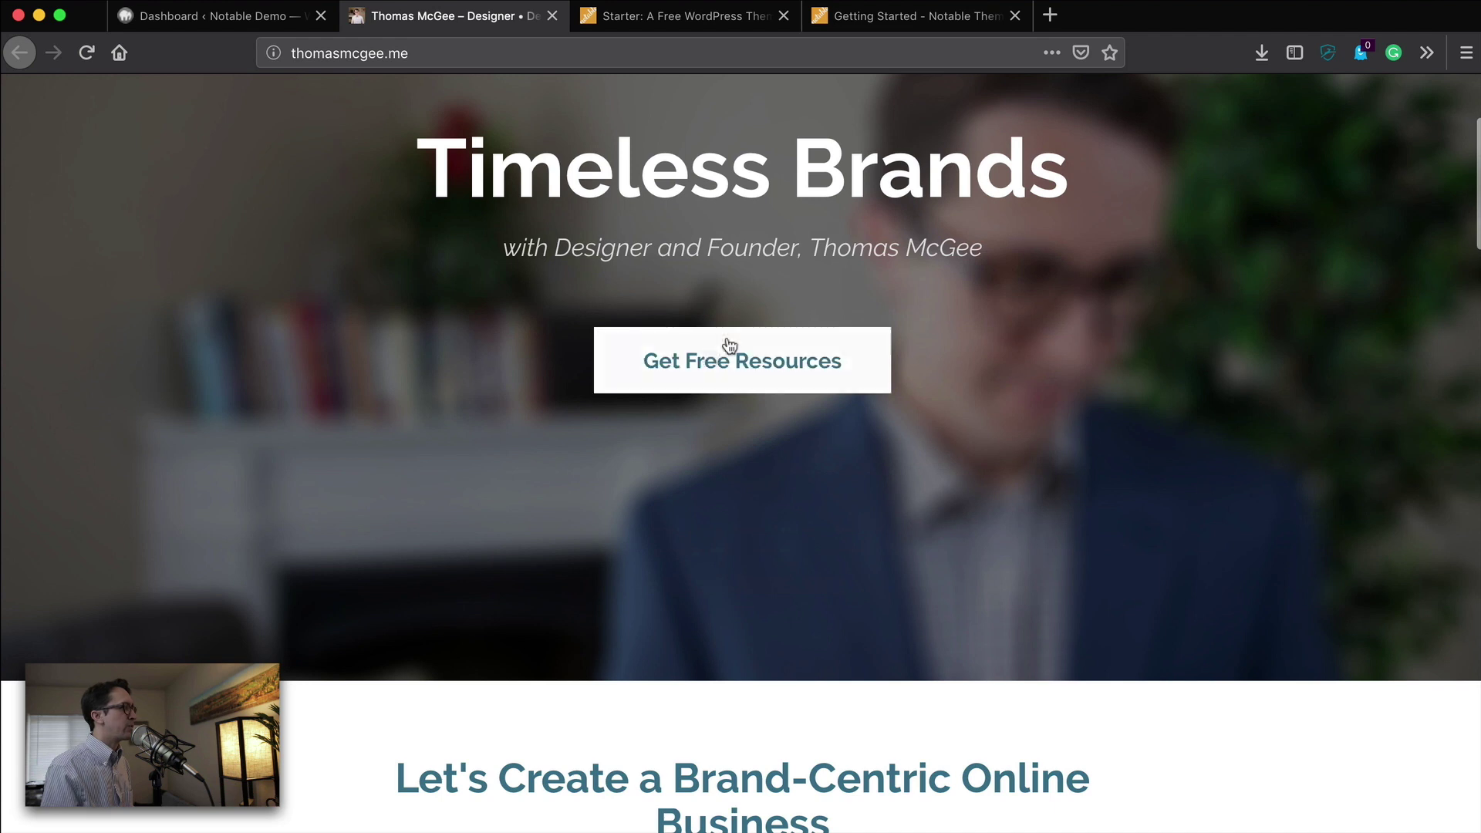
{"action": "scroll", "coordinate": [1108, 460], "scroll_direction": "down", "scroll_amount": 4}
{"action": "scroll", "coordinate": [1107, 462], "scroll_direction": "down", "scroll_amount": 4}
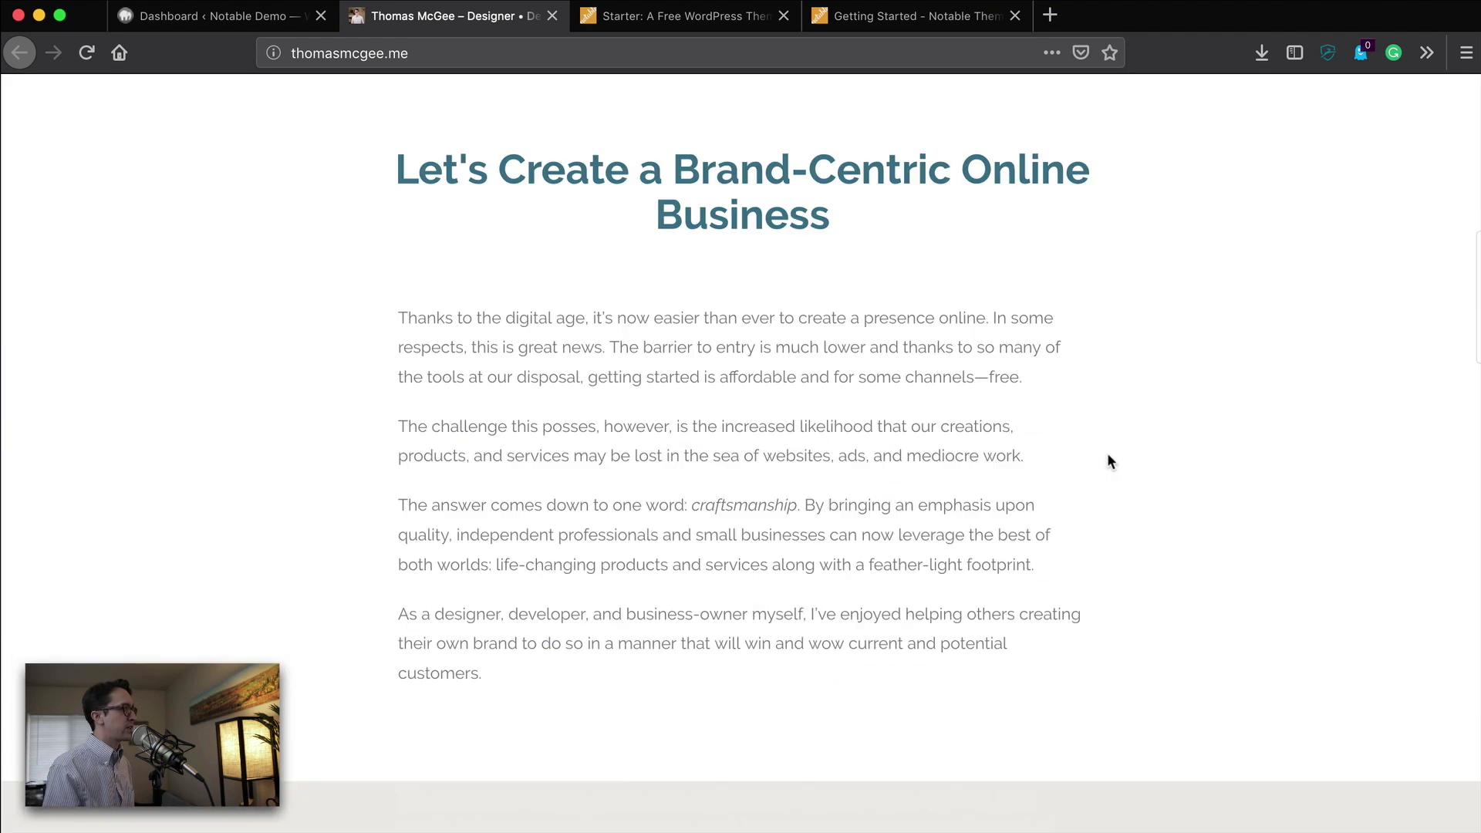
{"action": "scroll", "coordinate": [1095, 450], "scroll_direction": "down", "scroll_amount": 2}
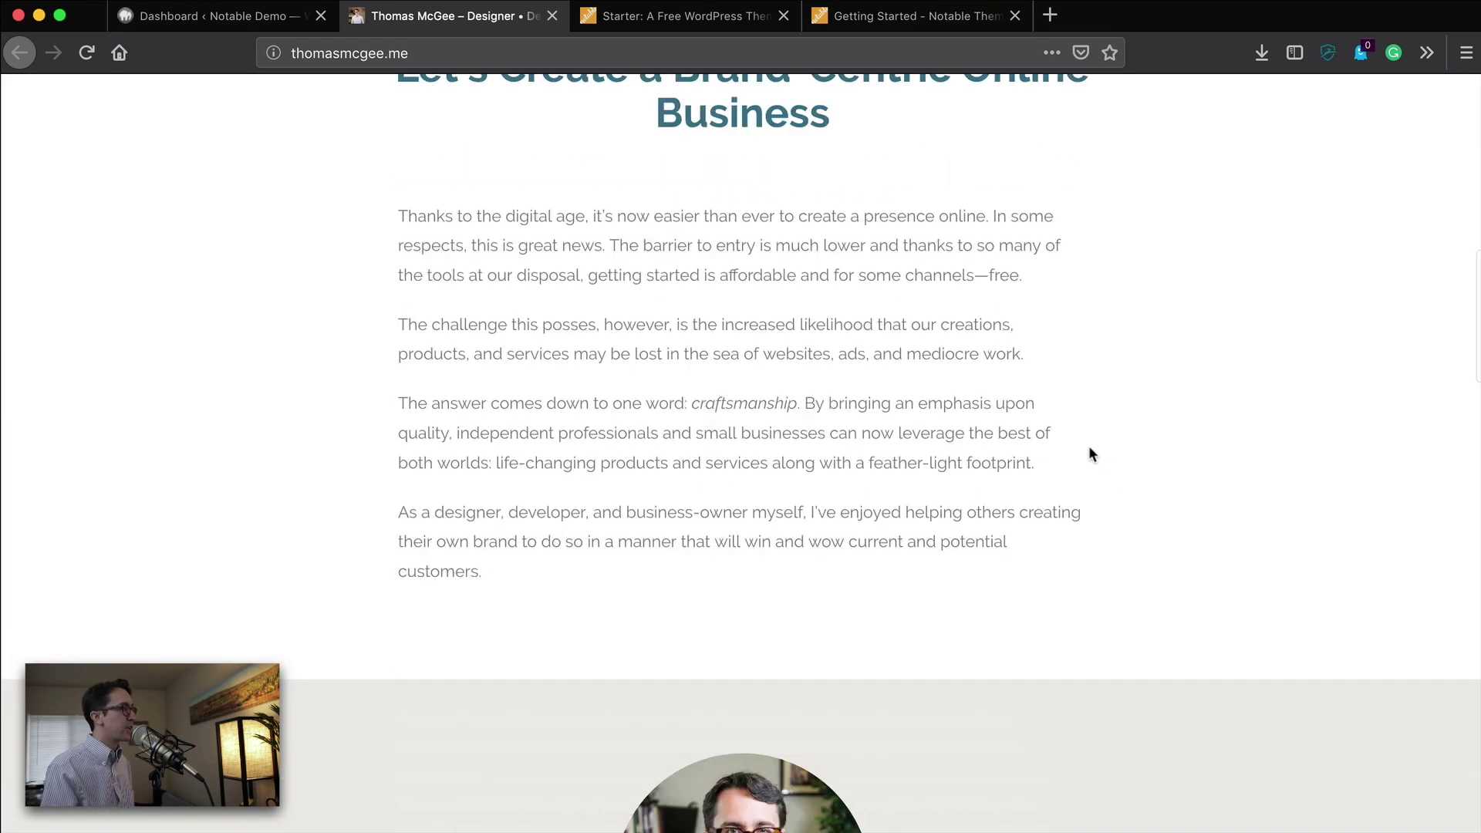
{"action": "scroll", "coordinate": [1090, 448], "scroll_direction": "down", "scroll_amount": 3}
{"action": "scroll", "coordinate": [1091, 448], "scroll_direction": "up", "scroll_amount": 4}
{"action": "scroll", "coordinate": [1089, 445], "scroll_direction": "down", "scroll_amount": 3}
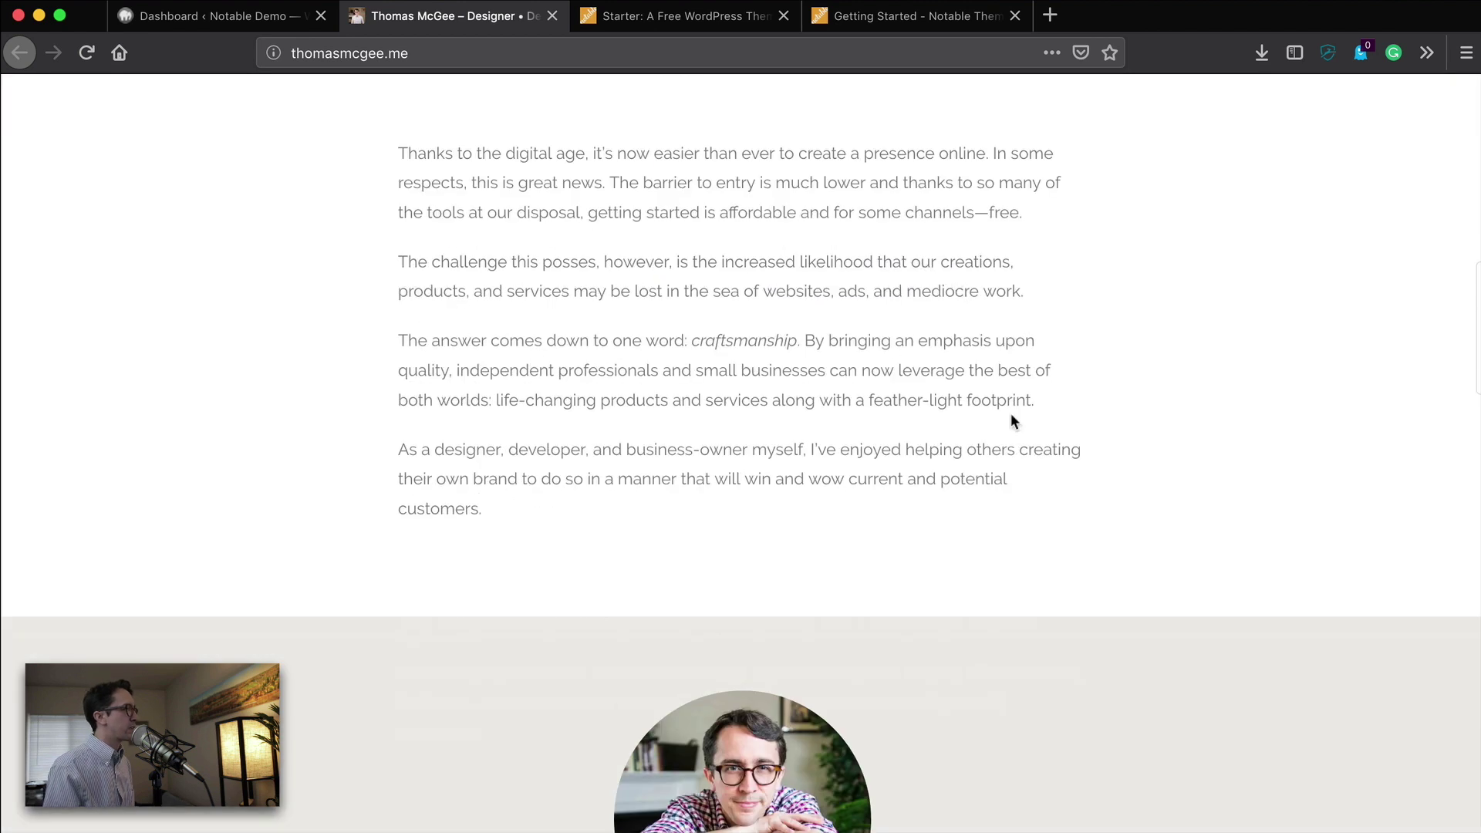
{"action": "scroll", "coordinate": [1010, 413], "scroll_direction": "up", "scroll_amount": 3}
{"action": "scroll", "coordinate": [1009, 416], "scroll_direction": "down", "scroll_amount": 1}
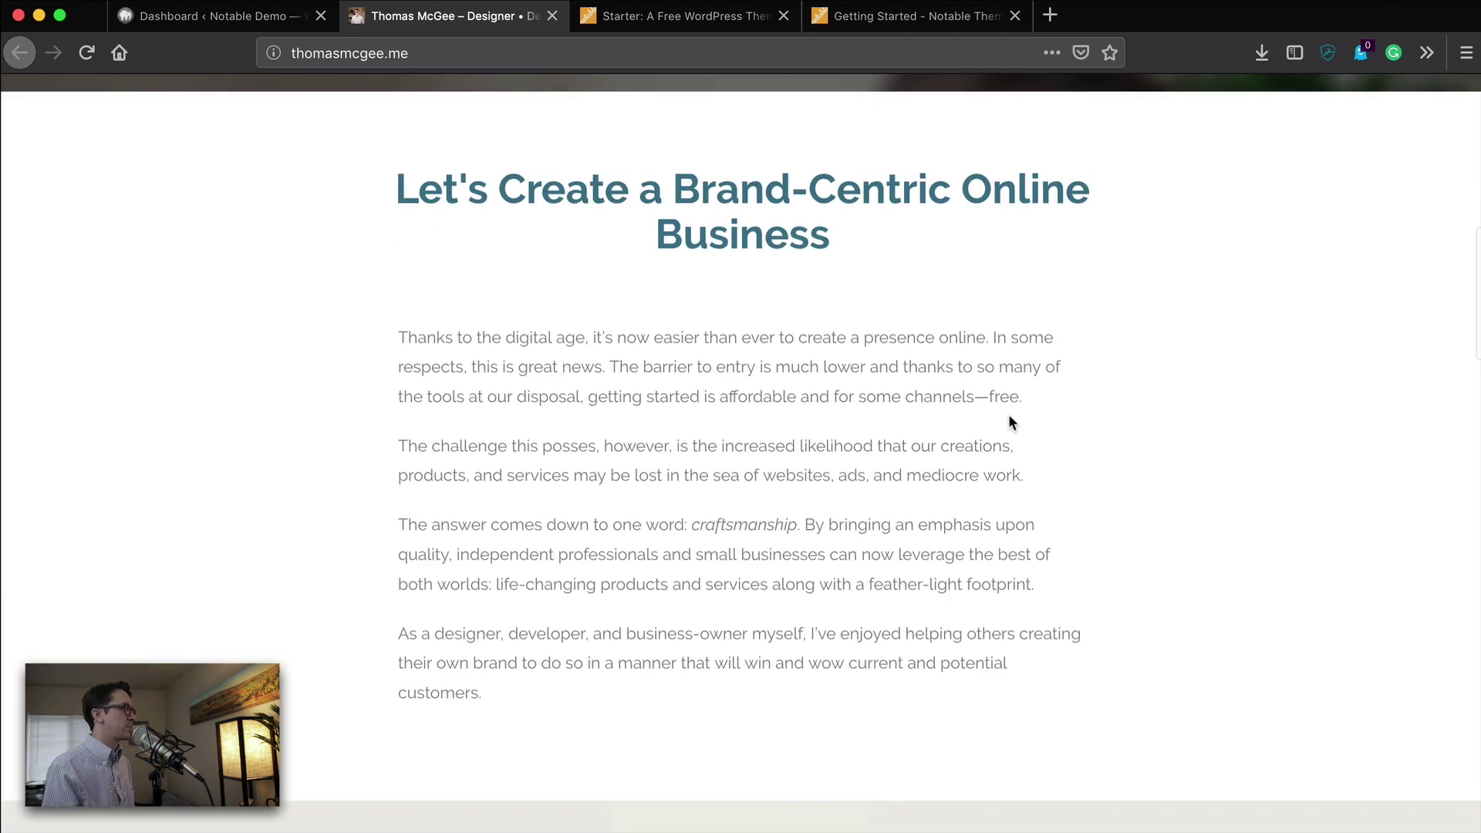
{"action": "scroll", "coordinate": [1008, 416], "scroll_direction": "down", "scroll_amount": 2}
{"action": "scroll", "coordinate": [1004, 416], "scroll_direction": "down", "scroll_amount": 4}
{"action": "scroll", "coordinate": [1003, 417], "scroll_direction": "down", "scroll_amount": 3}
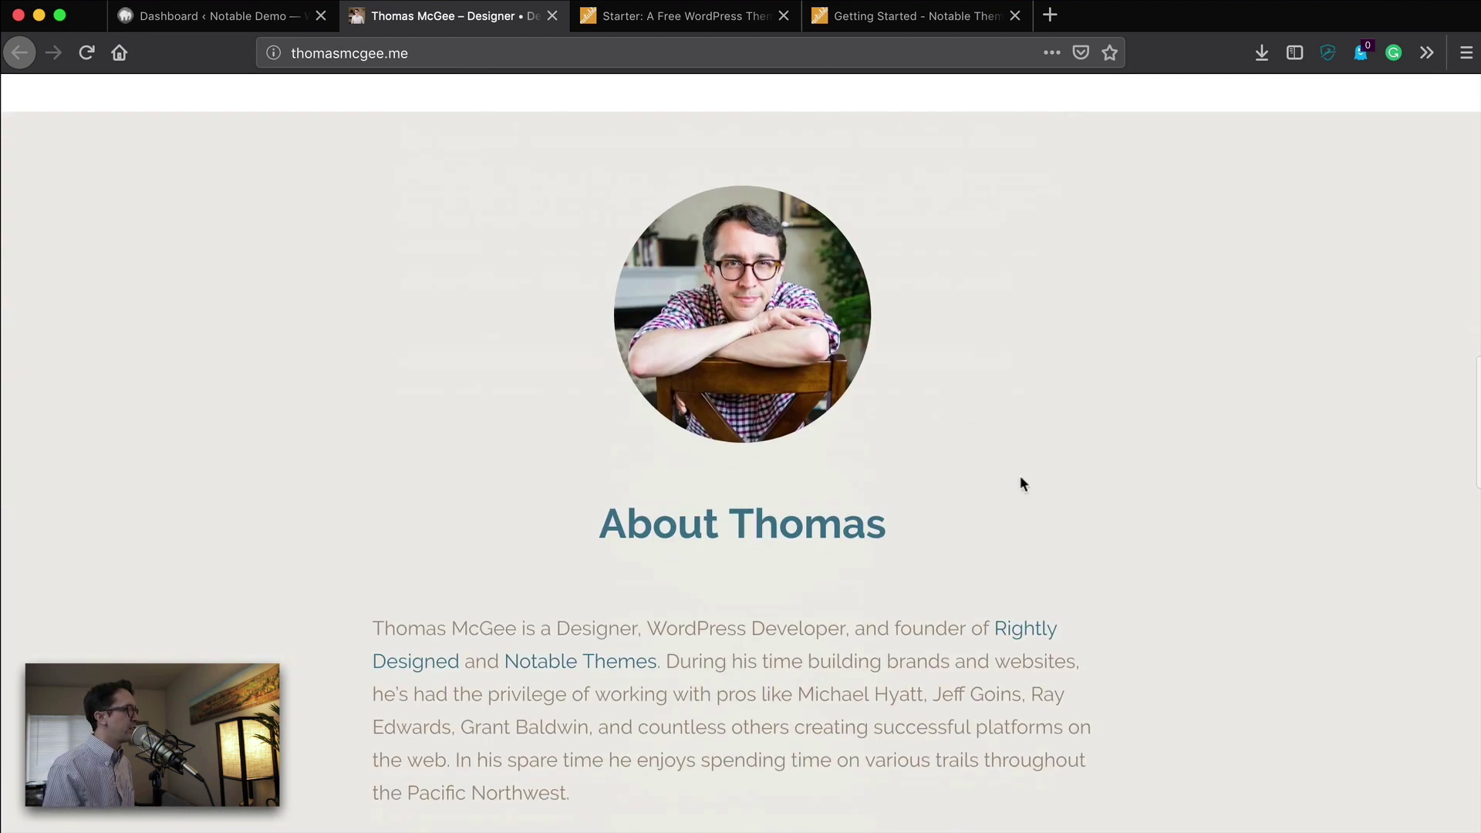
{"action": "scroll", "coordinate": [1019, 483], "scroll_direction": "down", "scroll_amount": 3}
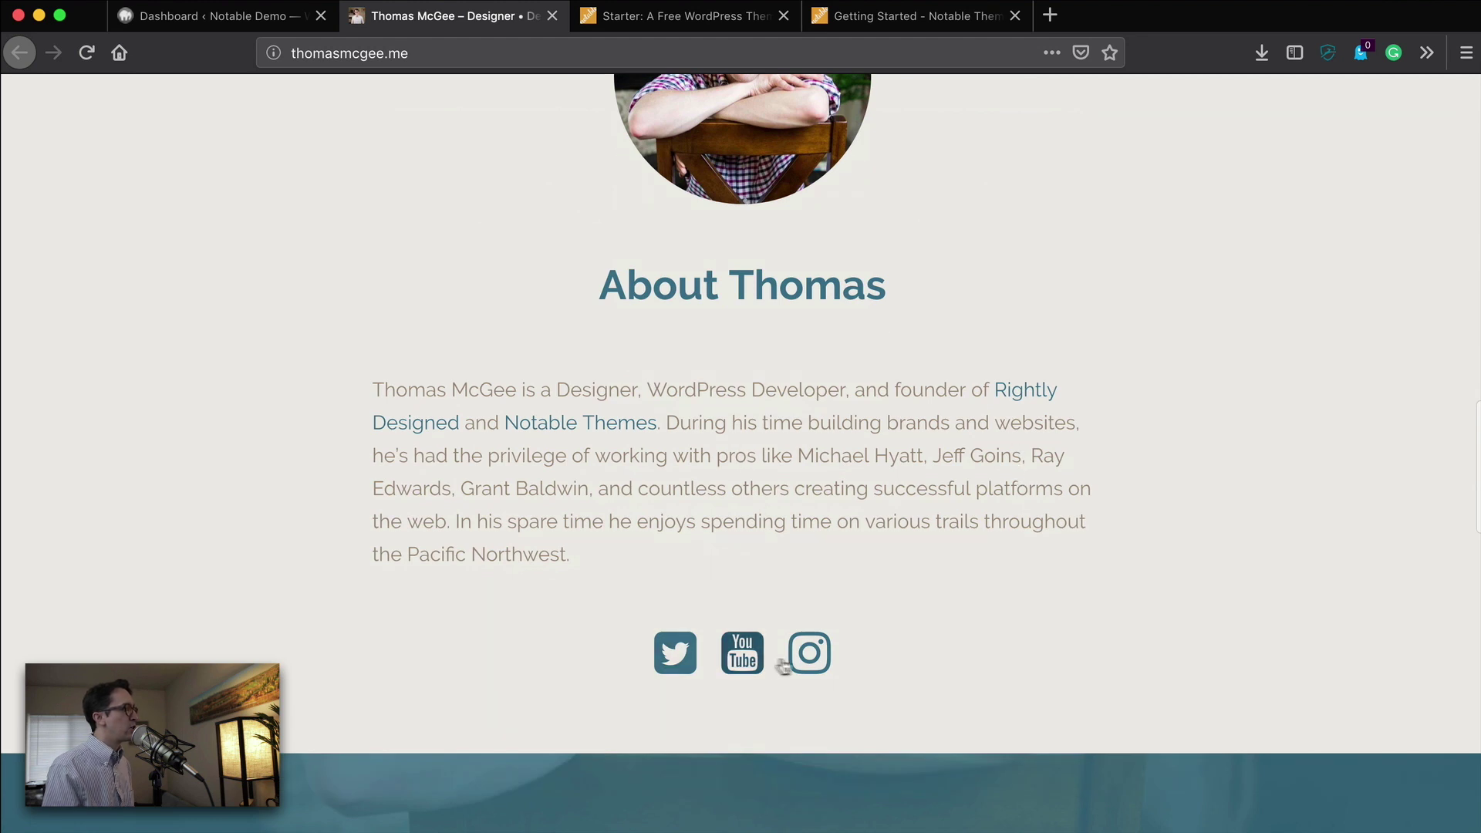
{"action": "scroll", "coordinate": [1120, 528], "scroll_direction": "down", "scroll_amount": 1}
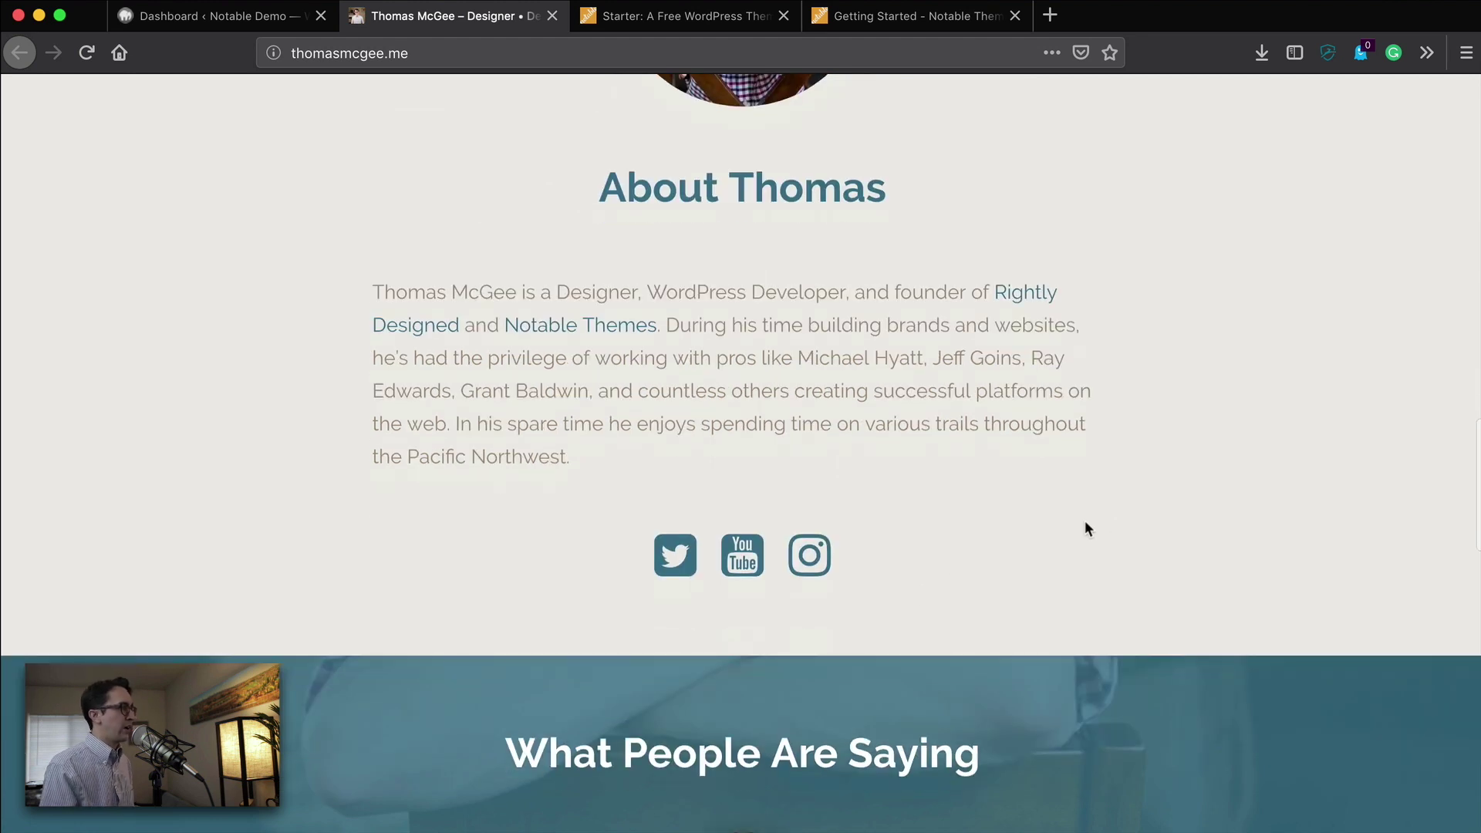
{"action": "scroll", "coordinate": [1081, 530], "scroll_direction": "down", "scroll_amount": 3}
{"action": "scroll", "coordinate": [1082, 538], "scroll_direction": "down", "scroll_amount": 4}
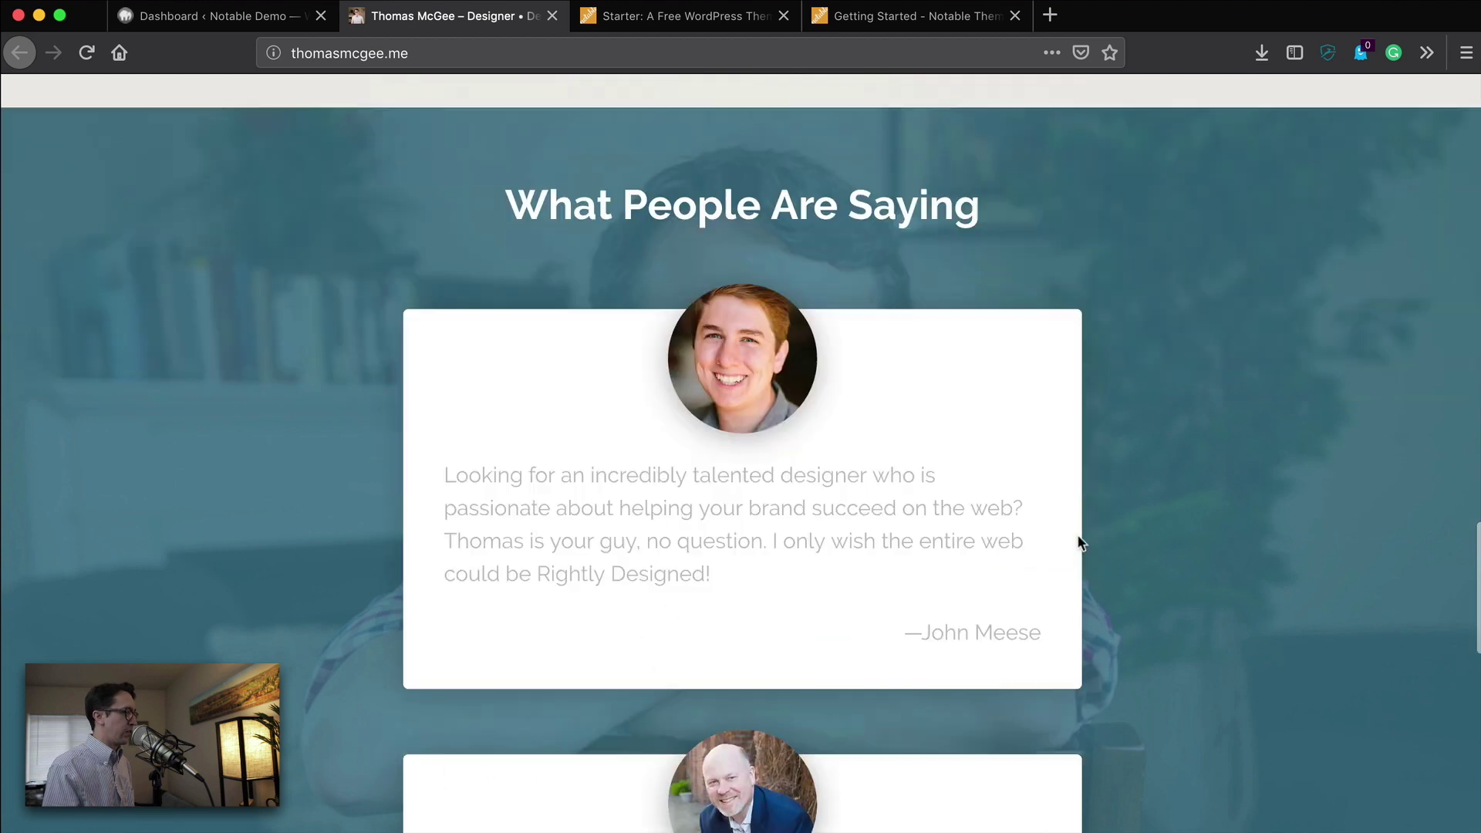
{"action": "scroll", "coordinate": [1135, 618], "scroll_direction": "down", "scroll_amount": 1}
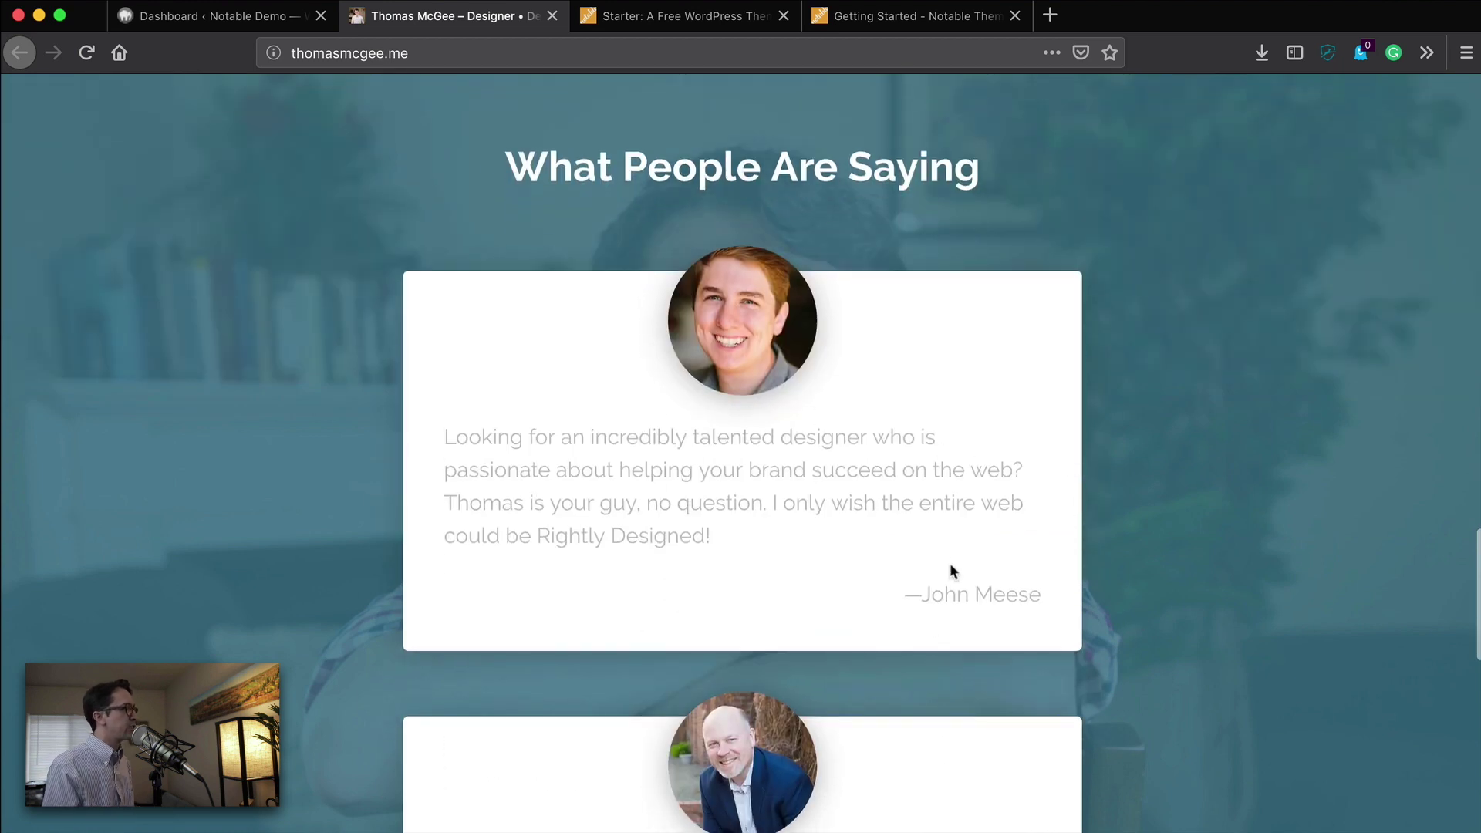
{"action": "scroll", "coordinate": [973, 584], "scroll_direction": "down", "scroll_amount": 3}
{"action": "scroll", "coordinate": [995, 599], "scroll_direction": "down", "scroll_amount": 1}
{"action": "scroll", "coordinate": [996, 599], "scroll_direction": "down", "scroll_amount": 3}
{"action": "scroll", "coordinate": [995, 600], "scroll_direction": "down", "scroll_amount": 3}
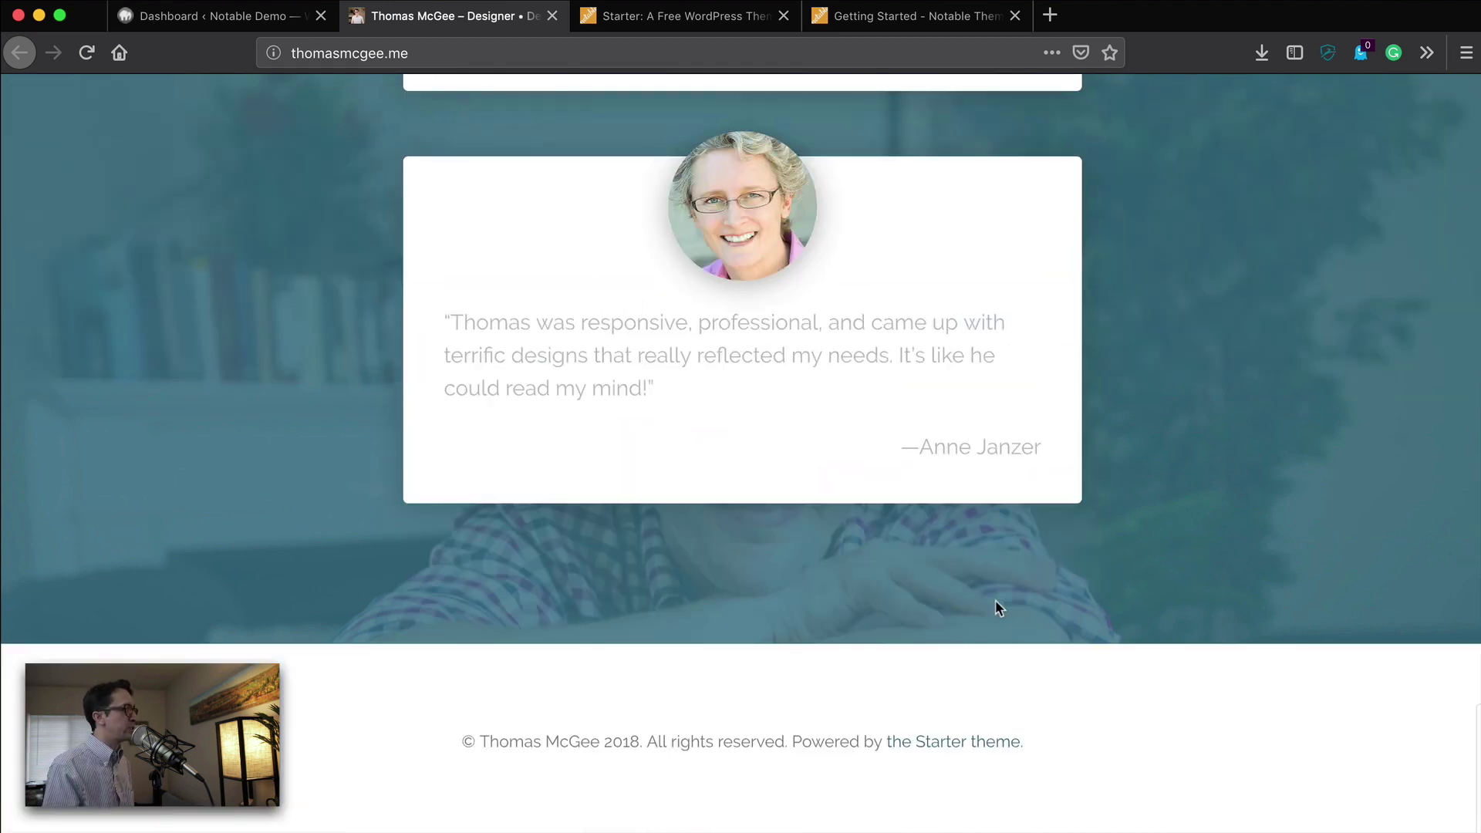
{"action": "scroll", "coordinate": [995, 600], "scroll_direction": "up", "scroll_amount": 4}
{"action": "scroll", "coordinate": [996, 600], "scroll_direction": "up", "scroll_amount": 5}
{"action": "scroll", "coordinate": [995, 599], "scroll_direction": "up", "scroll_amount": 1}
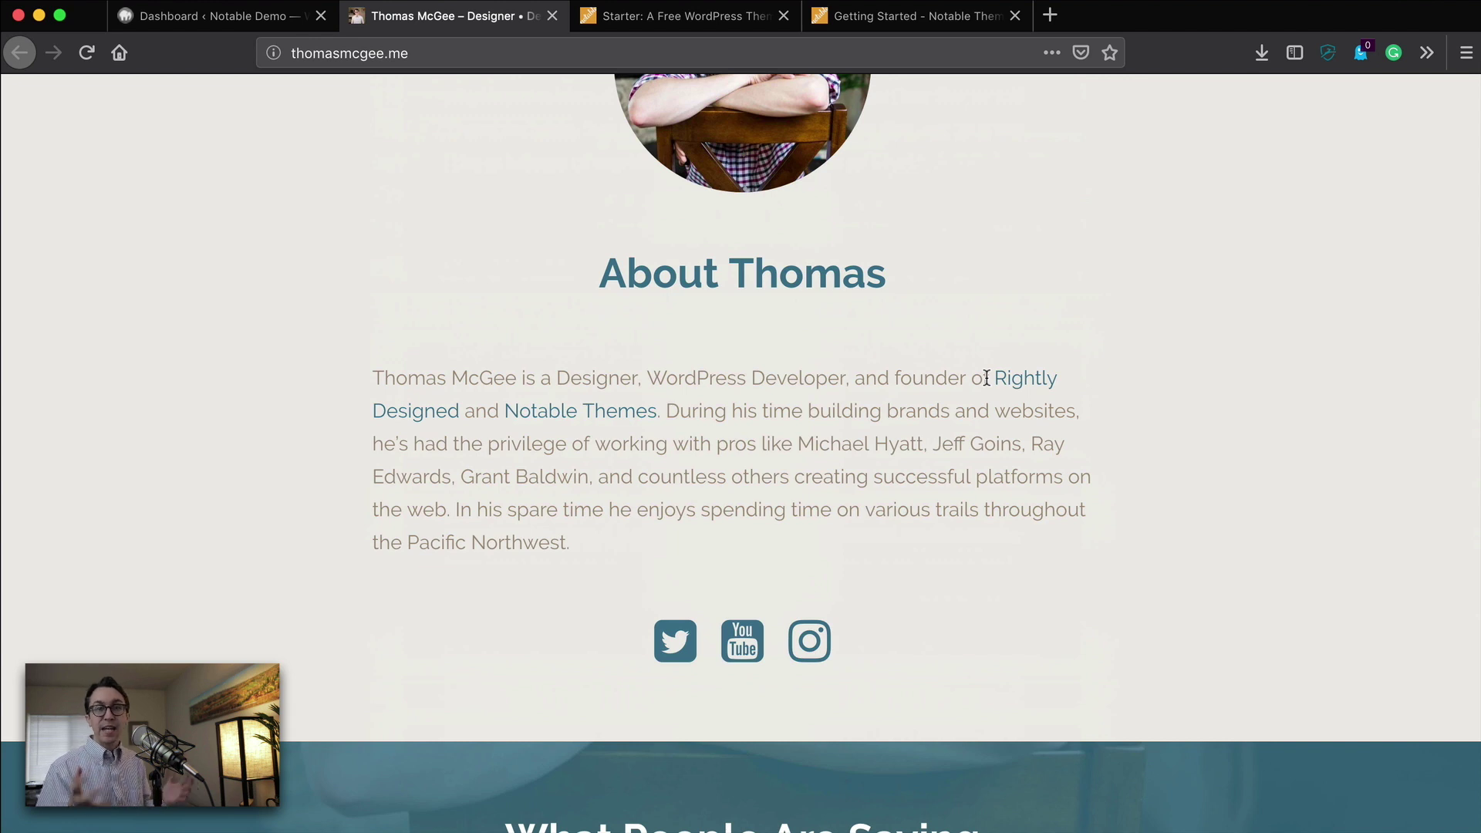
{"action": "scroll", "coordinate": [867, 383], "scroll_direction": "up", "scroll_amount": 3}
{"action": "scroll", "coordinate": [866, 383], "scroll_direction": "up", "scroll_amount": 5}
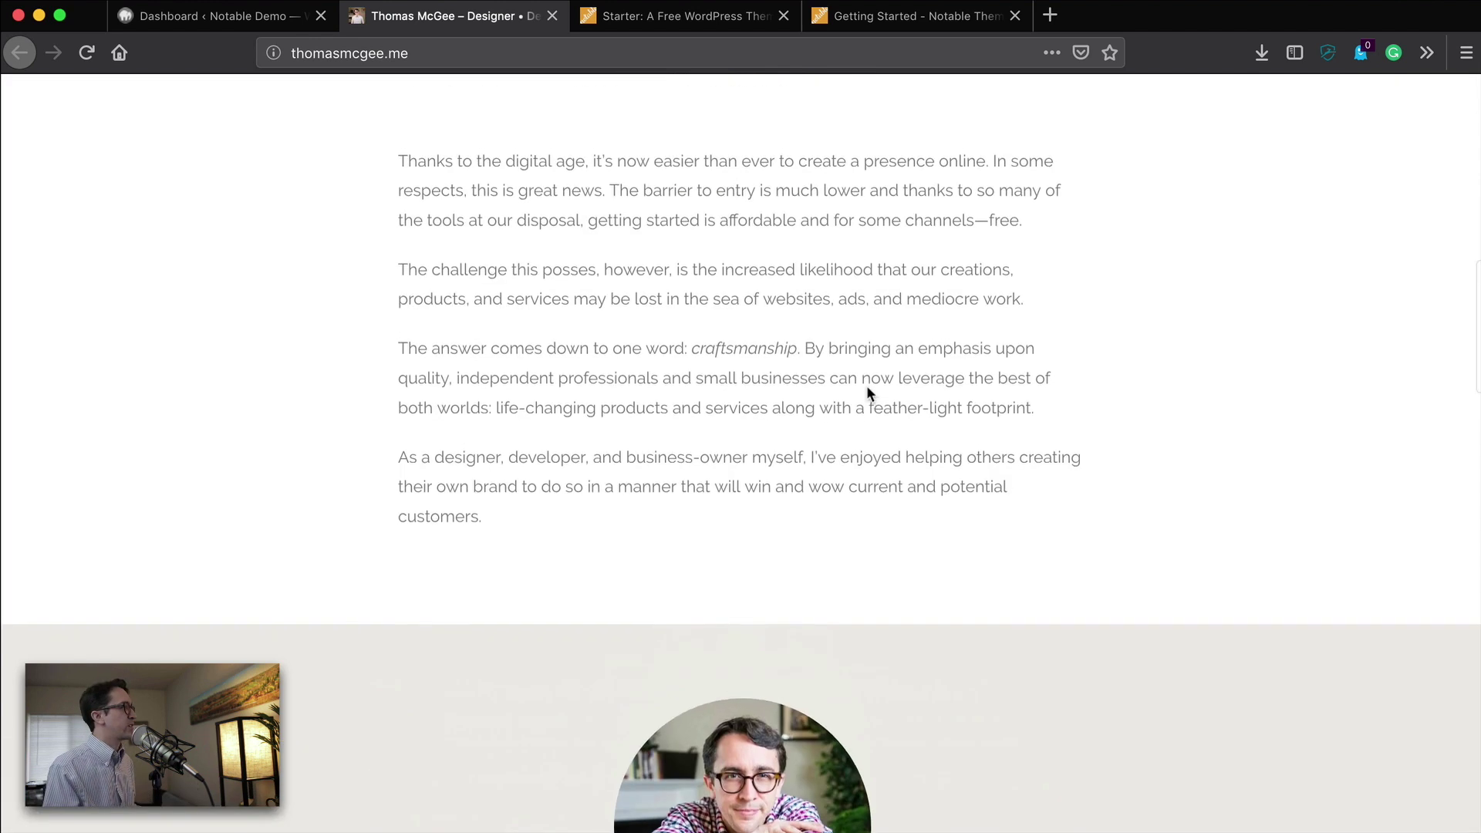
{"action": "scroll", "coordinate": [867, 386], "scroll_direction": "up", "scroll_amount": 5}
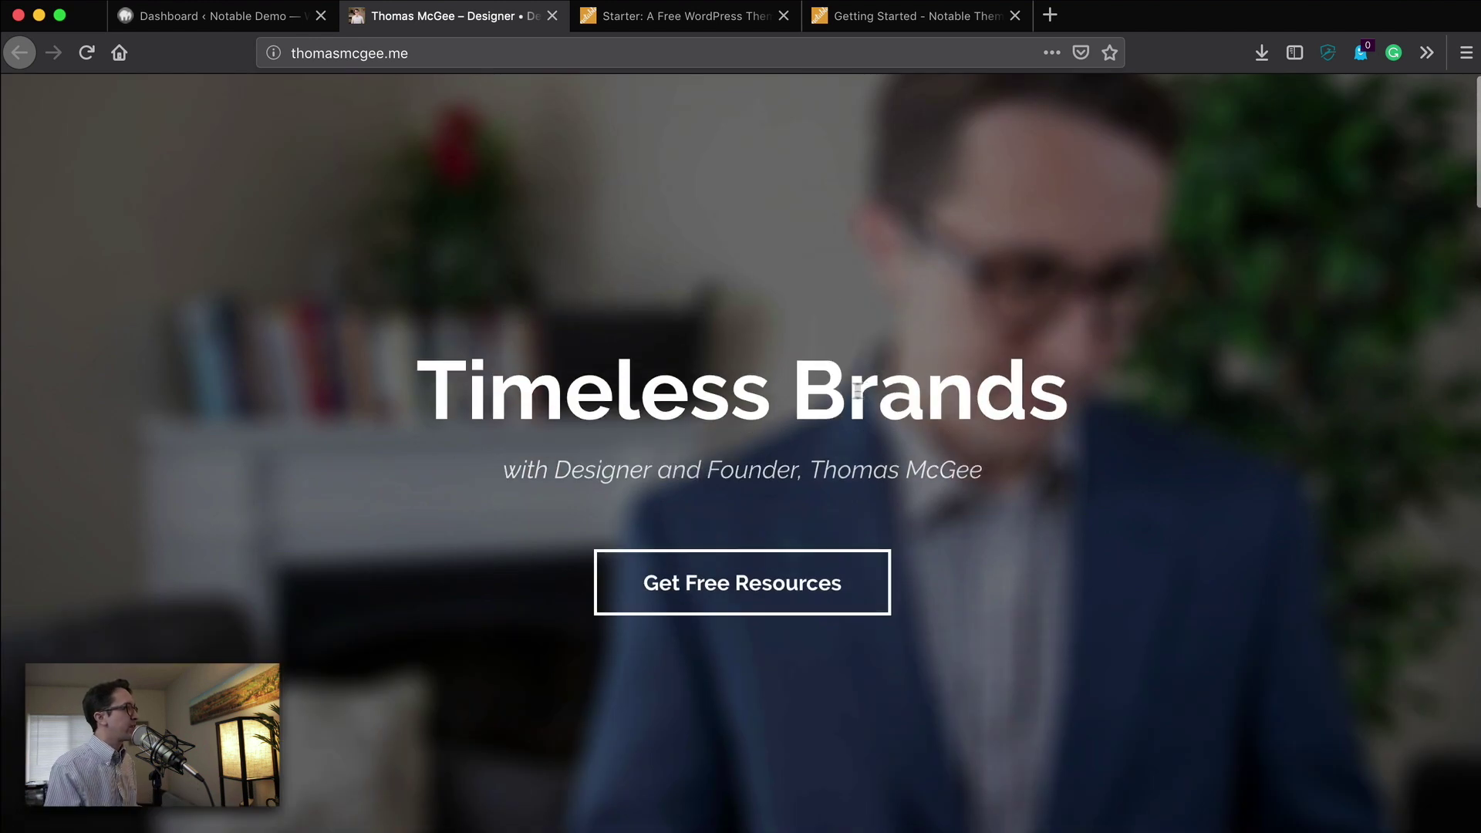
{"action": "left_click", "coordinate": [714, 16]}
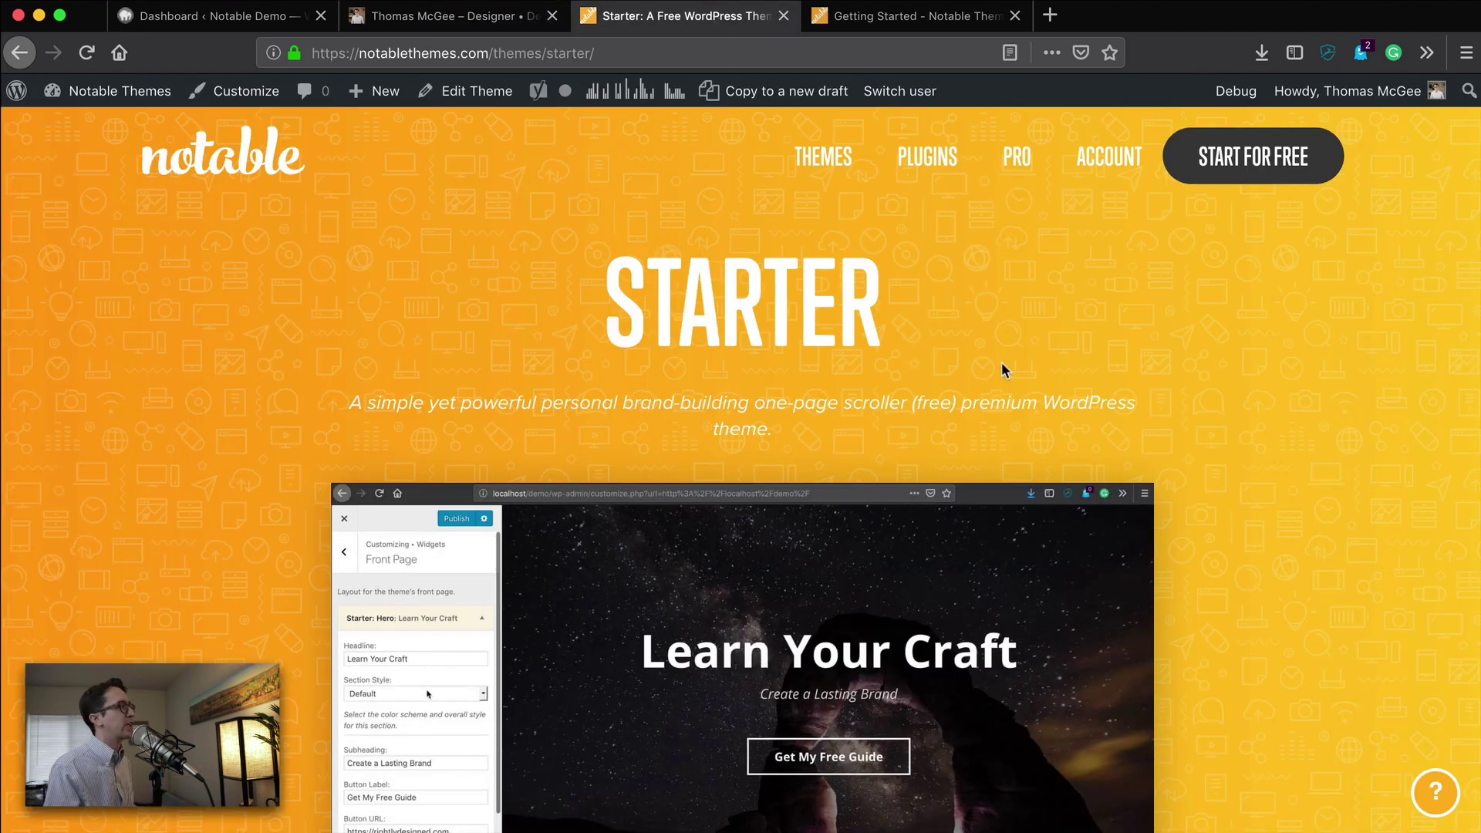
{"action": "scroll", "coordinate": [1001, 368], "scroll_direction": "down", "scroll_amount": 3}
{"action": "scroll", "coordinate": [1001, 368], "scroll_direction": "down", "scroll_amount": 4}
{"action": "scroll", "coordinate": [1001, 371], "scroll_direction": "up", "scroll_amount": 3}
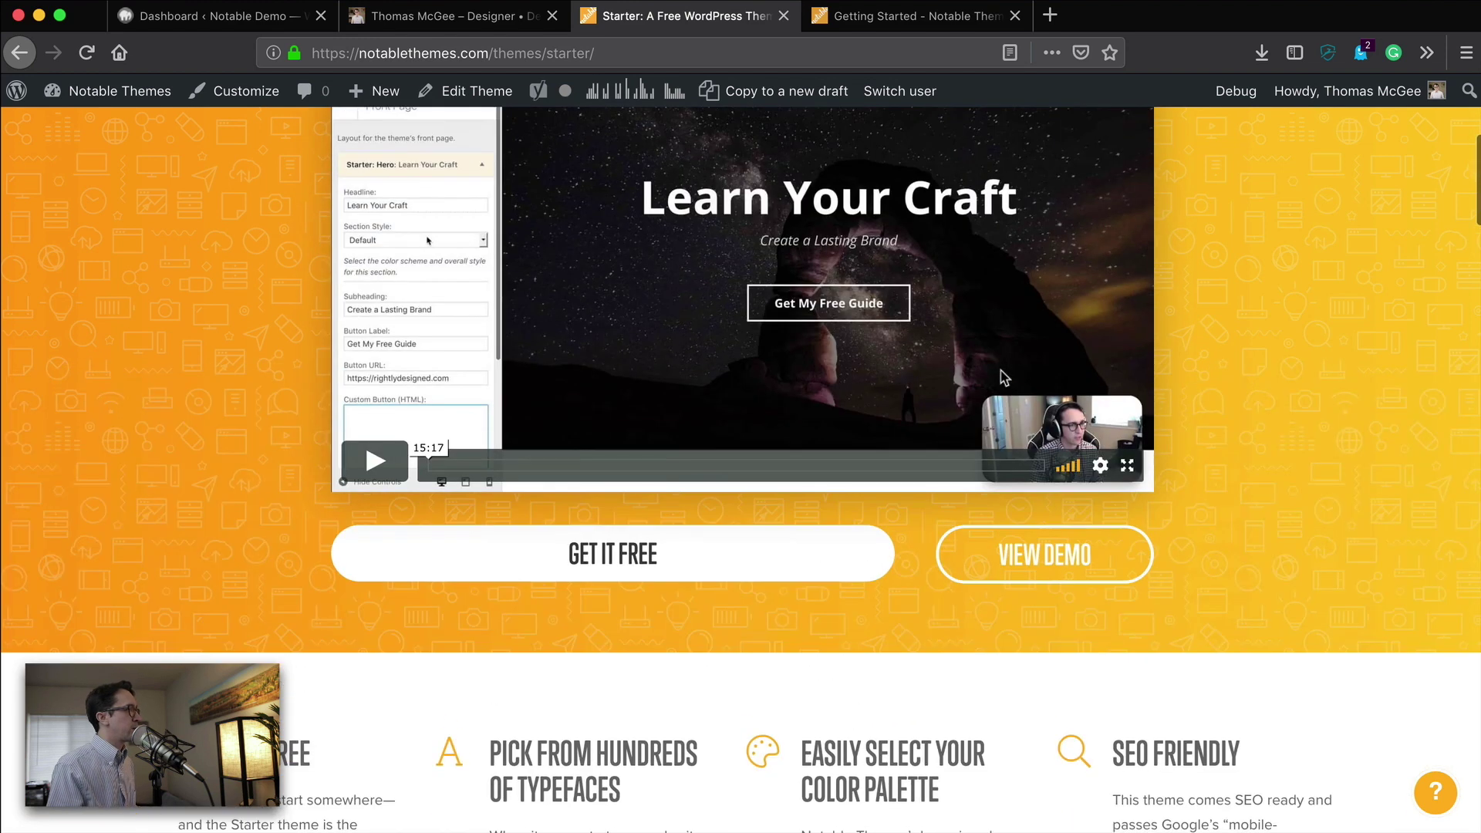
{"action": "scroll", "coordinate": [648, 566], "scroll_direction": "down", "scroll_amount": 2}
{"action": "scroll", "coordinate": [646, 563], "scroll_direction": "down", "scroll_amount": 8}
{"action": "scroll", "coordinate": [642, 560], "scroll_direction": "down", "scroll_amount": 4}
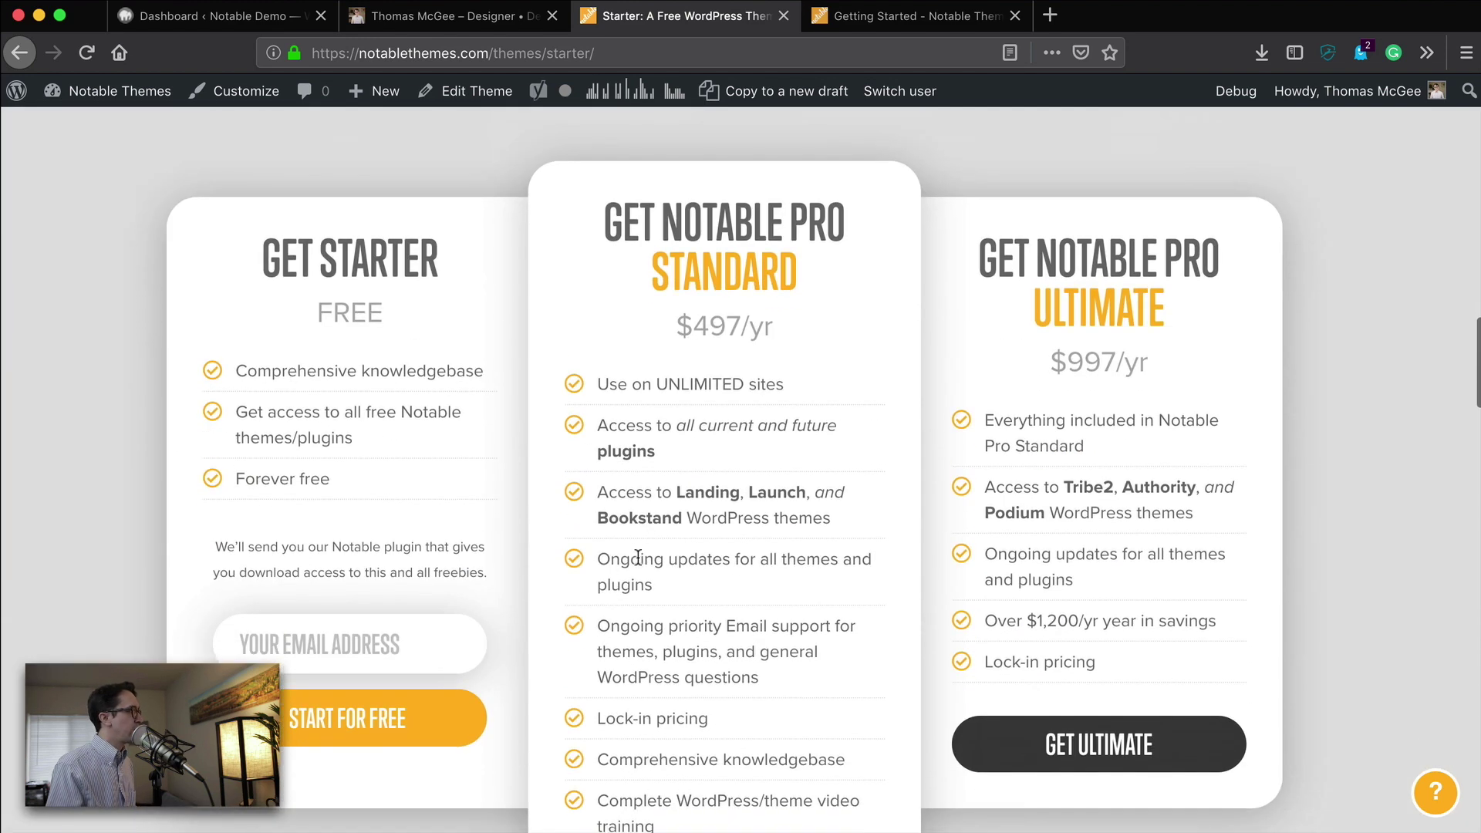
{"action": "scroll", "coordinate": [638, 559], "scroll_direction": "up", "scroll_amount": 1}
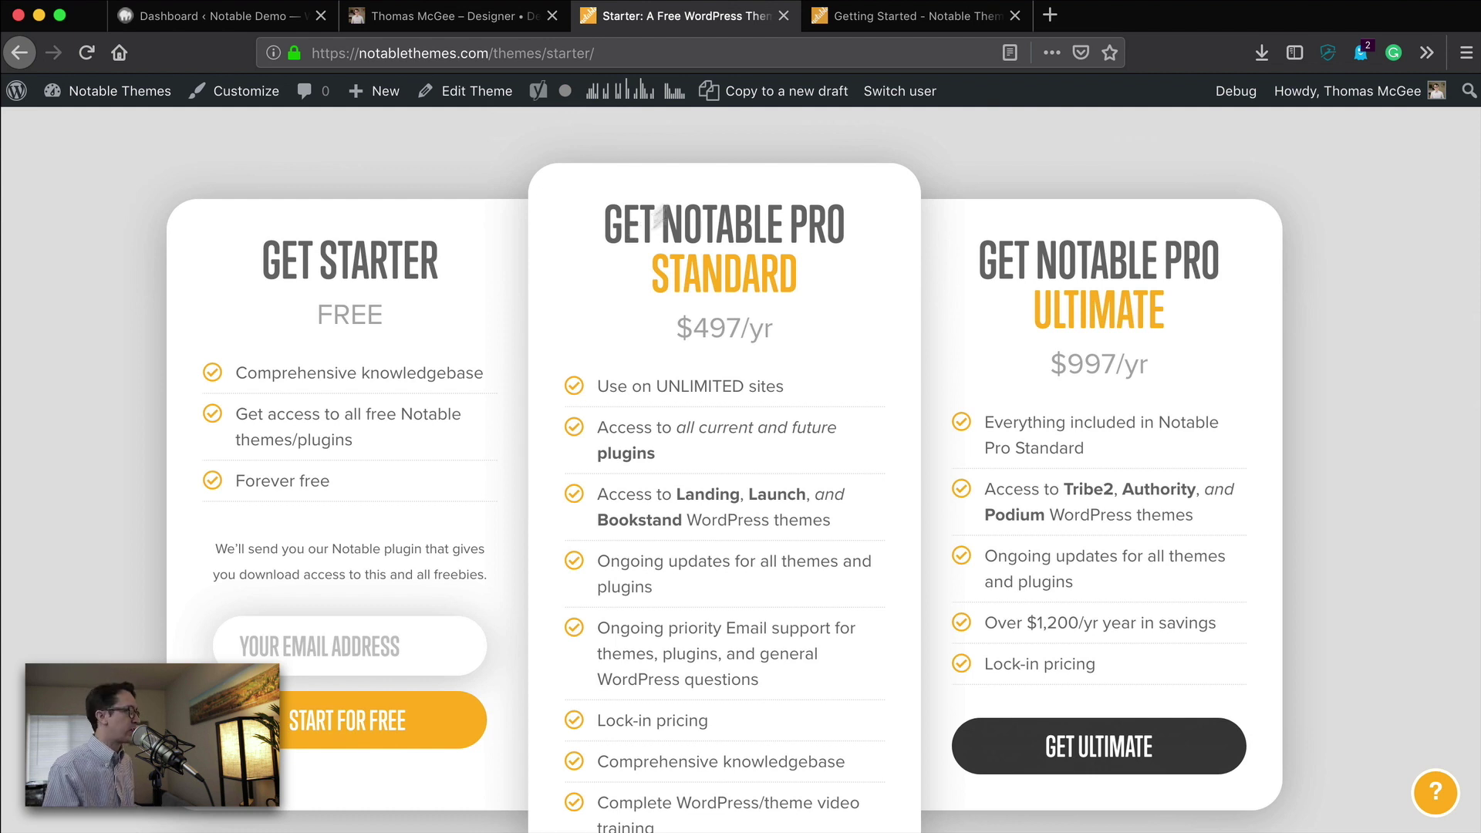
Download the Notable Themes plugin zip from the Getting Started page
{"action": "left_click", "coordinate": [934, 17]}
{"action": "scroll", "coordinate": [437, 382], "scroll_direction": "down", "scroll_amount": 5}
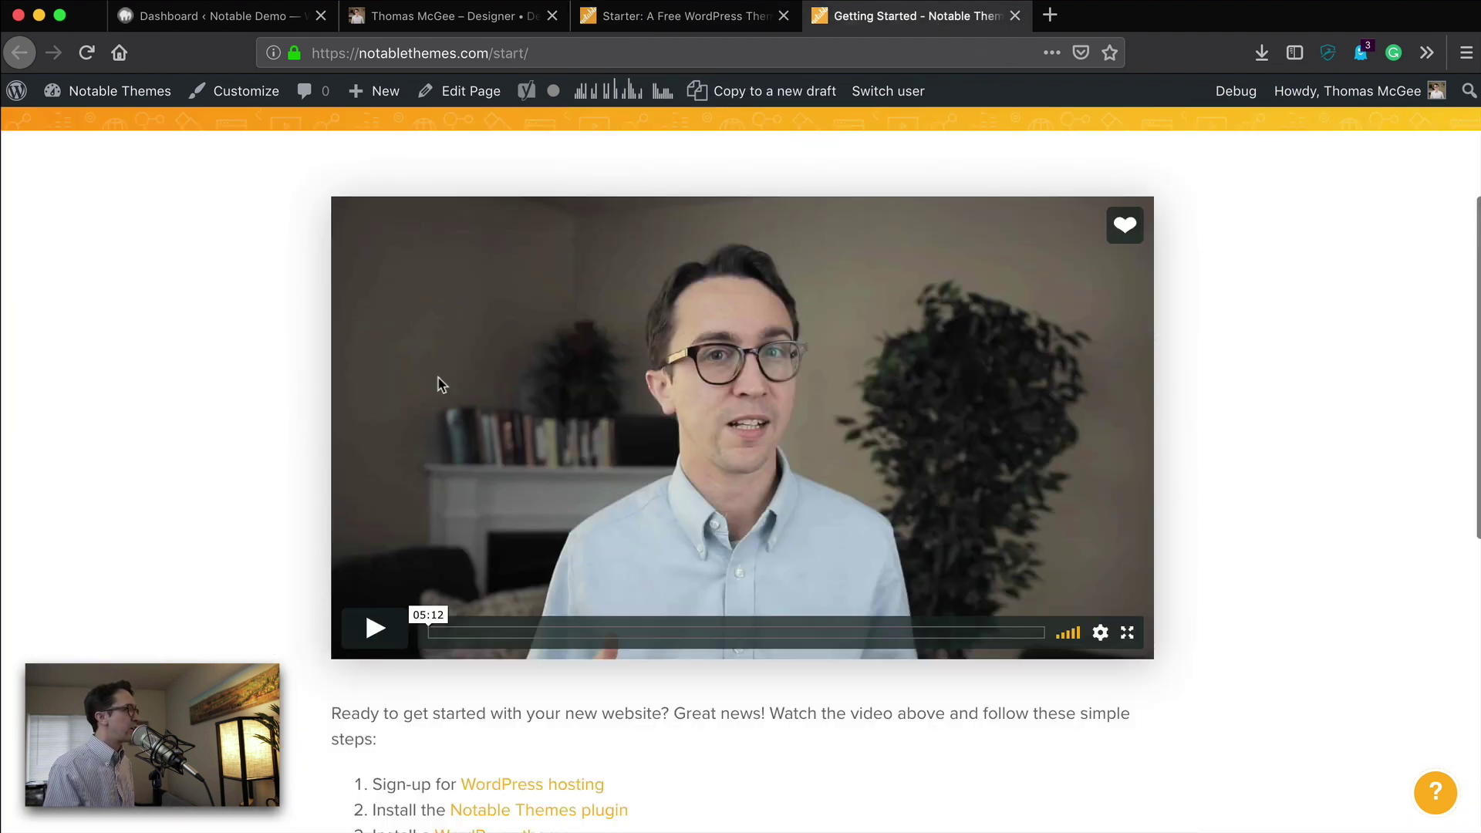
{"action": "scroll", "coordinate": [393, 368], "scroll_direction": "down", "scroll_amount": 2}
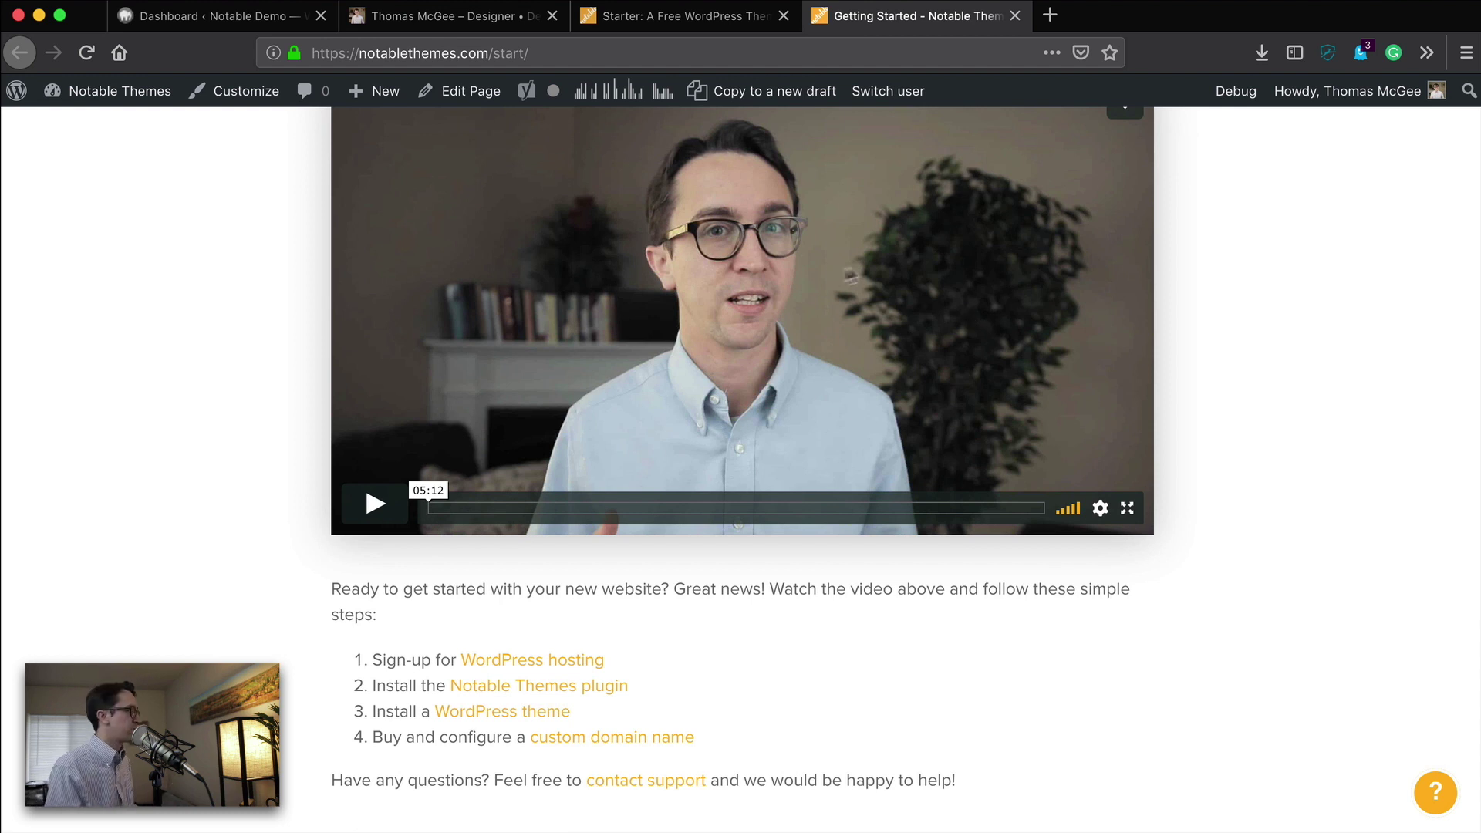
{"action": "scroll", "coordinate": [767, 363], "scroll_direction": "down", "scroll_amount": 5}
{"action": "scroll", "coordinate": [771, 364], "scroll_direction": "down", "scroll_amount": 4}
{"action": "scroll", "coordinate": [775, 363], "scroll_direction": "up", "scroll_amount": 4}
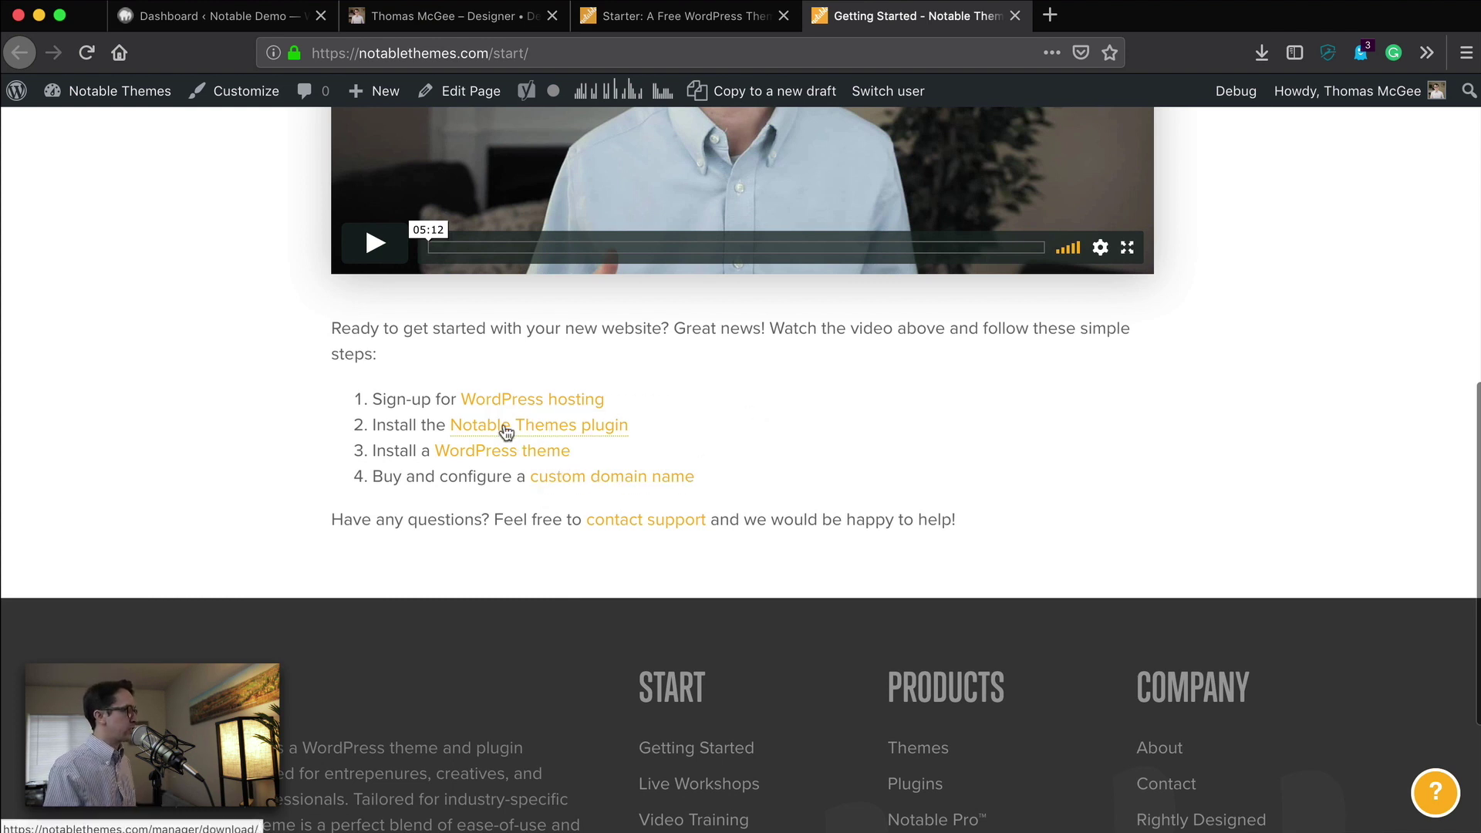
{"action": "left_click", "coordinate": [579, 436]}
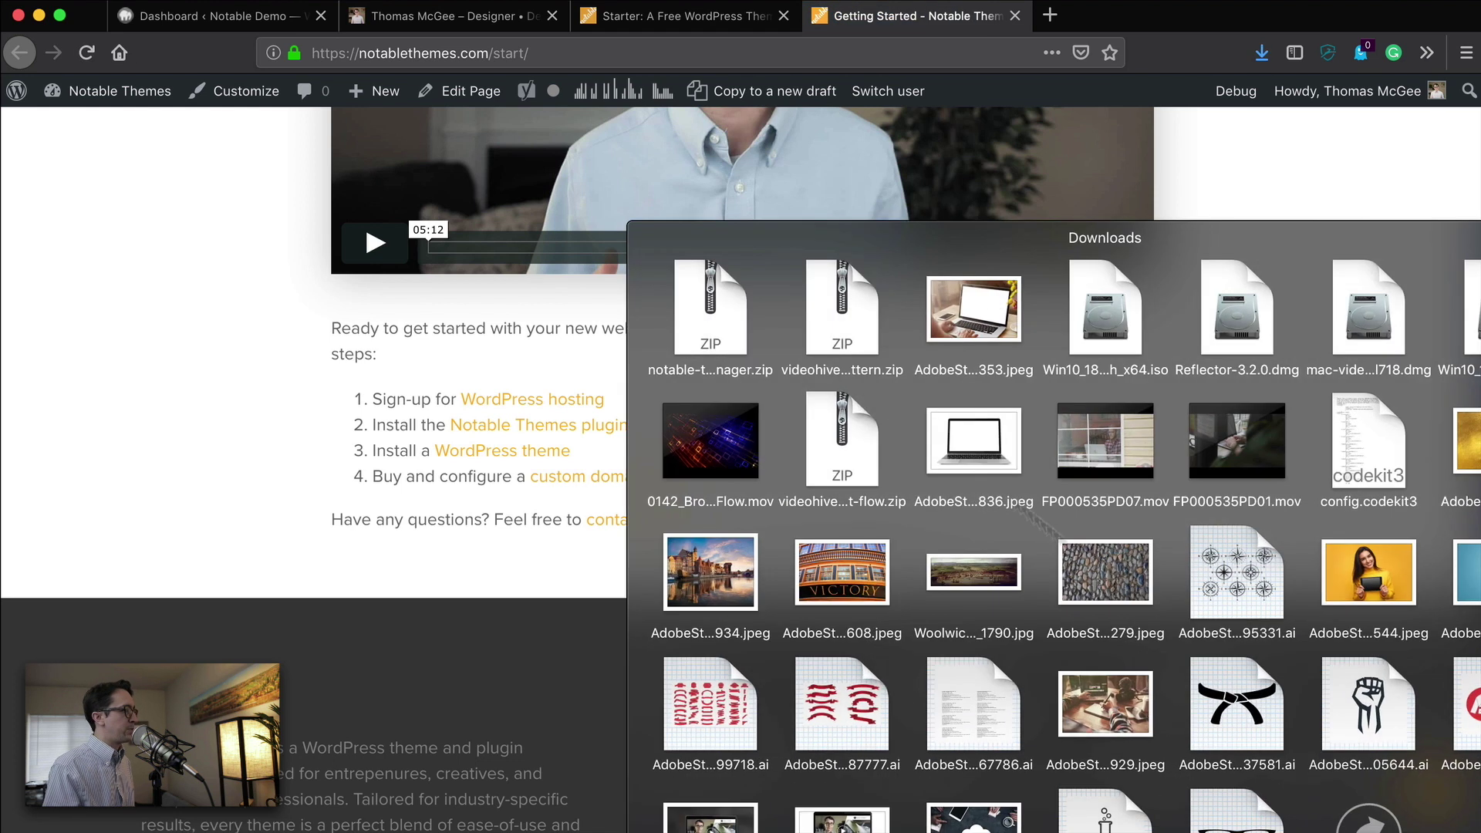
{"action": "left_click", "coordinate": [717, 336]}
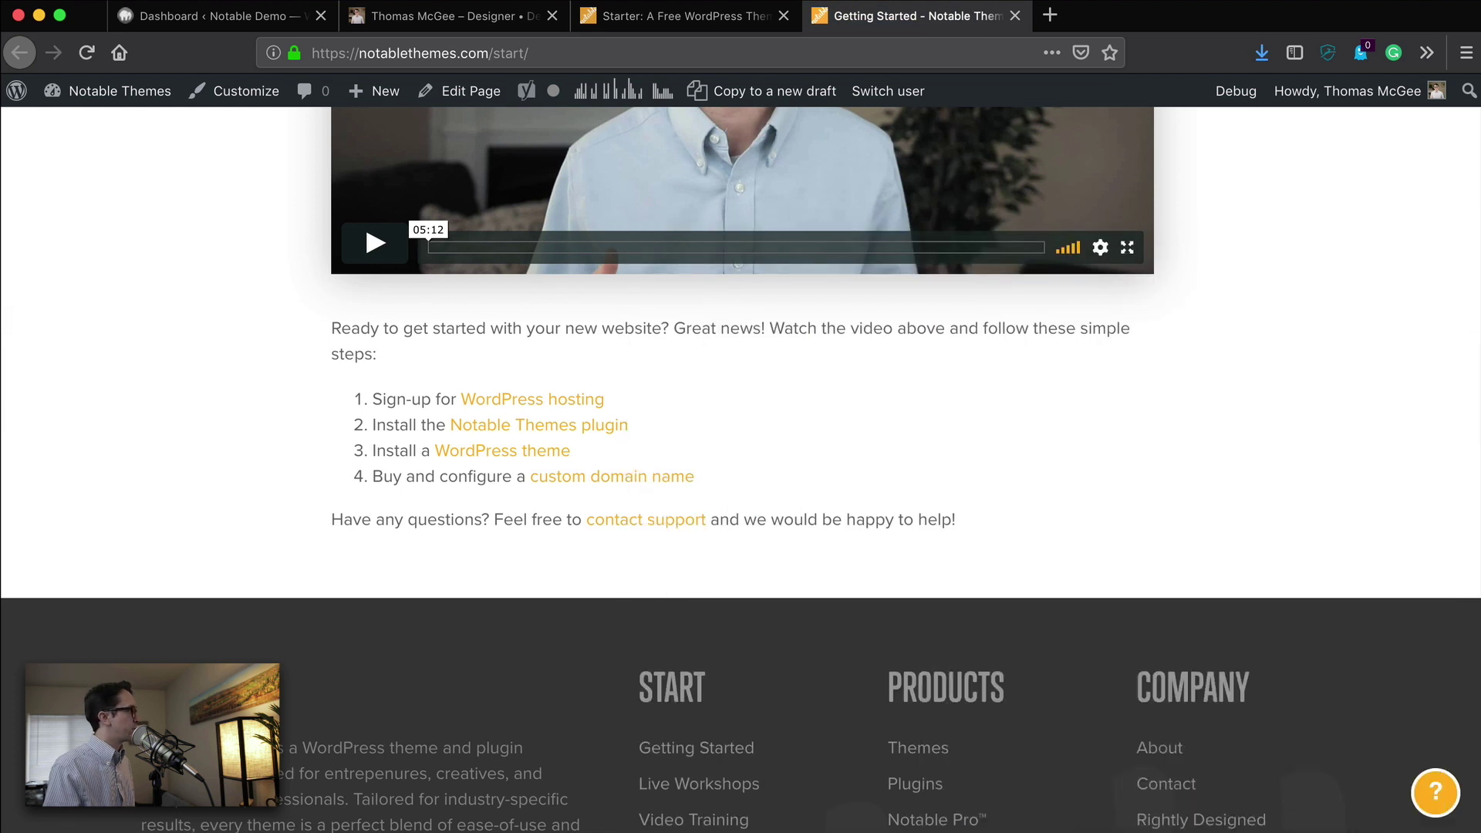
{"action": "left_click", "coordinate": [241, 15]}
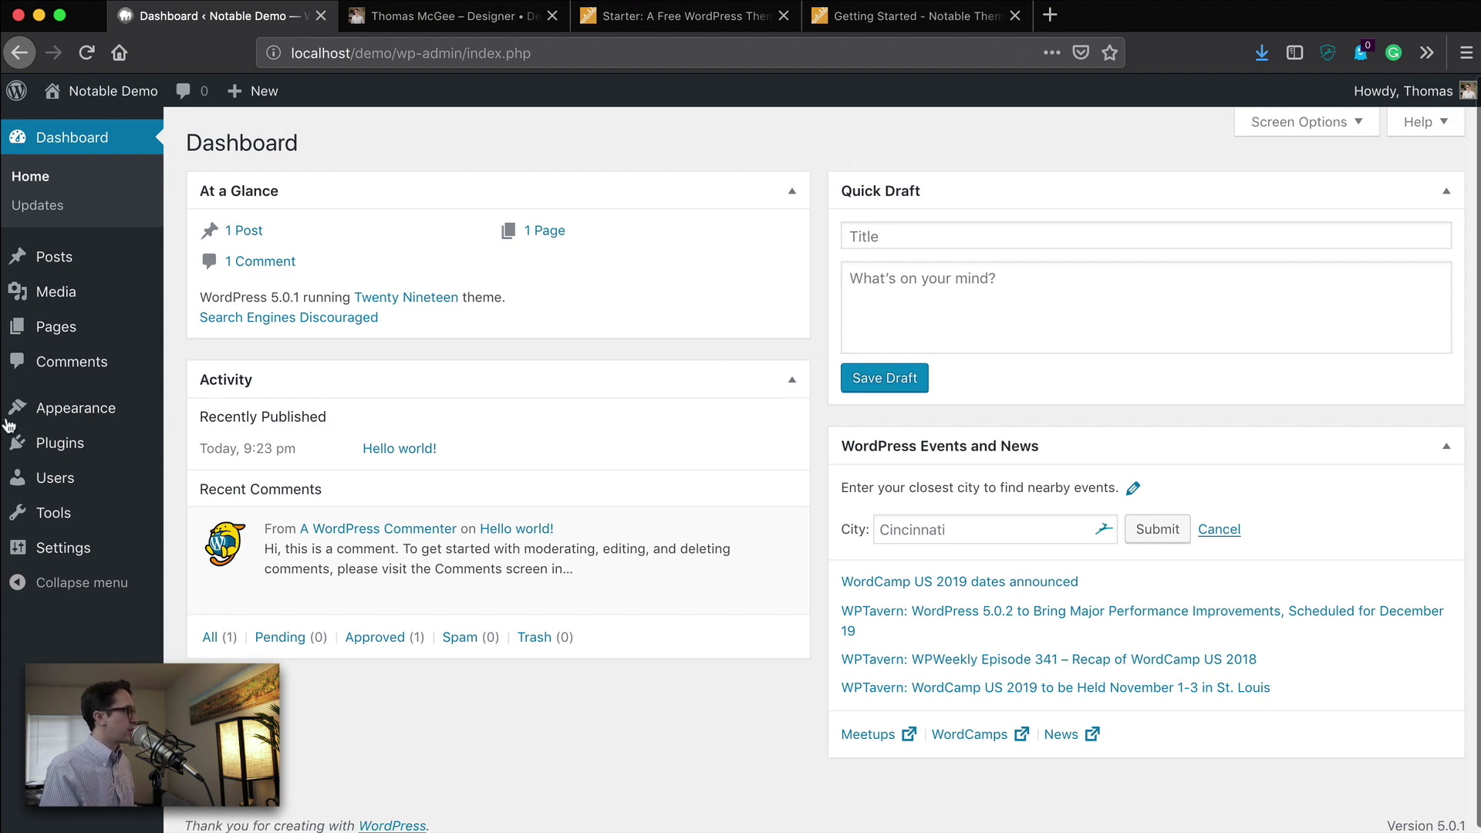
Go to the Plugins screen in the Notable Demo admin sidebar
{"action": "left_click", "coordinate": [70, 446]}
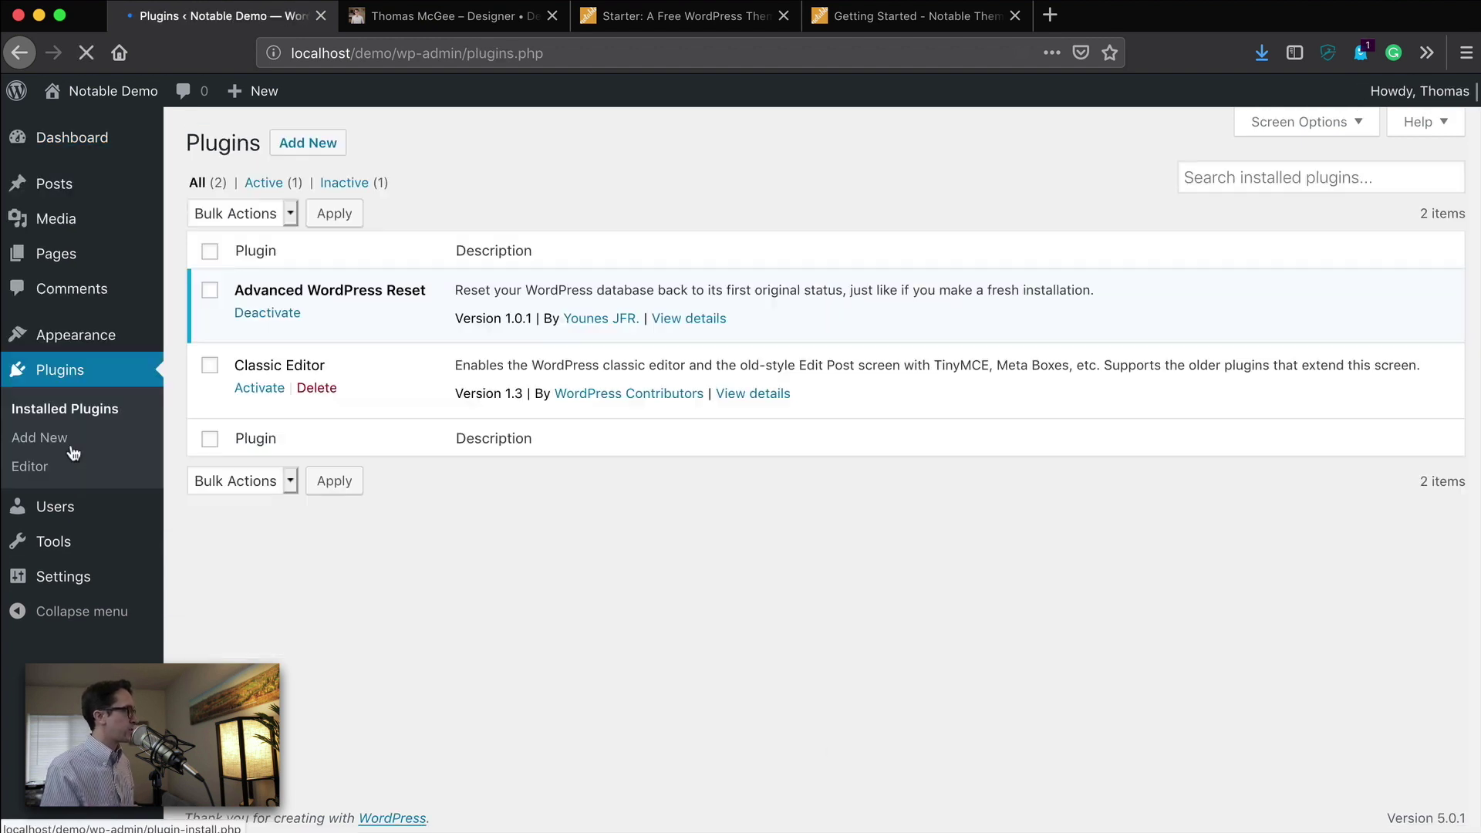
Upload the downloaded Notable Themes plugin zip, install it and activate it
{"action": "left_click", "coordinate": [304, 142]}
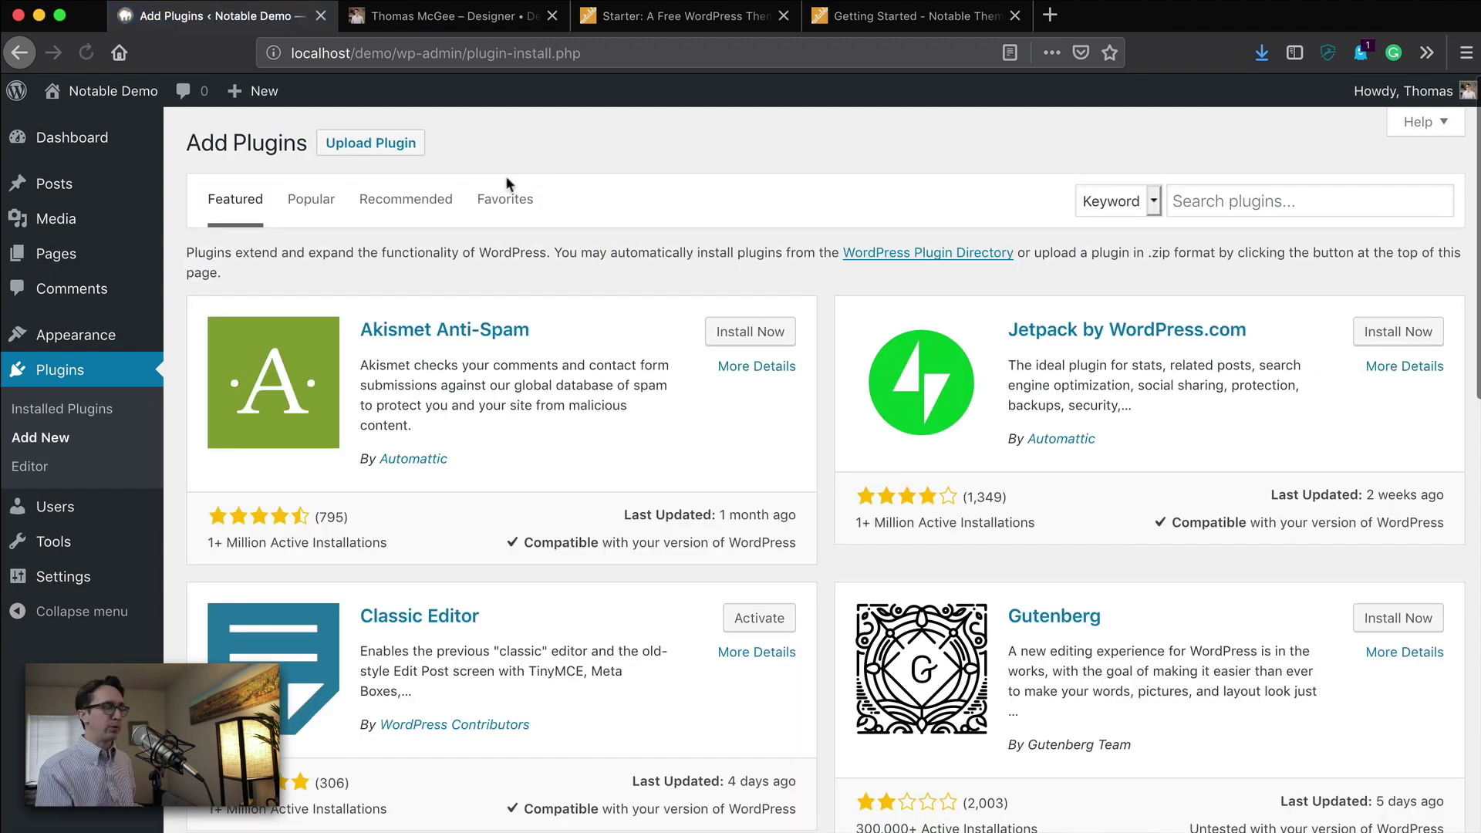
{"action": "left_click", "coordinate": [370, 143]}
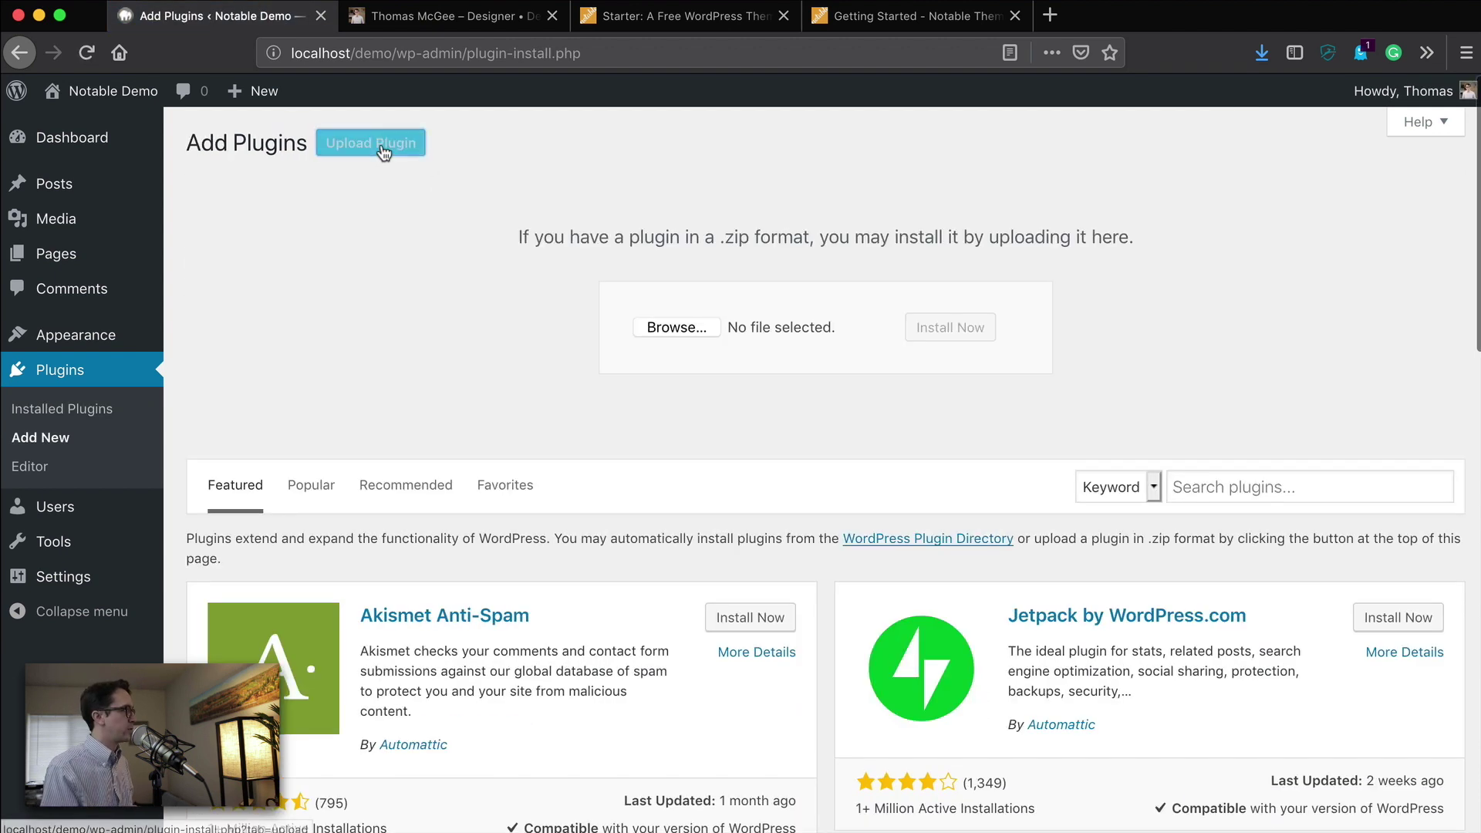
{"action": "mouse_move", "coordinate": [370, 148]}
{"action": "left_mouse_down"}
{"action": "mouse_move", "coordinate": [708, 315]}
{"action": "mouse_move", "coordinate": [683, 330]}
{"action": "left_mouse_up"}
{"action": "left_click", "coordinate": [970, 328]}
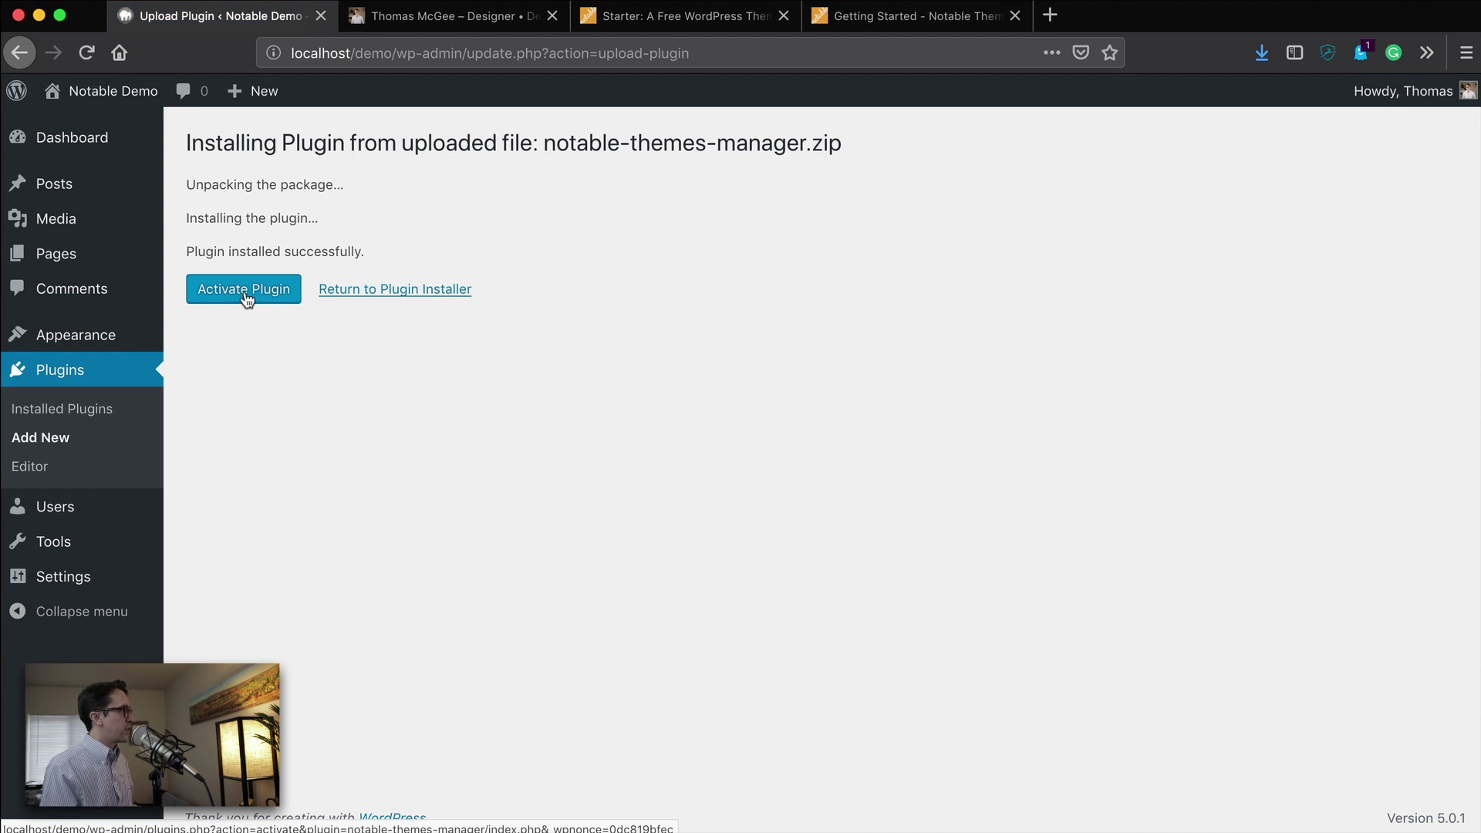
{"action": "left_click", "coordinate": [244, 295]}
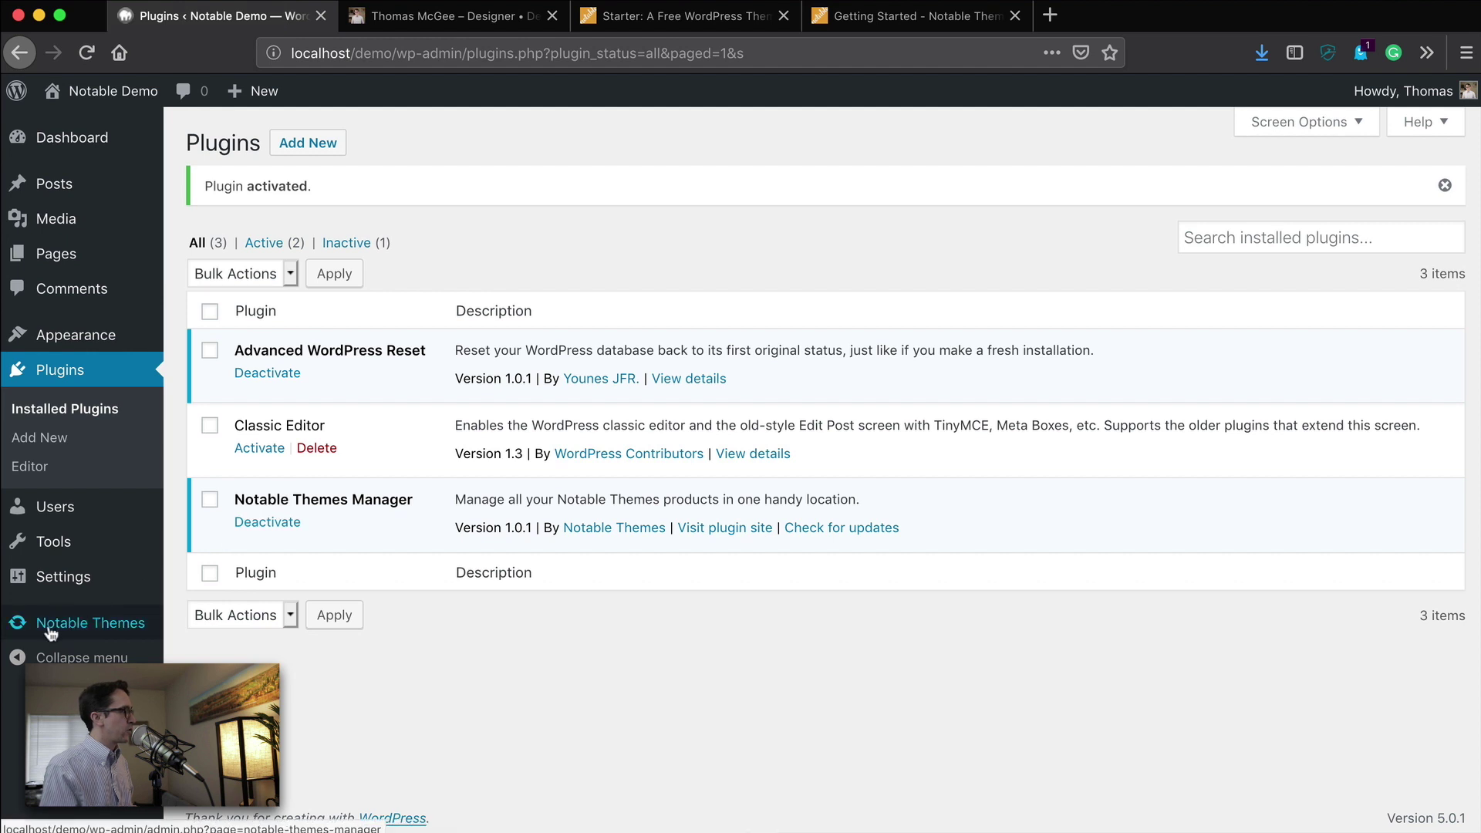
Install the free Starter theme from the Notable Themes manager page
{"action": "left_click", "coordinate": [111, 625]}
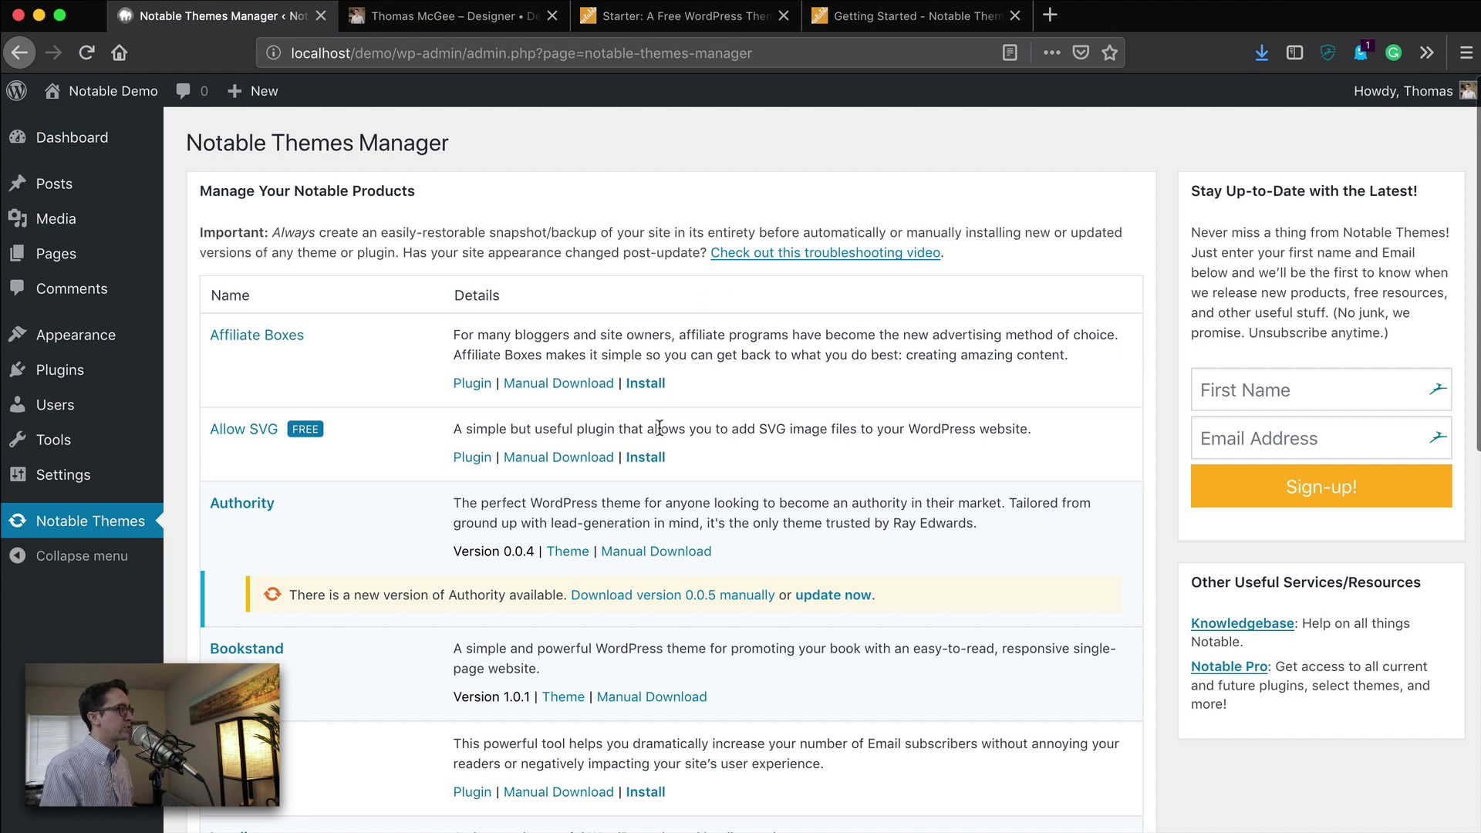
{"action": "scroll", "coordinate": [659, 427], "scroll_direction": "down", "scroll_amount": 5}
{"action": "scroll", "coordinate": [660, 428], "scroll_direction": "down", "scroll_amount": 5}
{"action": "scroll", "coordinate": [657, 430], "scroll_direction": "up", "scroll_amount": 5}
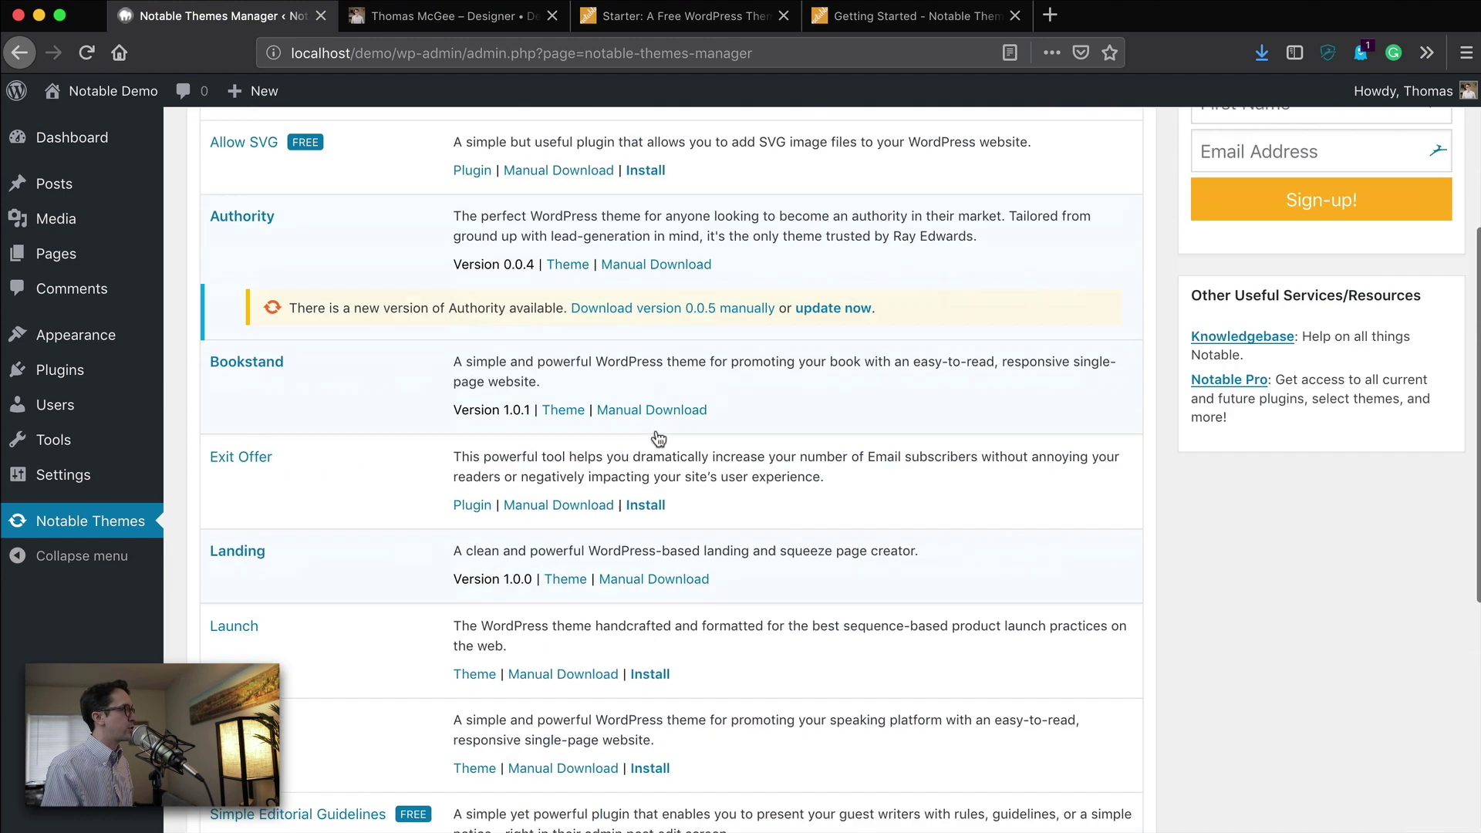
{"action": "scroll", "coordinate": [656, 429], "scroll_direction": "up", "scroll_amount": 3}
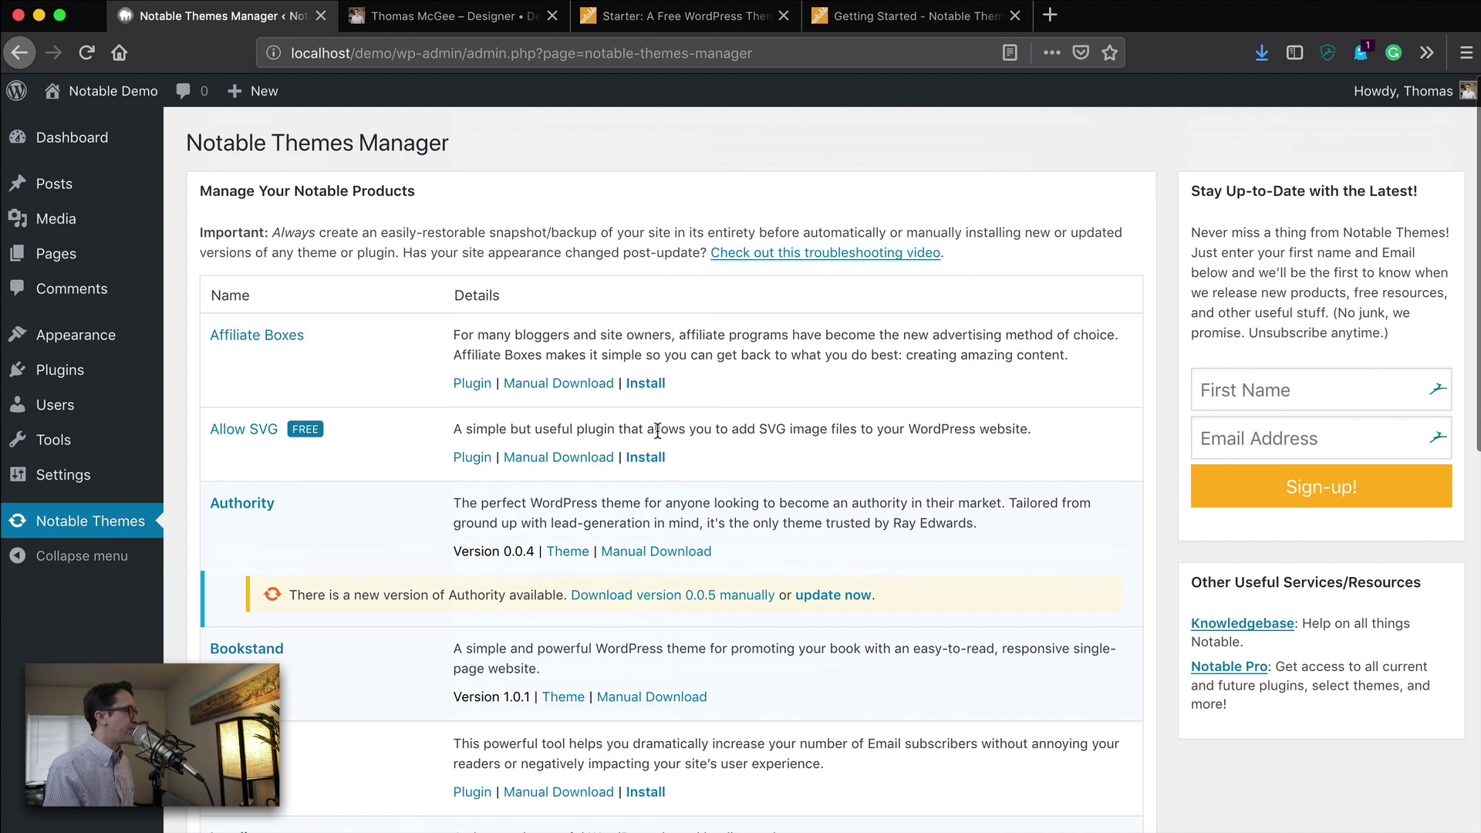
{"action": "scroll", "coordinate": [656, 430], "scroll_direction": "down", "scroll_amount": 6}
{"action": "scroll", "coordinate": [657, 430], "scroll_direction": "down", "scroll_amount": 2}
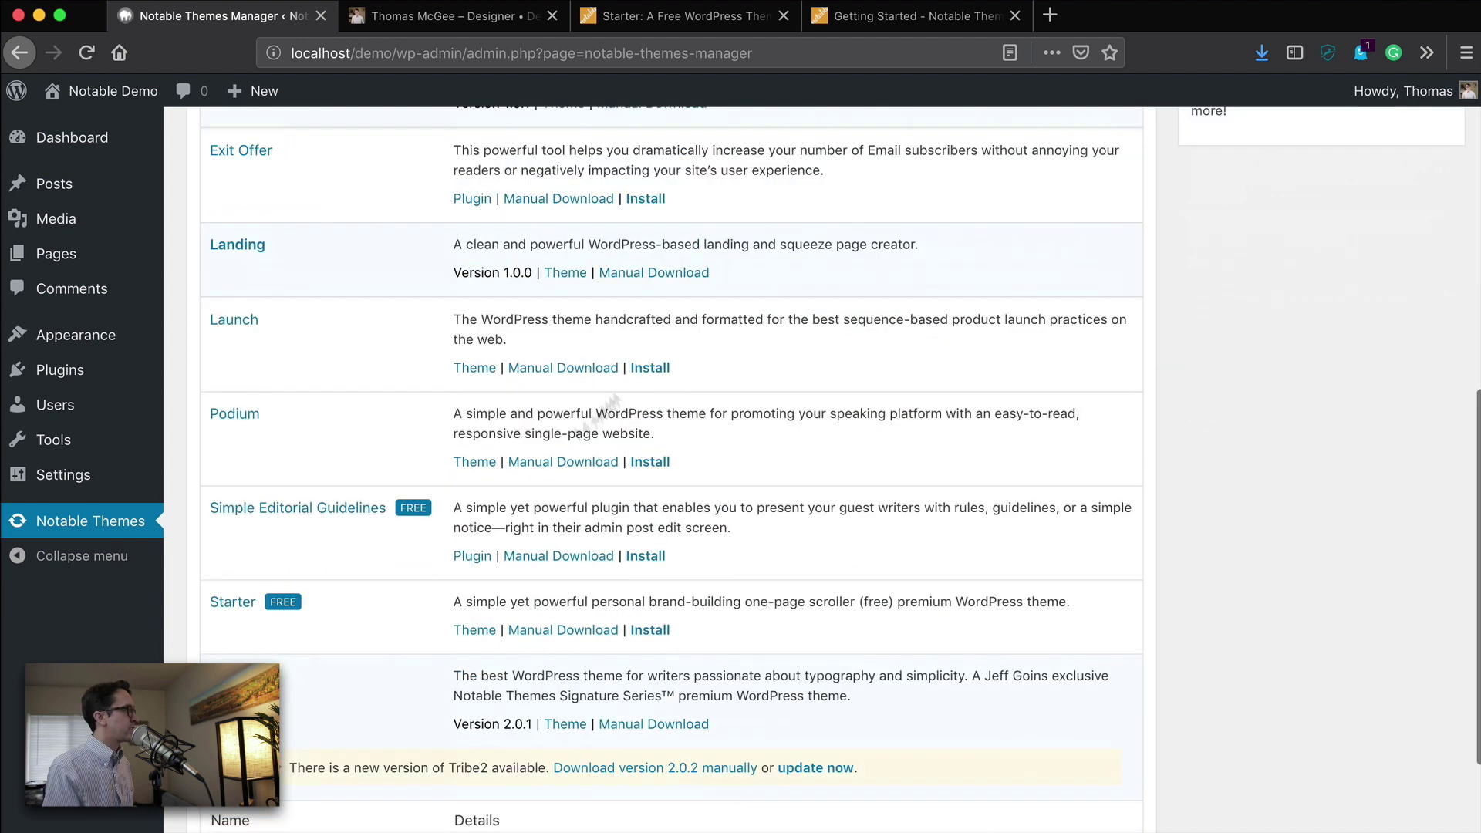
{"action": "left_click", "coordinate": [648, 633]}
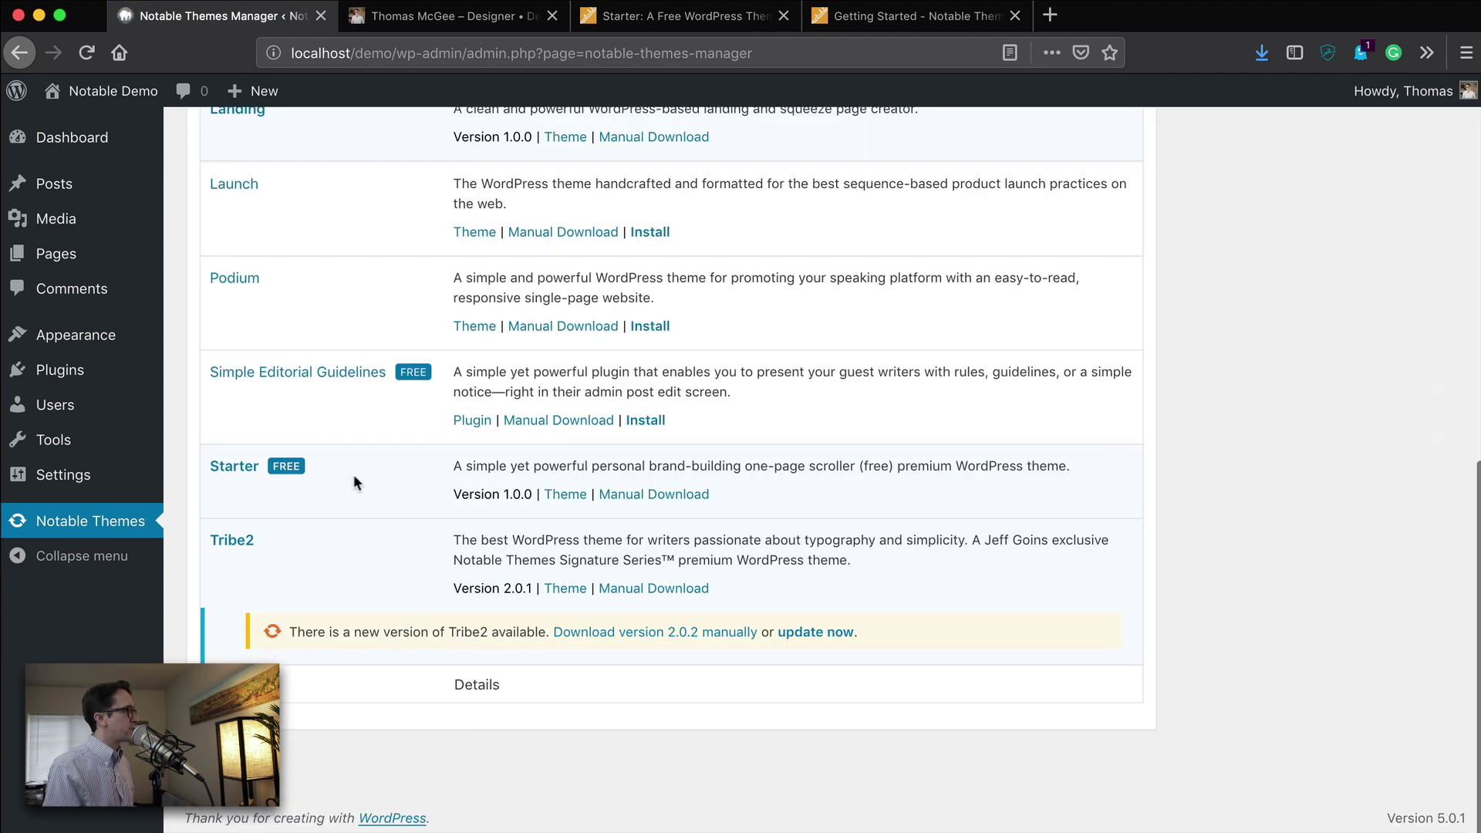
{"action": "left_click_drag", "start_coordinate": [354, 482], "coordinate": [973, 488]}
{"action": "left_click", "coordinate": [972, 487]}
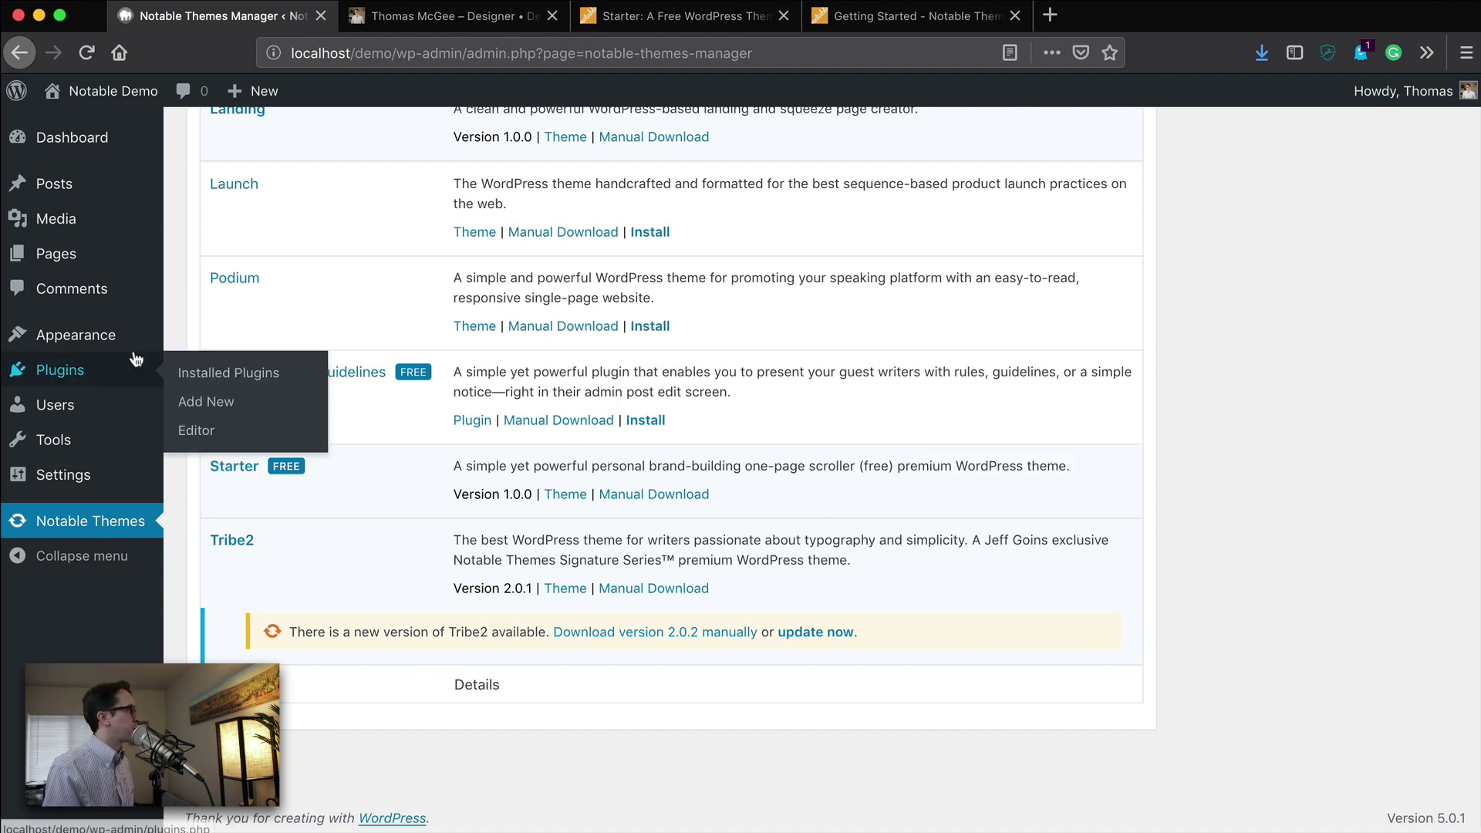
{"action": "mouse_move", "coordinate": [76, 335]}
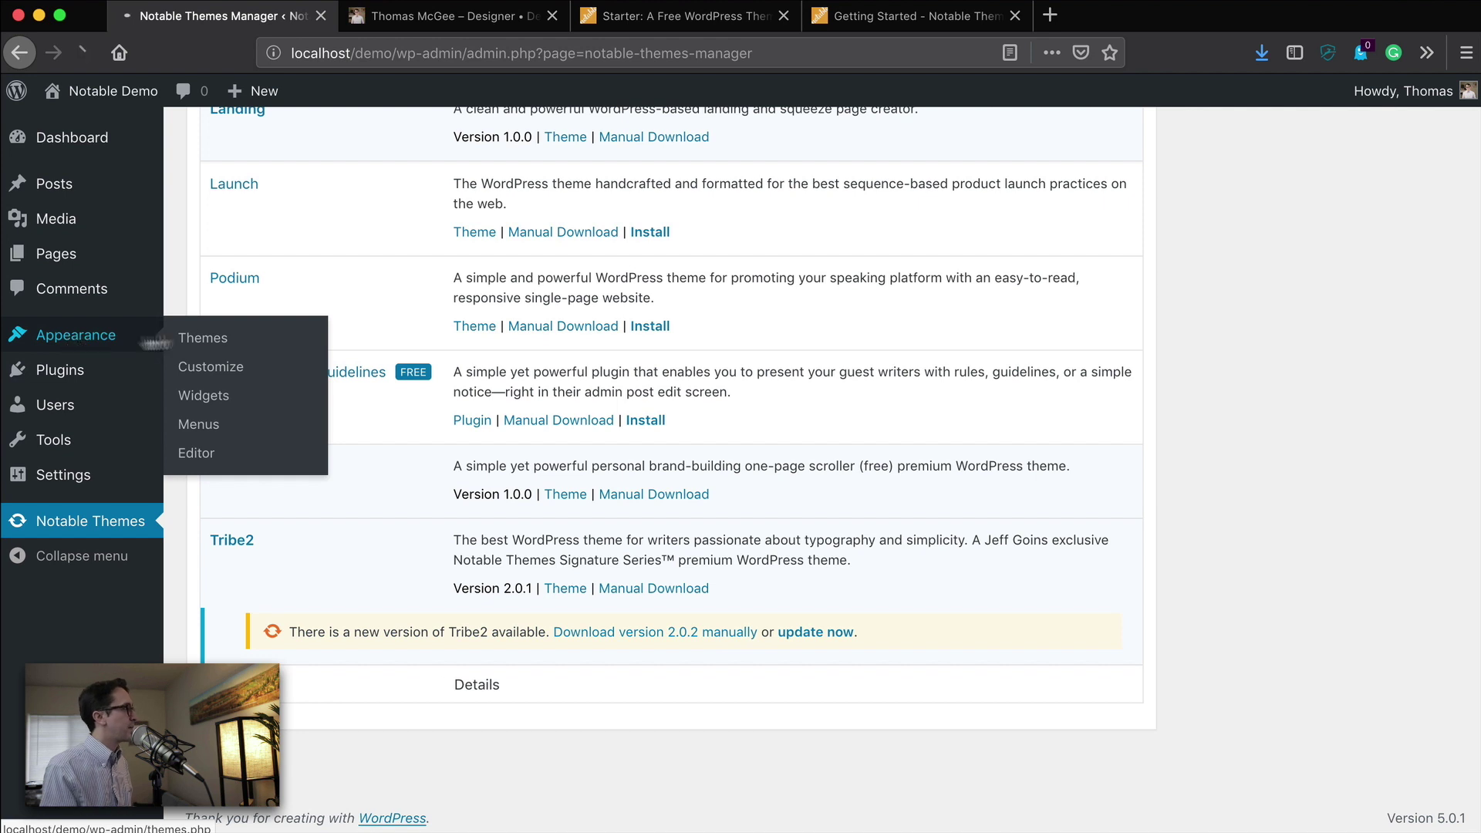
Activate Starter under Appearance > Themes and visit the bare front page
{"action": "left_click", "coordinate": [199, 337]}
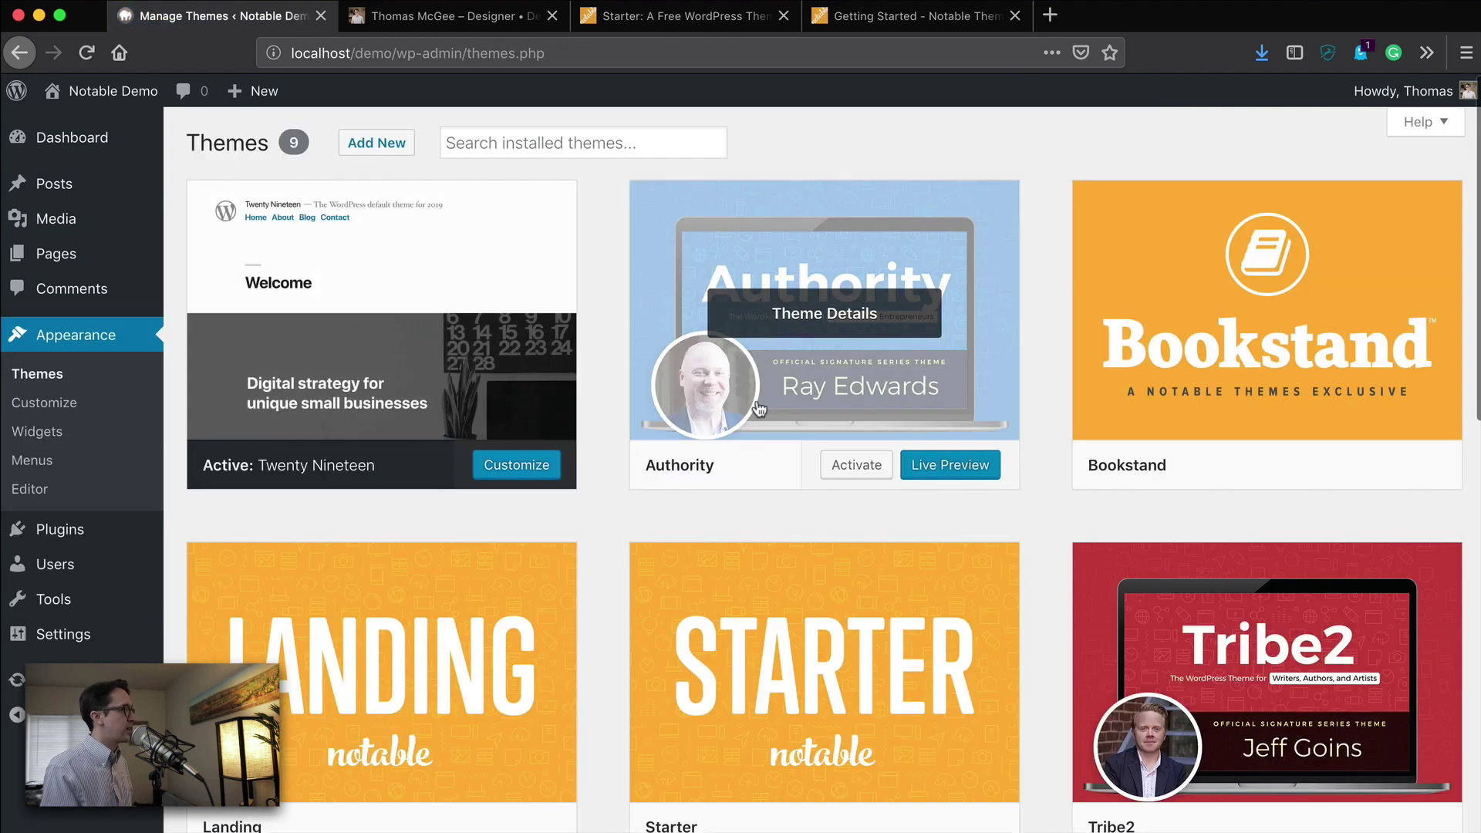
{"action": "scroll", "coordinate": [786, 347], "scroll_direction": "down", "scroll_amount": 2}
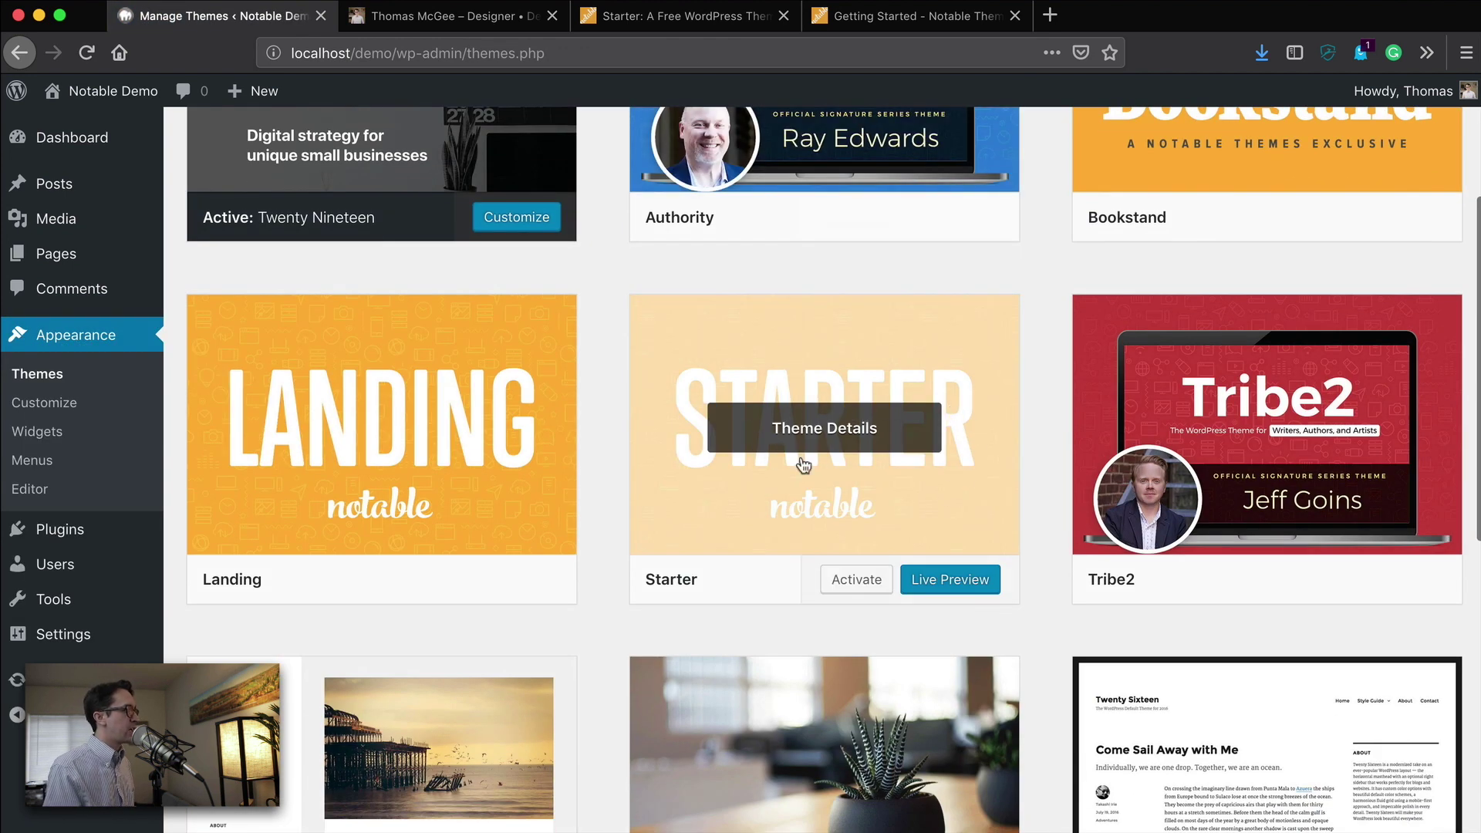
{"action": "left_click", "coordinate": [856, 580]}
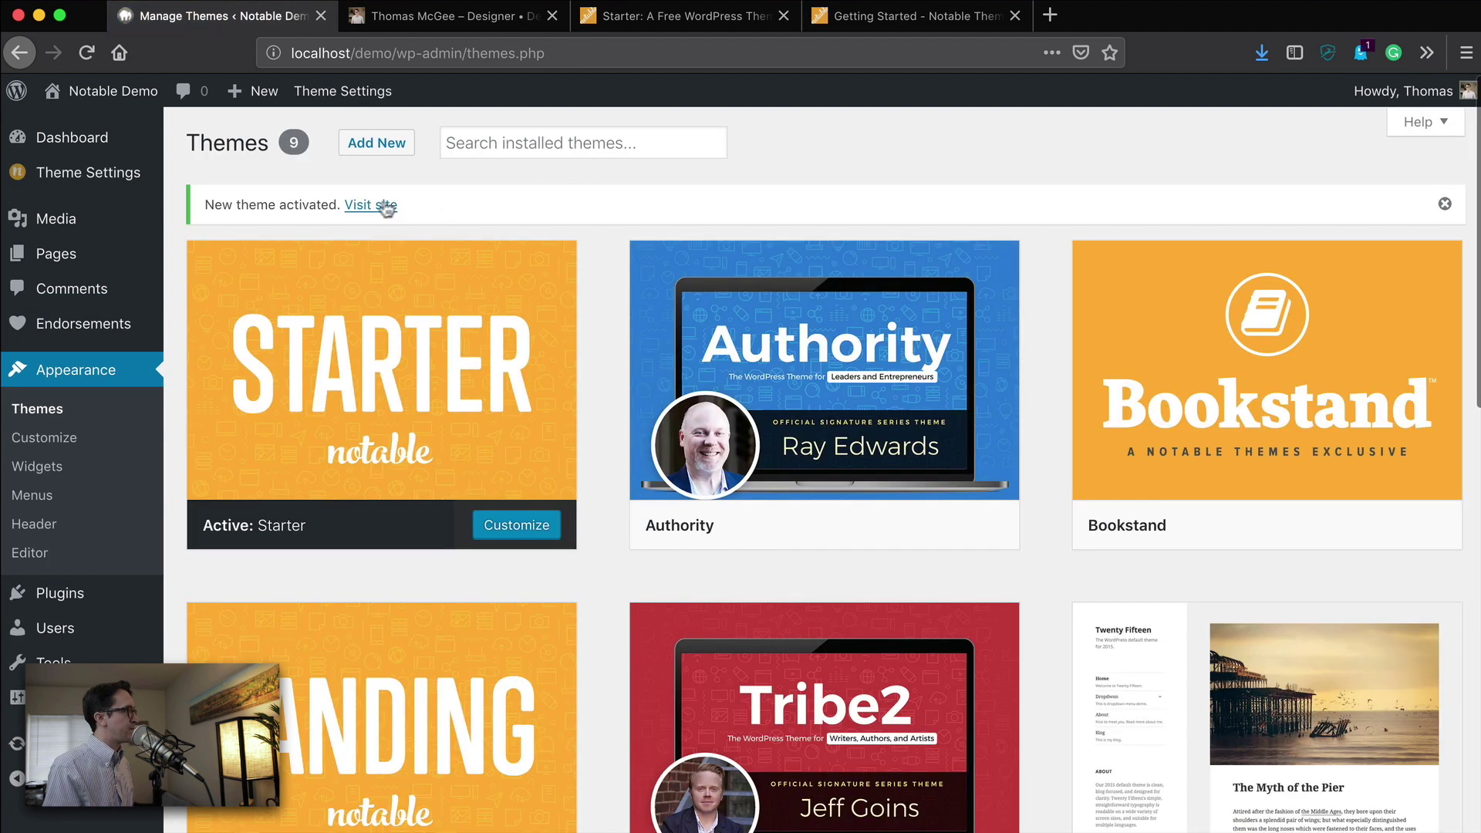
{"action": "left_click", "coordinate": [368, 209]}
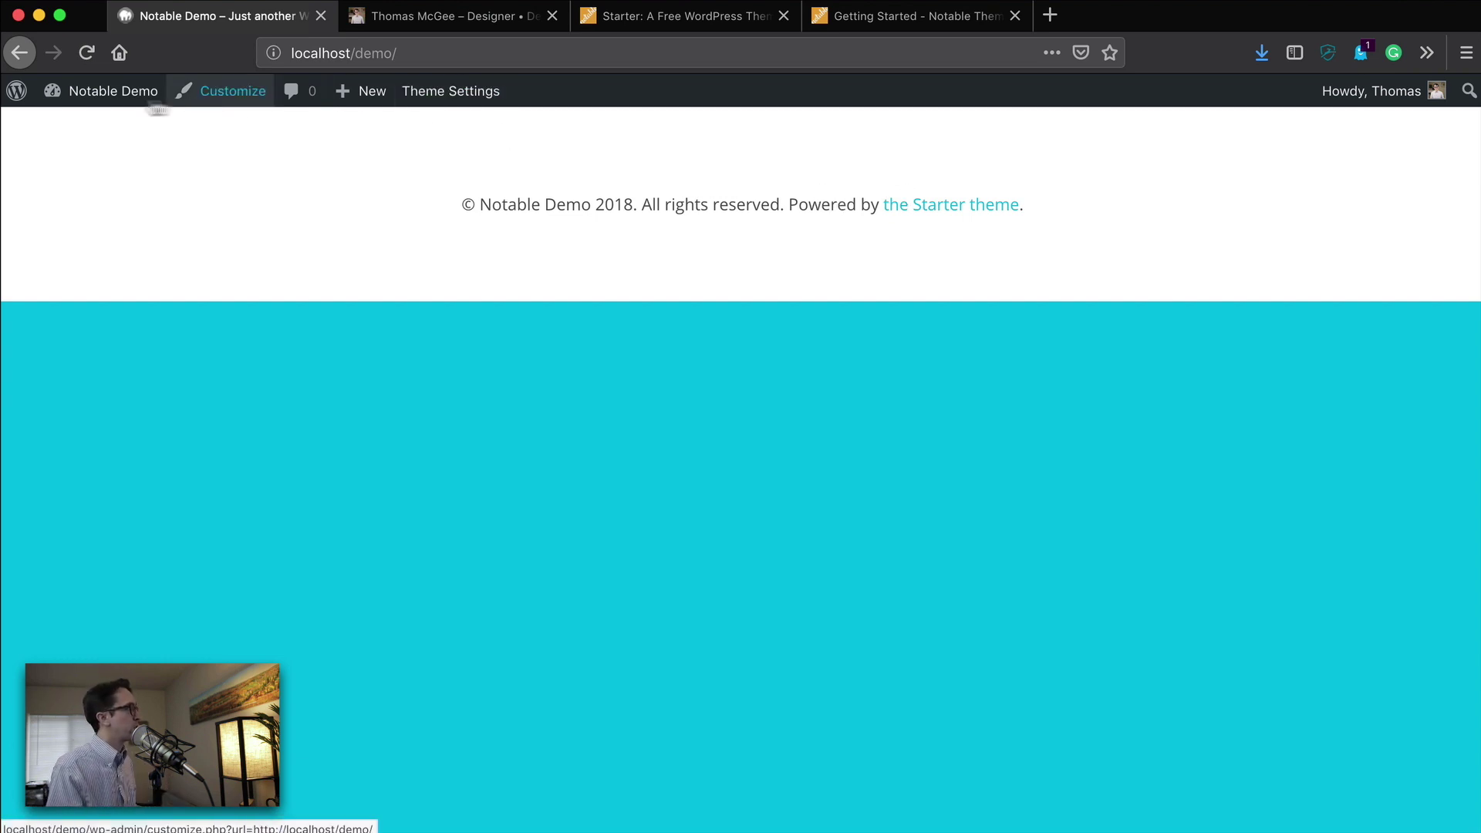
In the Customizer, add a Starter: Hero widget to the Front Page widget area
{"action": "left_click", "coordinate": [222, 101]}
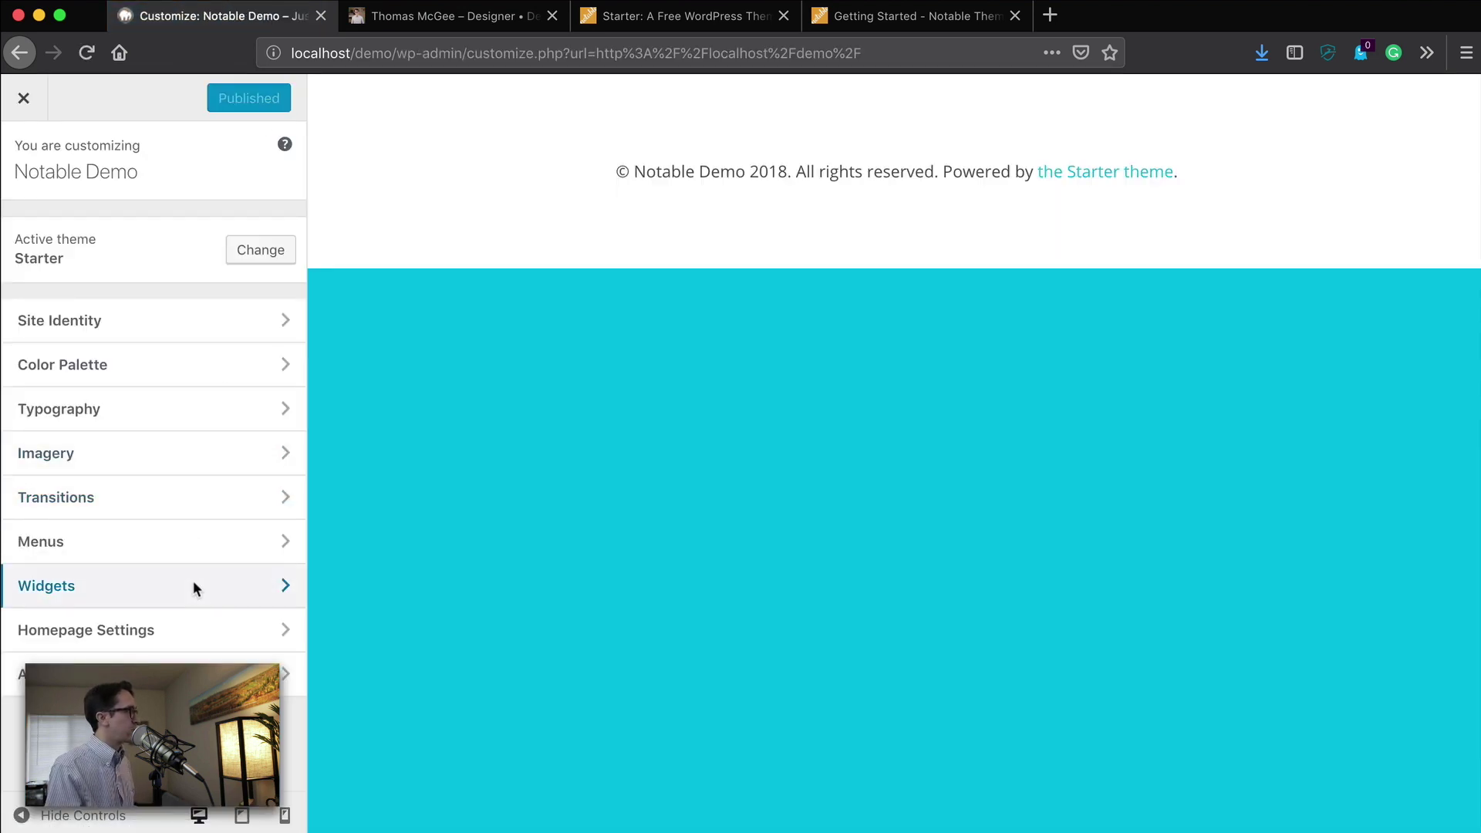
{"action": "left_click", "coordinate": [194, 586]}
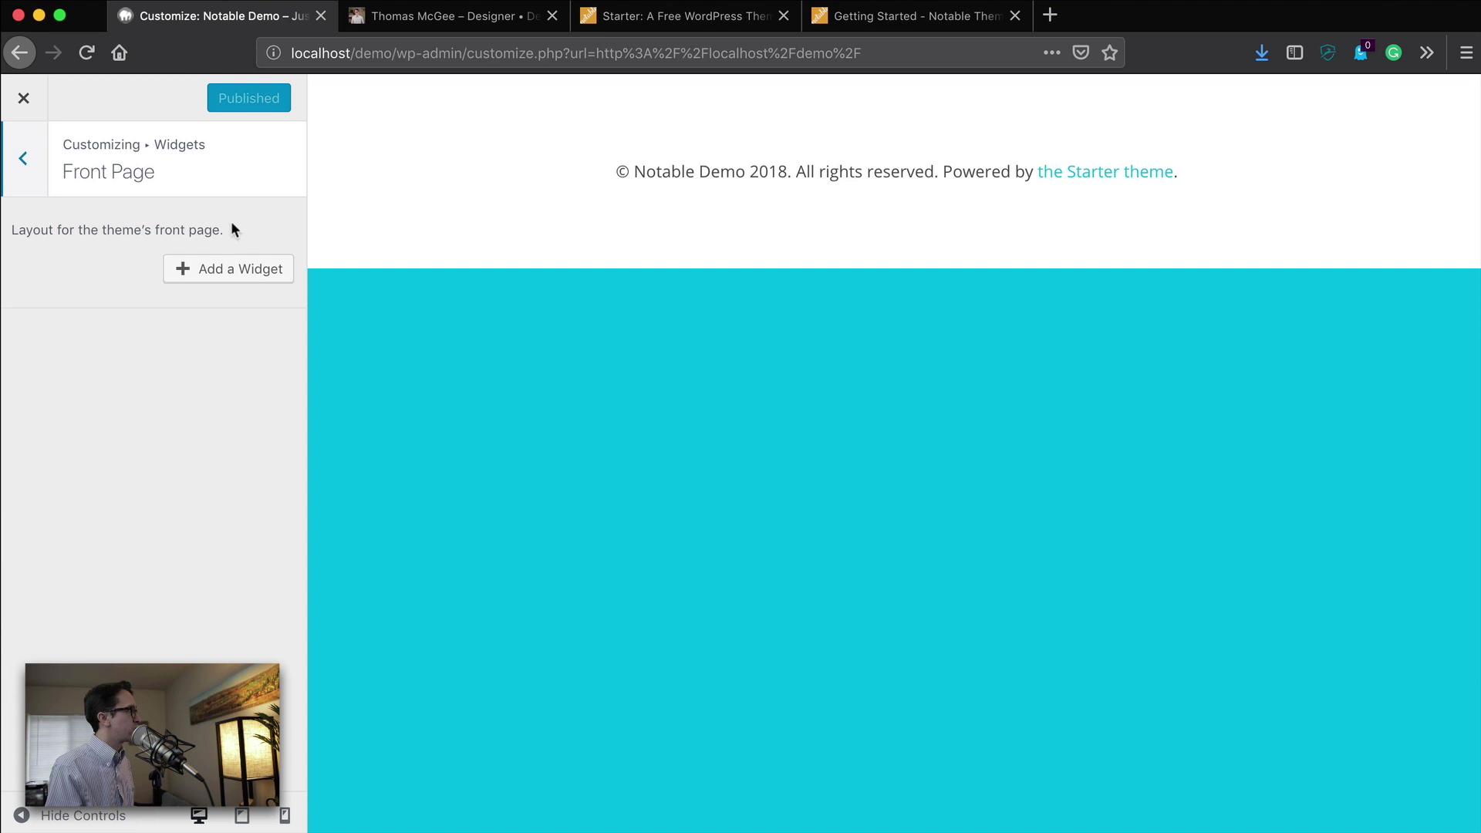
{"action": "left_click", "coordinate": [238, 273]}
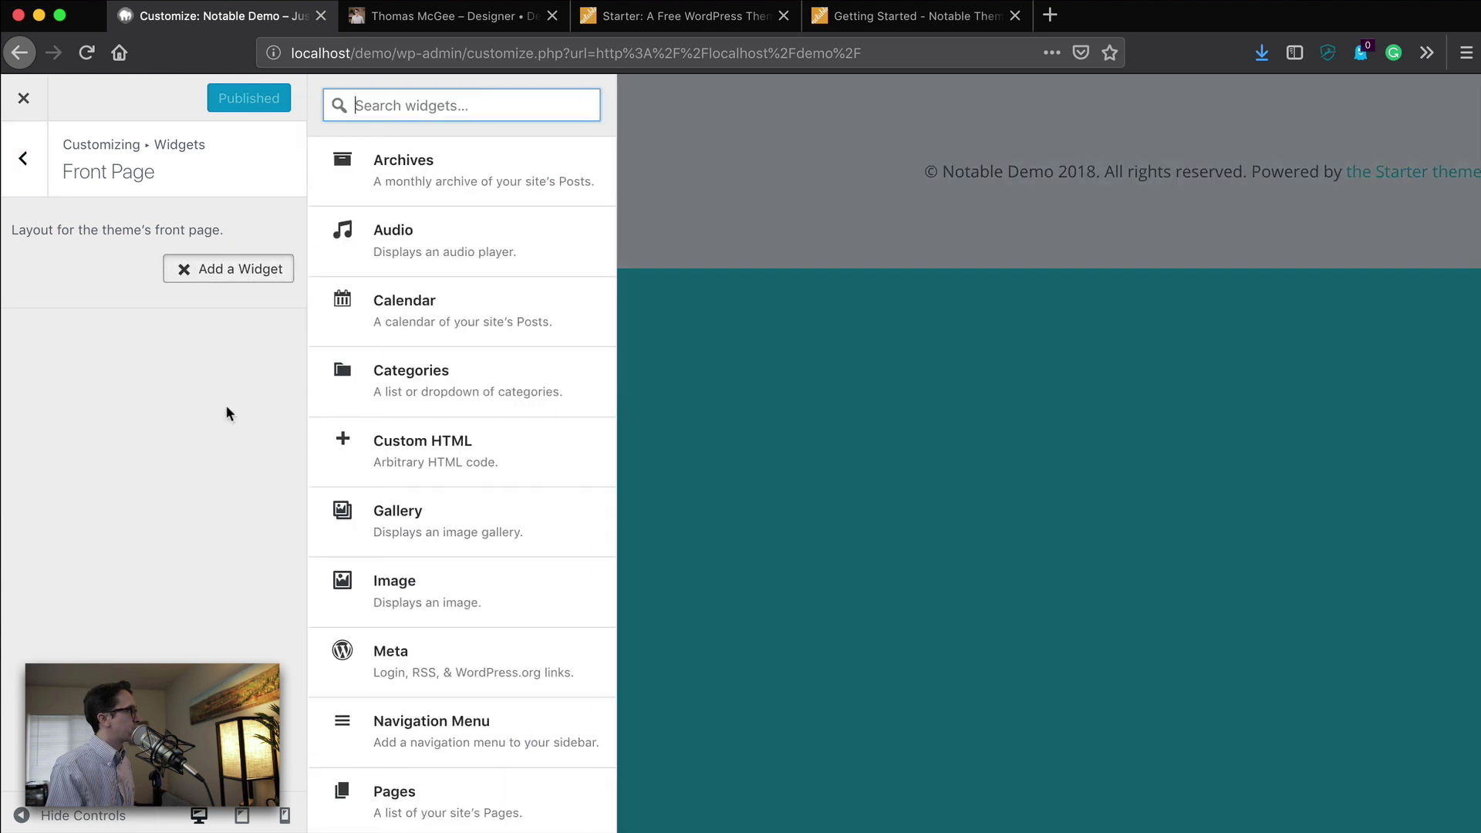
{"action": "scroll", "coordinate": [452, 536], "scroll_direction": "down", "scroll_amount": 5}
{"action": "scroll", "coordinate": [451, 536], "scroll_direction": "down", "scroll_amount": 5}
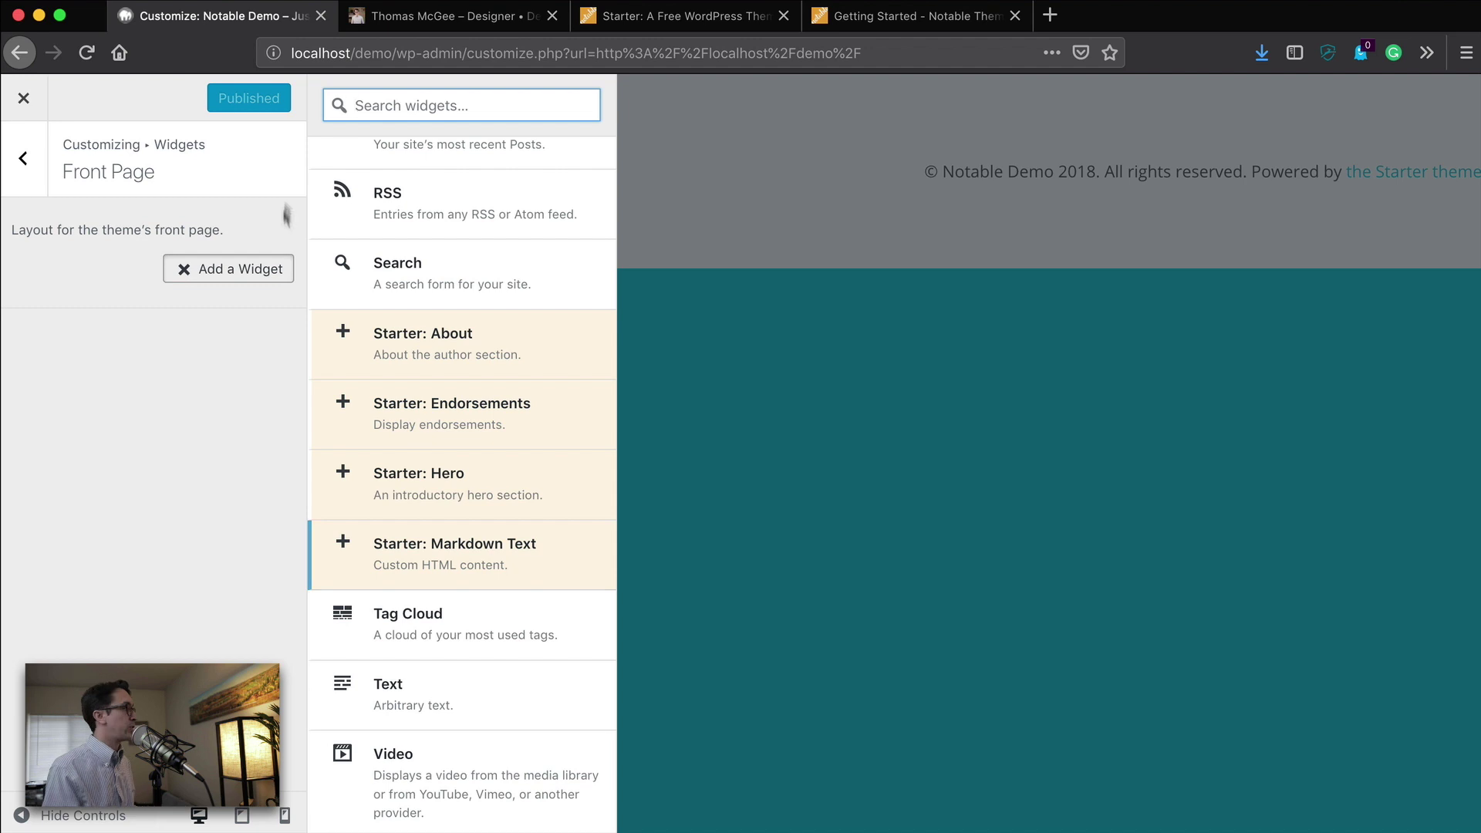
{"action": "left_click", "coordinate": [463, 477]}
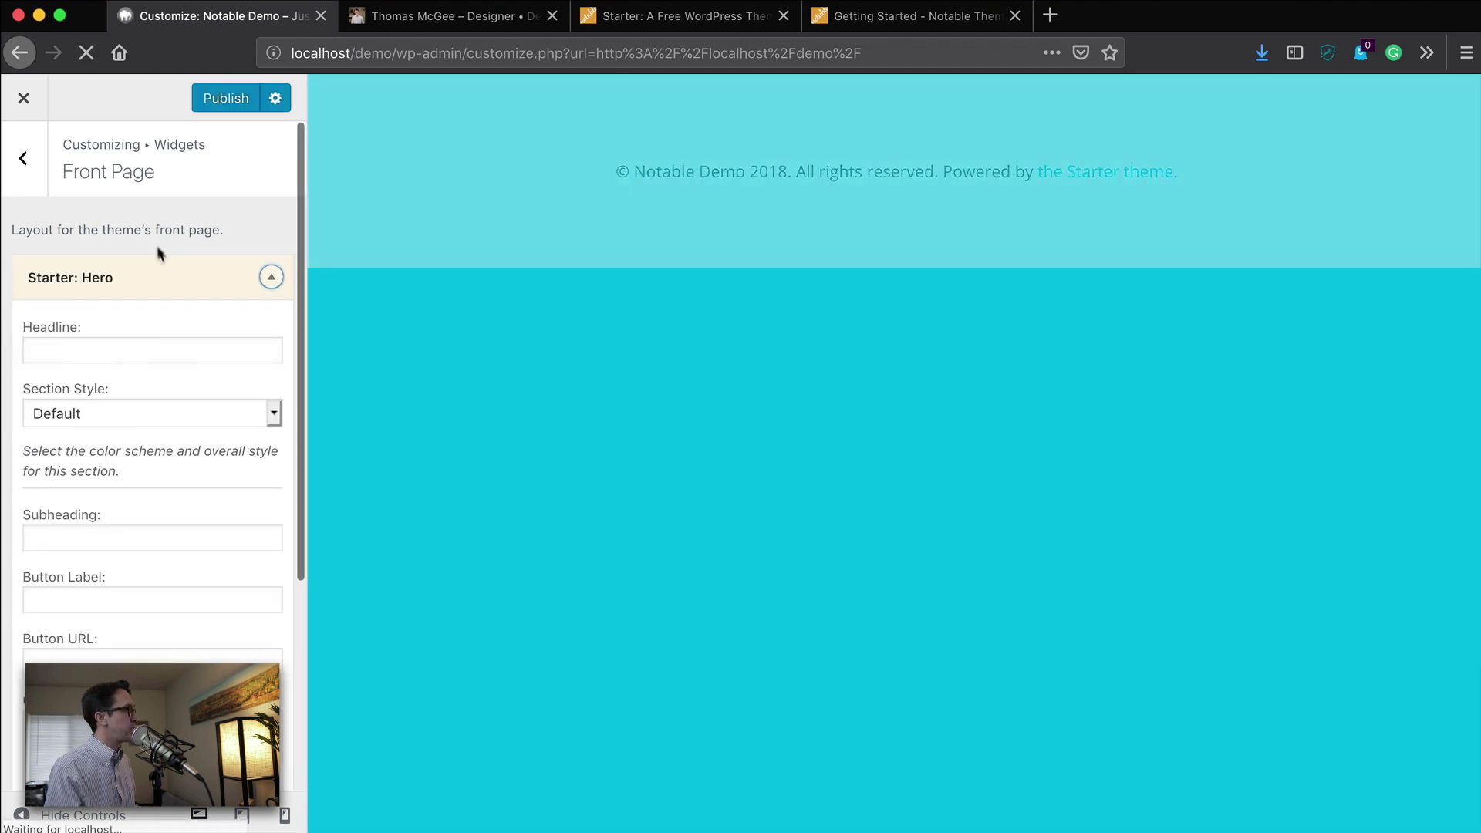
Enter the hero headline 'Build Your Brand' and its professional web-presence subheading
{"action": "left_click", "coordinate": [174, 359]}
{"action": "type", "text": "Build Your B"}
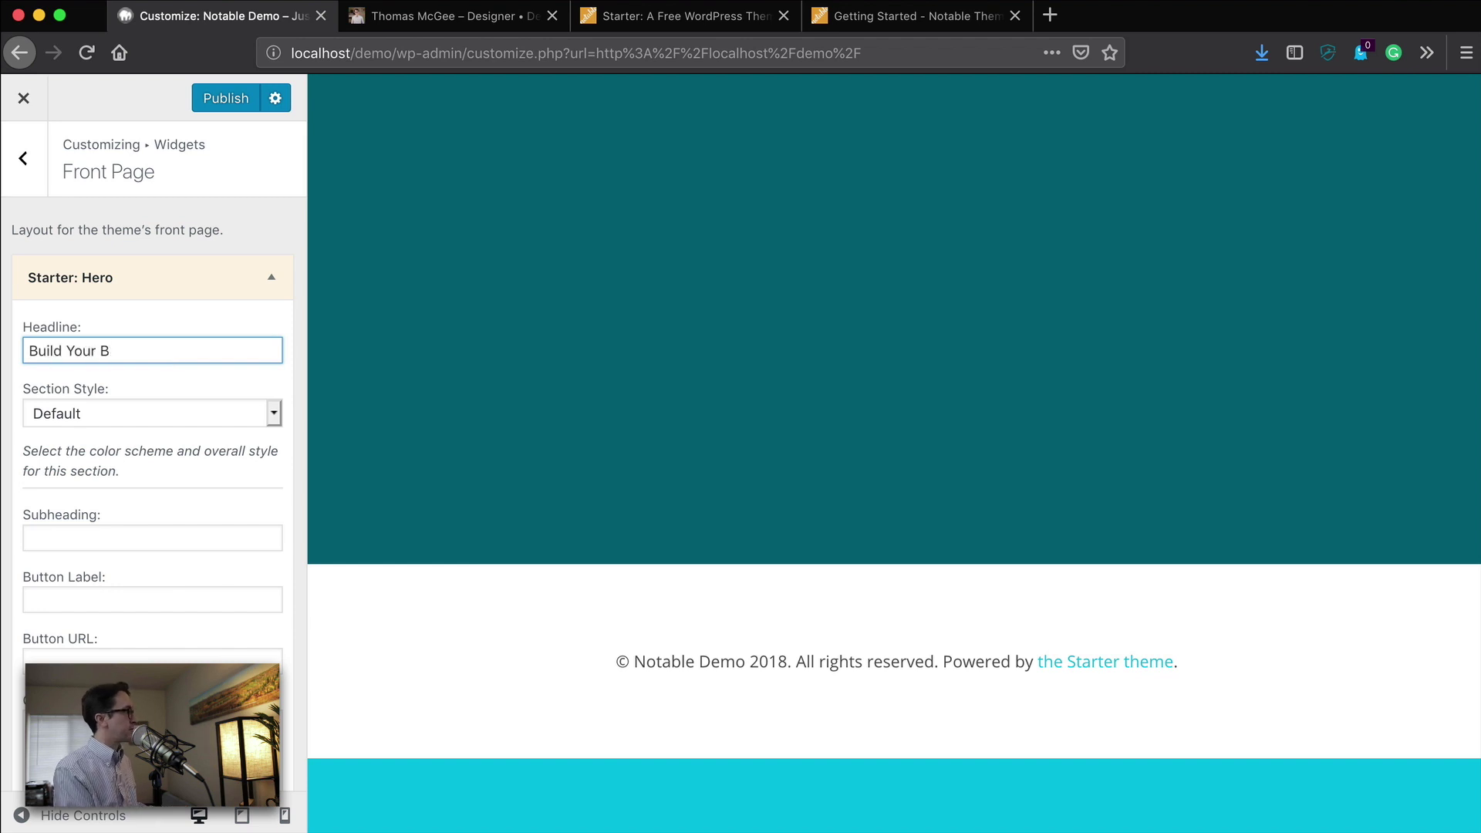
{"action": "type", "text": "rand"}
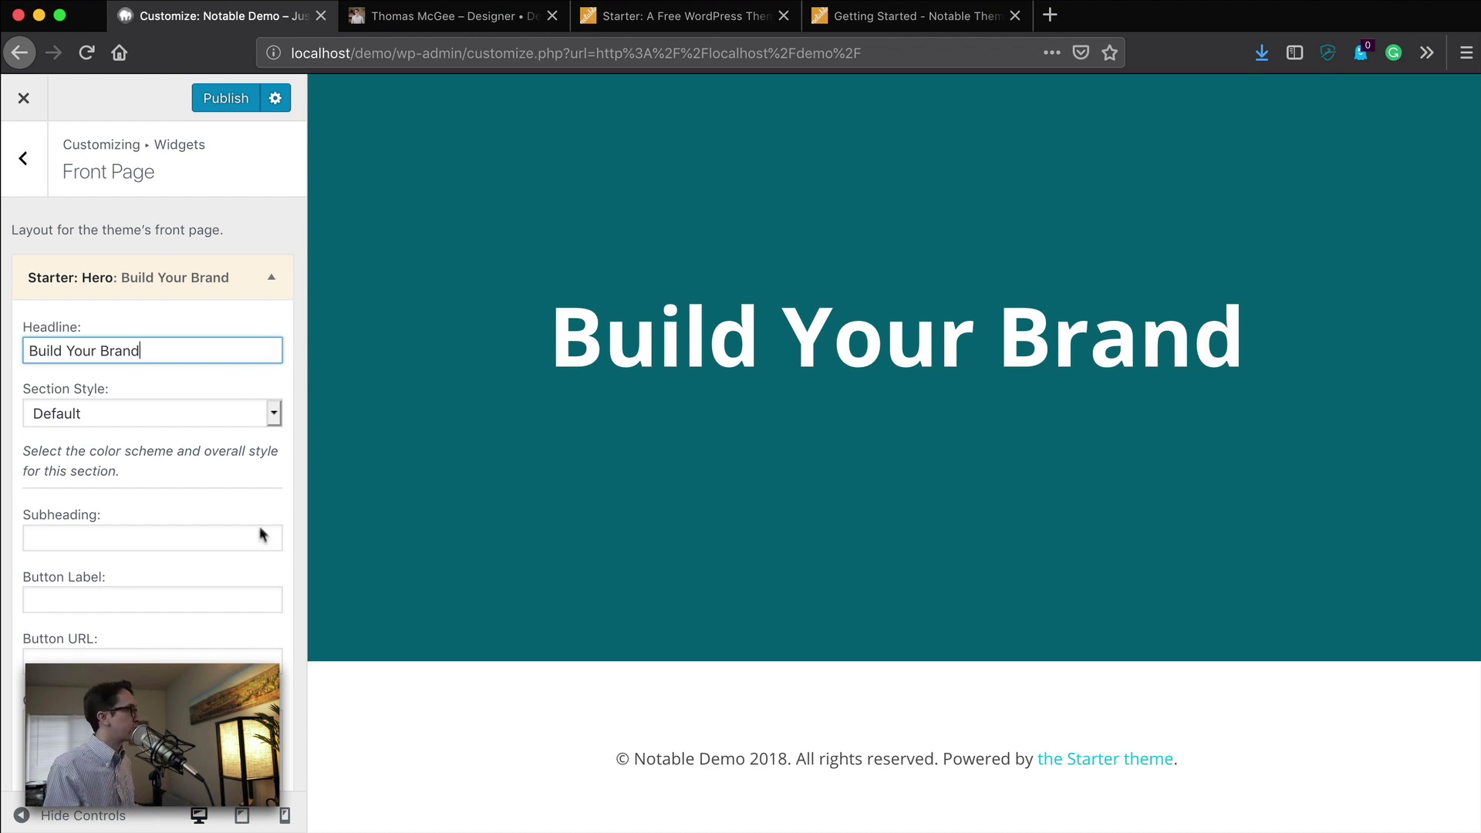
{"action": "scroll", "coordinate": [261, 534], "scroll_direction": "down", "scroll_amount": 3}
{"action": "left_click", "coordinate": [129, 268]}
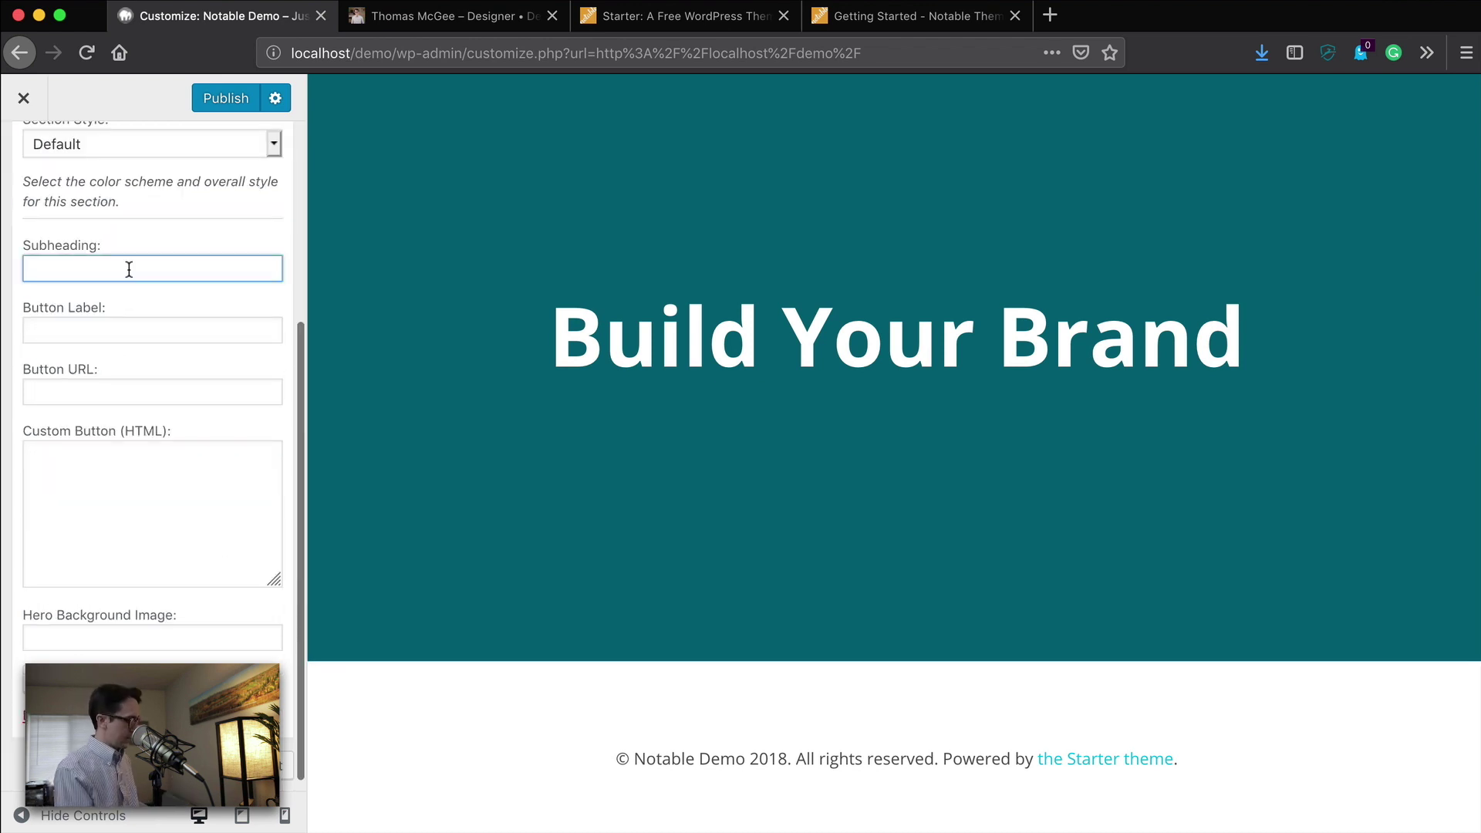
{"action": "type", "text": "I help pr"}
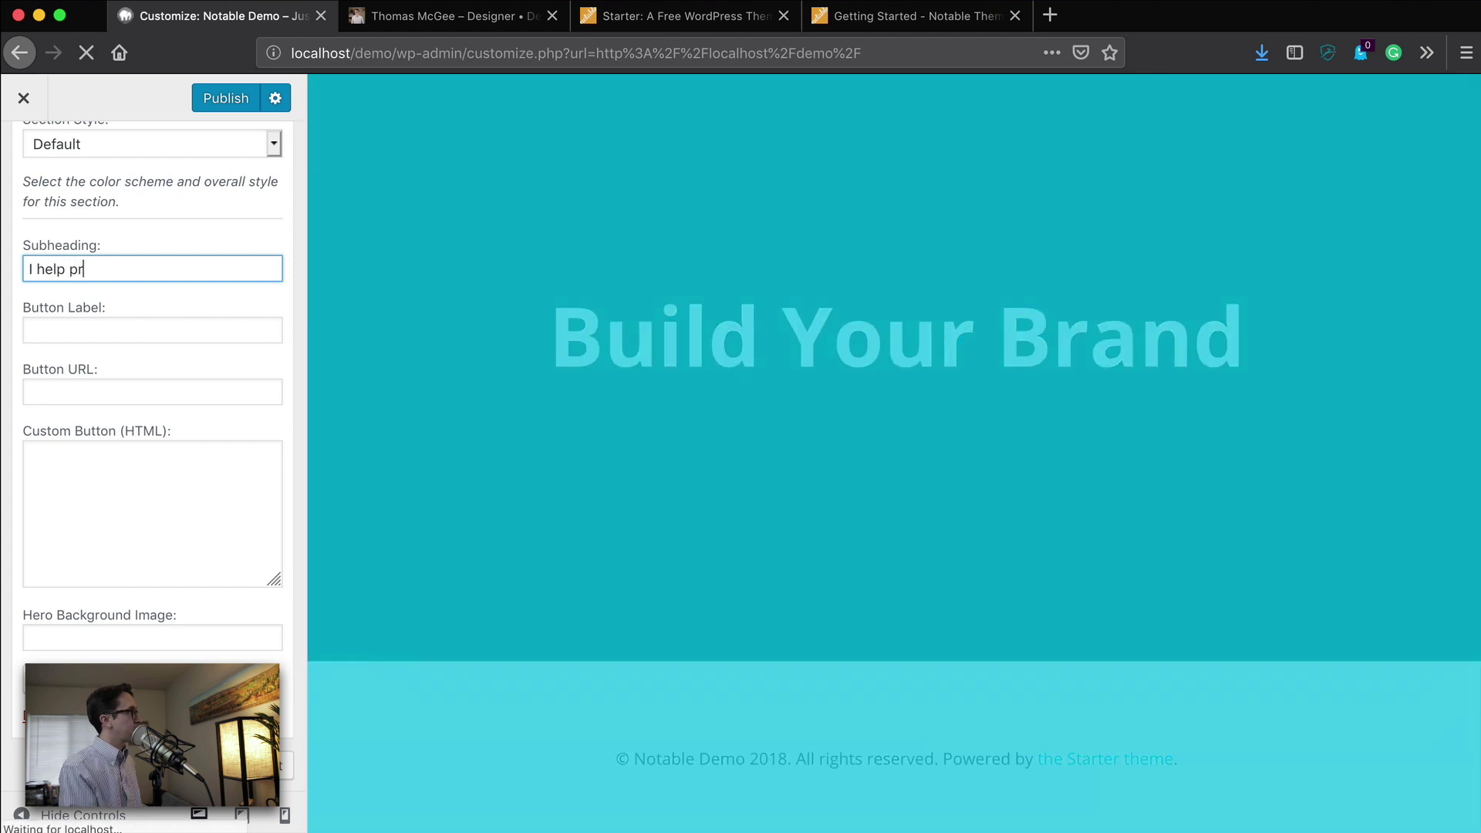
{"action": "type", "text": "ofessionals build their presn"}
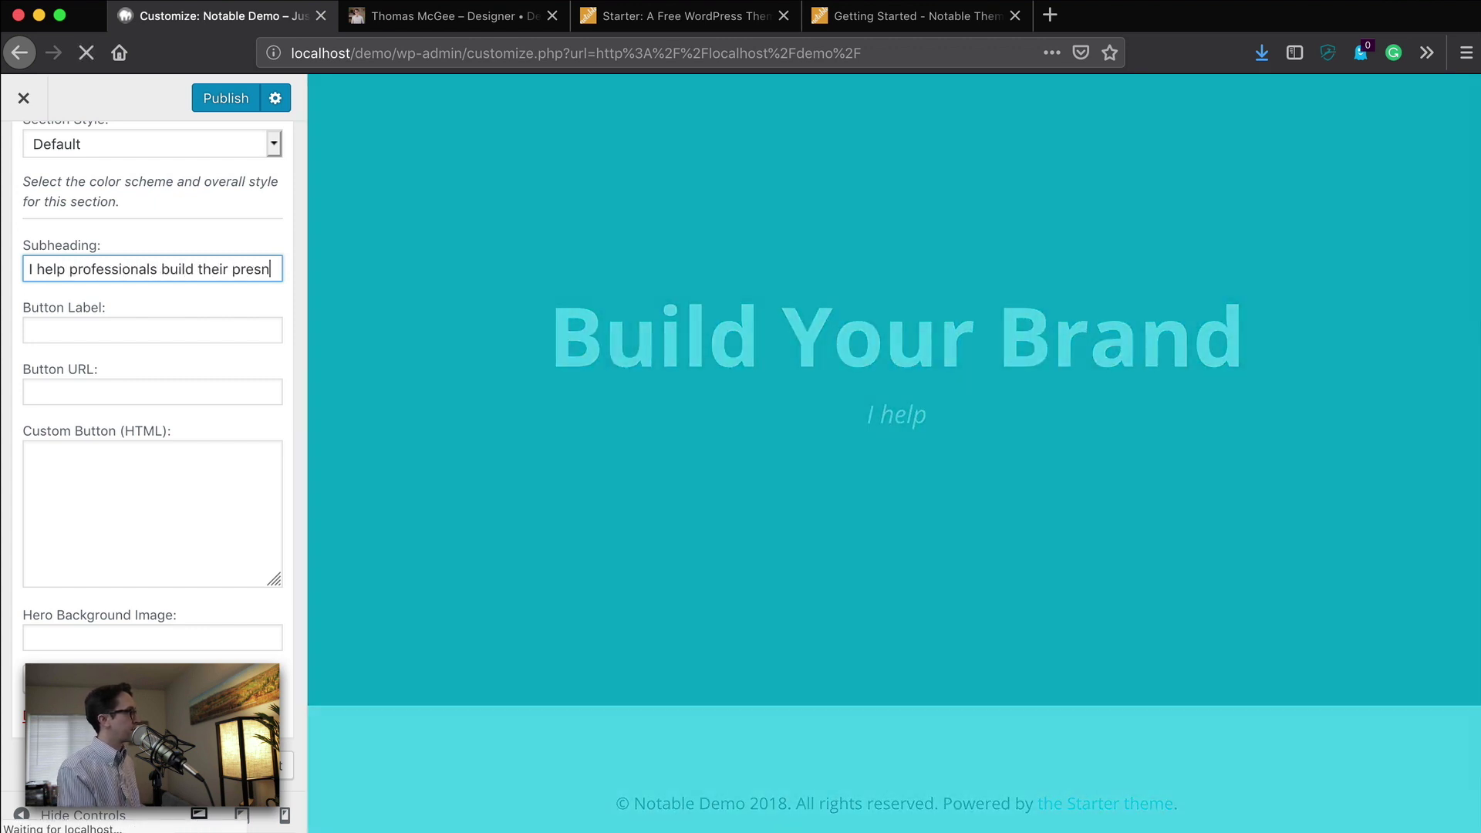
{"action": "type", "text": "enc"}
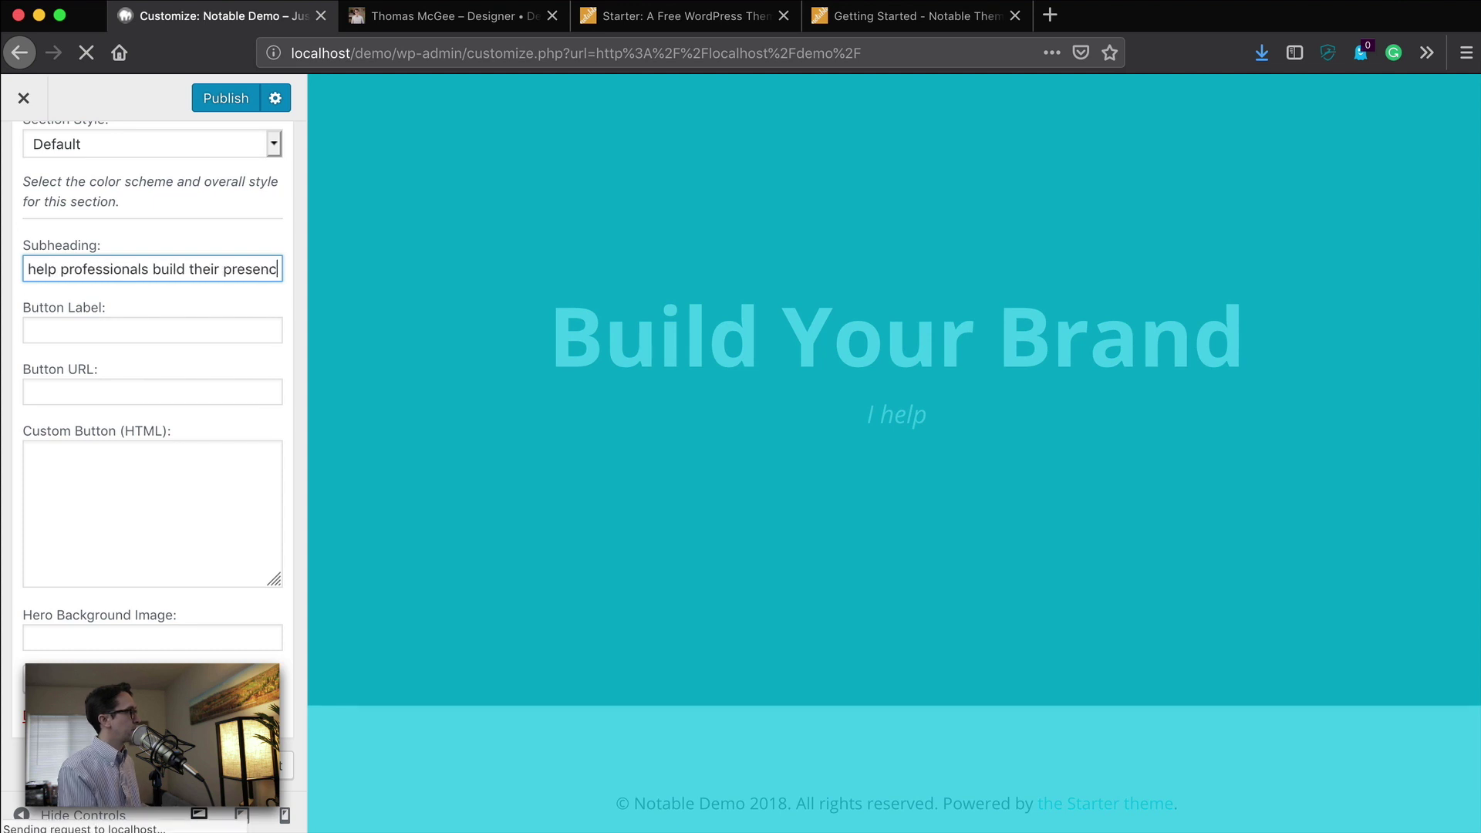
{"action": "type", "text": "e on the web."}
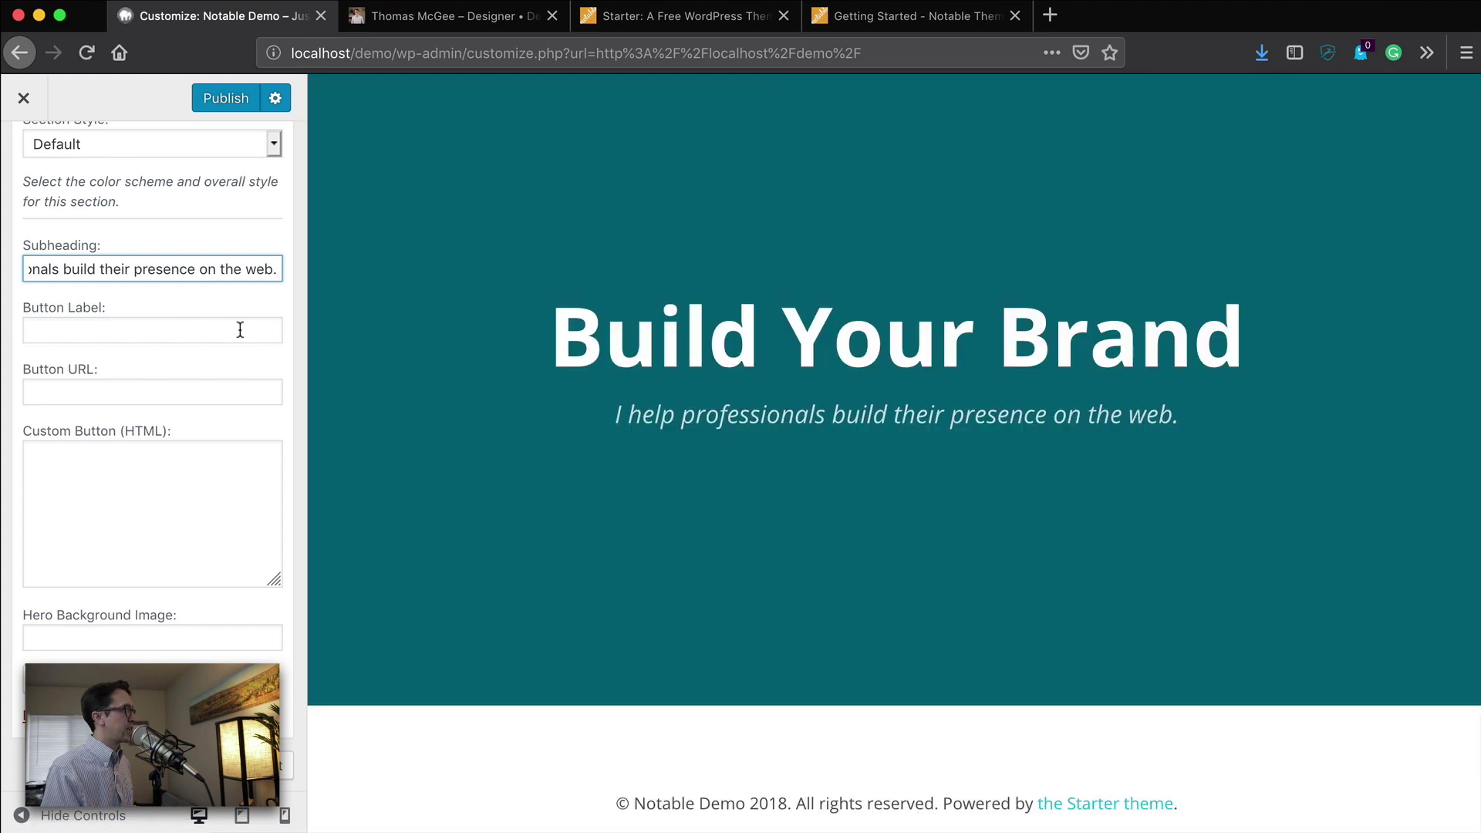
{"action": "left_click", "coordinate": [240, 330]}
{"action": "type", "text": "Get My Fr"}
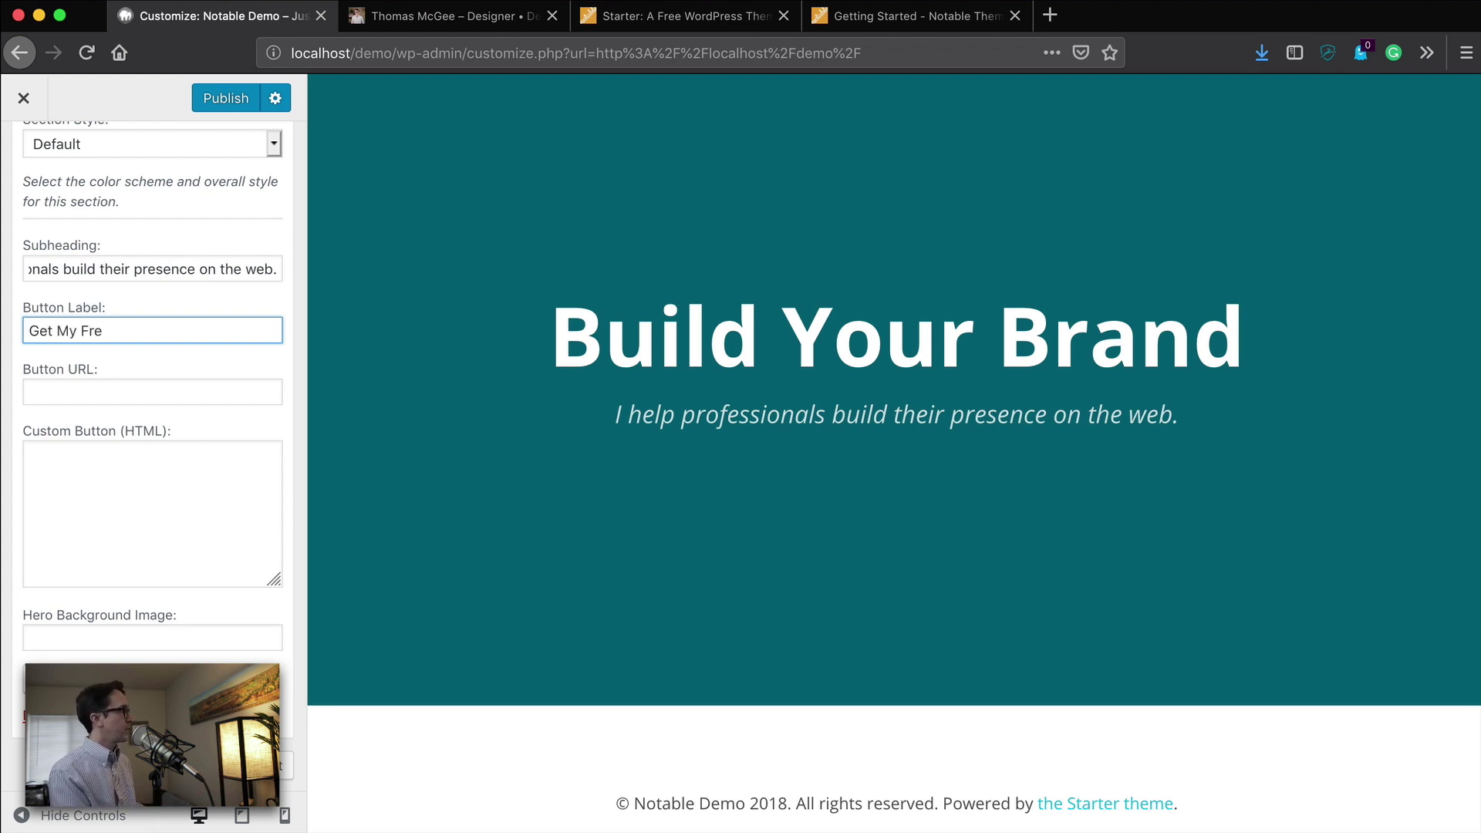
{"action": "type", "text": "e Guide"}
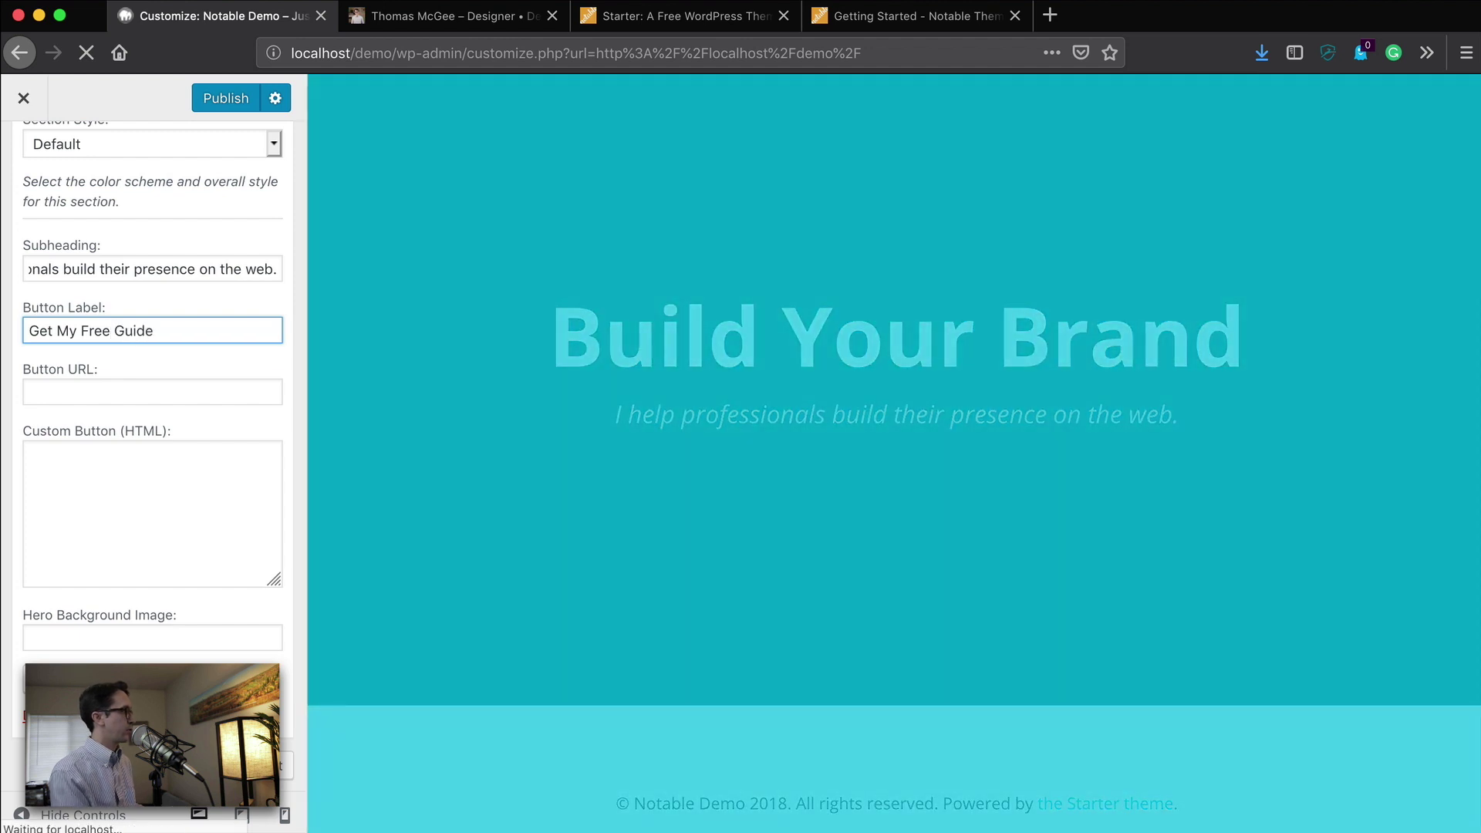
{"action": "key", "text": "Tab"}
{"action": "type", "text": "http"}
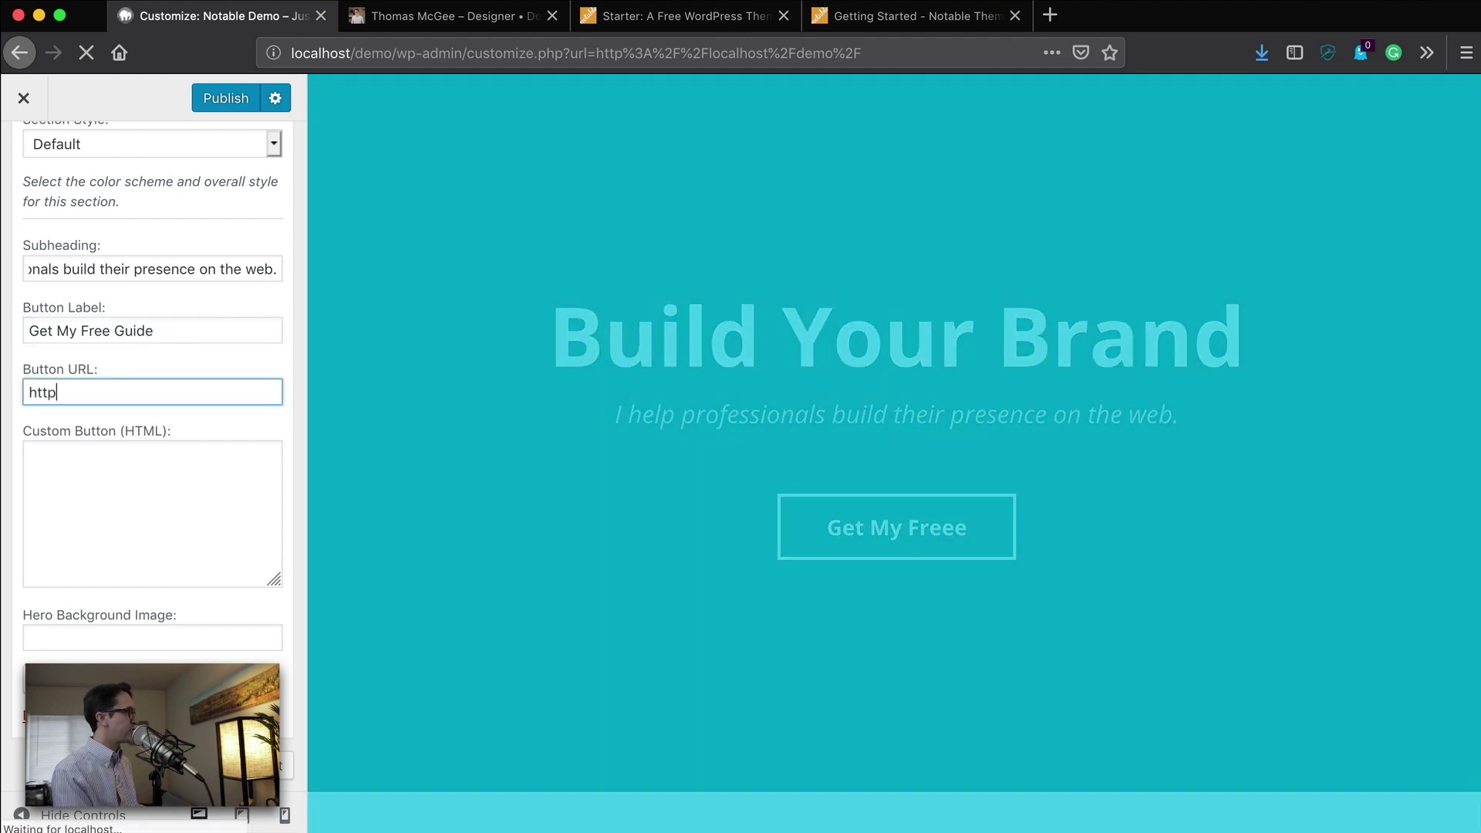
{"action": "type", "text": "s:righly"}
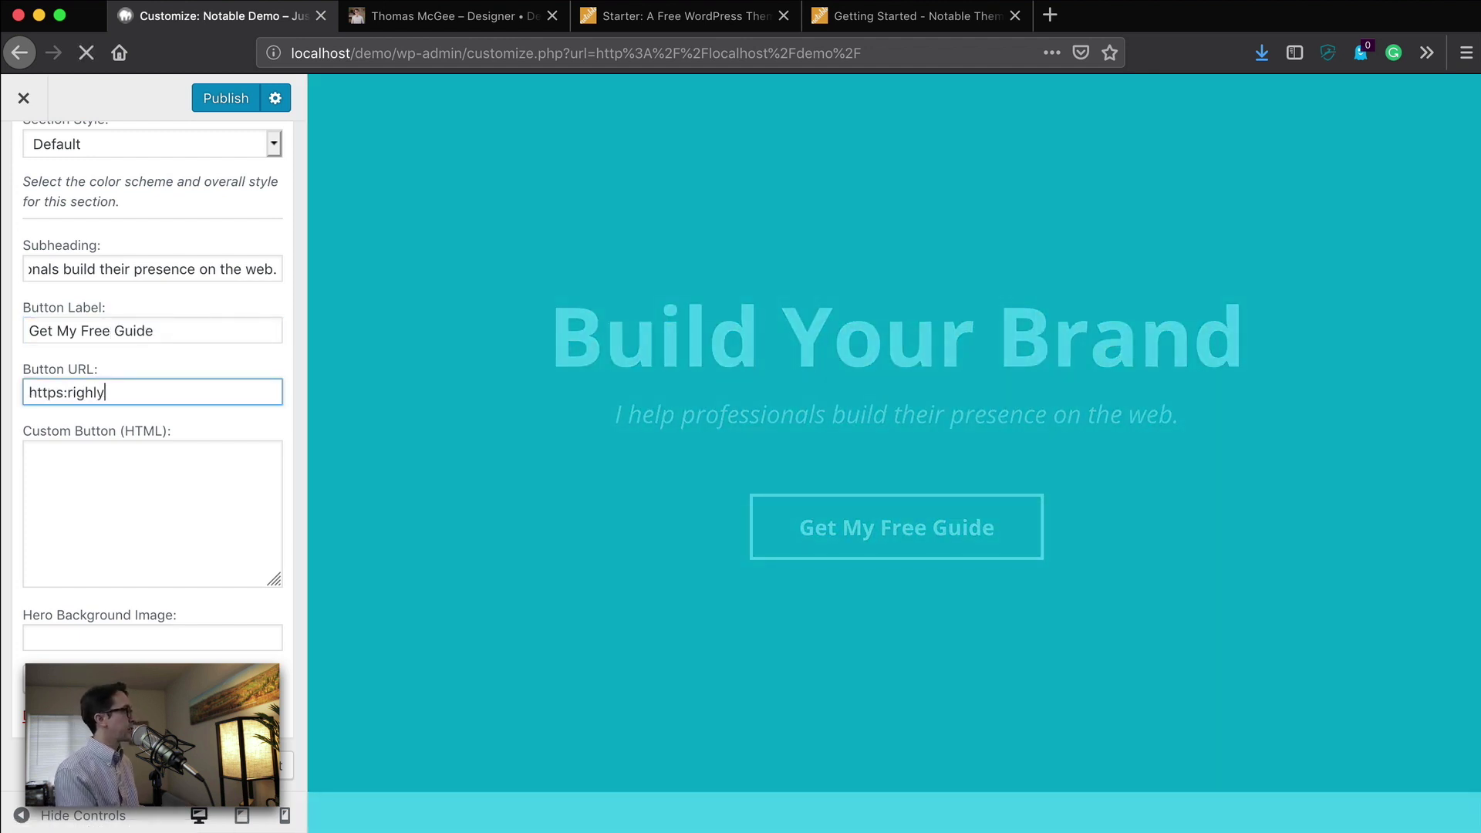
{"action": "key", "text": "BackSpace"}
{"action": "key", "text": "BackSpace"}
{"action": "key", "text": "BackSpace"}
{"action": "key", "text": "BackSpace"}
{"action": "key", "text": "BackSpace"}
{"action": "key", "text": "BackSpace"}
{"action": "type", "text": "//"}
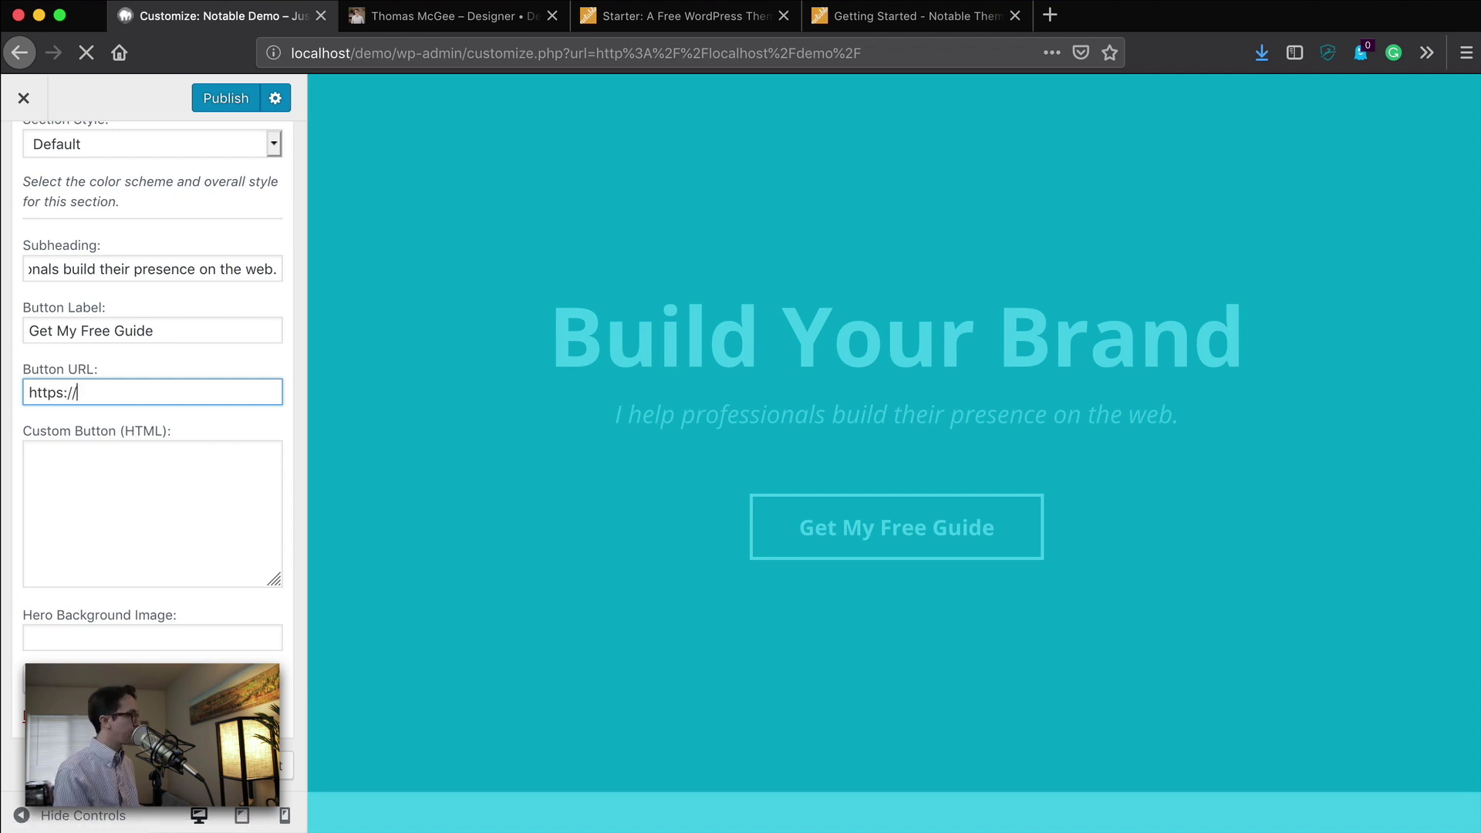
{"action": "type", "text": "rightlydesigned"}
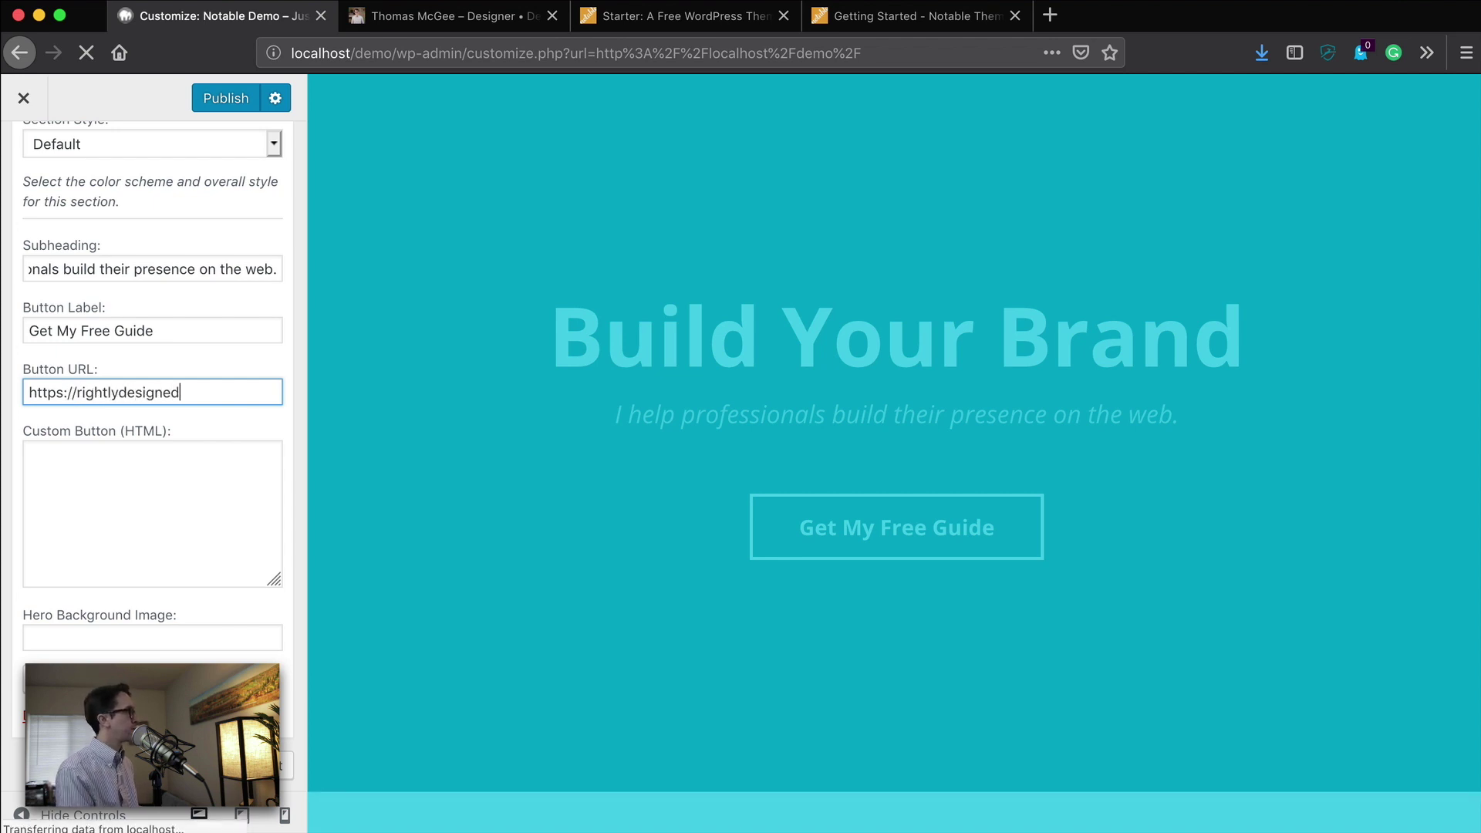
{"action": "type", "text": ".com"}
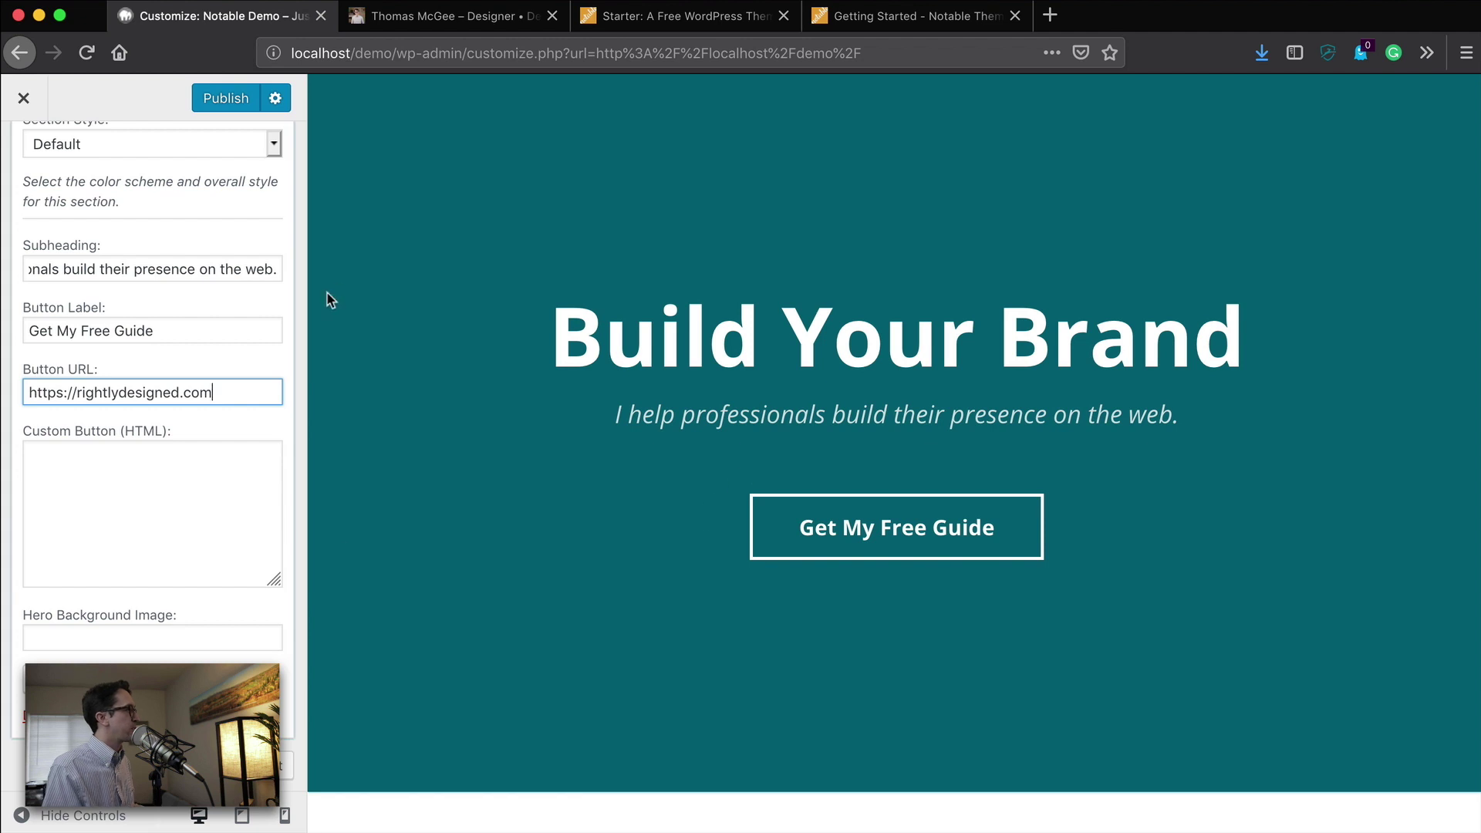
{"action": "scroll", "coordinate": [166, 358], "scroll_direction": "up", "scroll_amount": 5}
{"action": "scroll", "coordinate": [142, 417], "scroll_direction": "down", "scroll_amount": 5}
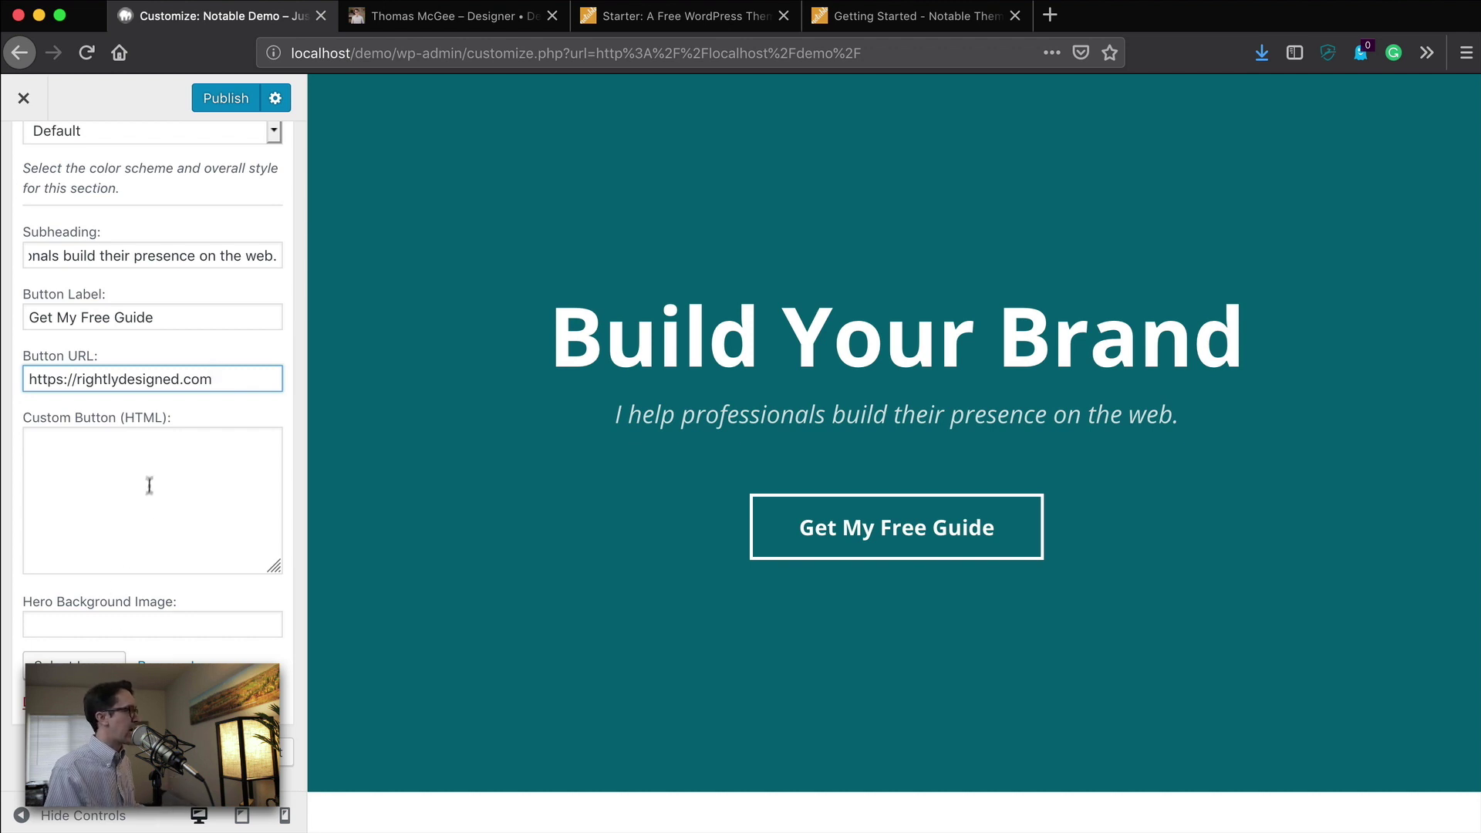
{"action": "scroll", "coordinate": [150, 516], "scroll_direction": "up", "scroll_amount": 5}
{"action": "scroll", "coordinate": [150, 515], "scroll_direction": "down", "scroll_amount": 5}
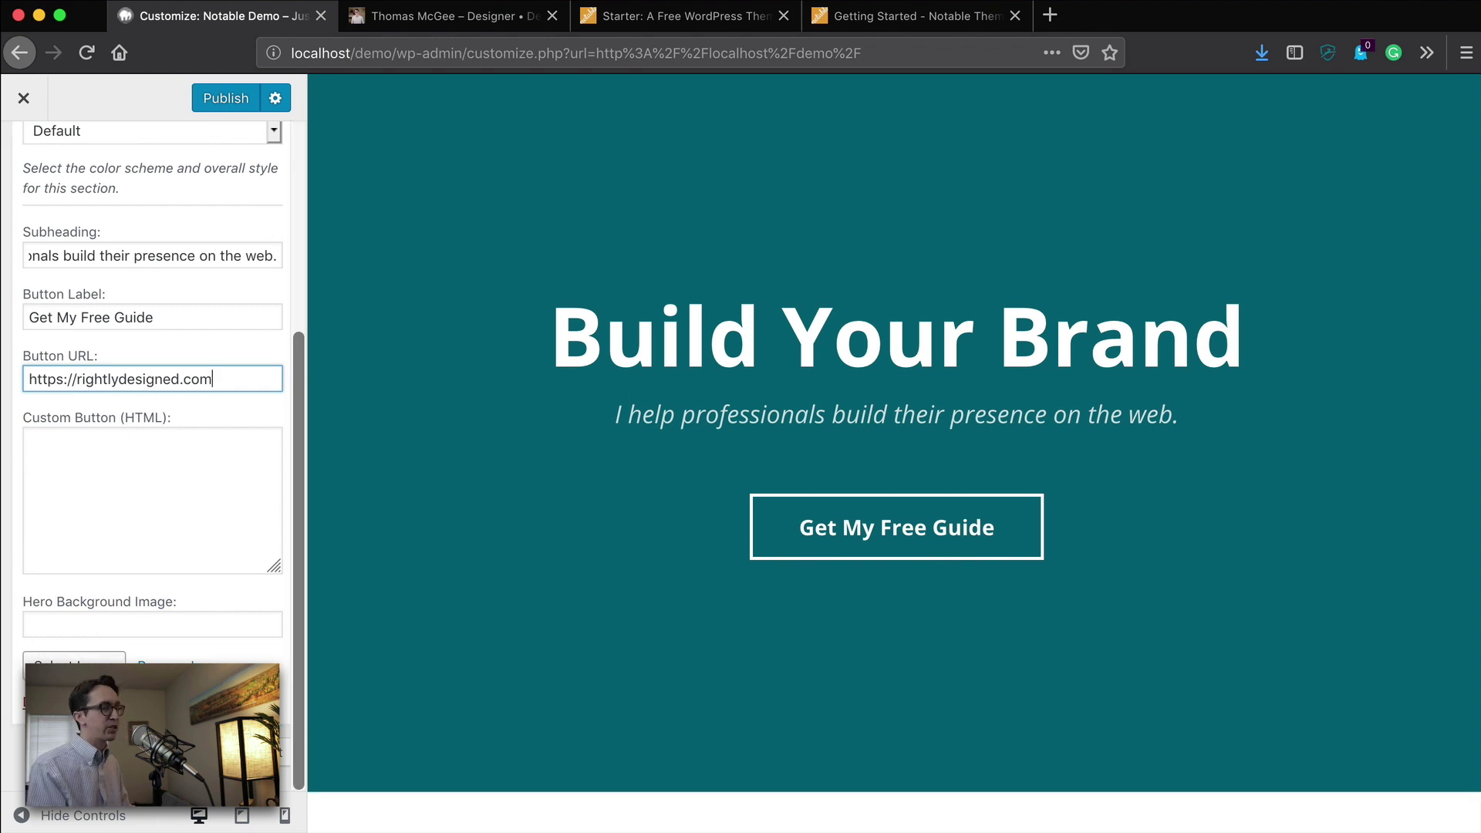
{"action": "left_click", "coordinate": [468, 26]}
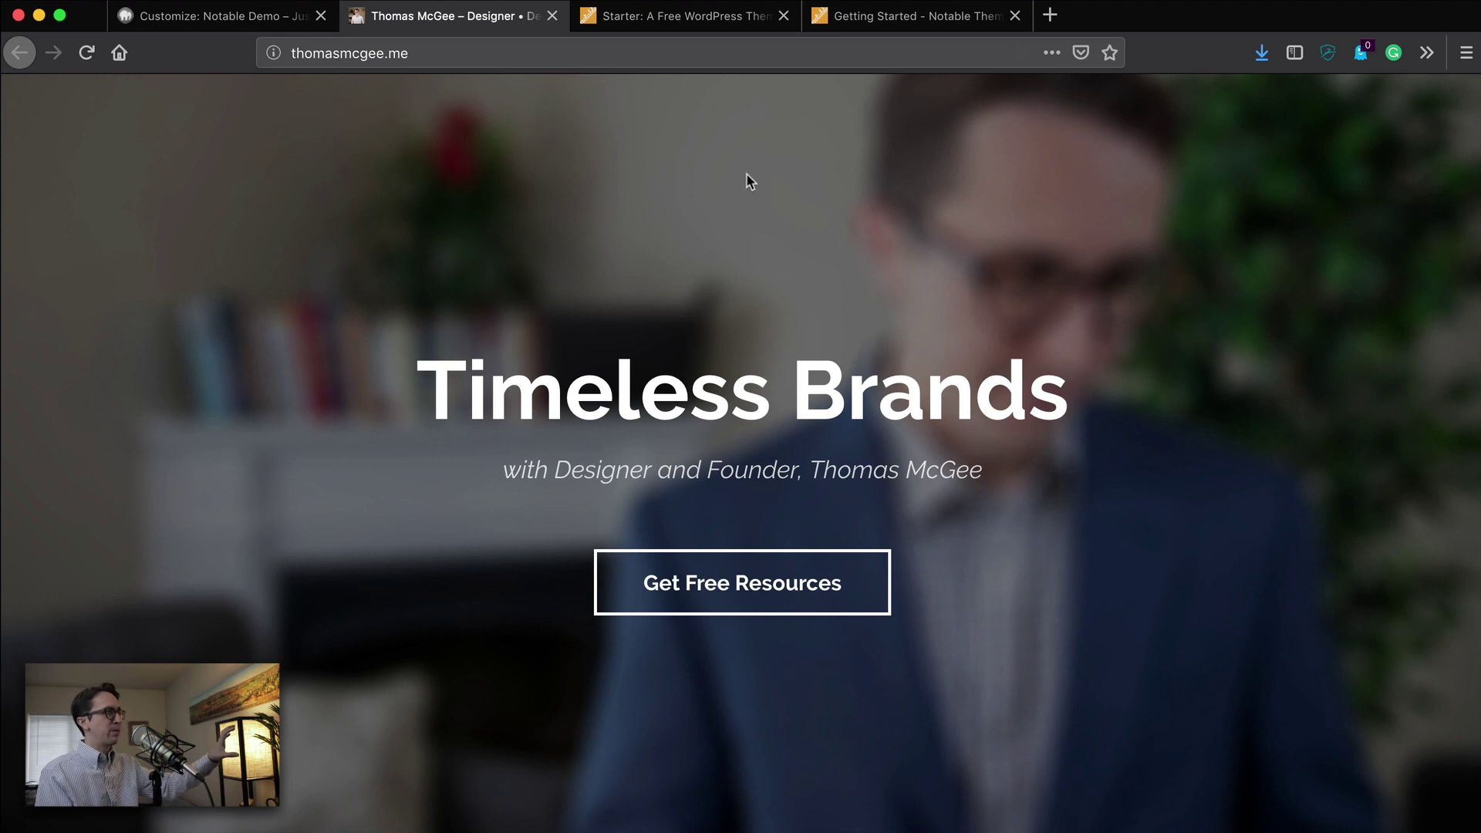
{"action": "scroll", "coordinate": [746, 171], "scroll_direction": "down", "scroll_amount": 2}
{"action": "scroll", "coordinate": [746, 174], "scroll_direction": "down", "scroll_amount": 4}
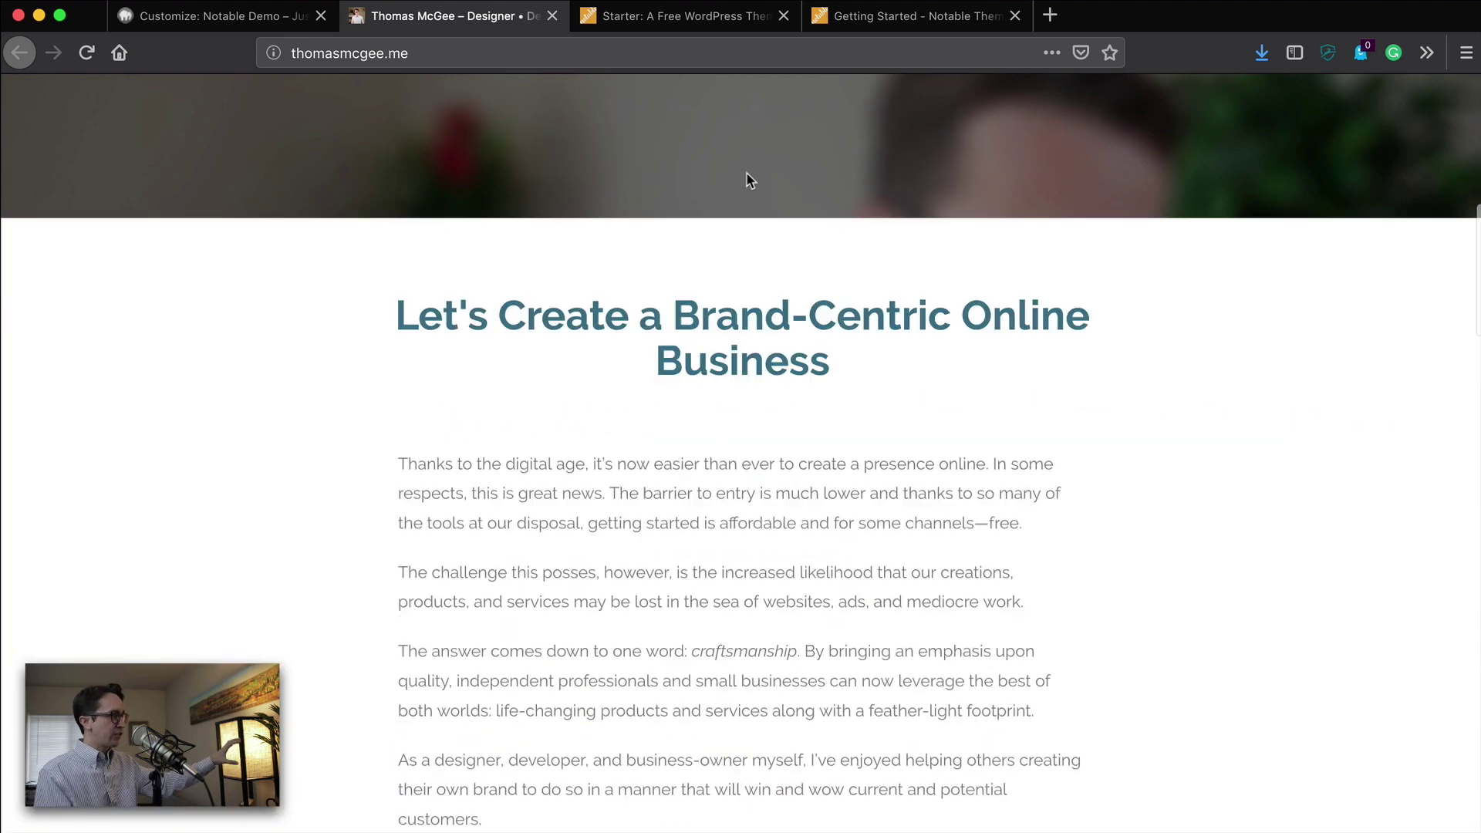
{"action": "scroll", "coordinate": [745, 178], "scroll_direction": "down", "scroll_amount": 2}
{"action": "scroll", "coordinate": [745, 178], "scroll_direction": "down", "scroll_amount": 4}
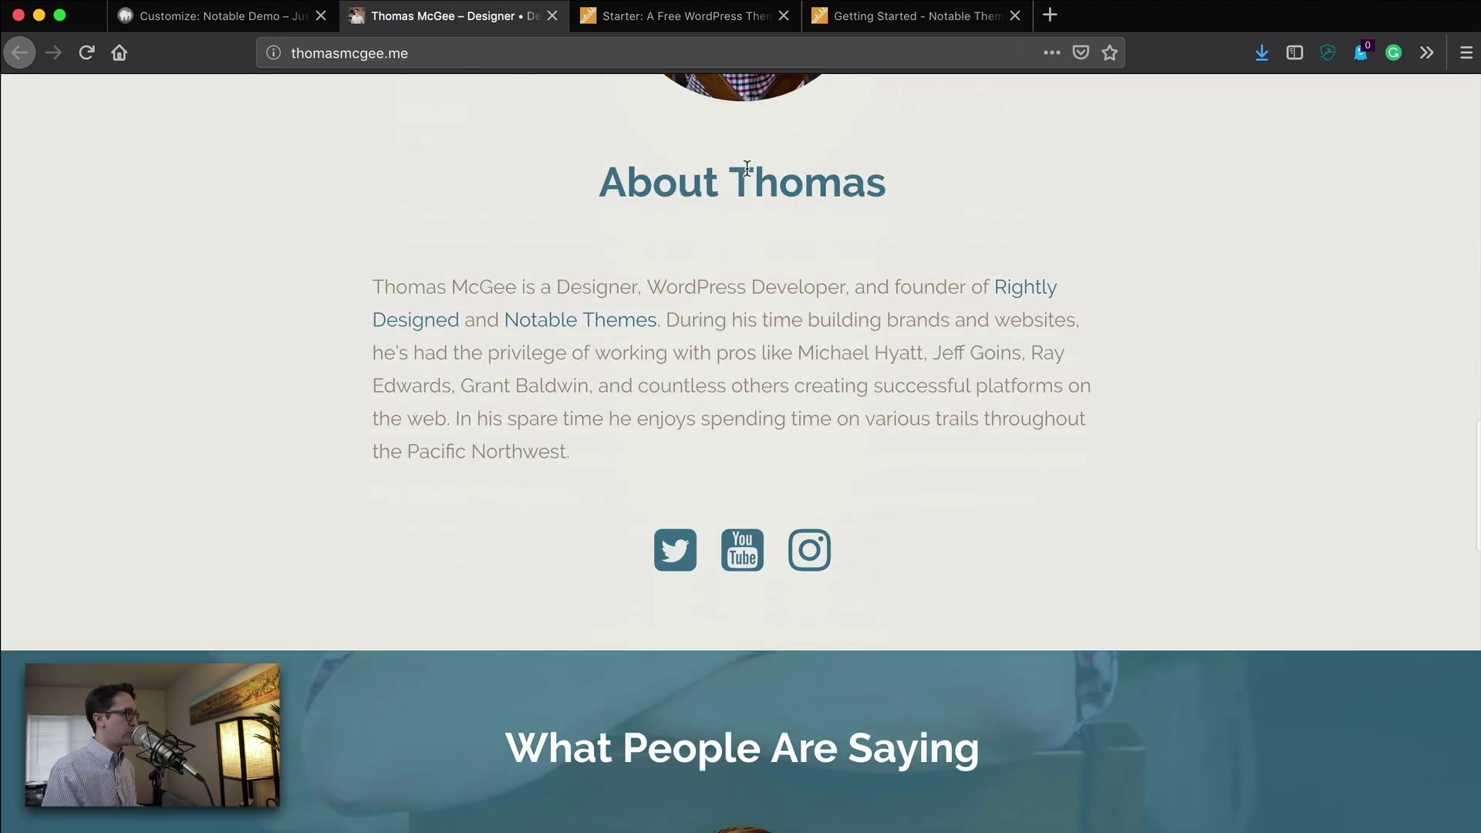
{"action": "scroll", "coordinate": [746, 169], "scroll_direction": "down", "scroll_amount": 5}
{"action": "scroll", "coordinate": [884, 365], "scroll_direction": "up", "scroll_amount": 10}
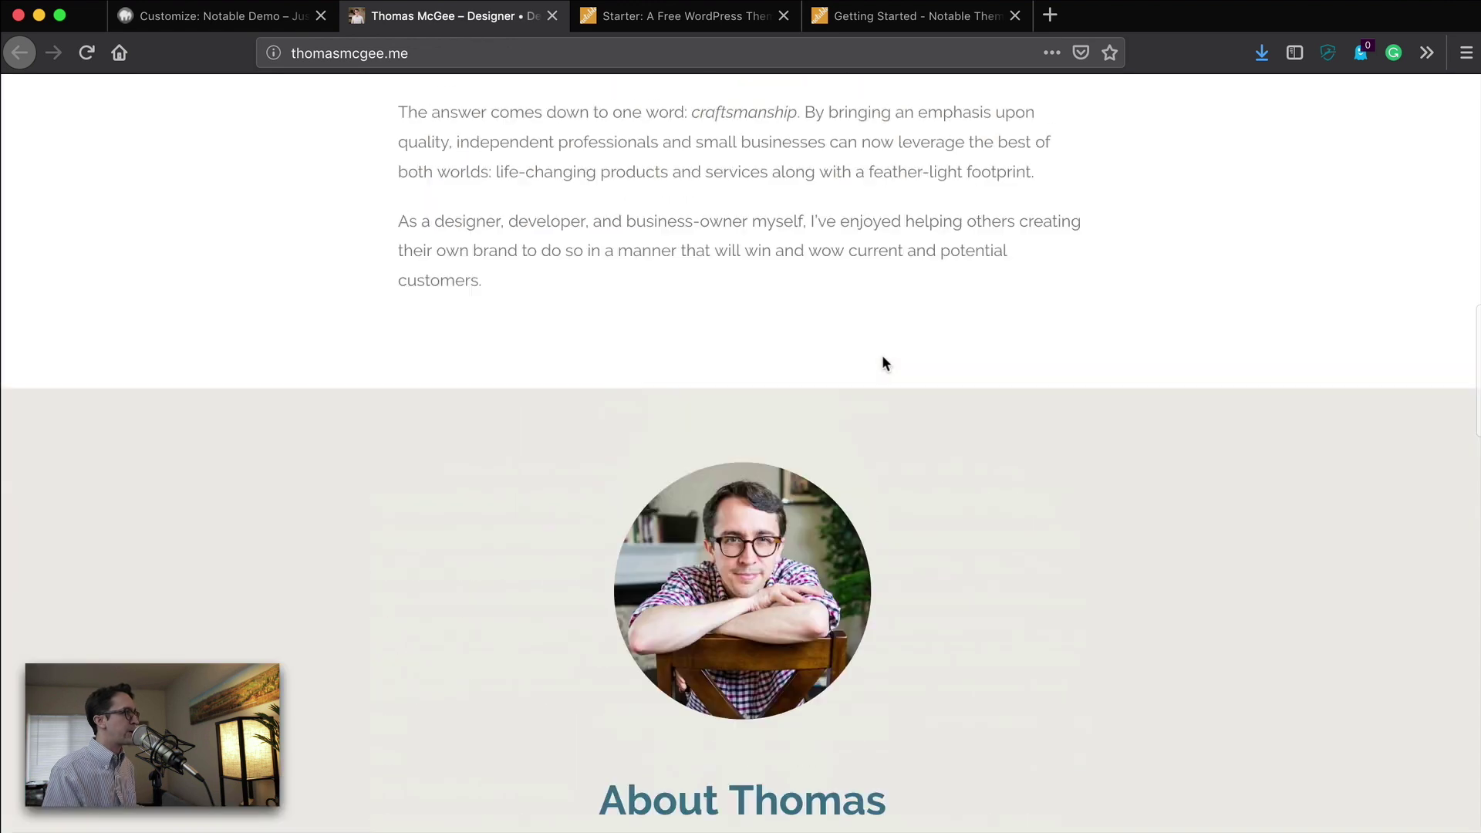
{"action": "scroll", "coordinate": [882, 363], "scroll_direction": "up", "scroll_amount": 10}
{"action": "scroll", "coordinate": [981, 372], "scroll_direction": "down", "scroll_amount": 3}
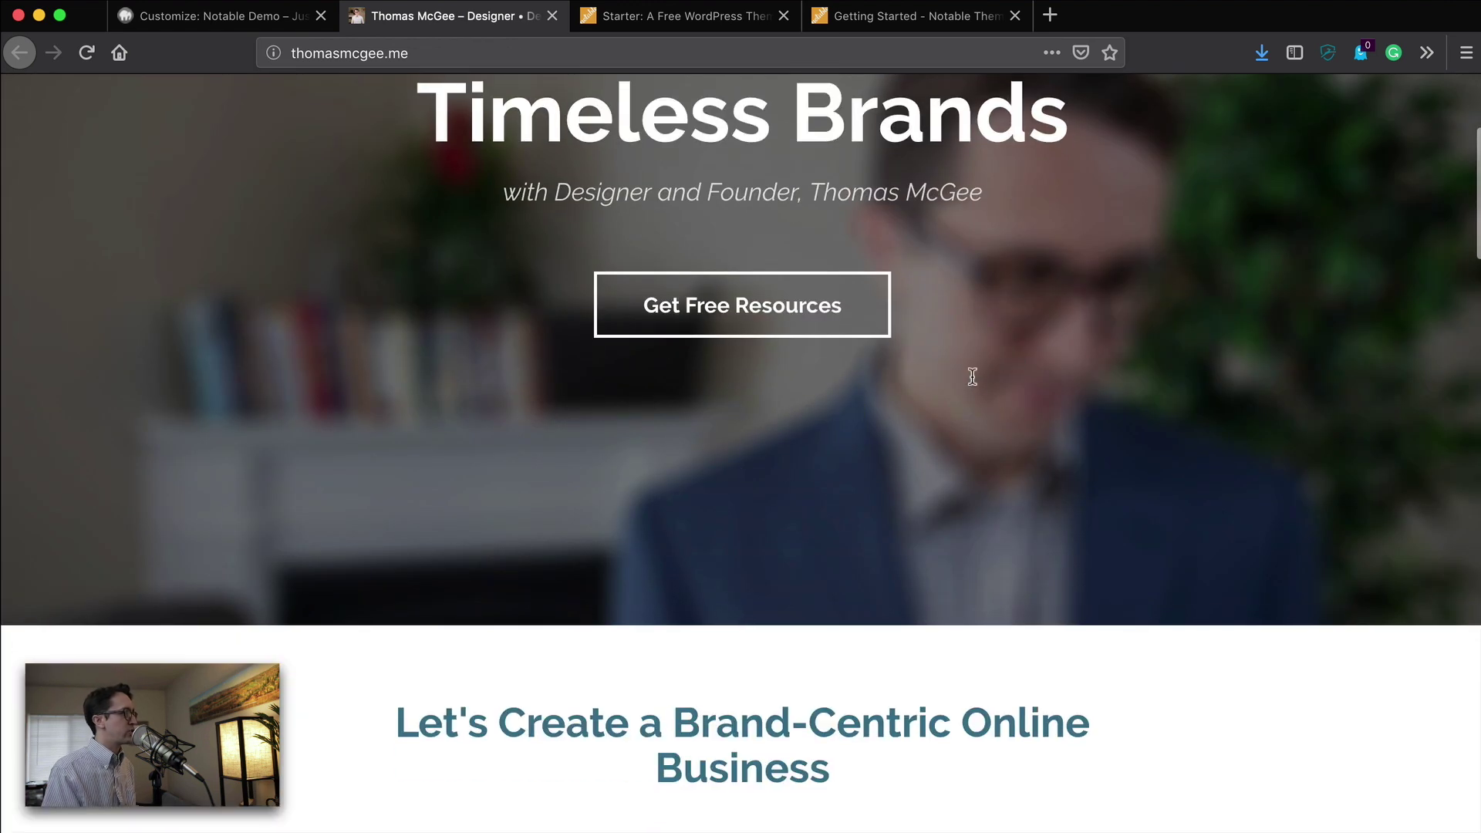
{"action": "scroll", "coordinate": [969, 380], "scroll_direction": "up", "scroll_amount": 3}
{"action": "left_click", "coordinate": [232, 17]}
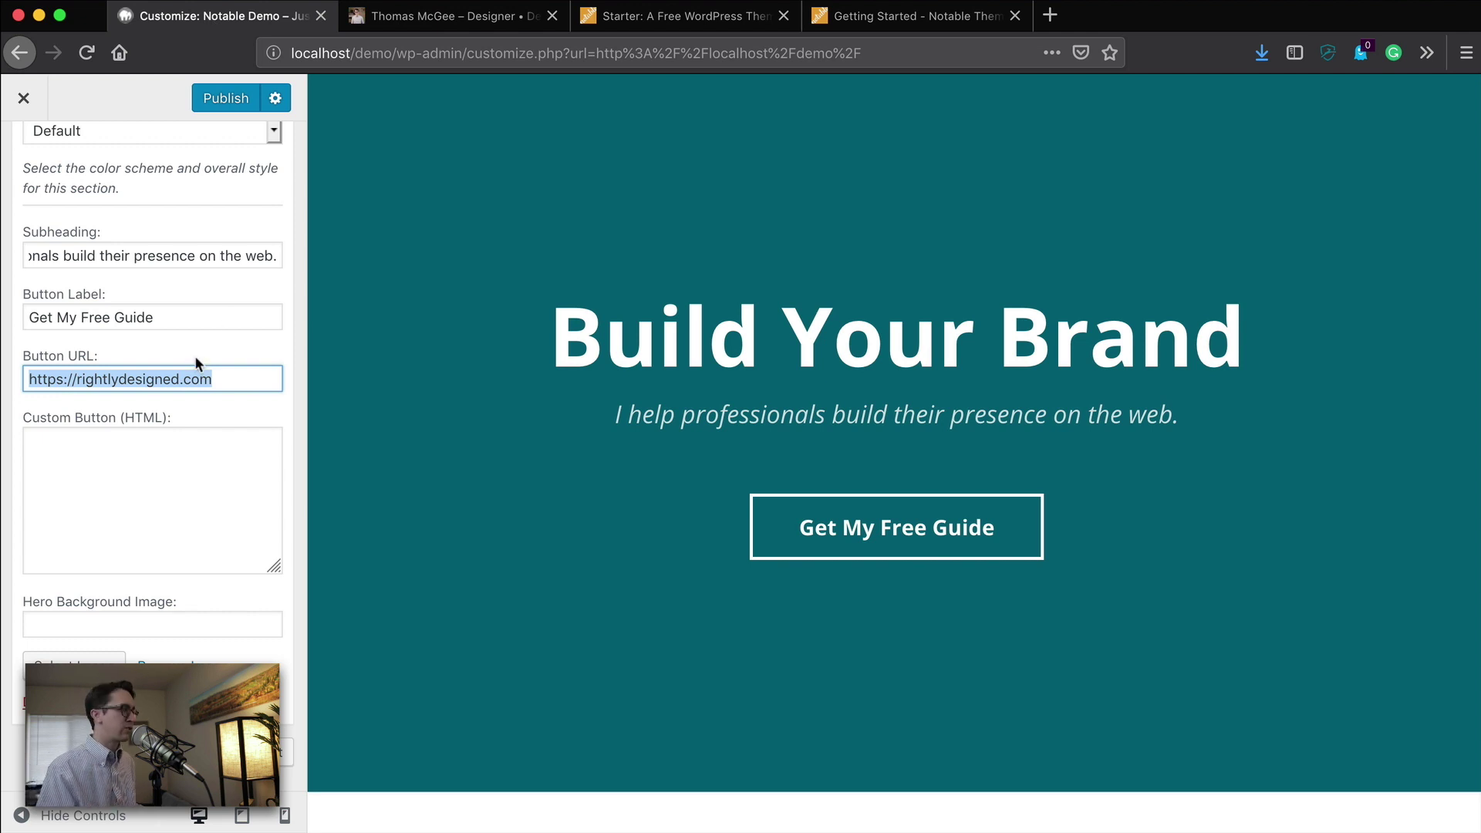
{"action": "scroll", "coordinate": [179, 312], "scroll_direction": "up", "scroll_amount": 5}
{"action": "scroll", "coordinate": [182, 480], "scroll_direction": "up", "scroll_amount": 1}
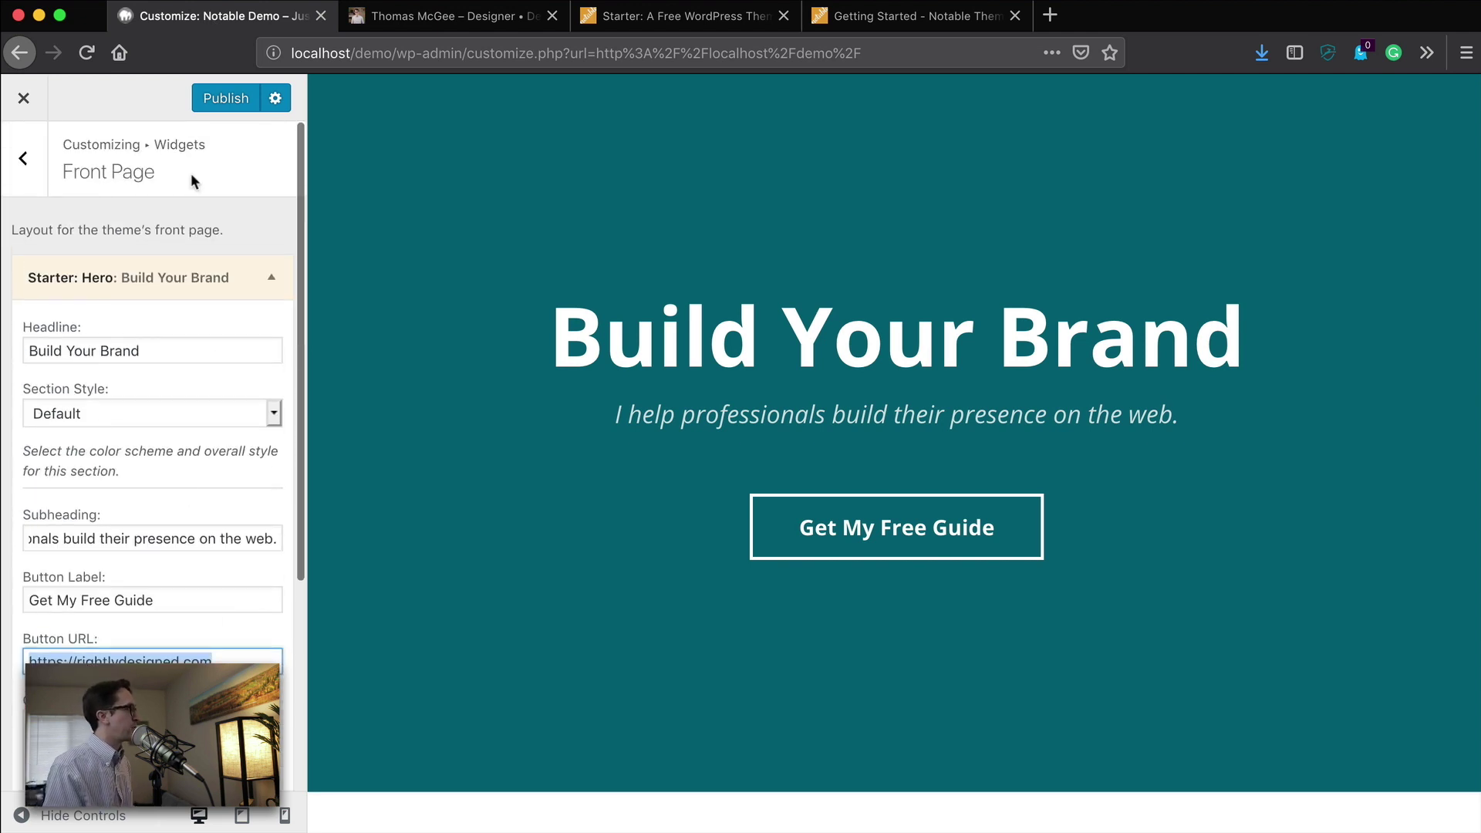
Publish the hero, then add a Starter: Markdown Text widget below it
{"action": "left_click", "coordinate": [216, 101]}
{"action": "scroll", "coordinate": [220, 334], "scroll_direction": "down", "scroll_amount": 5}
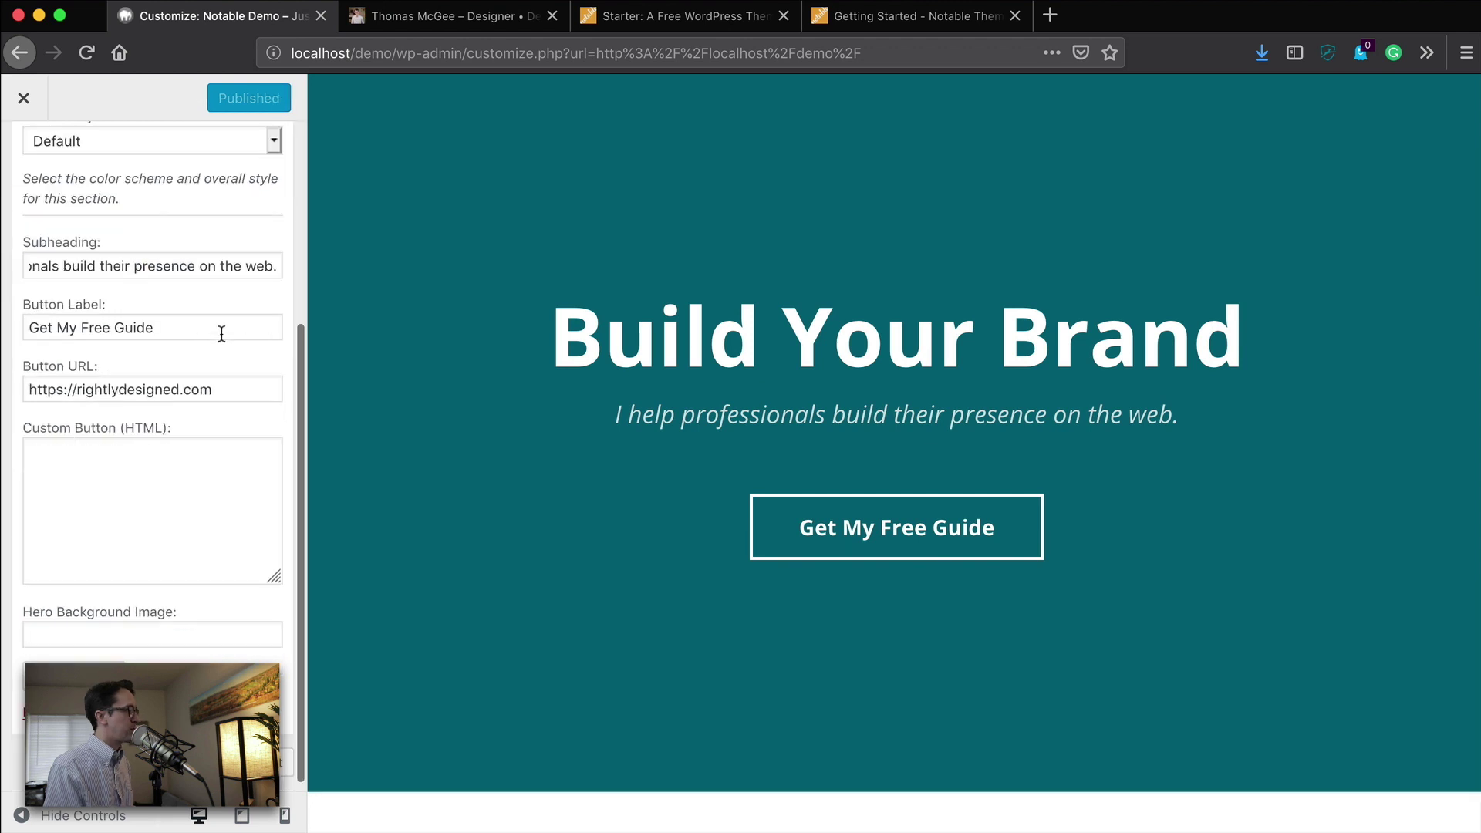
{"action": "scroll", "coordinate": [222, 331], "scroll_direction": "up", "scroll_amount": 5}
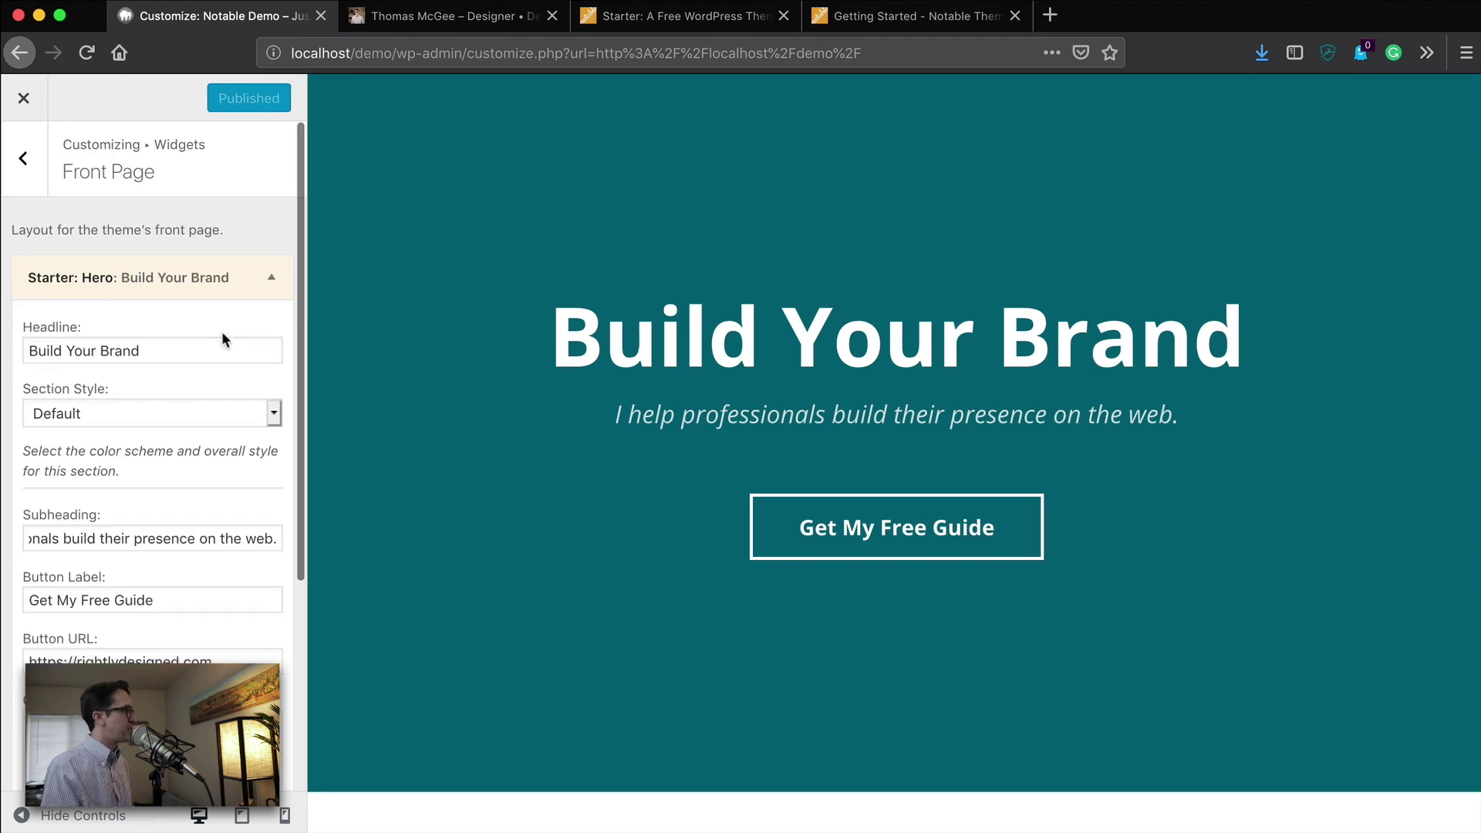
{"action": "left_click", "coordinate": [268, 280]}
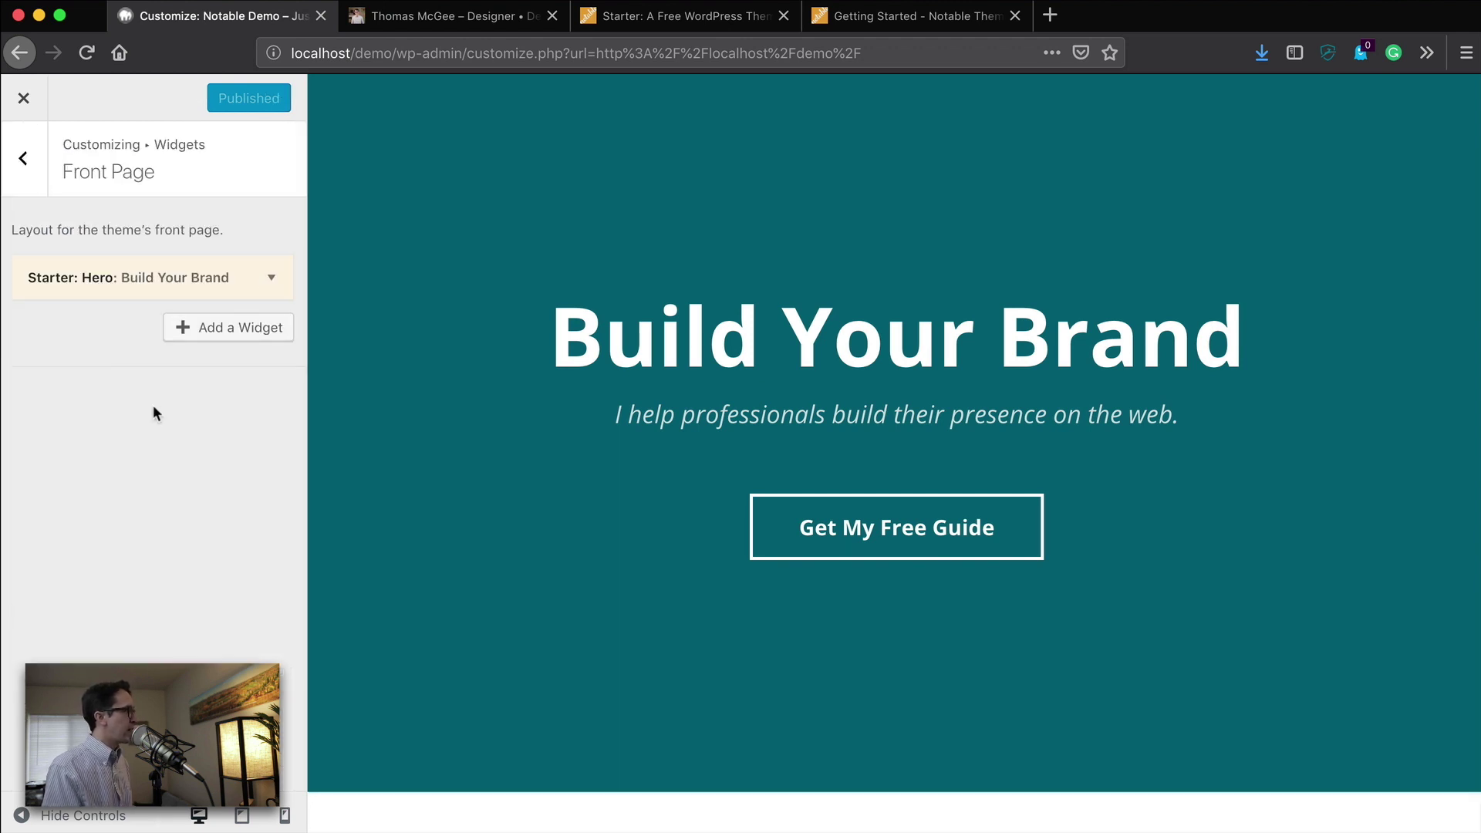
{"action": "left_click", "coordinate": [229, 332]}
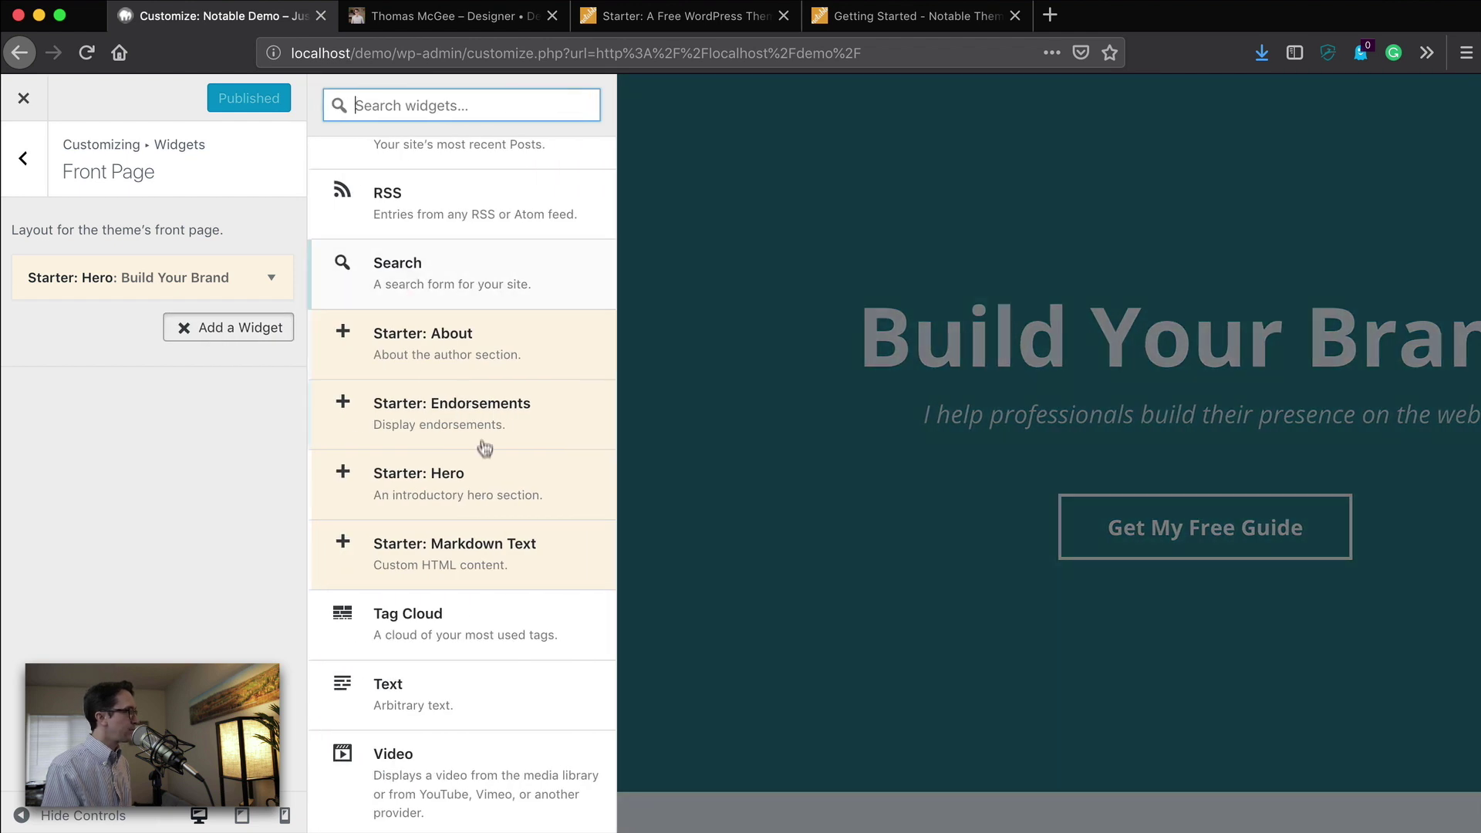
{"action": "left_click", "coordinate": [497, 556]}
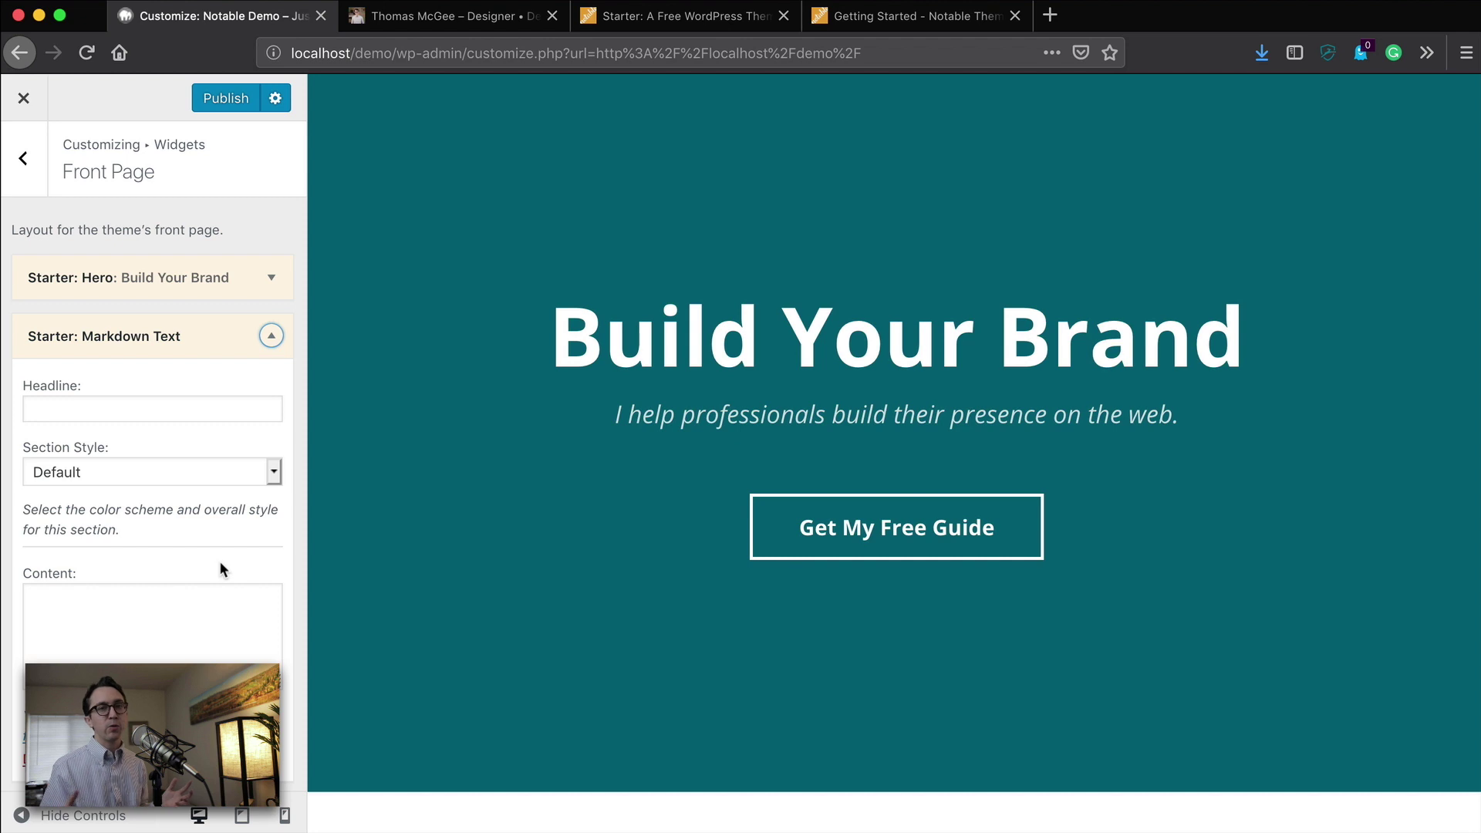
{"action": "scroll", "coordinate": [223, 598], "scroll_direction": "down", "scroll_amount": 1}
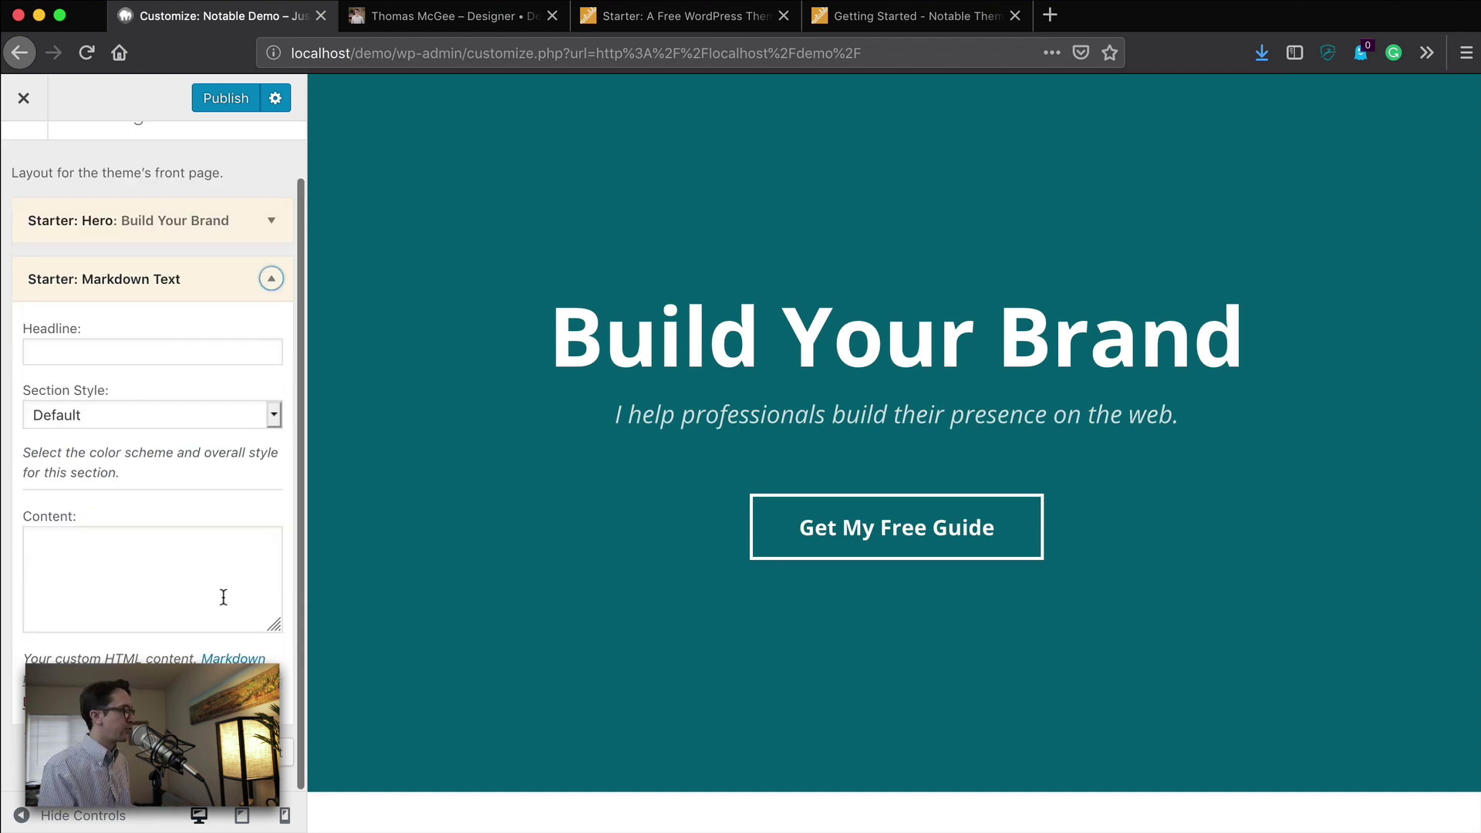
{"action": "left_click", "coordinate": [1050, 21]}
{"action": "type", "text": "market"}
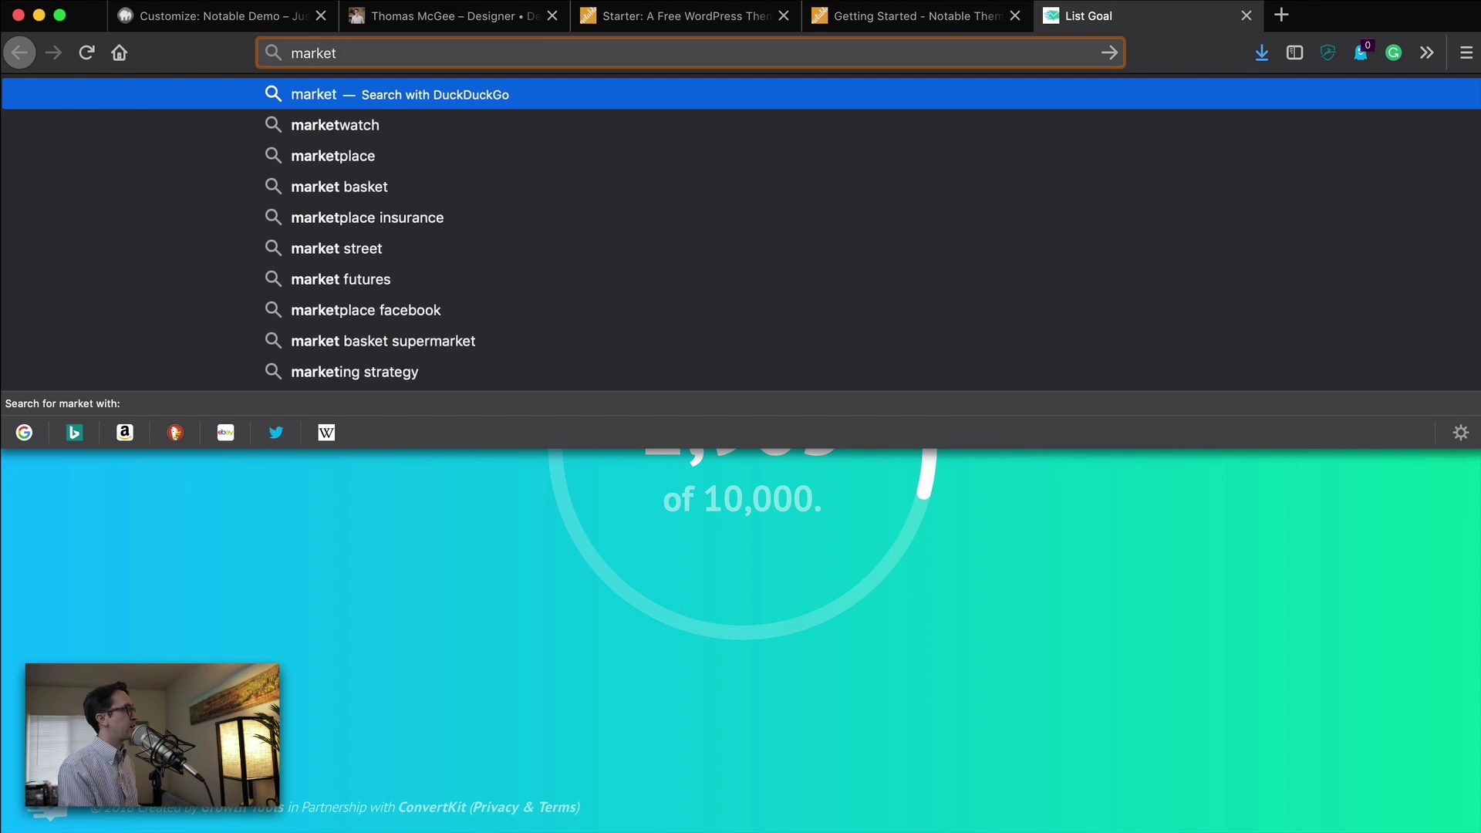
Search DuckDuckGo for 'markdown syntax' and open Daring Fireball's Markdown Syntax page
{"action": "key", "text": "BackSpace"}
{"action": "key", "text": "BackSpace"}
{"action": "type", "text": "down syn"}
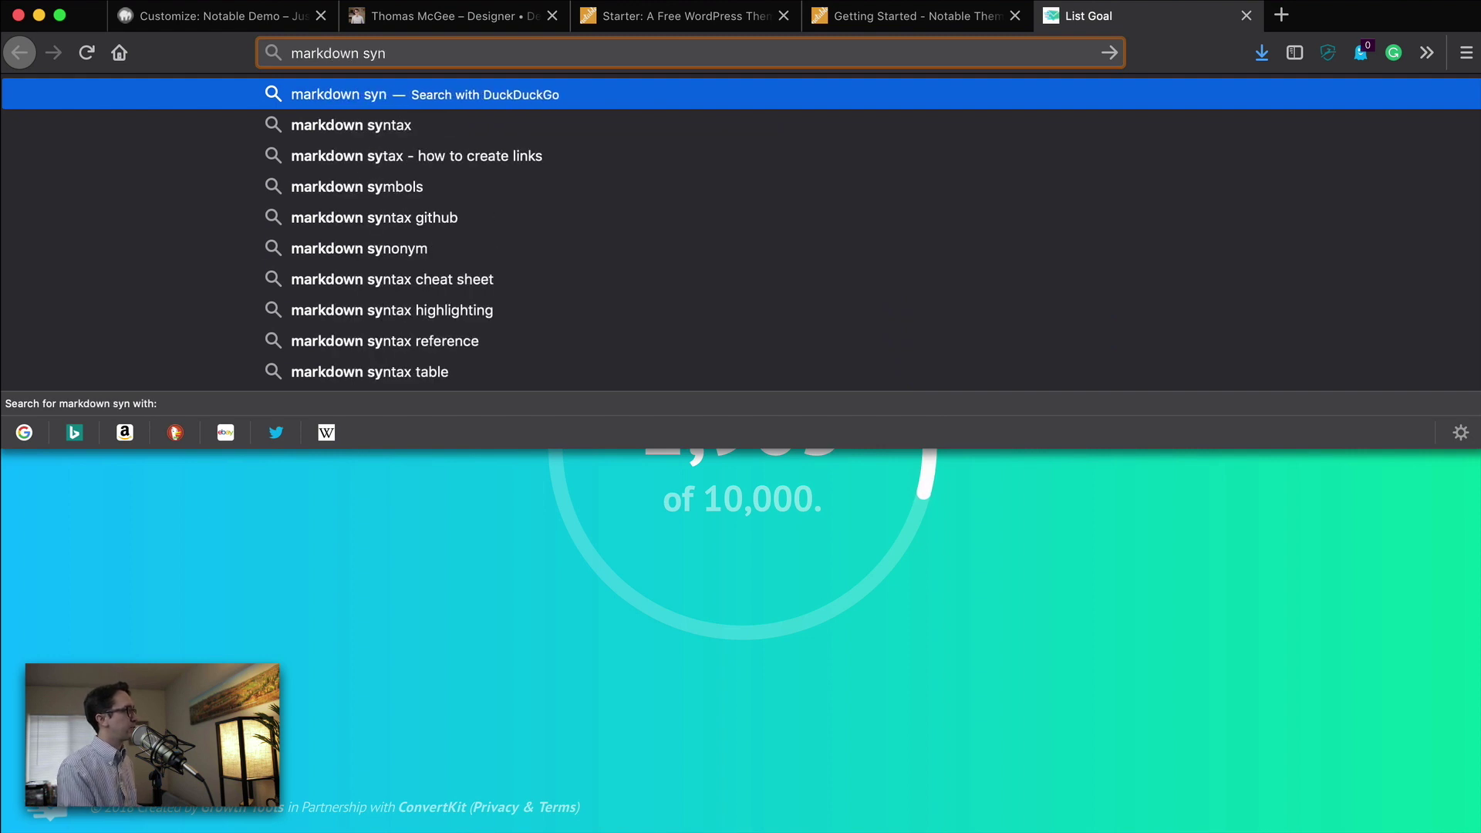
{"action": "type", "text": "tax"}
{"action": "key", "text": "Return"}
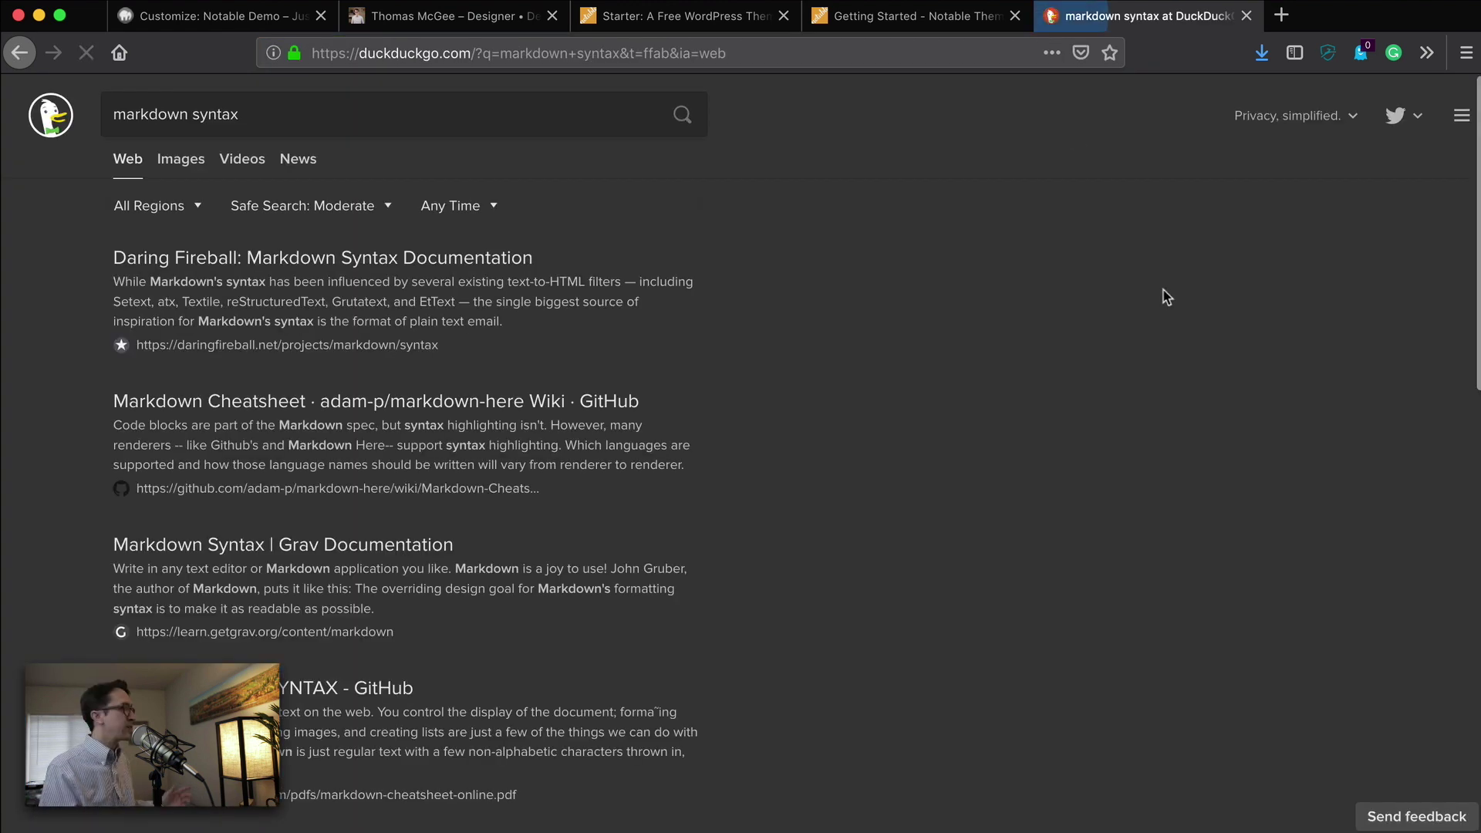
{"action": "left_click", "coordinate": [497, 269]}
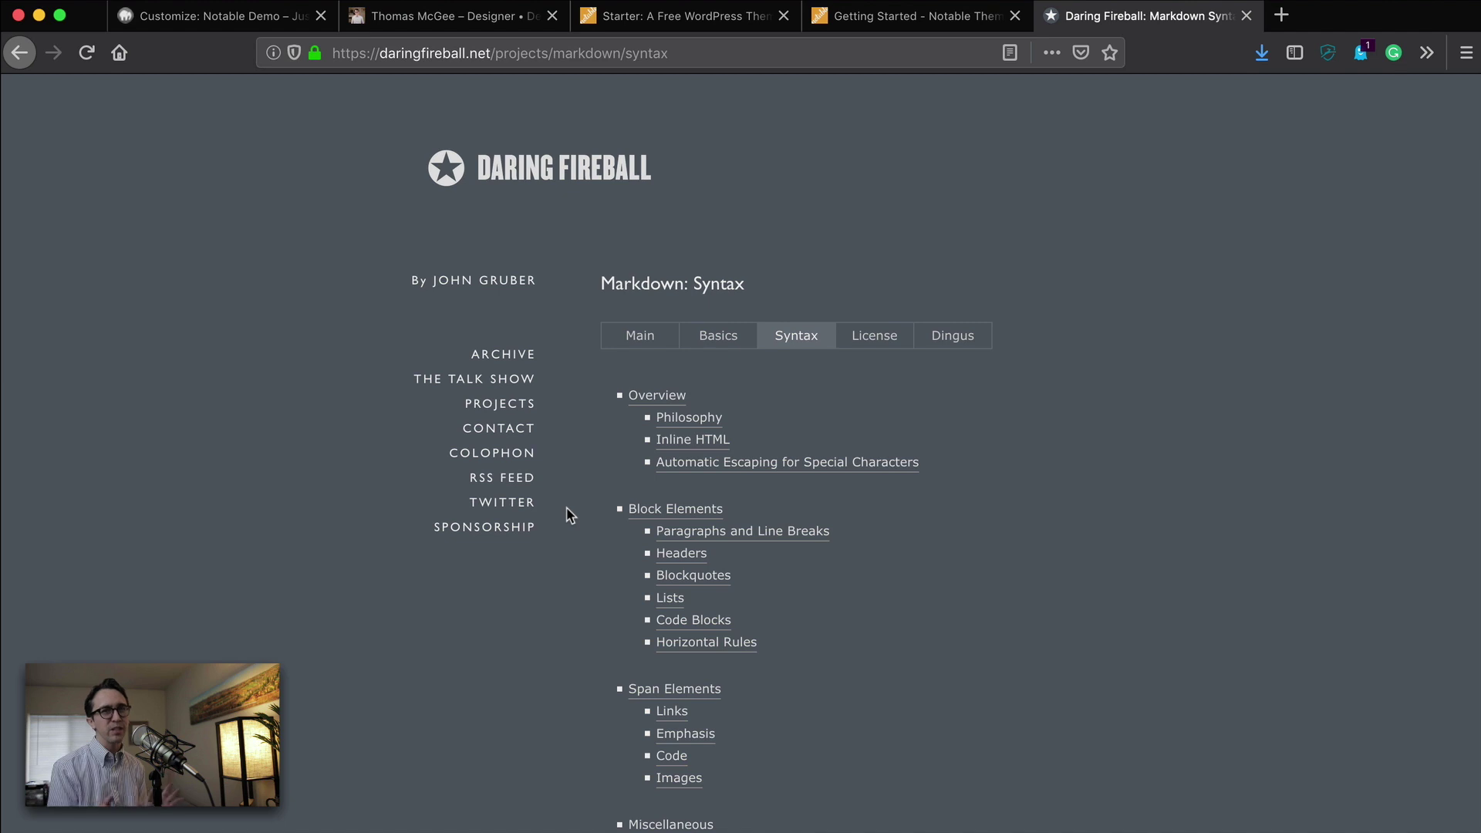
{"action": "scroll", "coordinate": [678, 416], "scroll_direction": "down", "scroll_amount": 3}
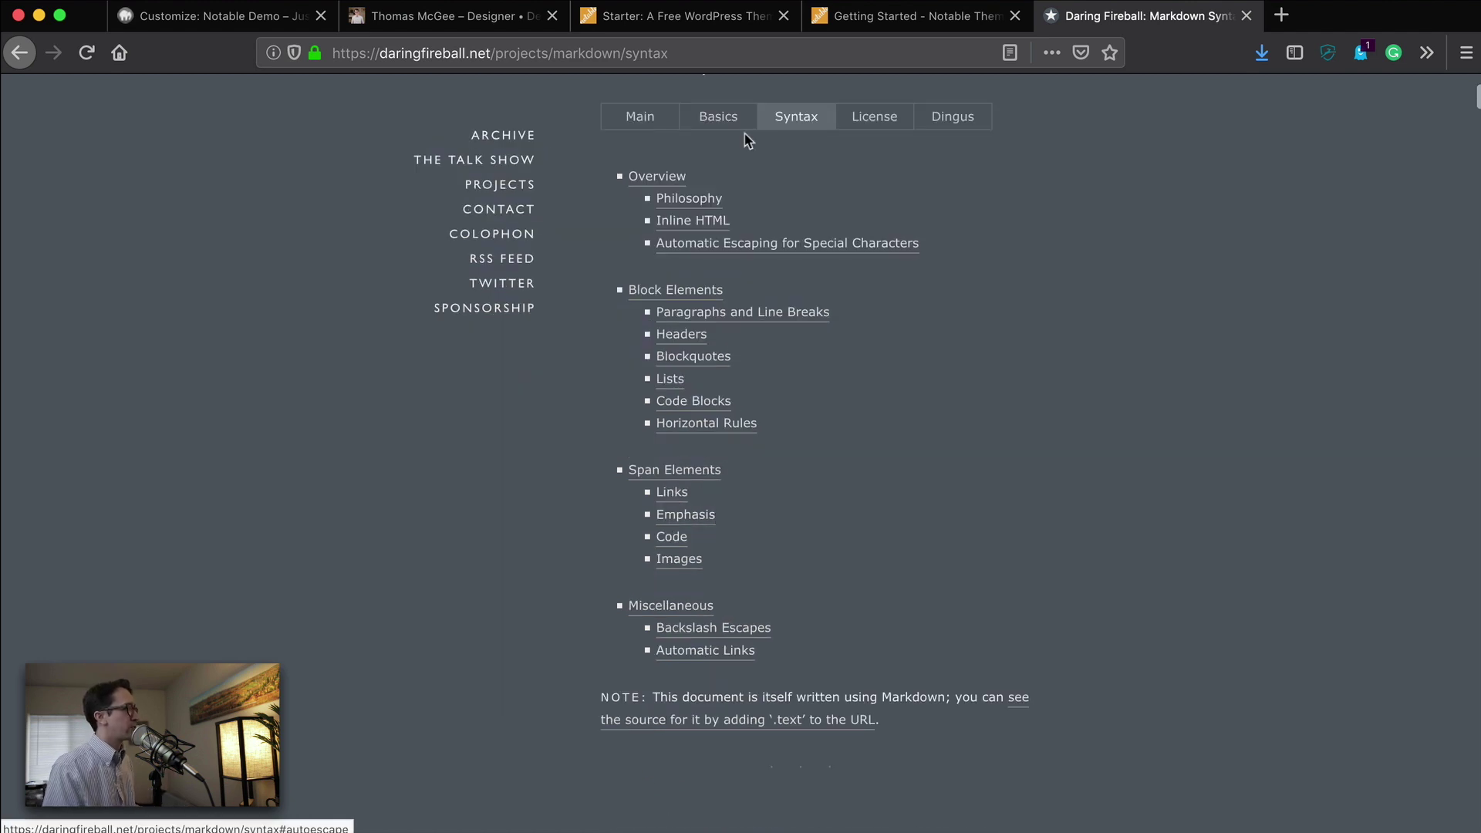
{"action": "left_click", "coordinate": [476, 17]}
Search DuckDuckGo for 'lorem ipsum' and select four placeholder paragraphs
{"action": "left_click", "coordinate": [246, 21]}
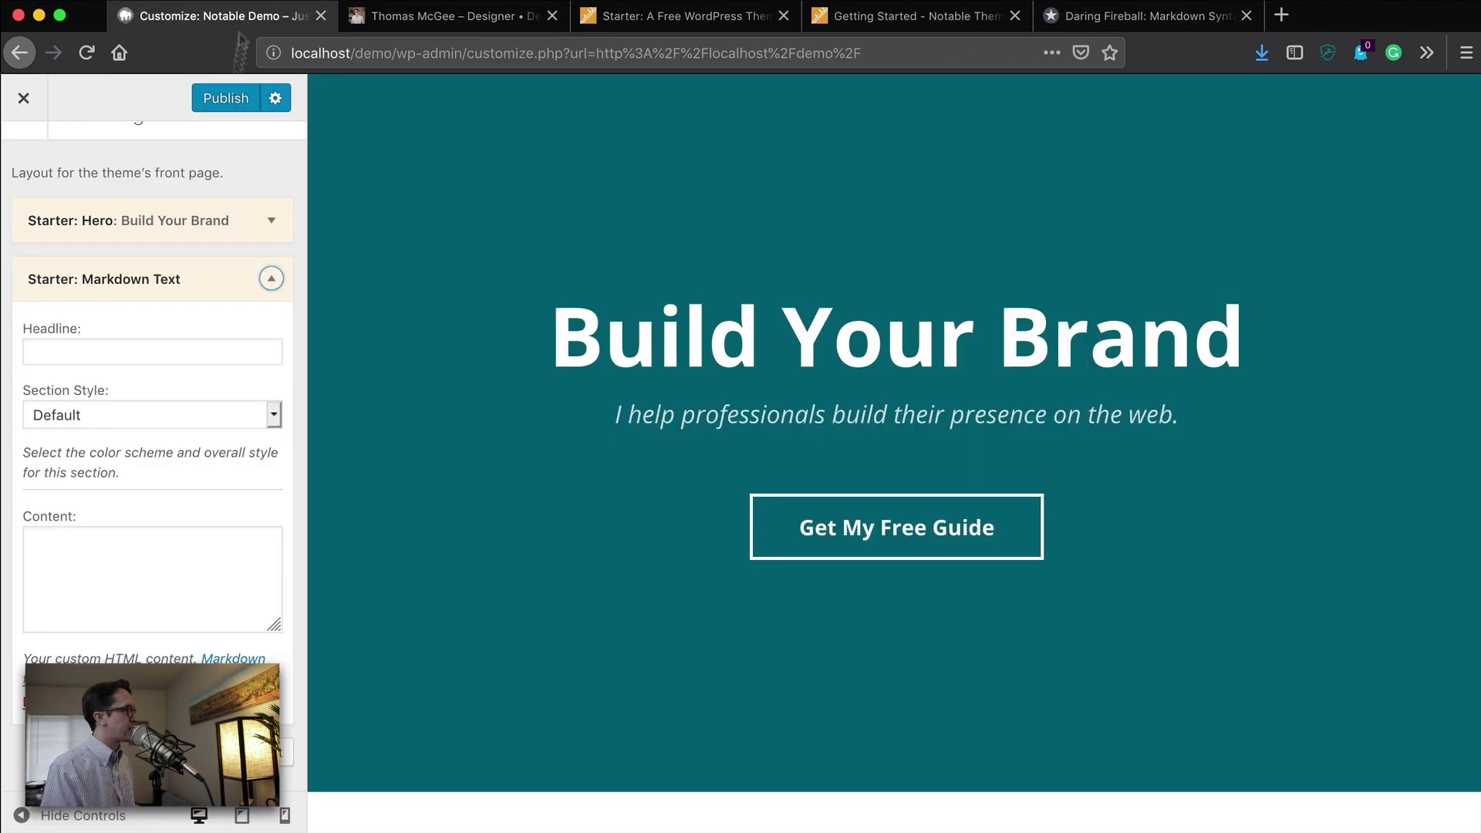
{"action": "left_click", "coordinate": [1280, 14]}
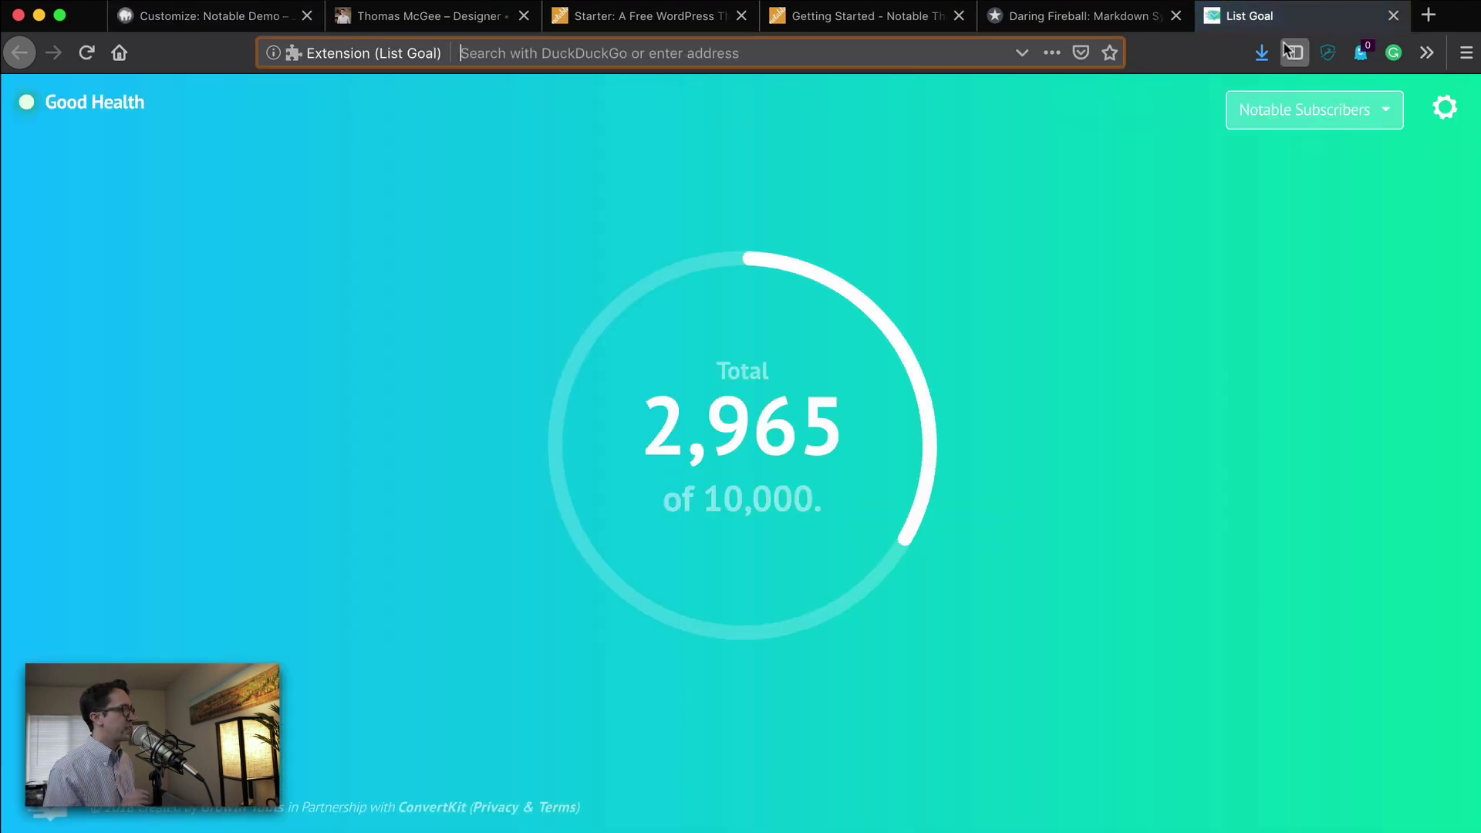
{"action": "type", "text": "lorem i"}
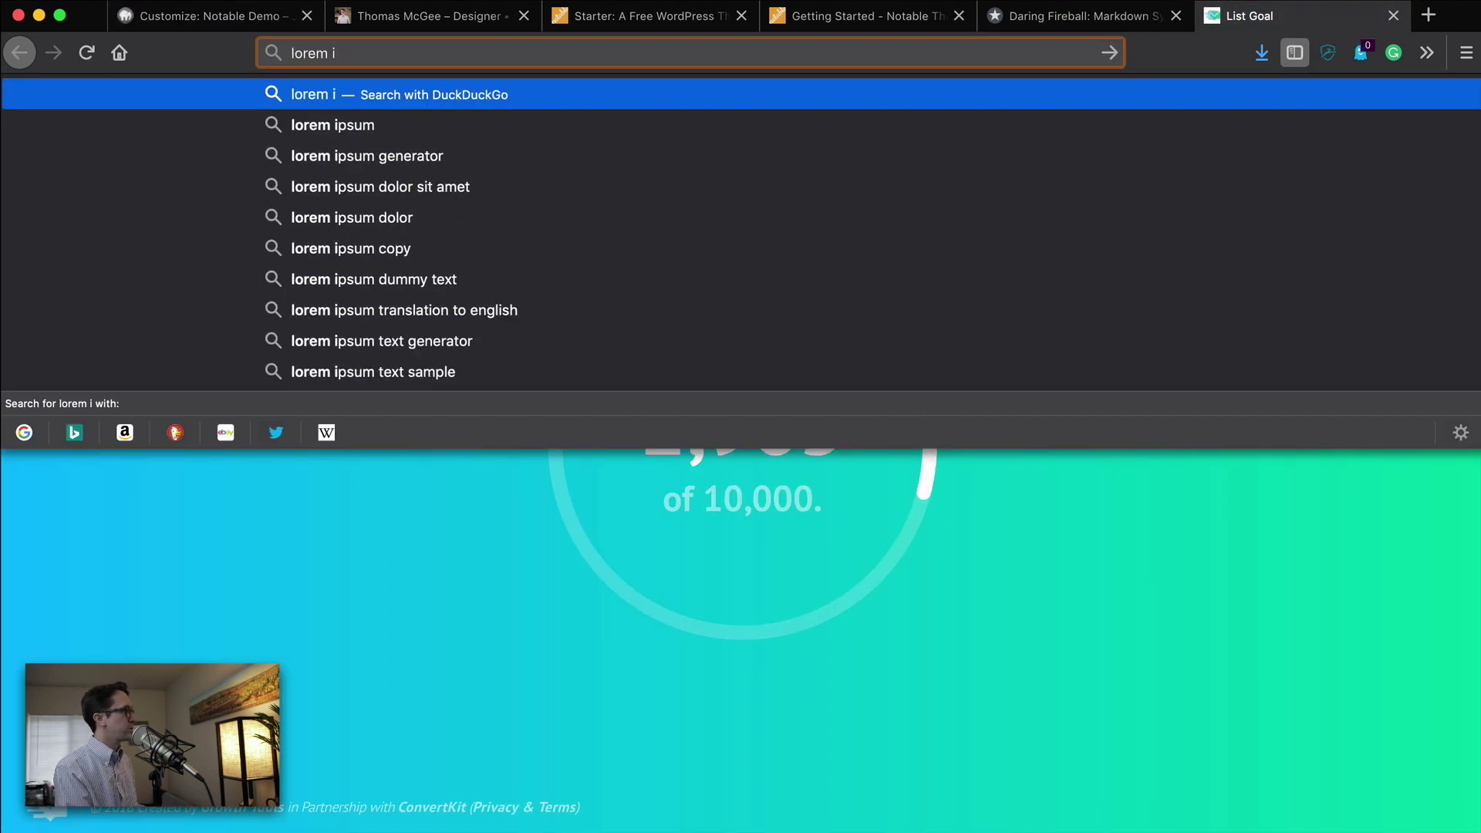
{"action": "type", "text": "psum"}
{"action": "key", "text": "Return"}
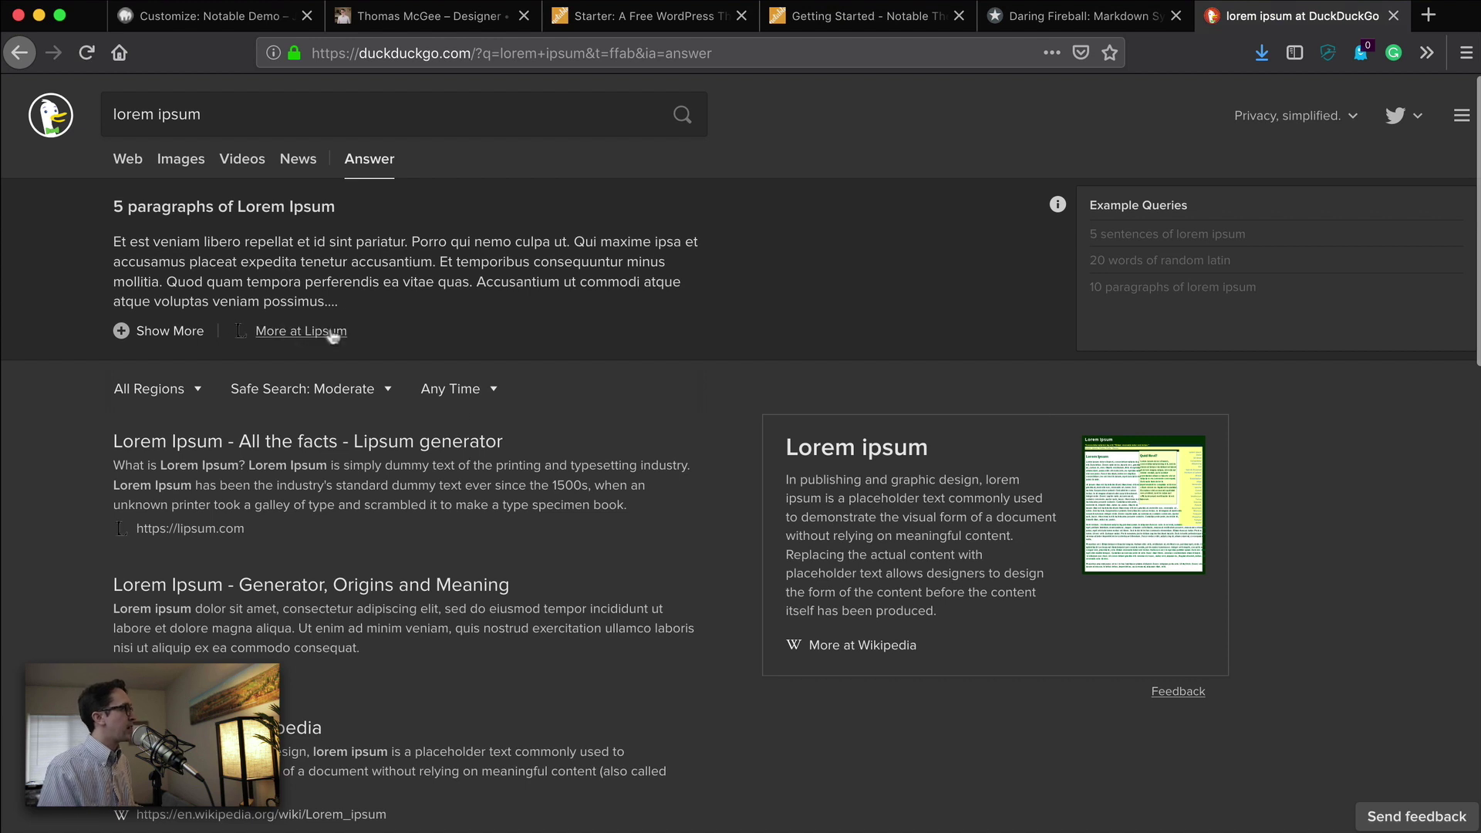
{"action": "left_click", "coordinate": [169, 331]}
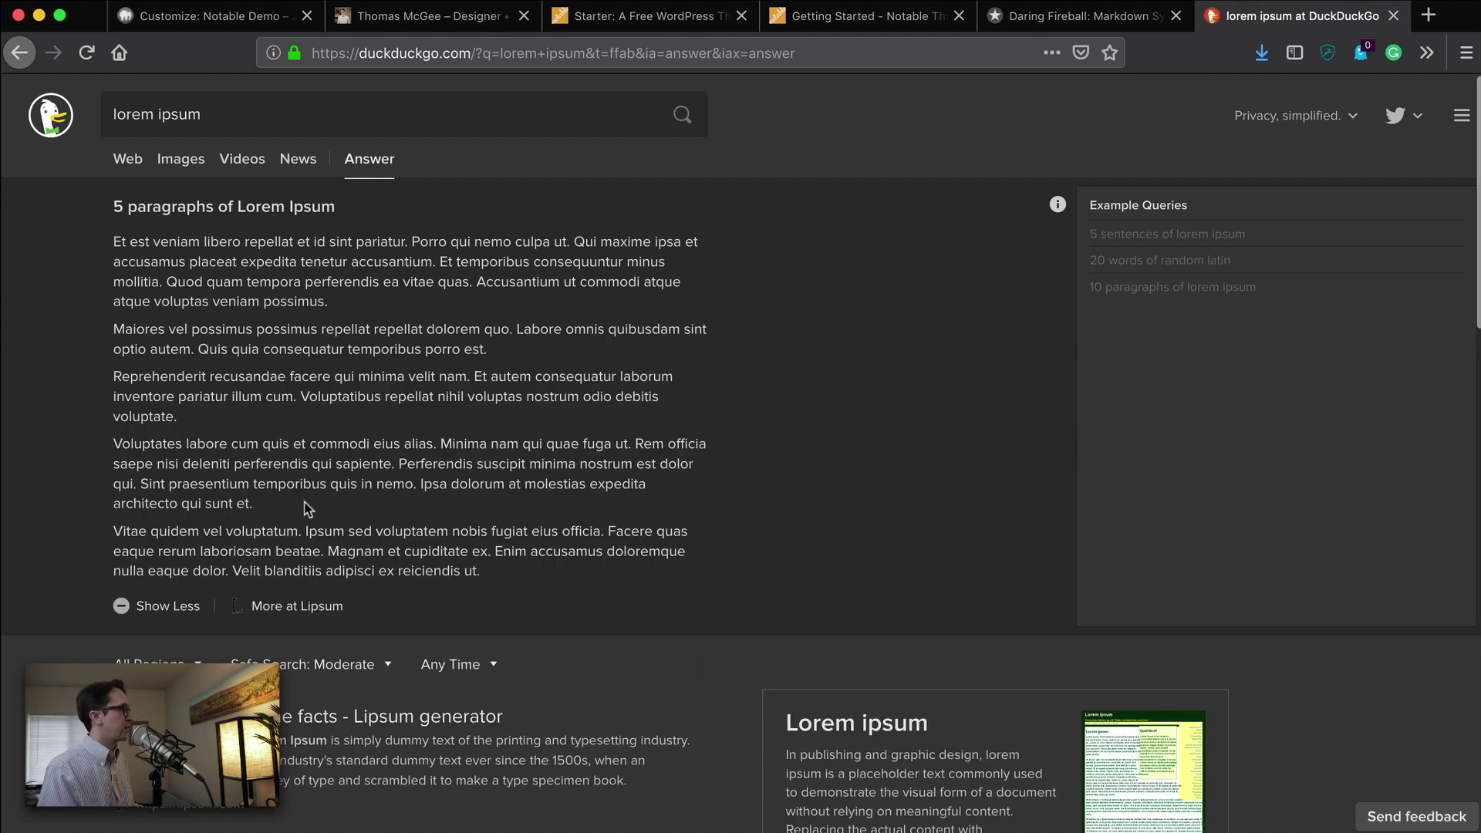
{"action": "left_click_drag", "start_coordinate": [307, 509], "coordinate": [104, 251]}
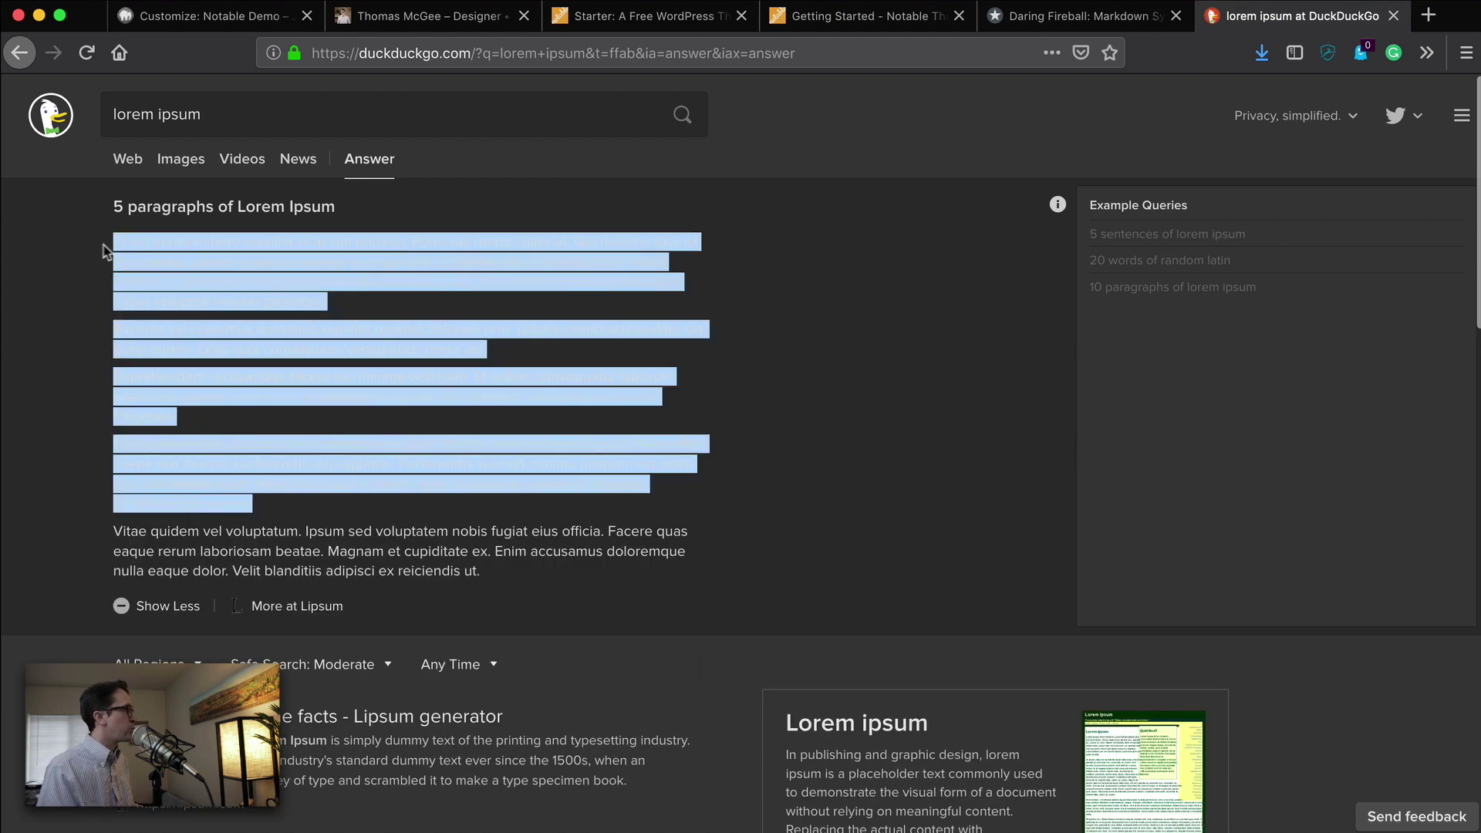
Paste the four paragraphs into the Markdown Text section's Content field
{"action": "left_click", "coordinate": [243, 16]}
{"action": "left_click", "coordinate": [169, 555]}
{"action": "key", "text": "super+v"}
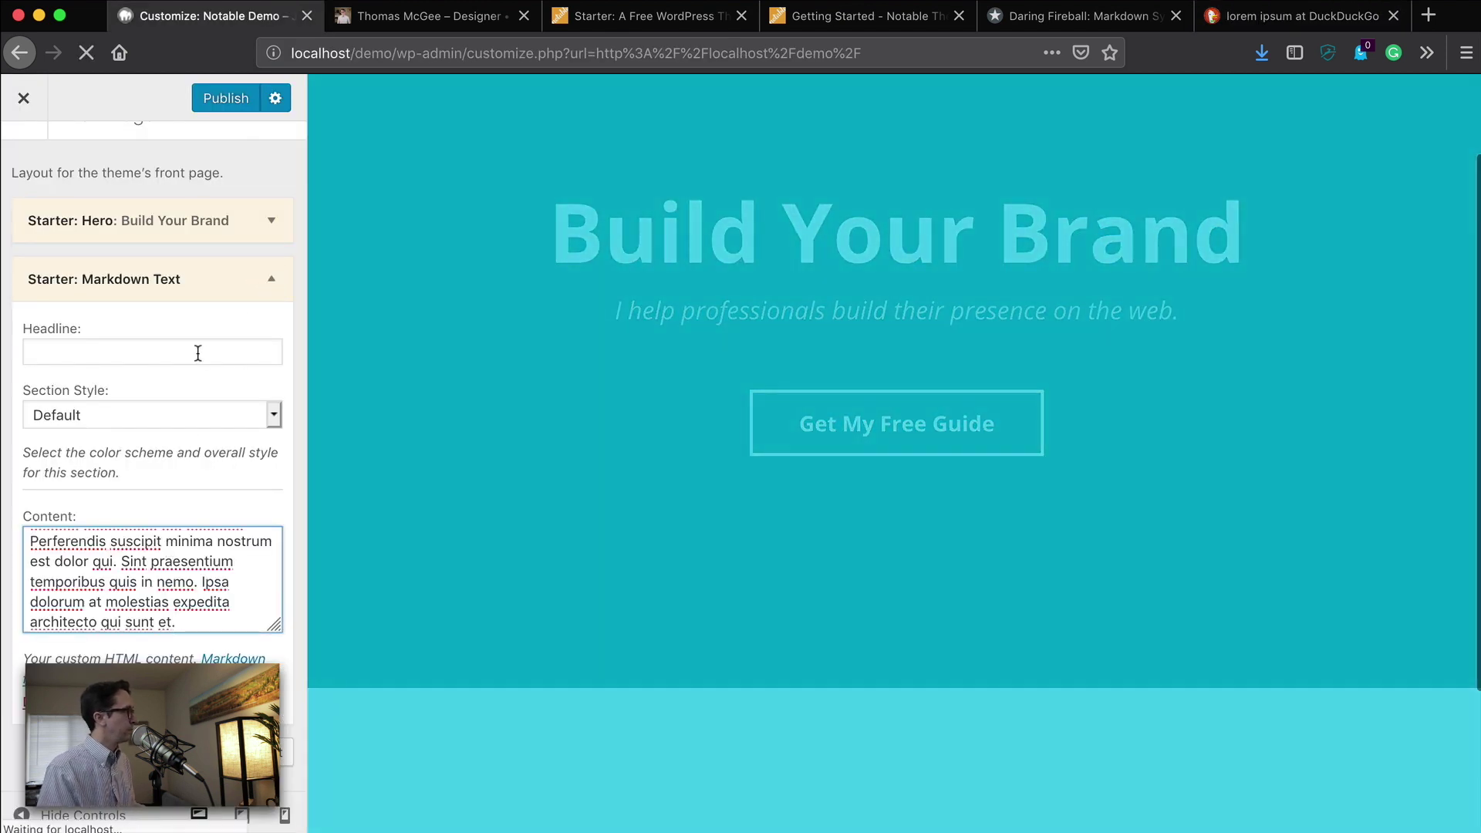
Enter 'How Can I Help You?' as the Markdown Text headline
{"action": "left_click", "coordinate": [197, 353]}
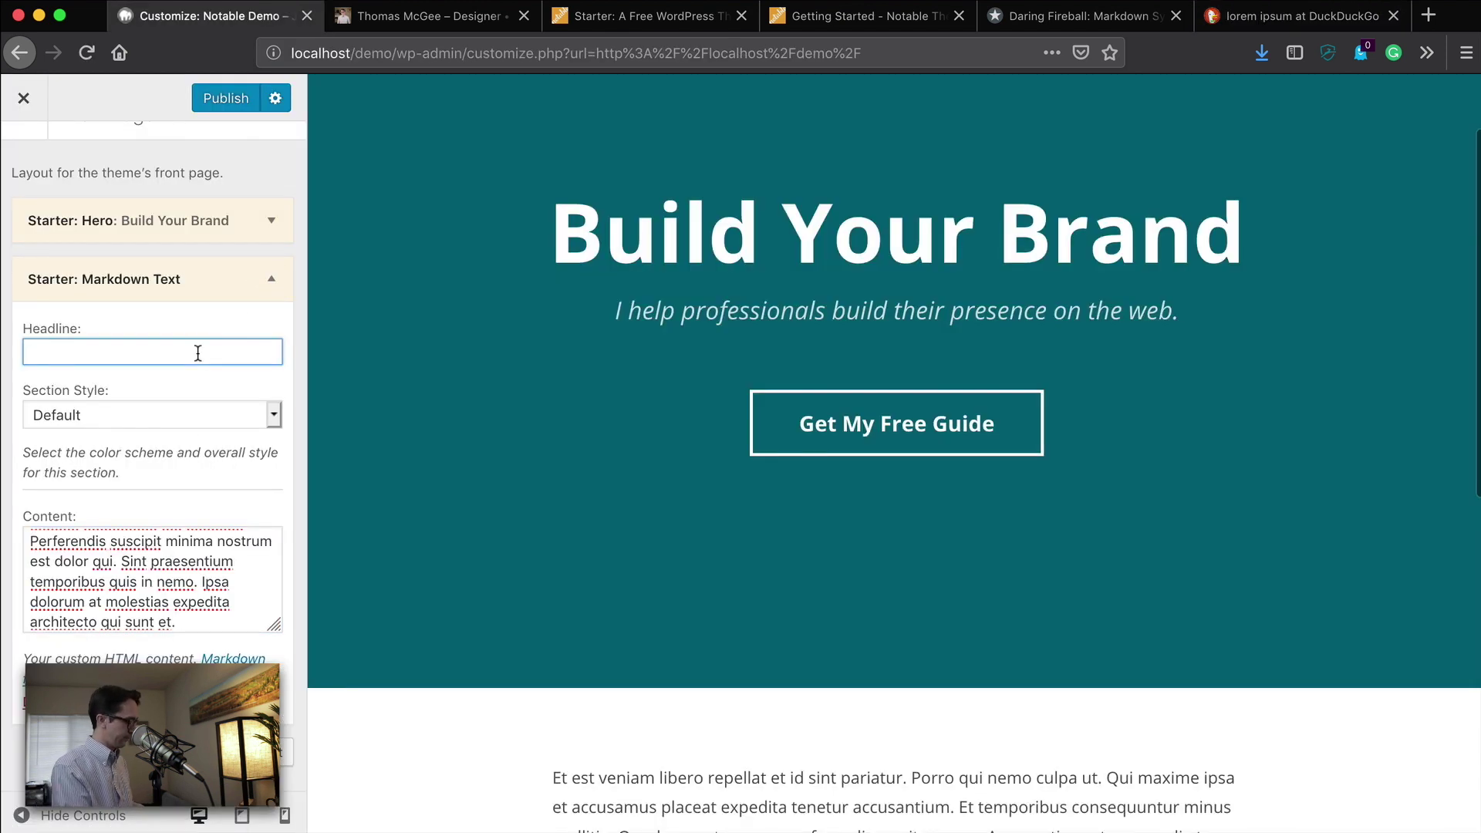
{"action": "type", "text": "Th"}
{"action": "type", "text": "ow"}
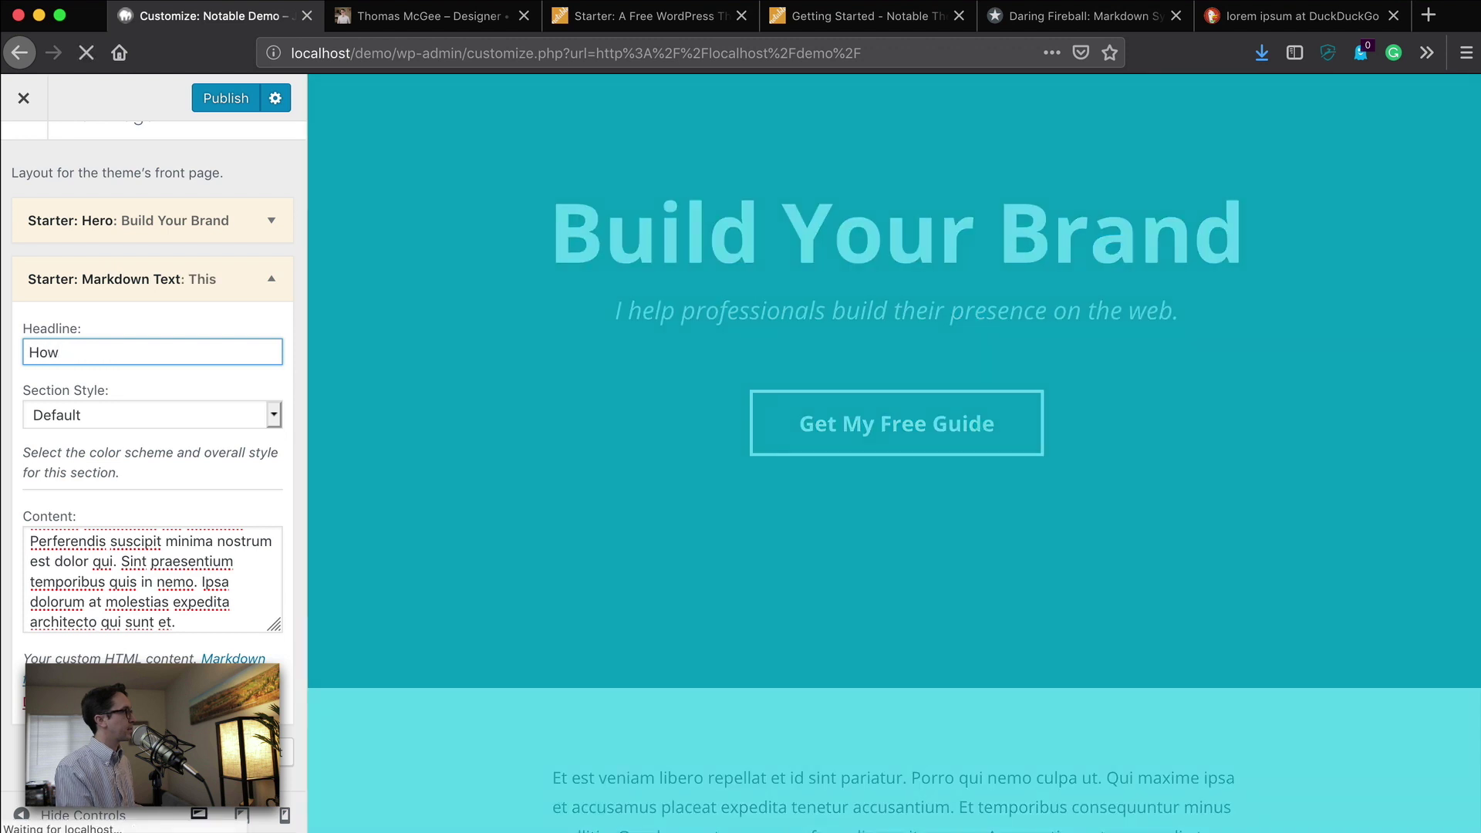
{"action": "type", "text": " Can I Help You"}
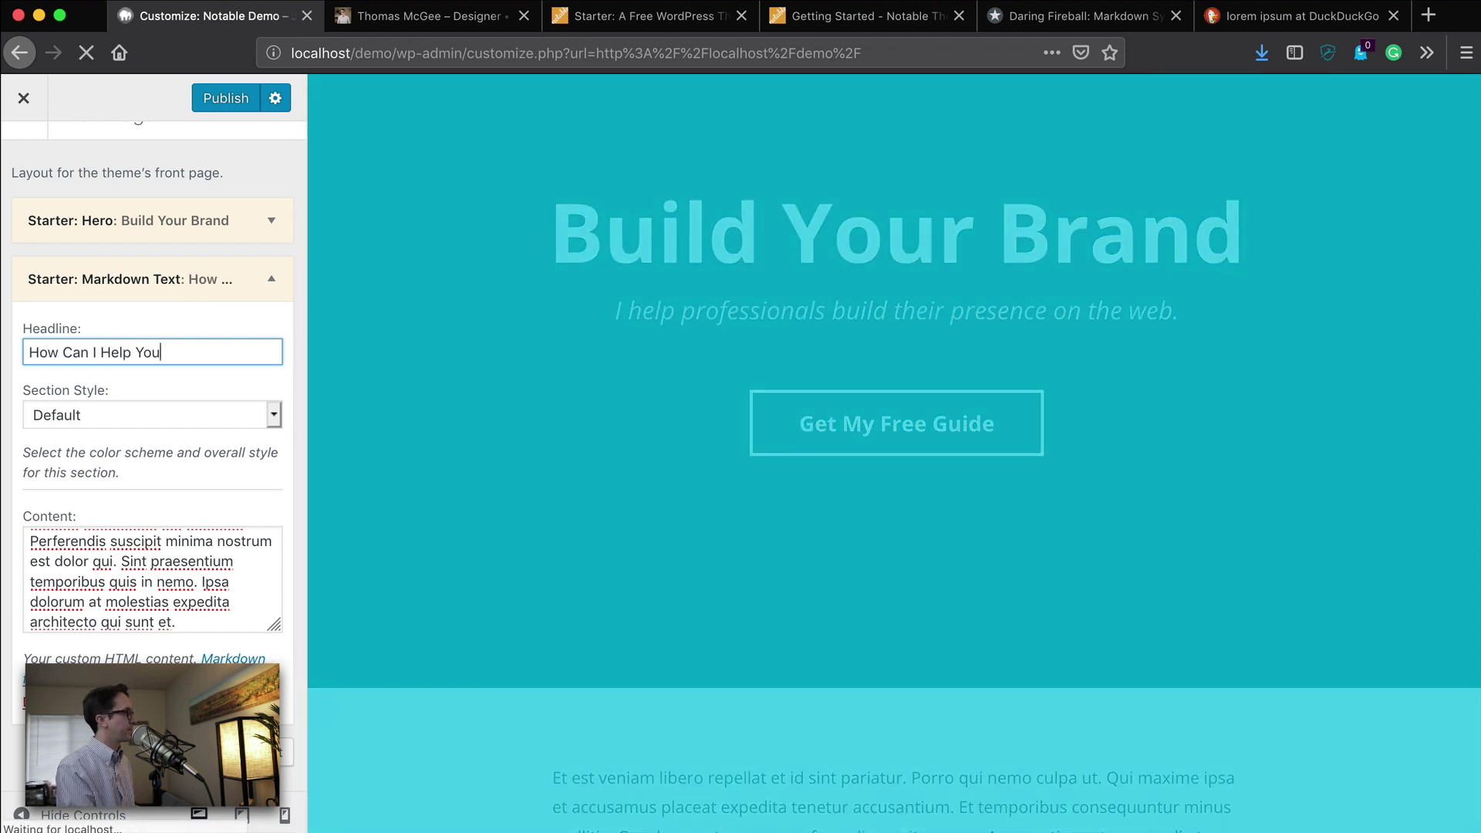
{"action": "type", "text": "?"}
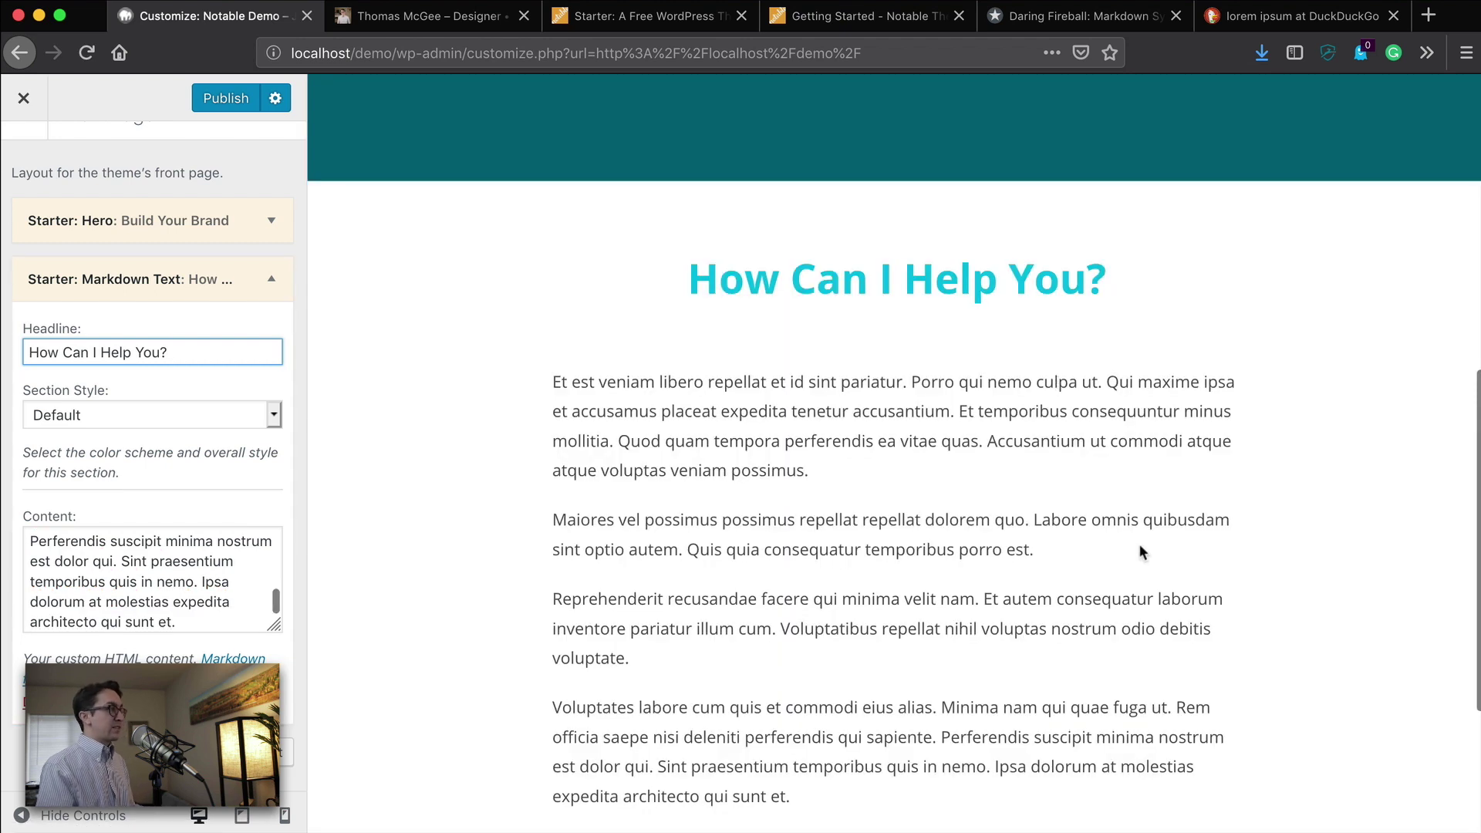
{"action": "left_click", "coordinate": [123, 561]}
{"action": "type", "text": "*"}
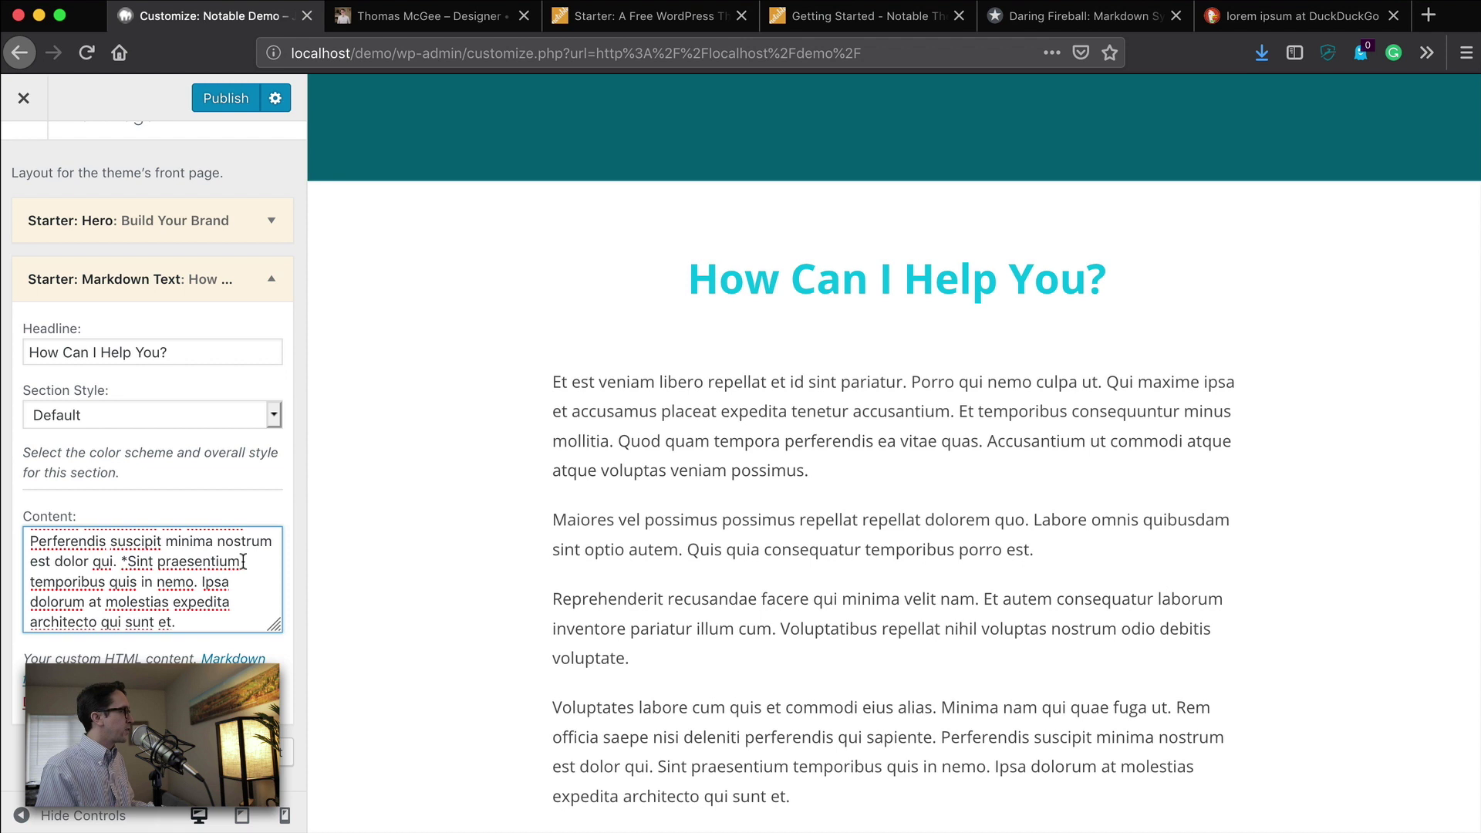
Wrap 'Sint praesentium' in single and 'Et autem consequatur laborum' in double asterisks
{"action": "left_click", "coordinate": [244, 562]}
{"action": "type", "text": "*"}
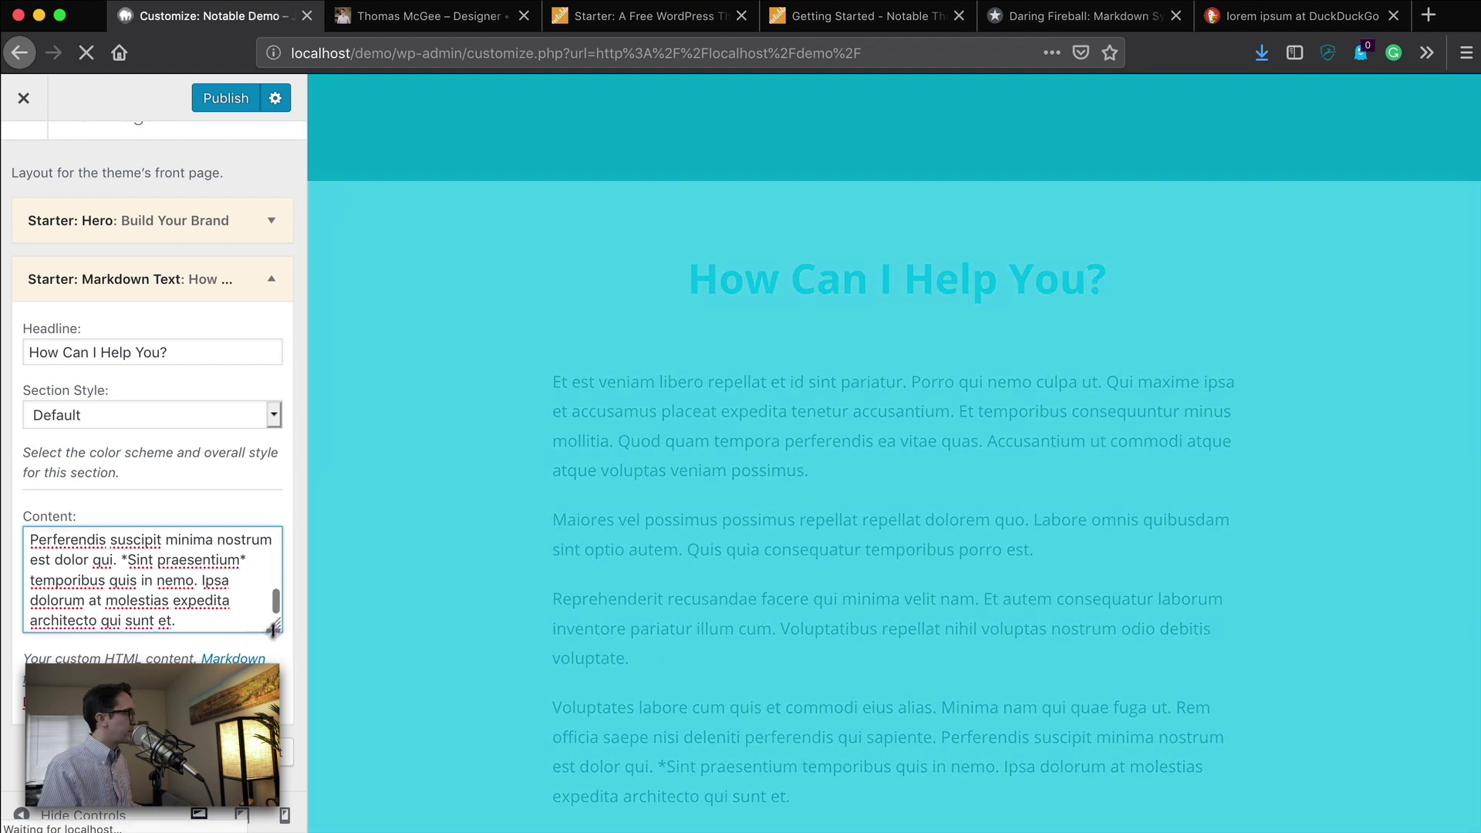
{"action": "left_click_drag", "start_coordinate": [274, 626], "coordinate": [275, 695]}
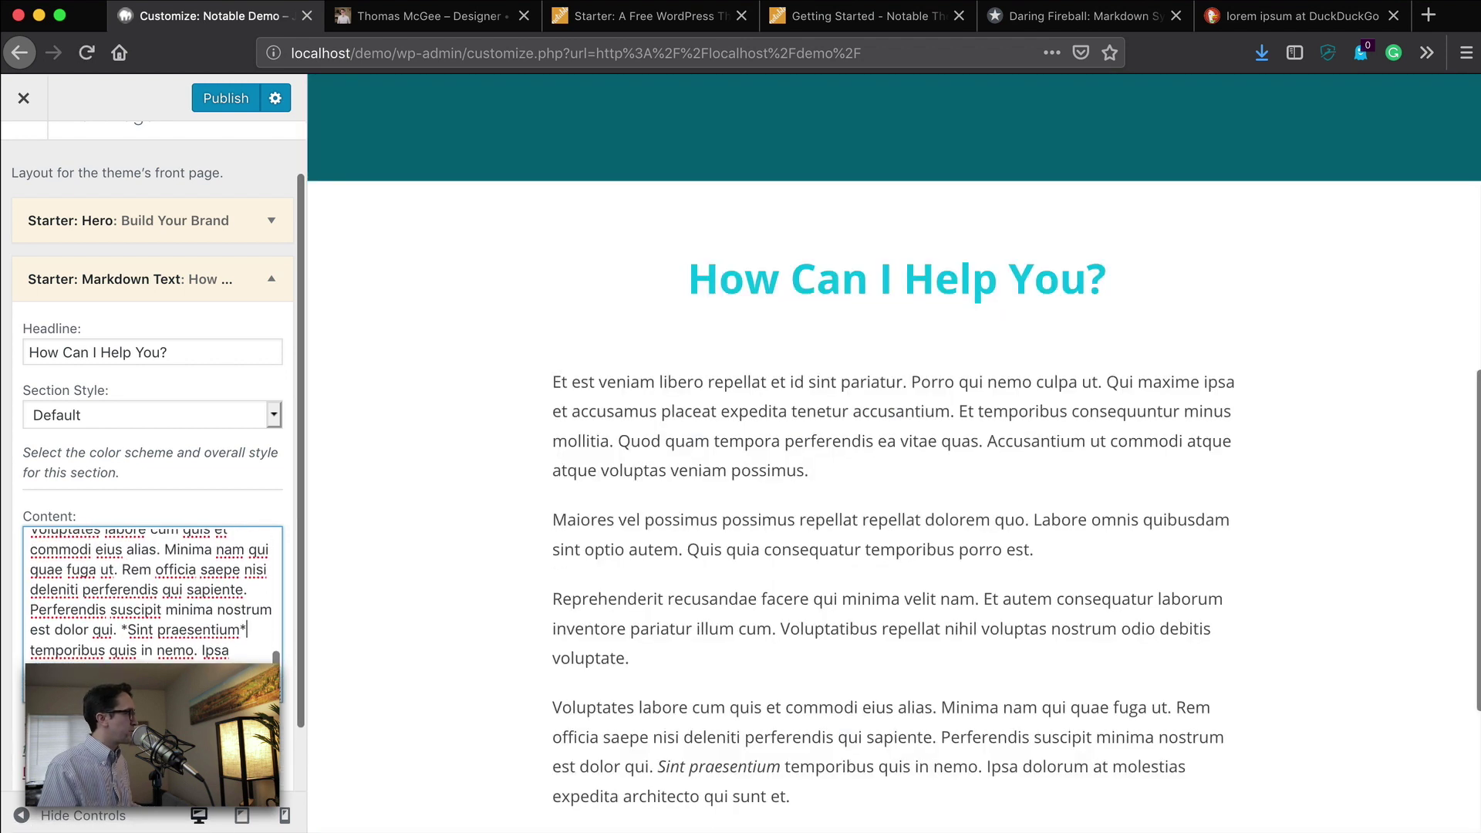
{"action": "scroll", "coordinate": [163, 617], "scroll_direction": "up", "scroll_amount": 2}
{"action": "scroll", "coordinate": [164, 617], "scroll_direction": "up", "scroll_amount": 2}
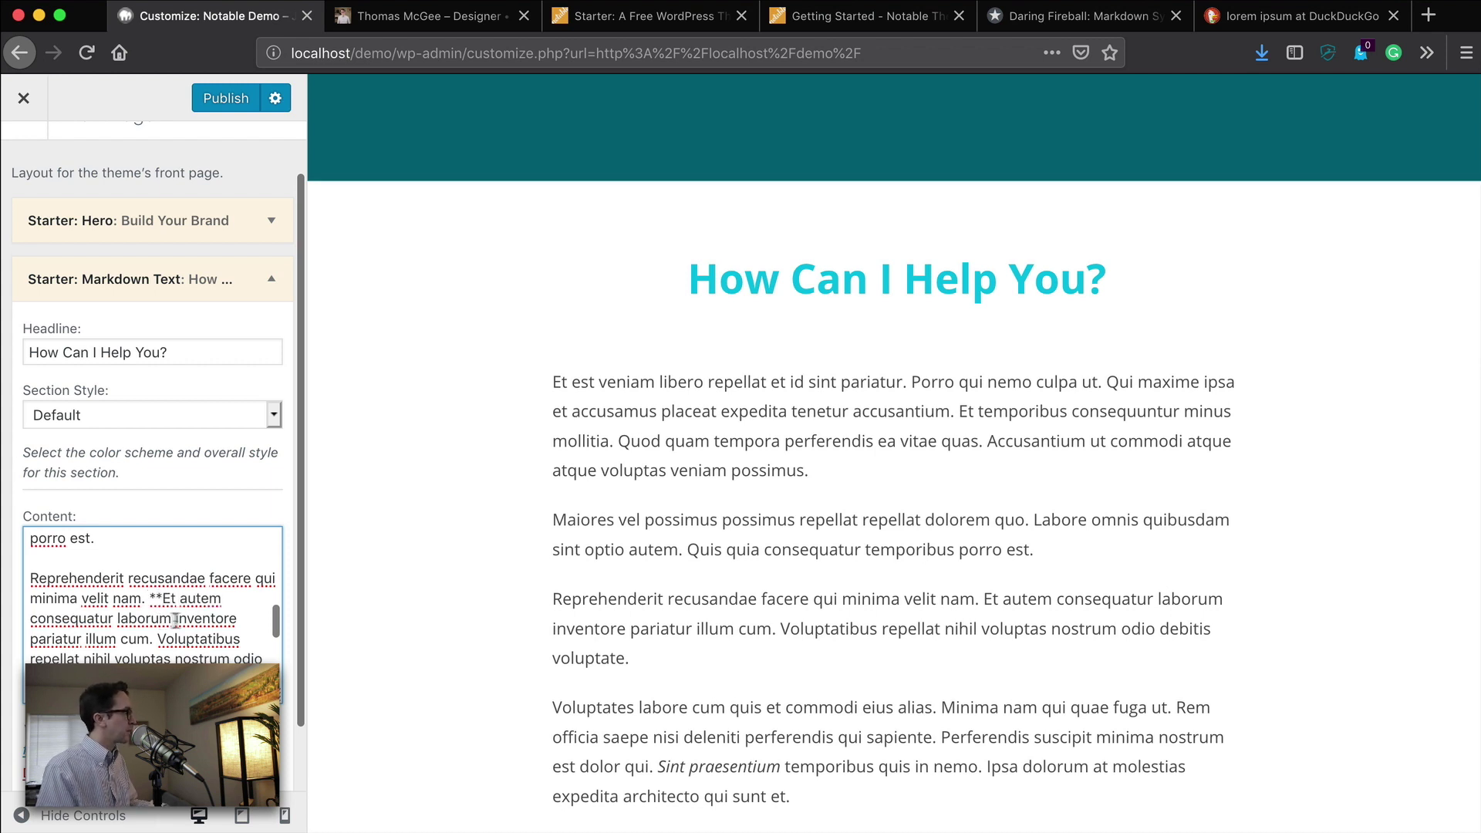
{"action": "left_click", "coordinate": [172, 620]}
{"action": "type", "text": "**"}
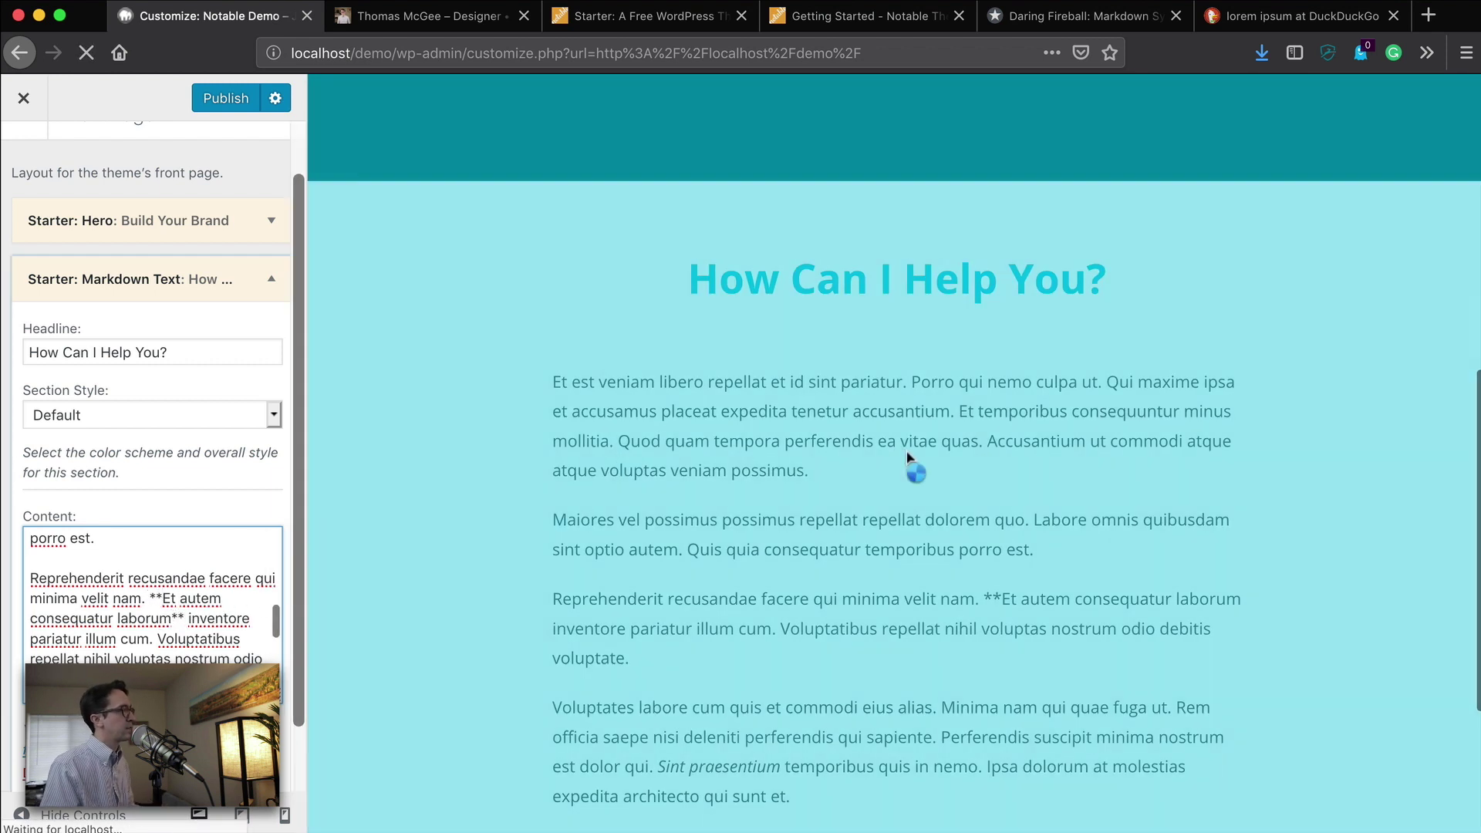
{"action": "scroll", "coordinate": [871, 363], "scroll_direction": "down", "scroll_amount": 2}
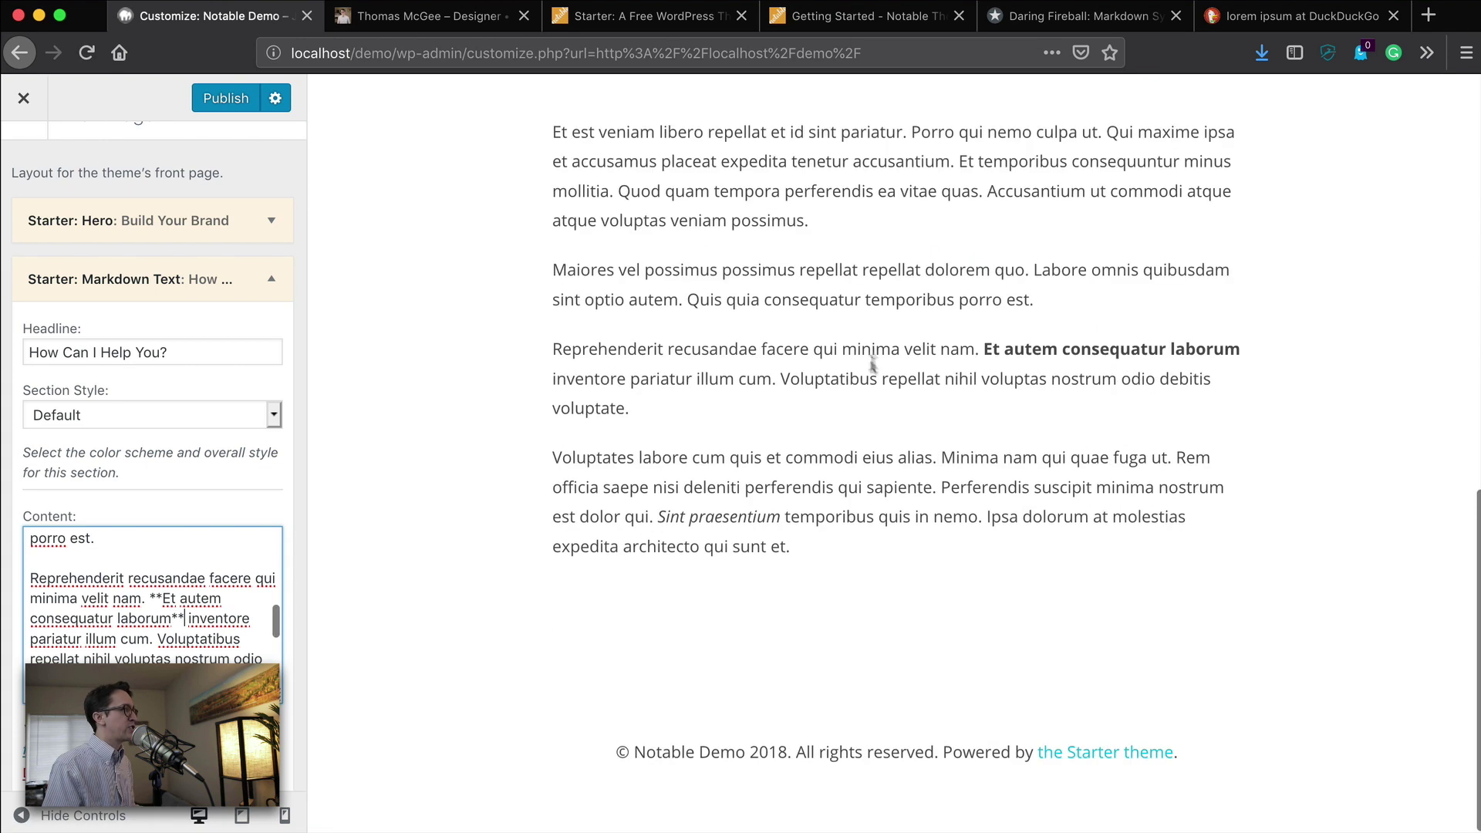
{"action": "left_click_drag", "start_coordinate": [871, 364], "coordinate": [1240, 351]}
{"action": "left_click", "coordinate": [1087, 446]}
{"action": "left_click_drag", "start_coordinate": [817, 562], "coordinate": [600, 477]}
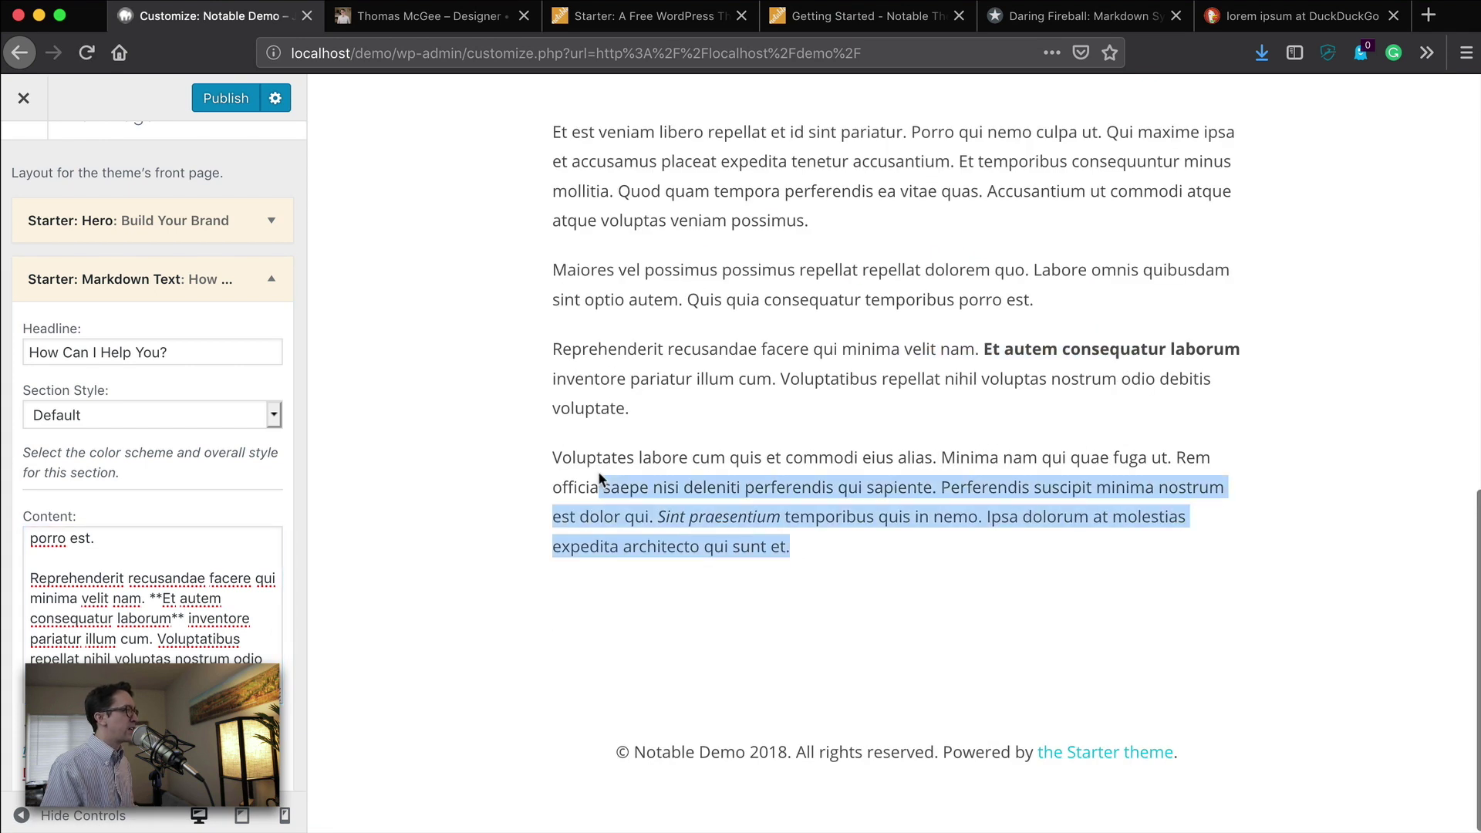
{"action": "left_click", "coordinate": [863, 541]}
{"action": "scroll", "coordinate": [154, 621], "scroll_direction": "down", "scroll_amount": 3}
{"action": "scroll", "coordinate": [154, 621], "scroll_direction": "up", "scroll_amount": 5}
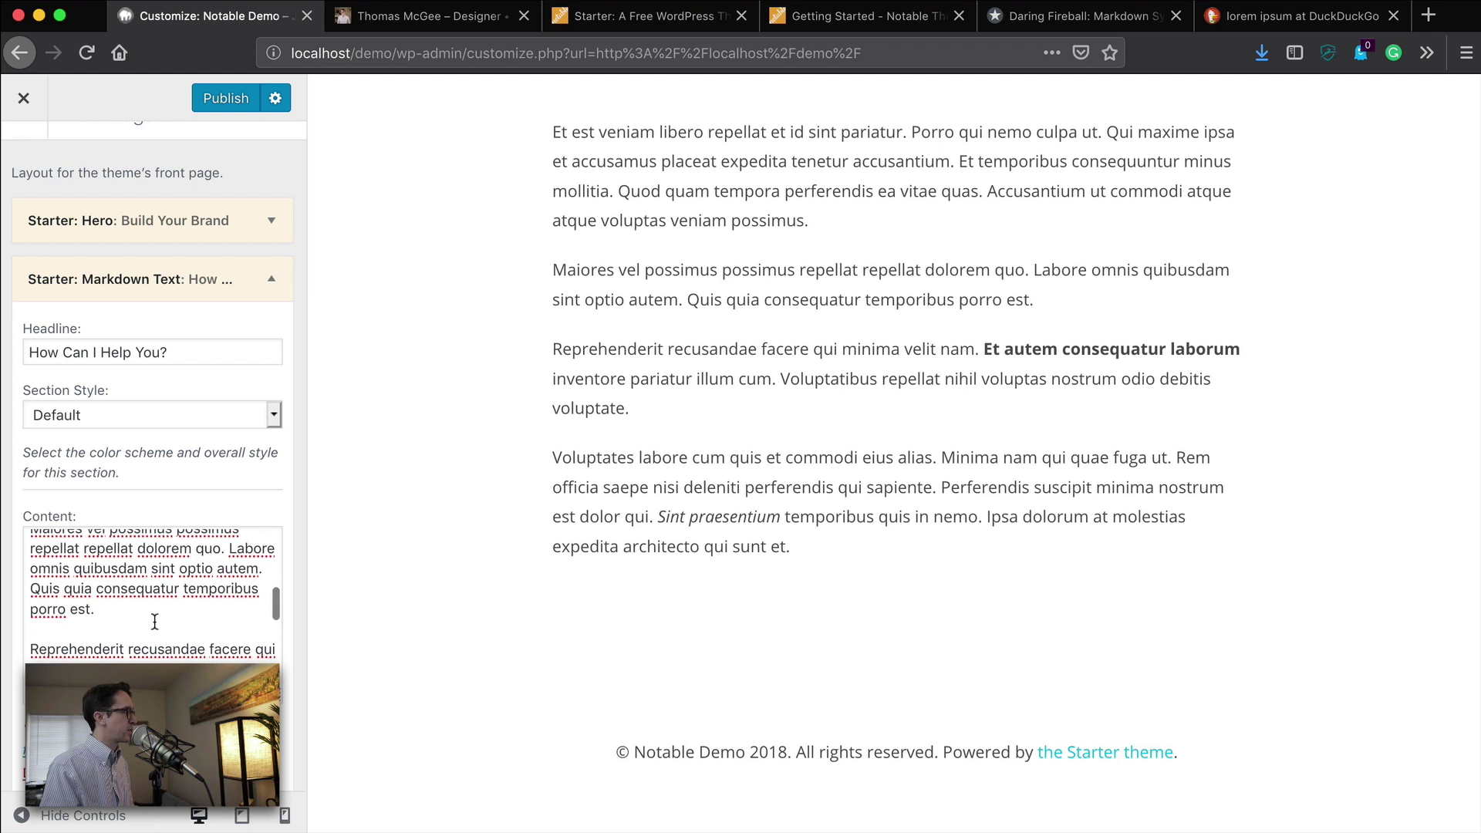
Add '- A bullet point here' and '- Another one here' after 'porro est.'
{"action": "left_click", "coordinate": [152, 610]}
{"action": "key", "text": "Return"}
{"action": "key", "text": "Return"}
{"action": "type", "text": "-"}
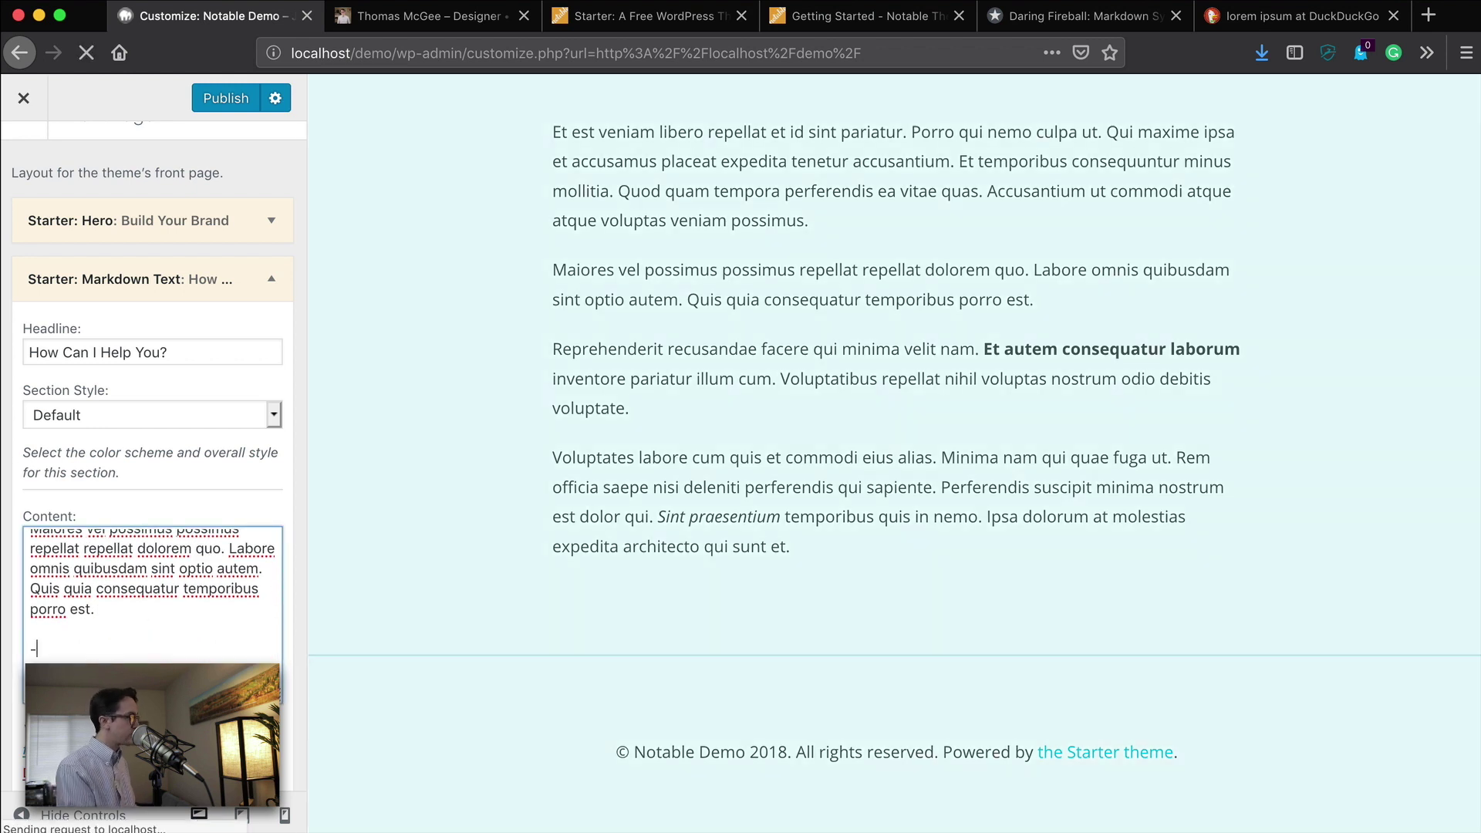
{"action": "type", "text": " A "}
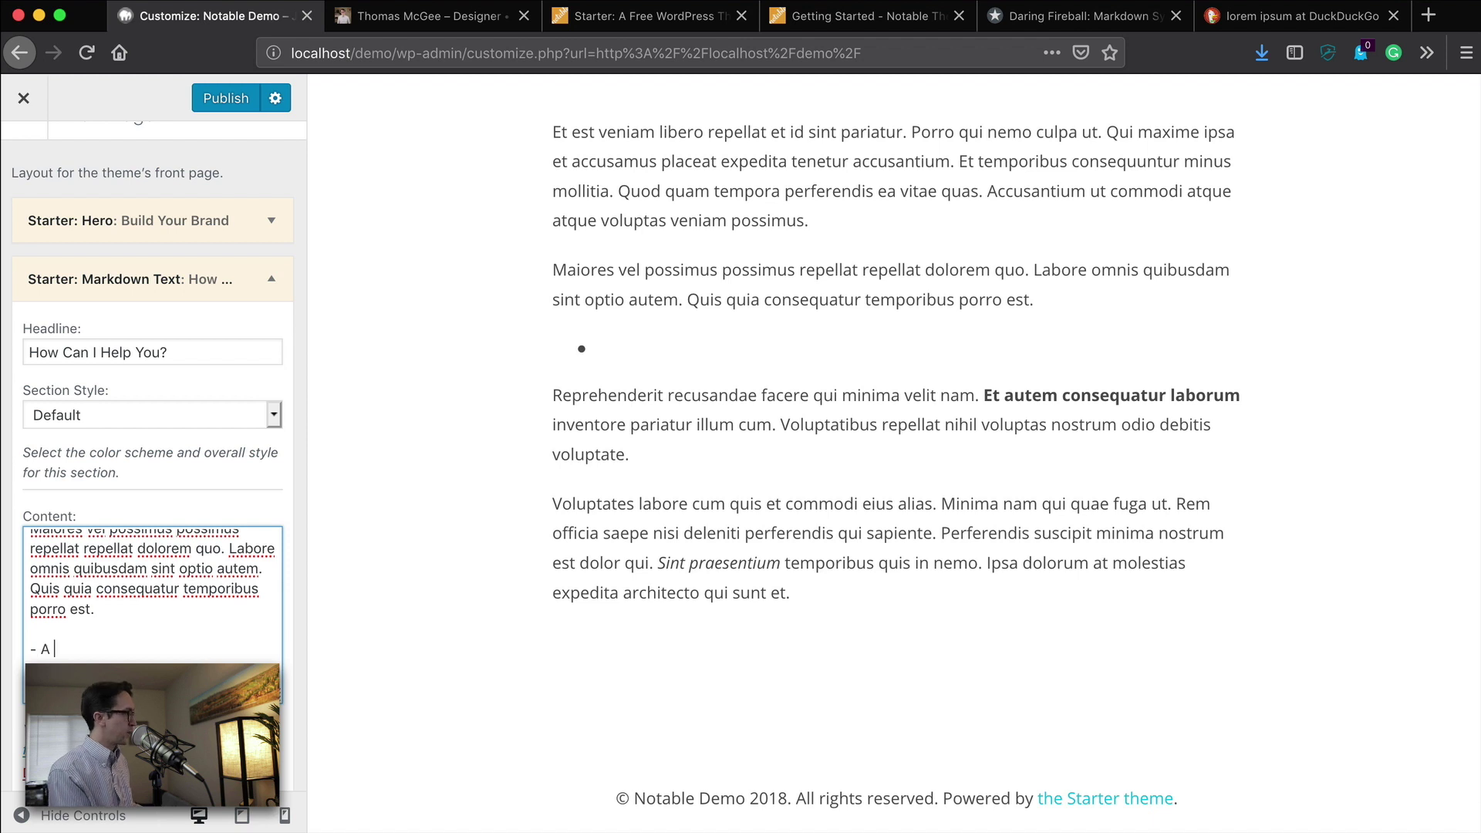
{"action": "type", "text": "bullet point here"}
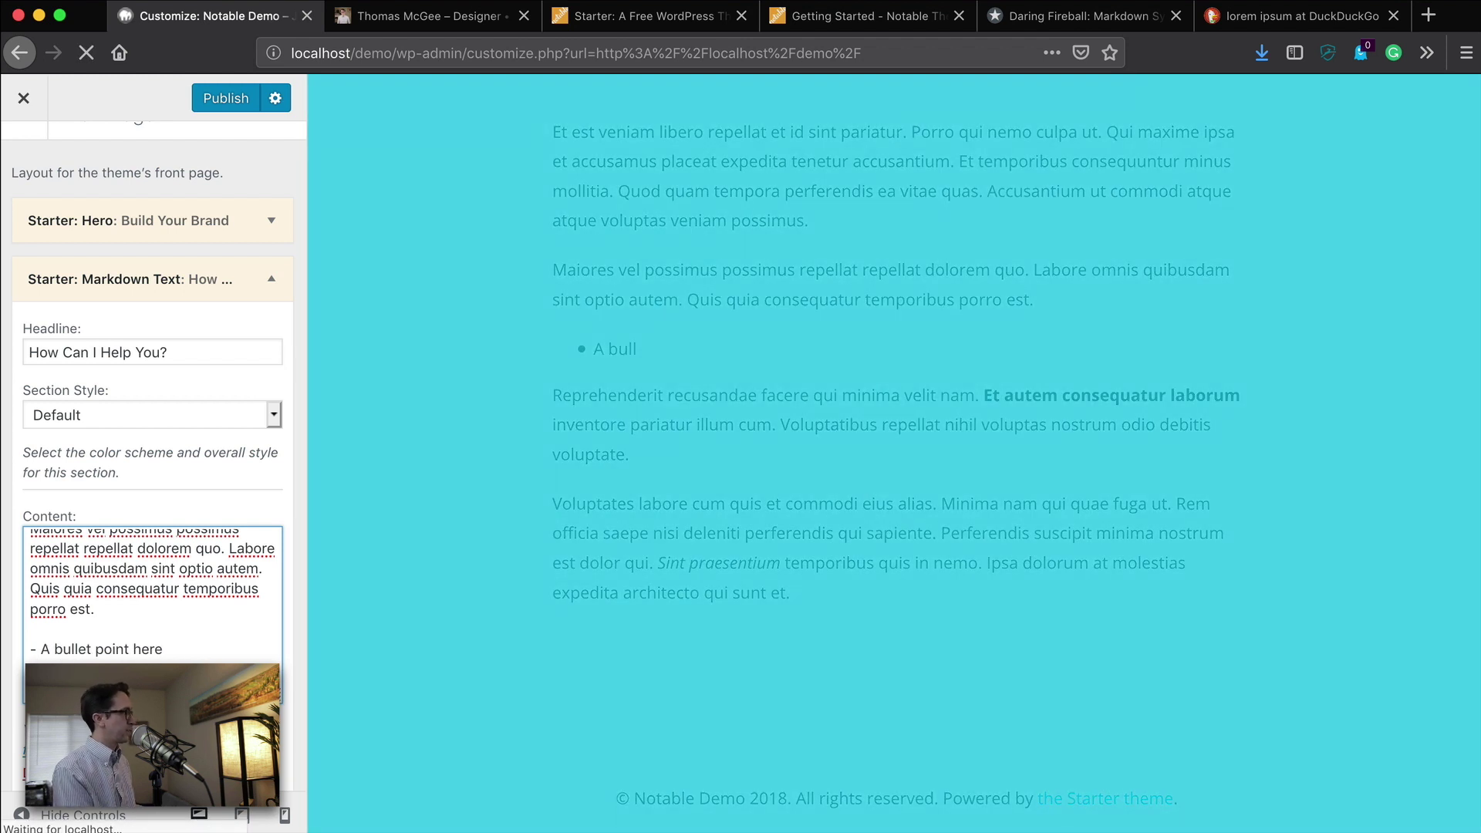
{"action": "key", "text": "Return"}
{"action": "type", "text": "-"}
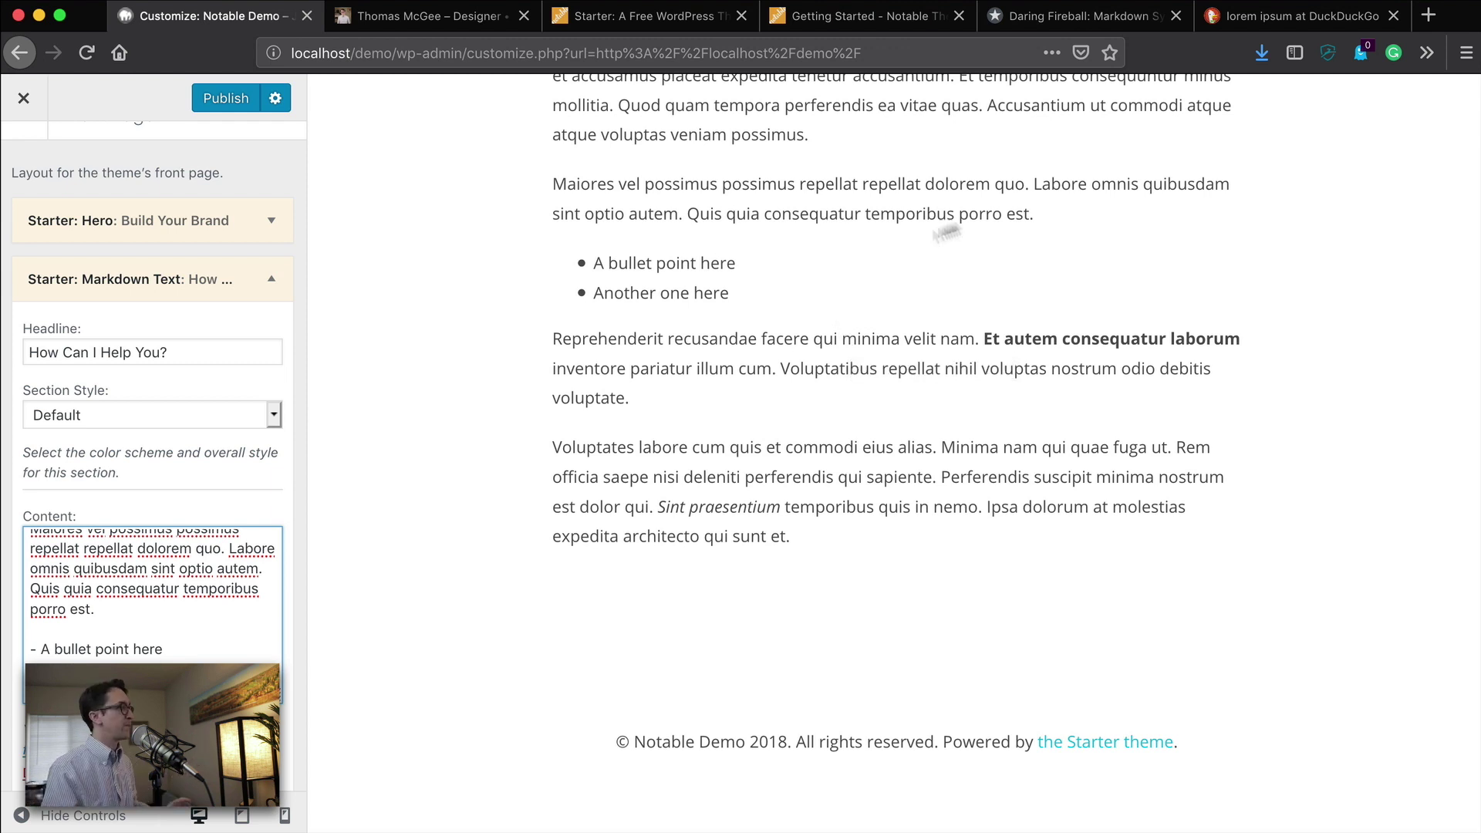
{"action": "scroll", "coordinate": [973, 347], "scroll_direction": "up", "scroll_amount": 3}
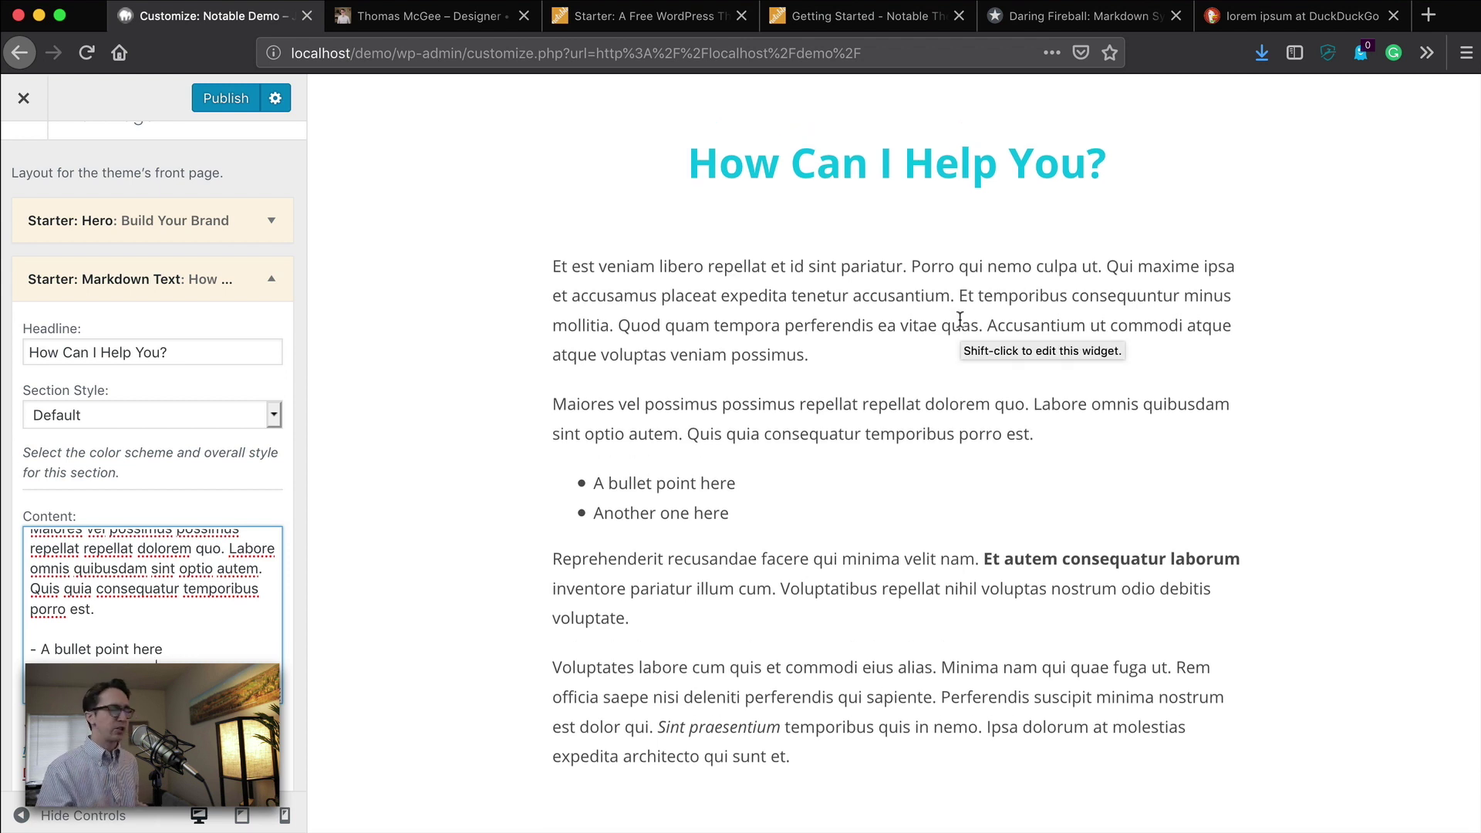
Add a Starter: About section with the Secondary Color Scheme
{"action": "left_click", "coordinate": [231, 279]}
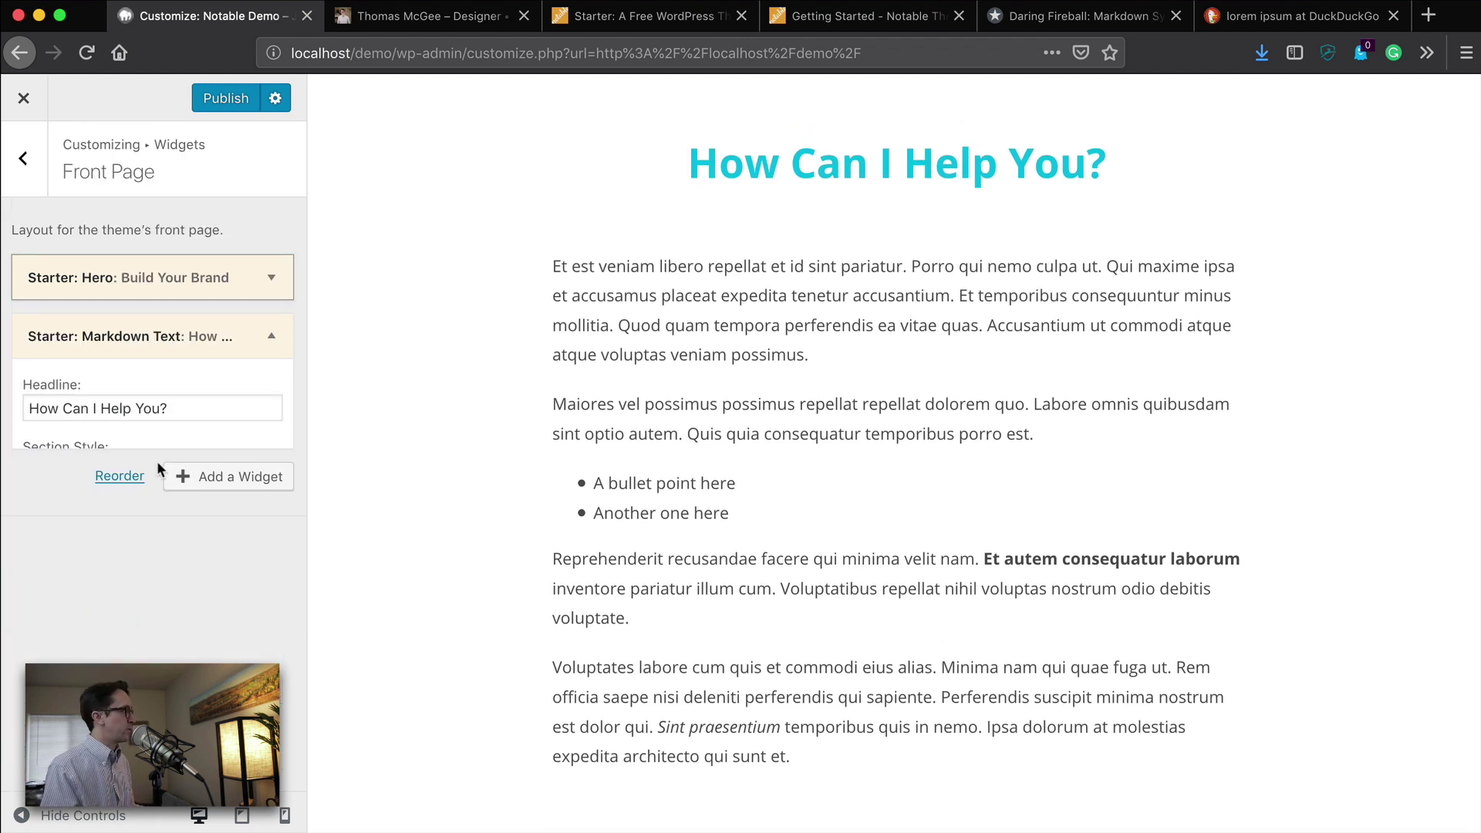
{"action": "left_click", "coordinate": [232, 388]}
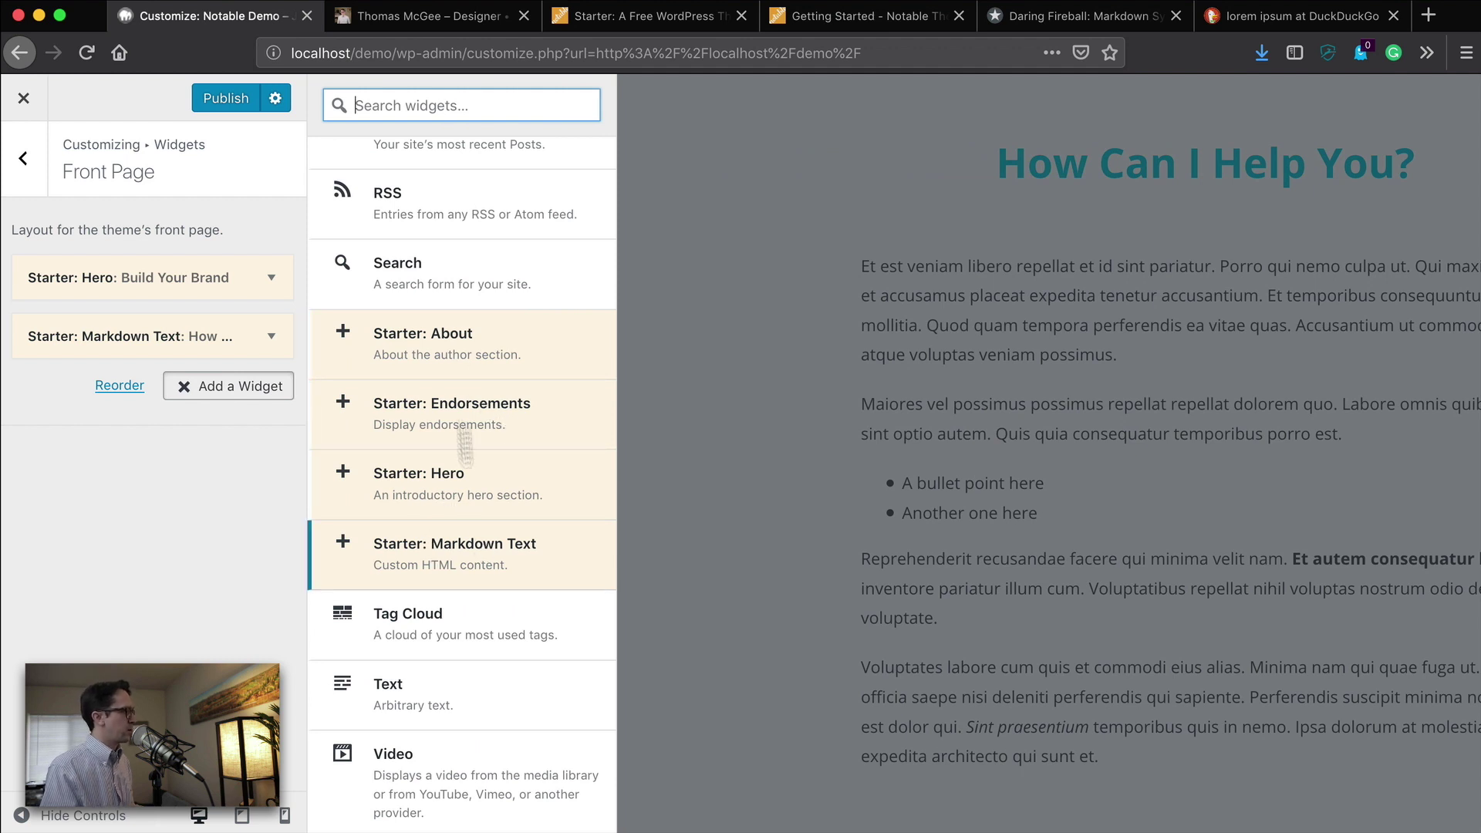
{"action": "left_click", "coordinate": [464, 364]}
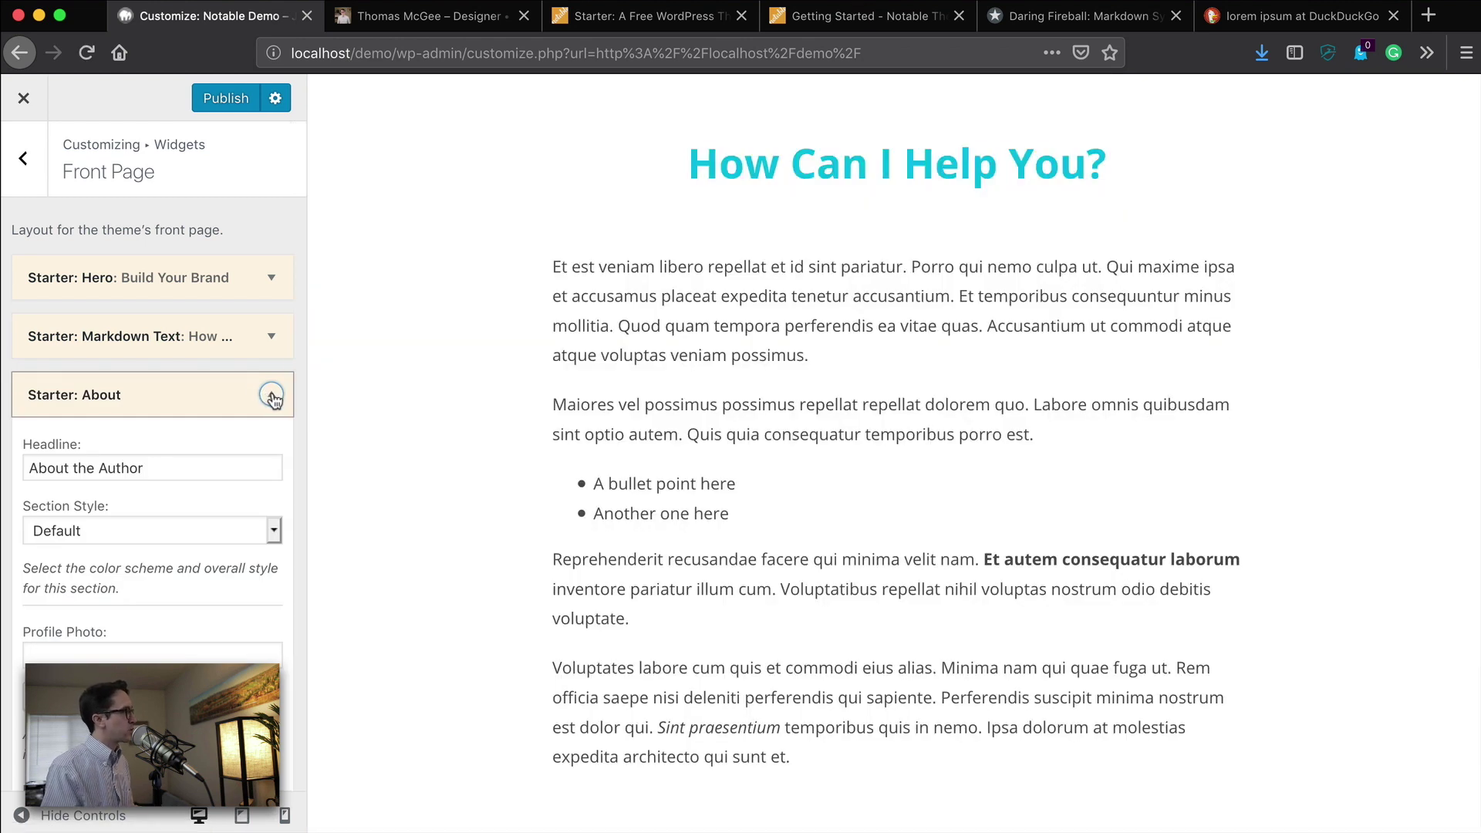
{"action": "left_click", "coordinate": [170, 520]}
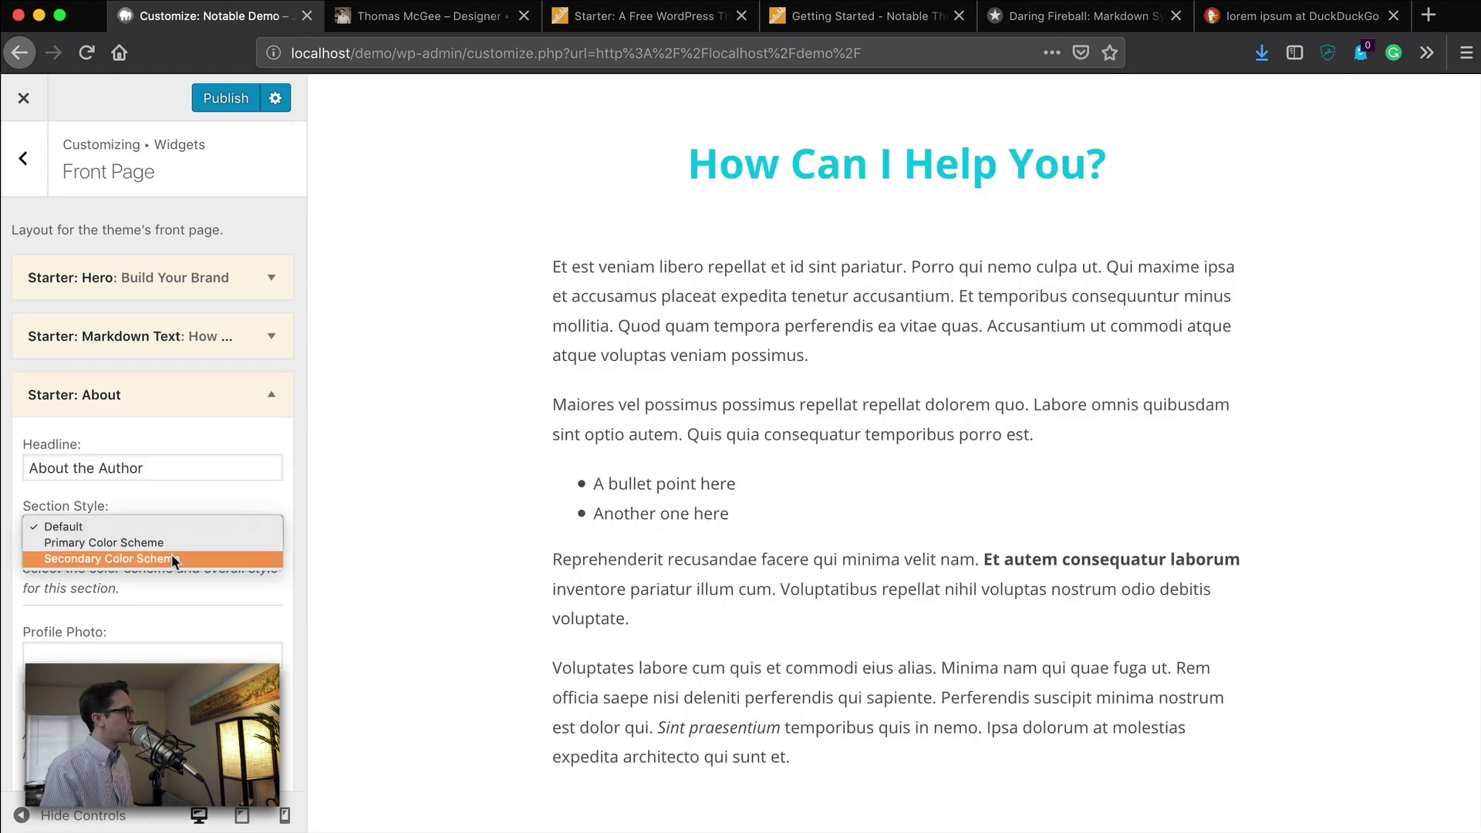
{"action": "left_click", "coordinate": [88, 557]}
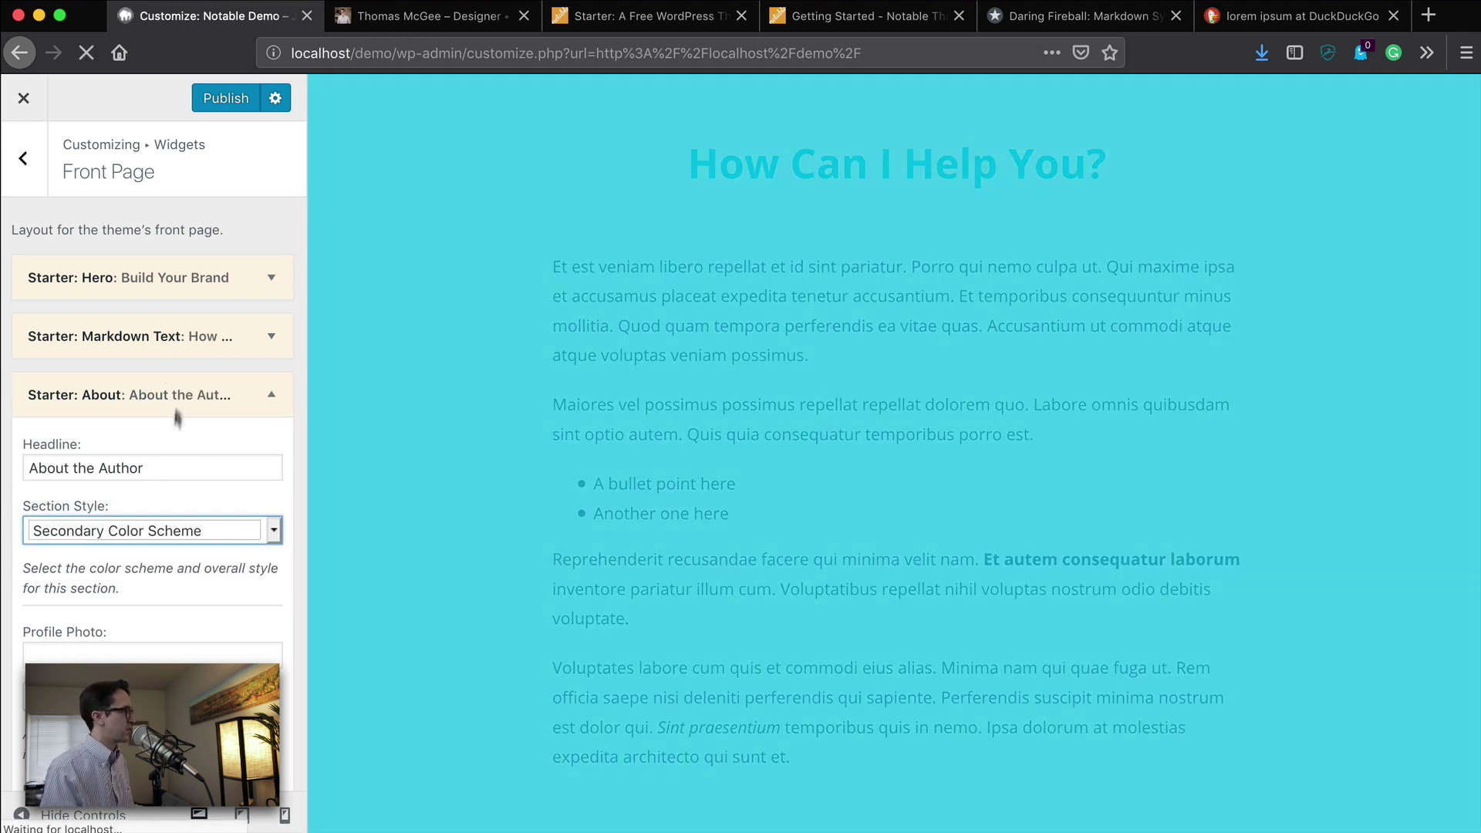
{"action": "scroll", "coordinate": [168, 431], "scroll_direction": "down", "scroll_amount": 2}
{"action": "scroll", "coordinate": [219, 530], "scroll_direction": "down", "scroll_amount": 2}
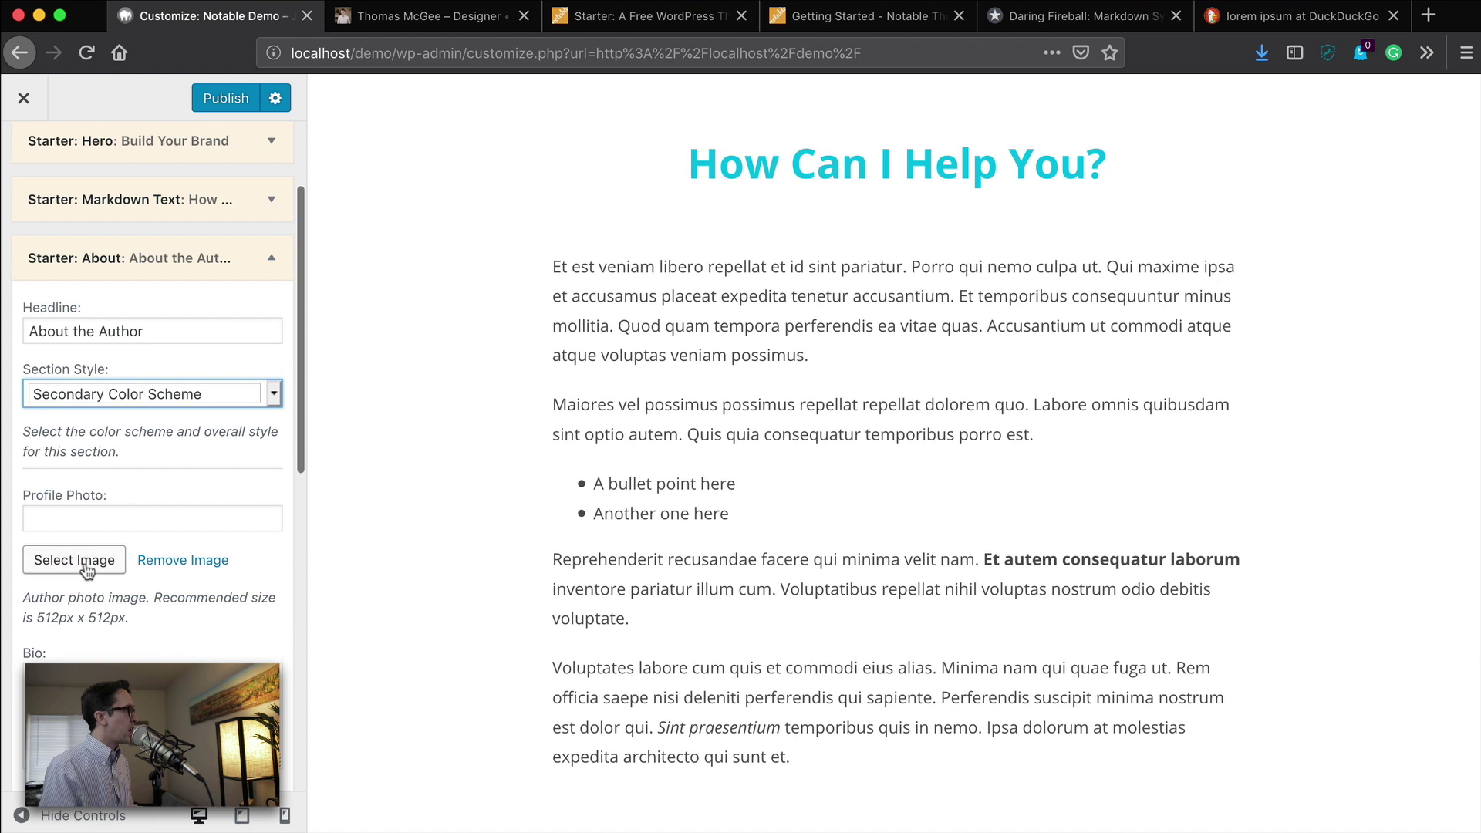
Upload a portrait photo and set it as the About profile image
{"action": "left_click", "coordinate": [402, 15]}
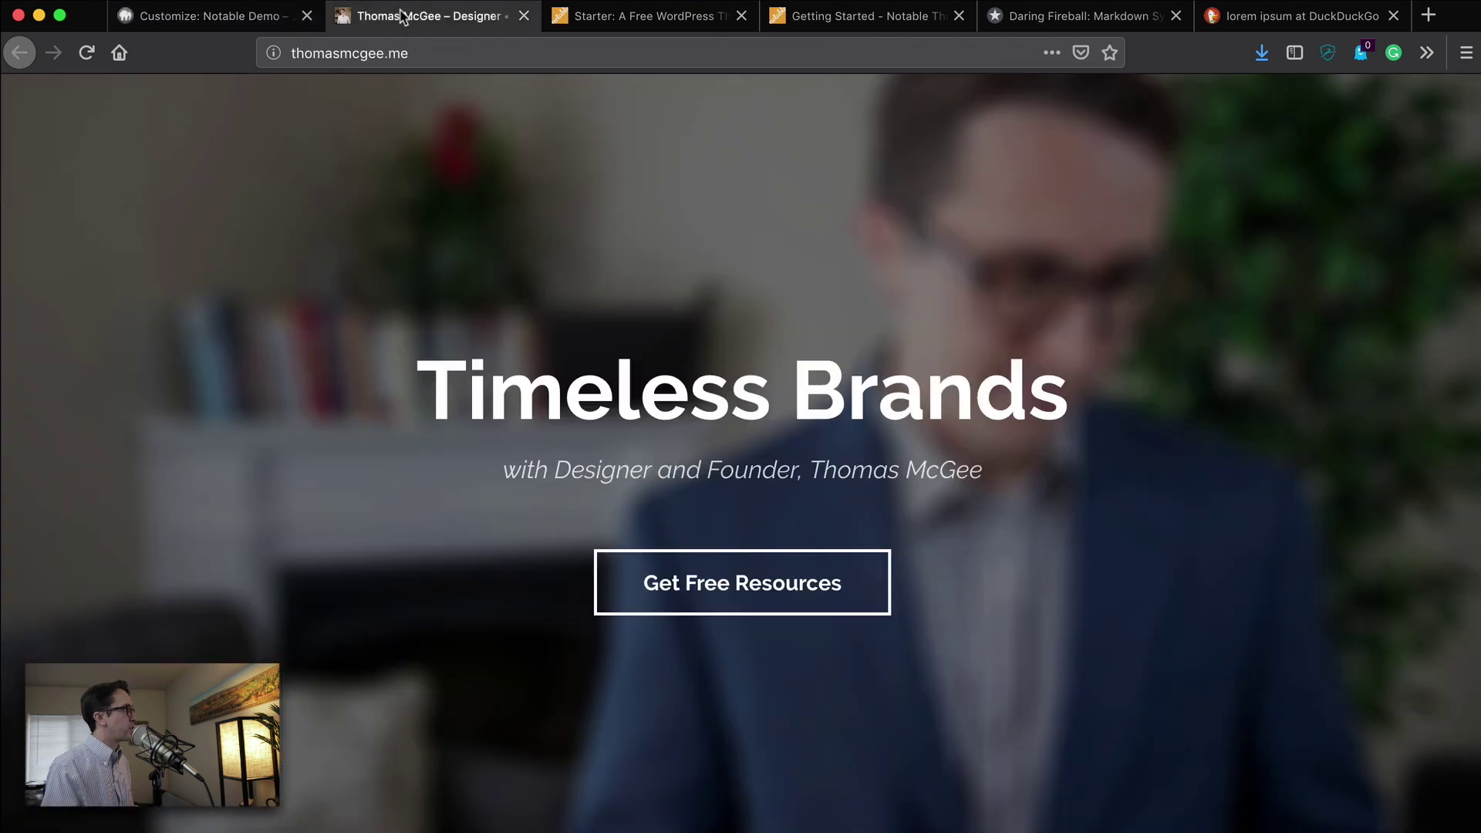
{"action": "scroll", "coordinate": [943, 694], "scroll_direction": "down", "scroll_amount": 5}
{"action": "scroll", "coordinate": [944, 701], "scroll_direction": "down", "scroll_amount": 10}
{"action": "scroll", "coordinate": [942, 703], "scroll_direction": "up", "scroll_amount": 5}
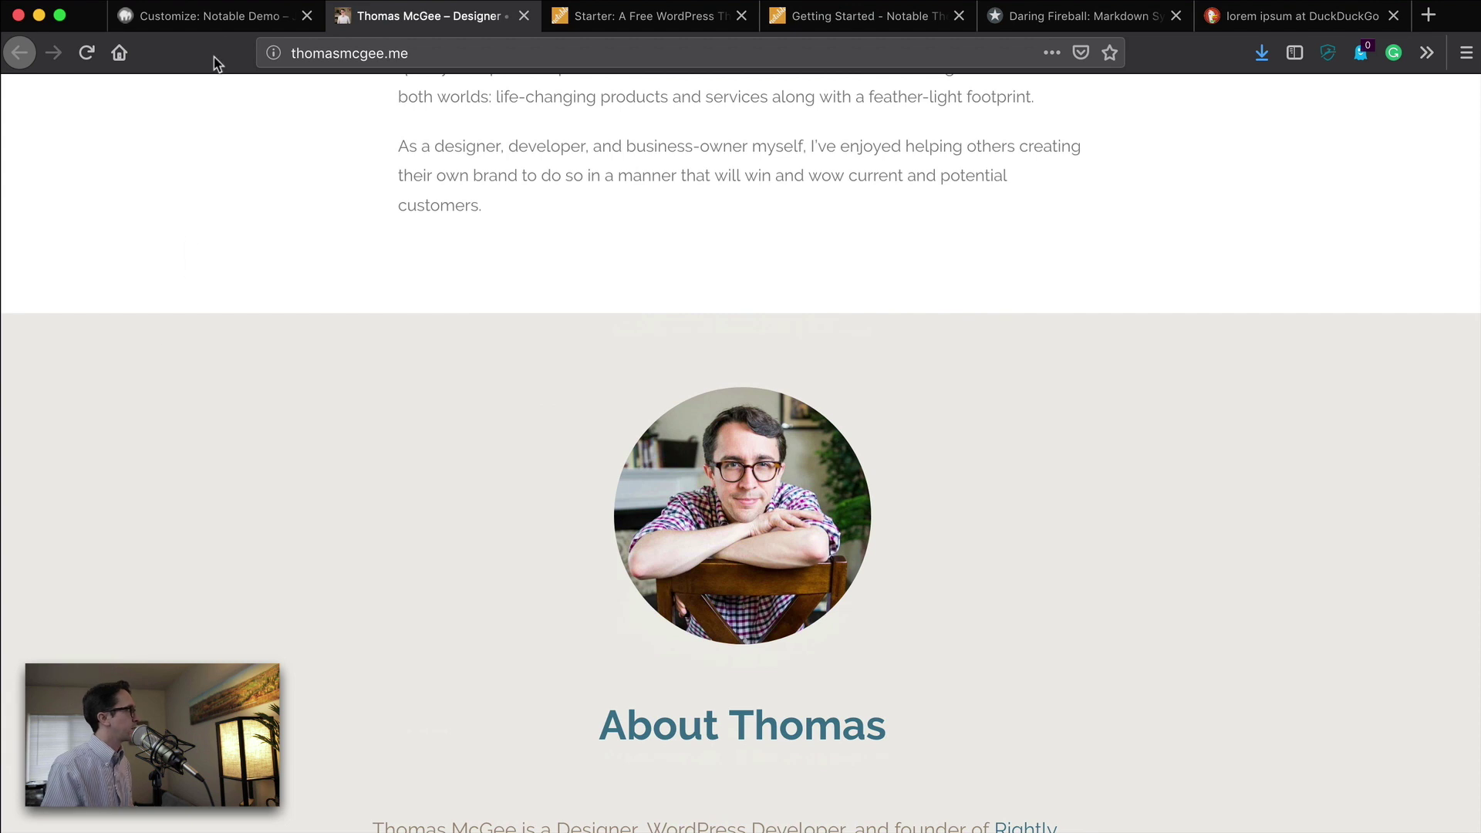
{"action": "left_click", "coordinate": [220, 16]}
{"action": "left_click", "coordinate": [92, 562]}
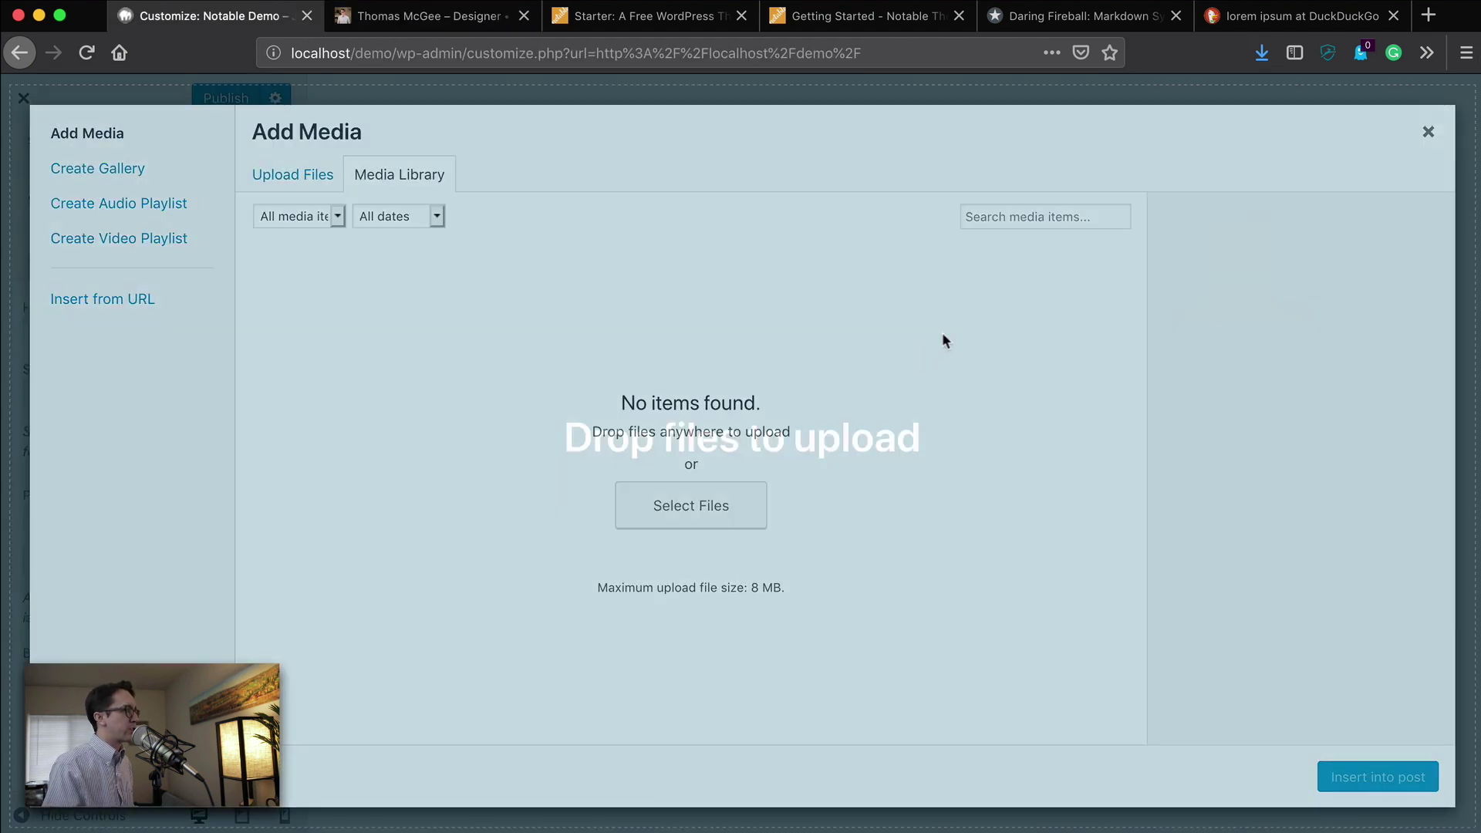
{"action": "left_click_drag", "start_coordinate": [1470, 347], "coordinate": [942, 336]}
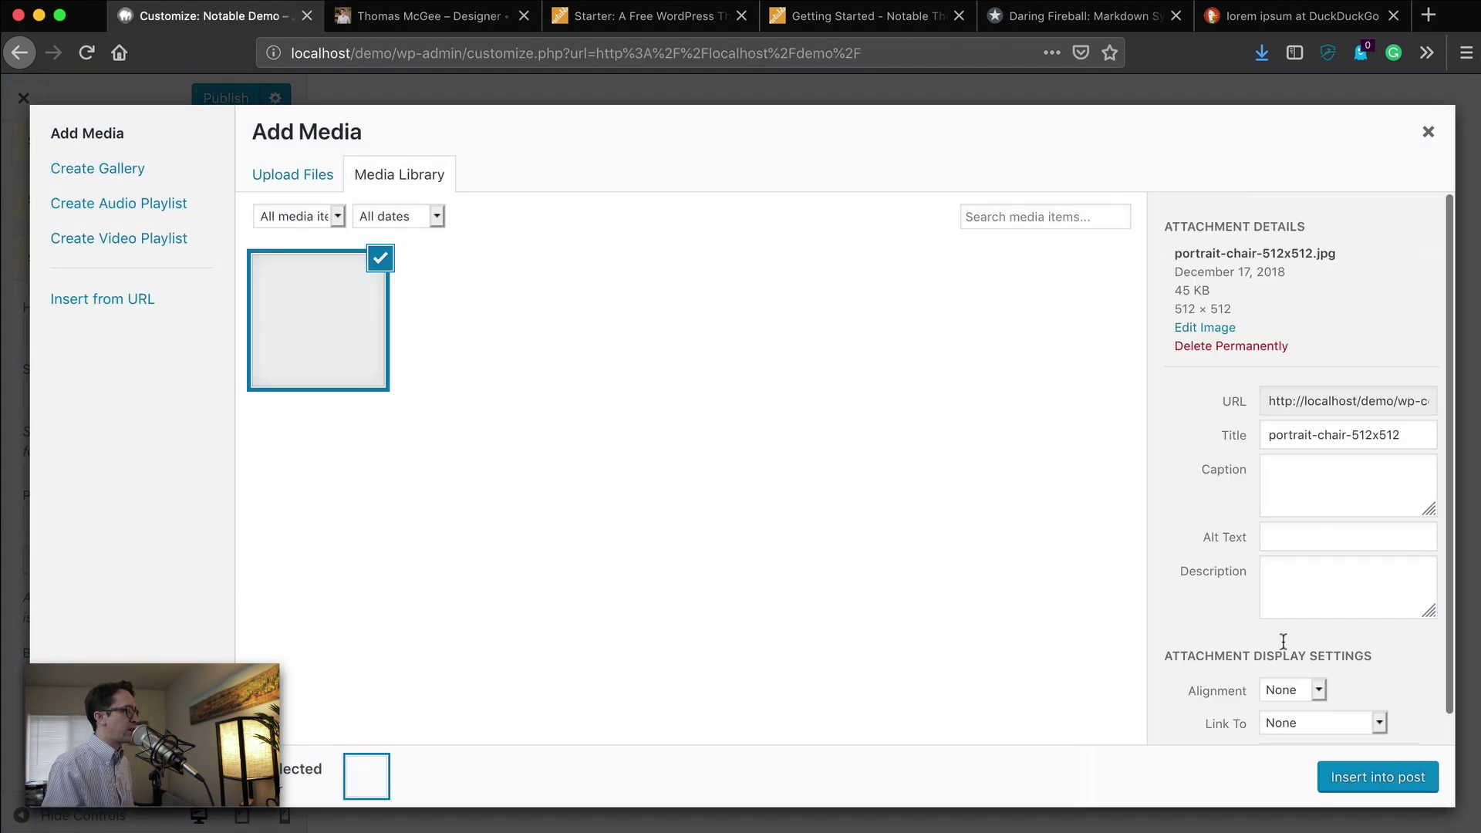
{"action": "left_click", "coordinate": [1349, 777]}
{"action": "scroll", "coordinate": [185, 596], "scroll_direction": "down", "scroll_amount": 5}
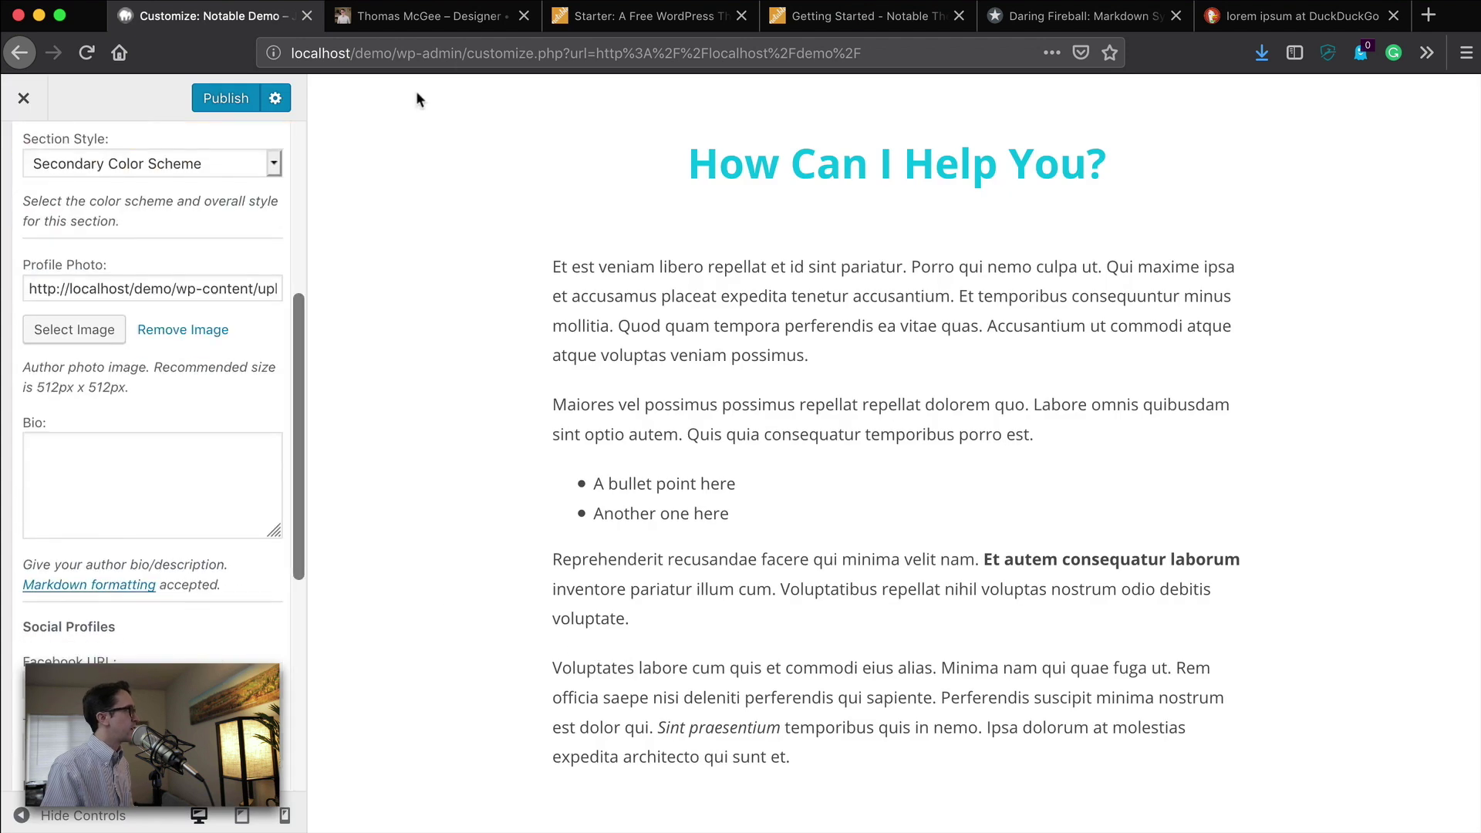
Copy the first lorem ipsum paragraph from DuckDuckGo for the author bio
{"action": "left_click", "coordinate": [1085, 16]}
{"action": "left_click", "coordinate": [1247, 24]}
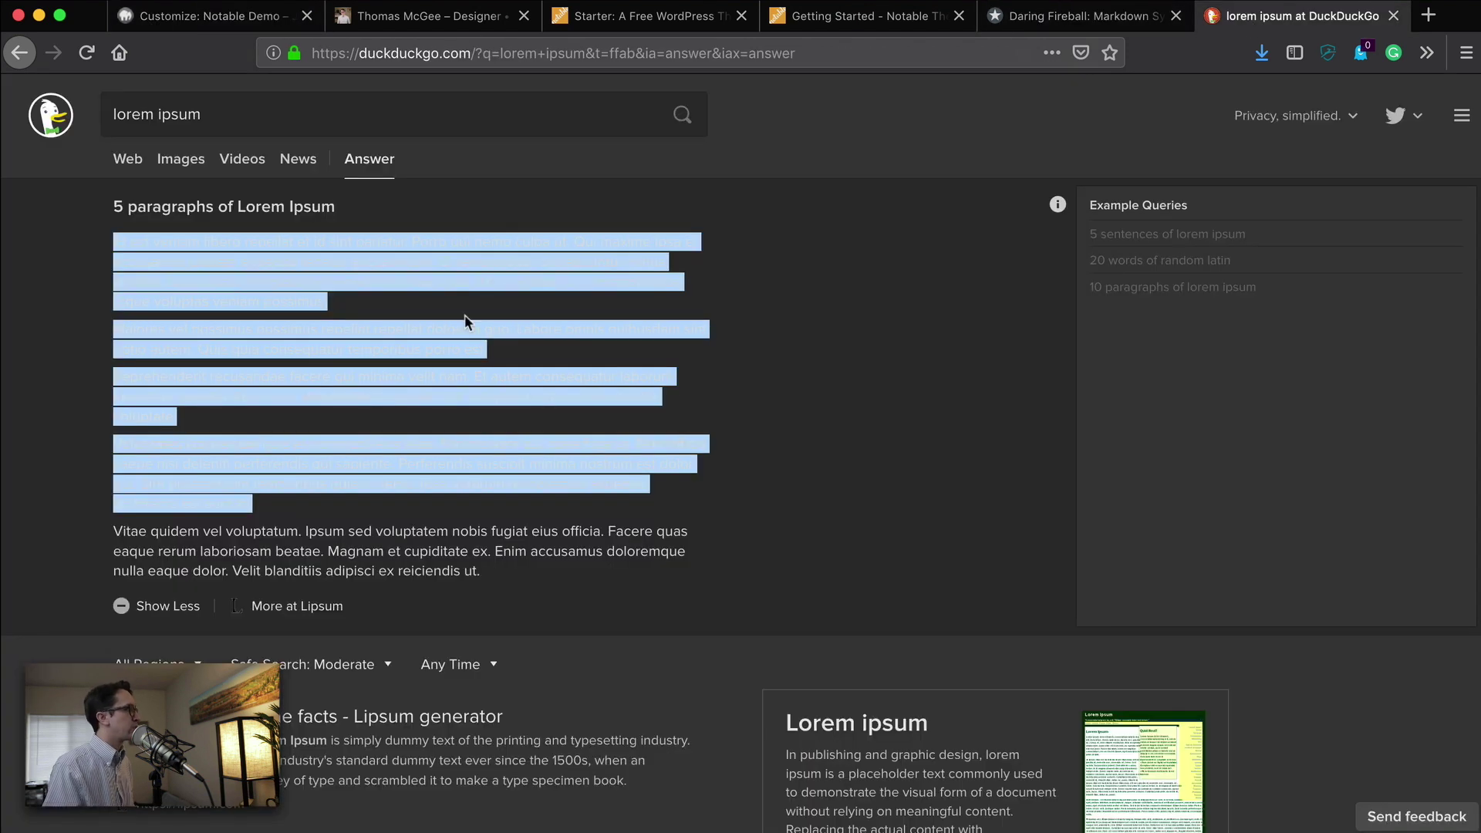
{"action": "left_click_drag", "start_coordinate": [392, 307], "coordinate": [101, 243]}
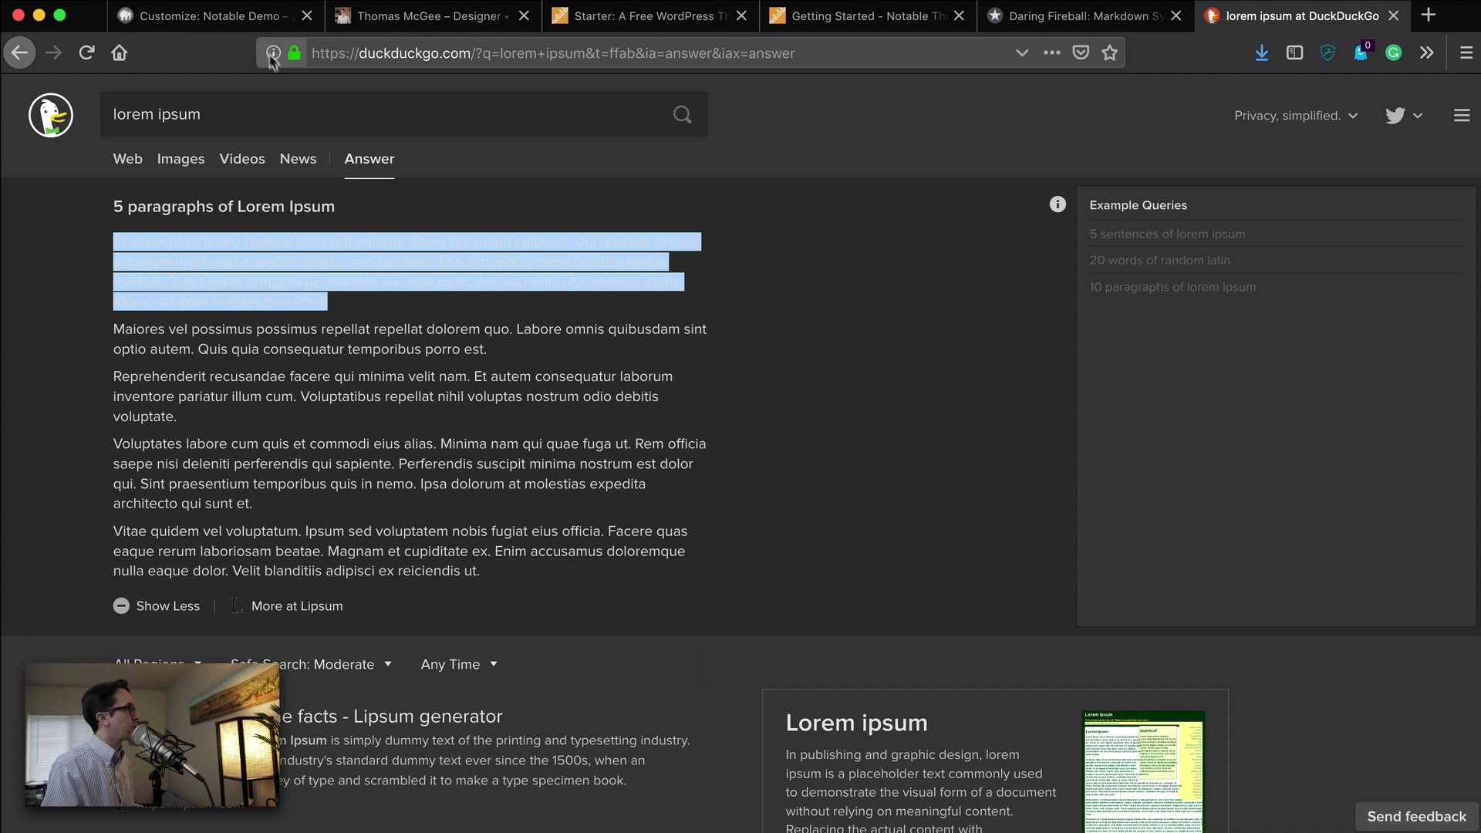
{"action": "left_click", "coordinate": [245, 23]}
{"action": "left_click", "coordinate": [150, 480]}
Paste the lorem ipsum paragraph into the About bio and begin the Facebook URL
{"action": "type", "text": "Et est veniam libero repellat et id sint pariatur. Porro qui nemo culpa ut. Qui maxime ipsa et accusamus placeat expedita tenetur accusantium. Et temporibus consequuntur minus mollitia. Quod quam tempora perferendis ea vitae quas. Accusantium ut commodi atque atque voluptas veniam possimus."}
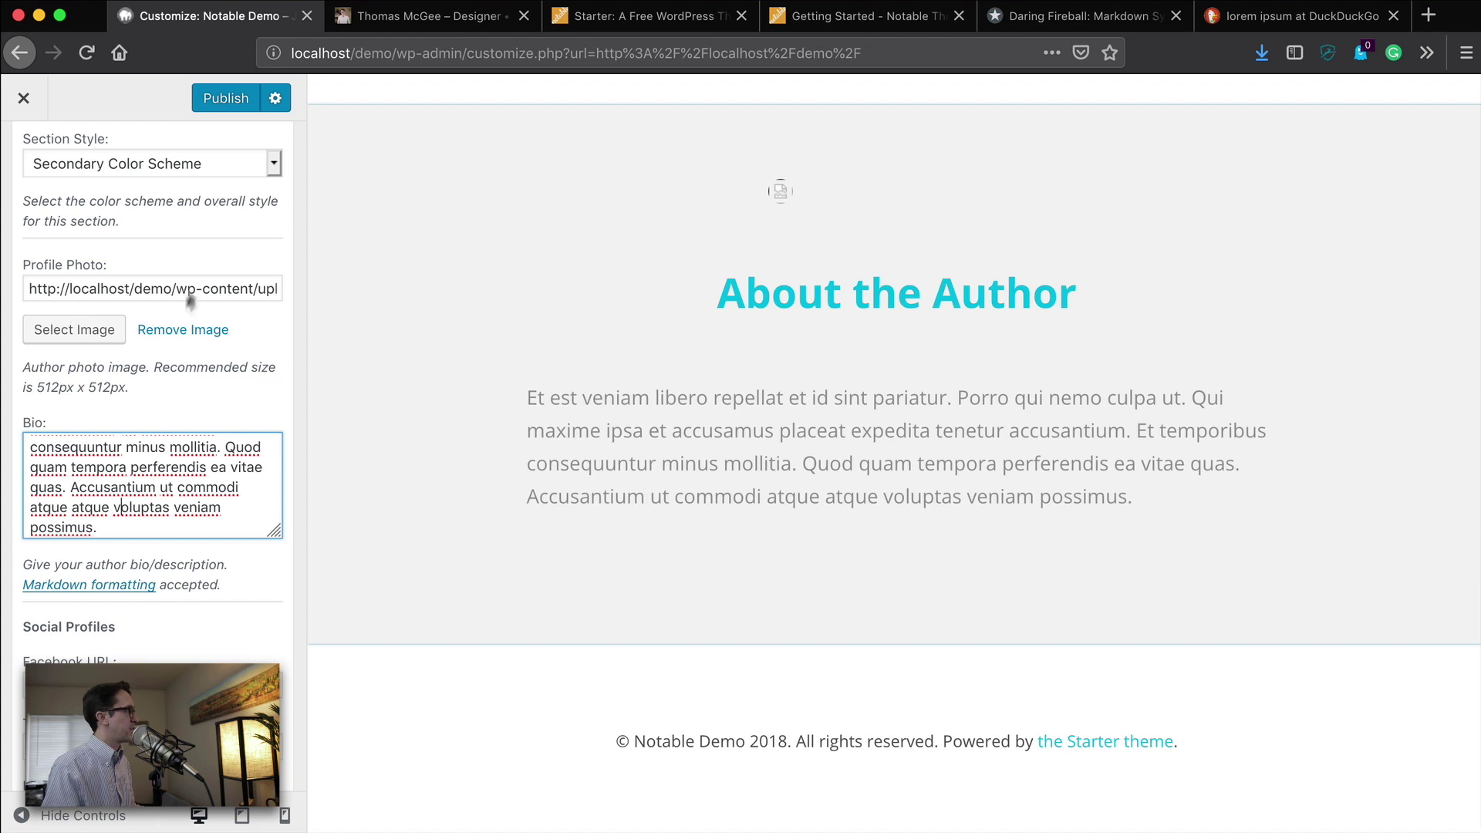
{"action": "left_click_drag", "start_coordinate": [101, 289], "coordinate": [283, 289]}
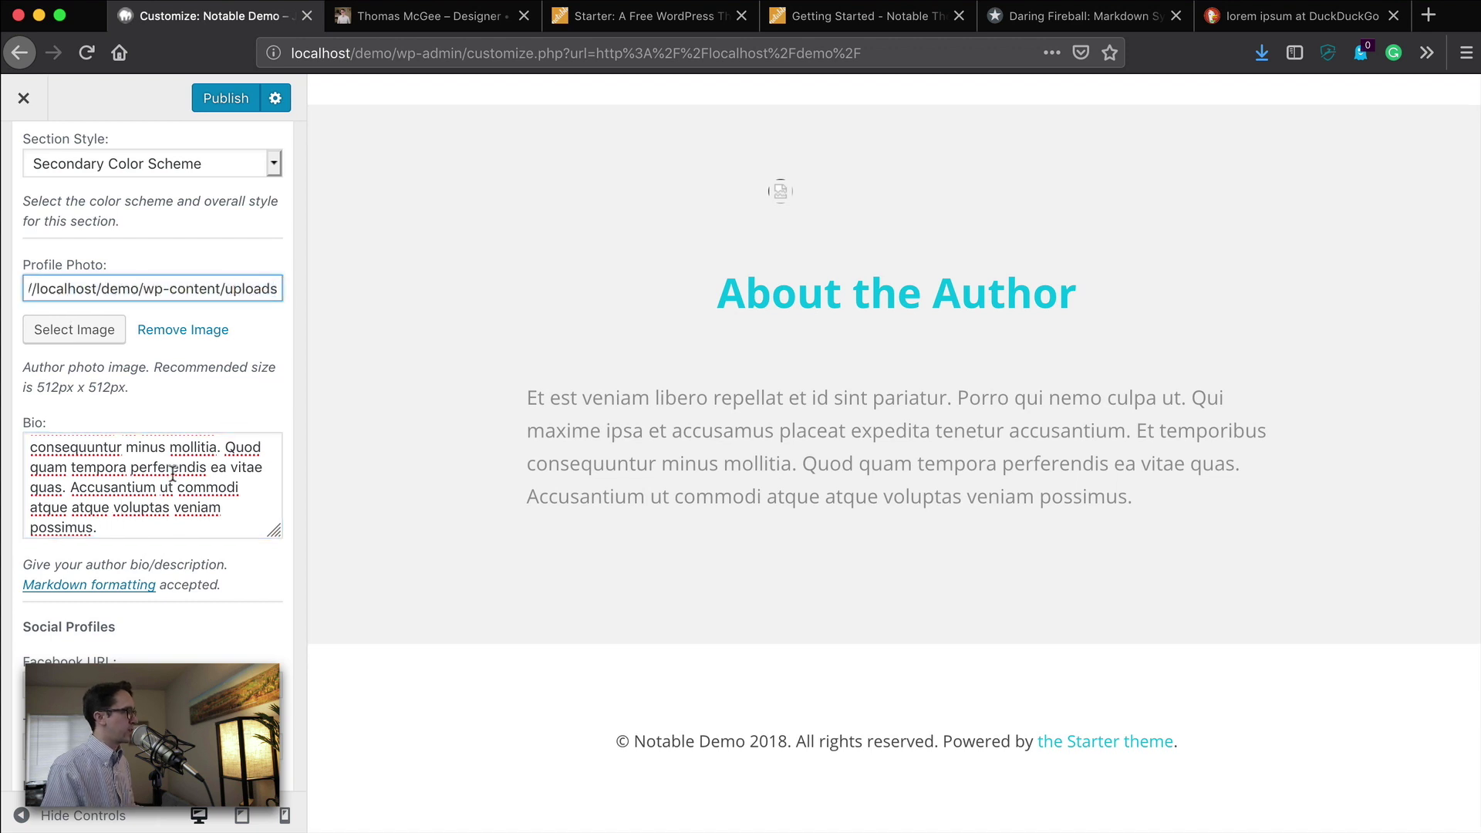
{"action": "left_click", "coordinate": [139, 686]}
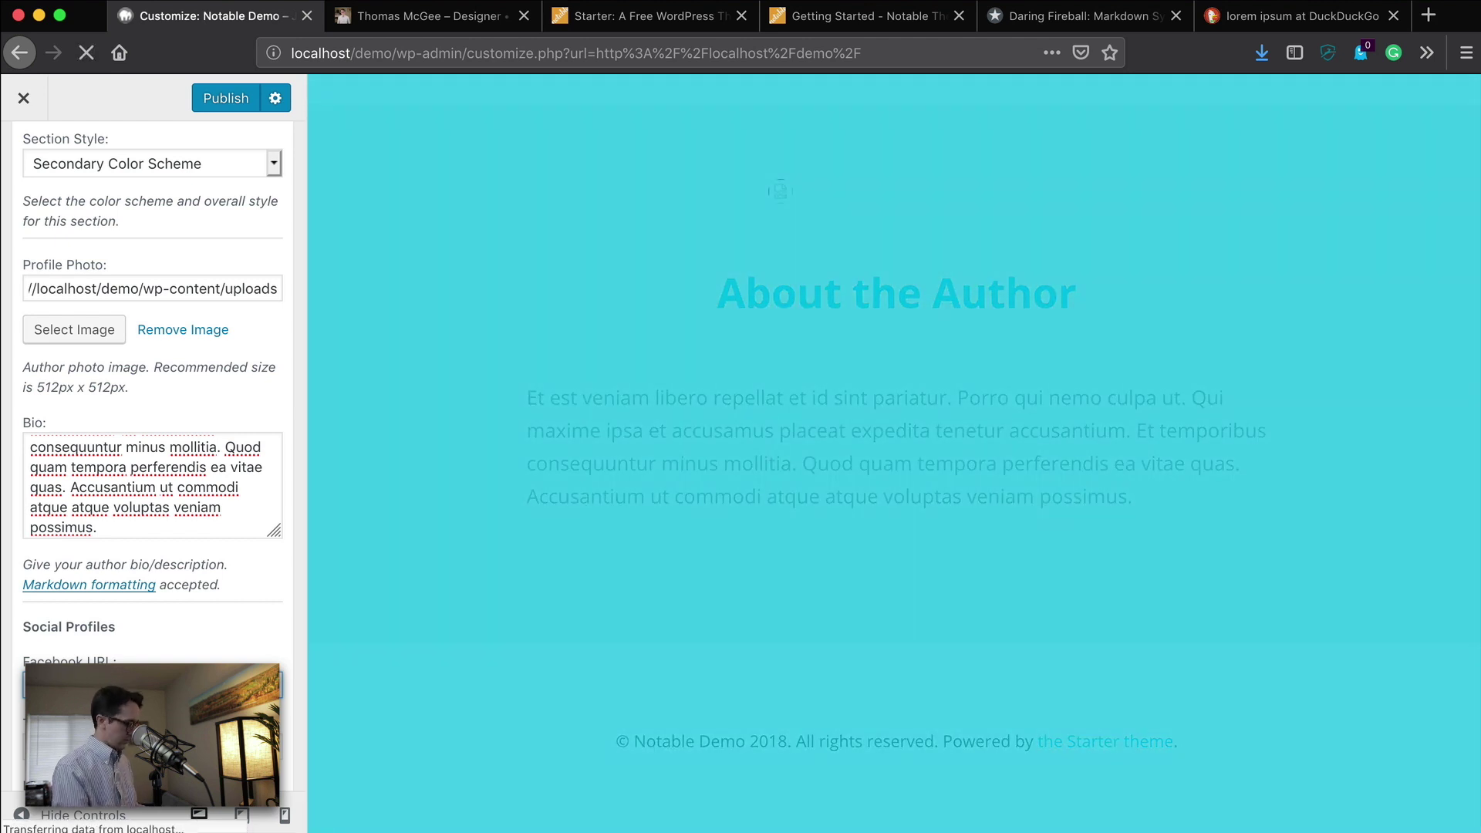
{"action": "scroll", "coordinate": [116, 375], "scroll_direction": "down", "scroll_amount": 1}
{"action": "scroll", "coordinate": [117, 376], "scroll_direction": "down", "scroll_amount": 5}
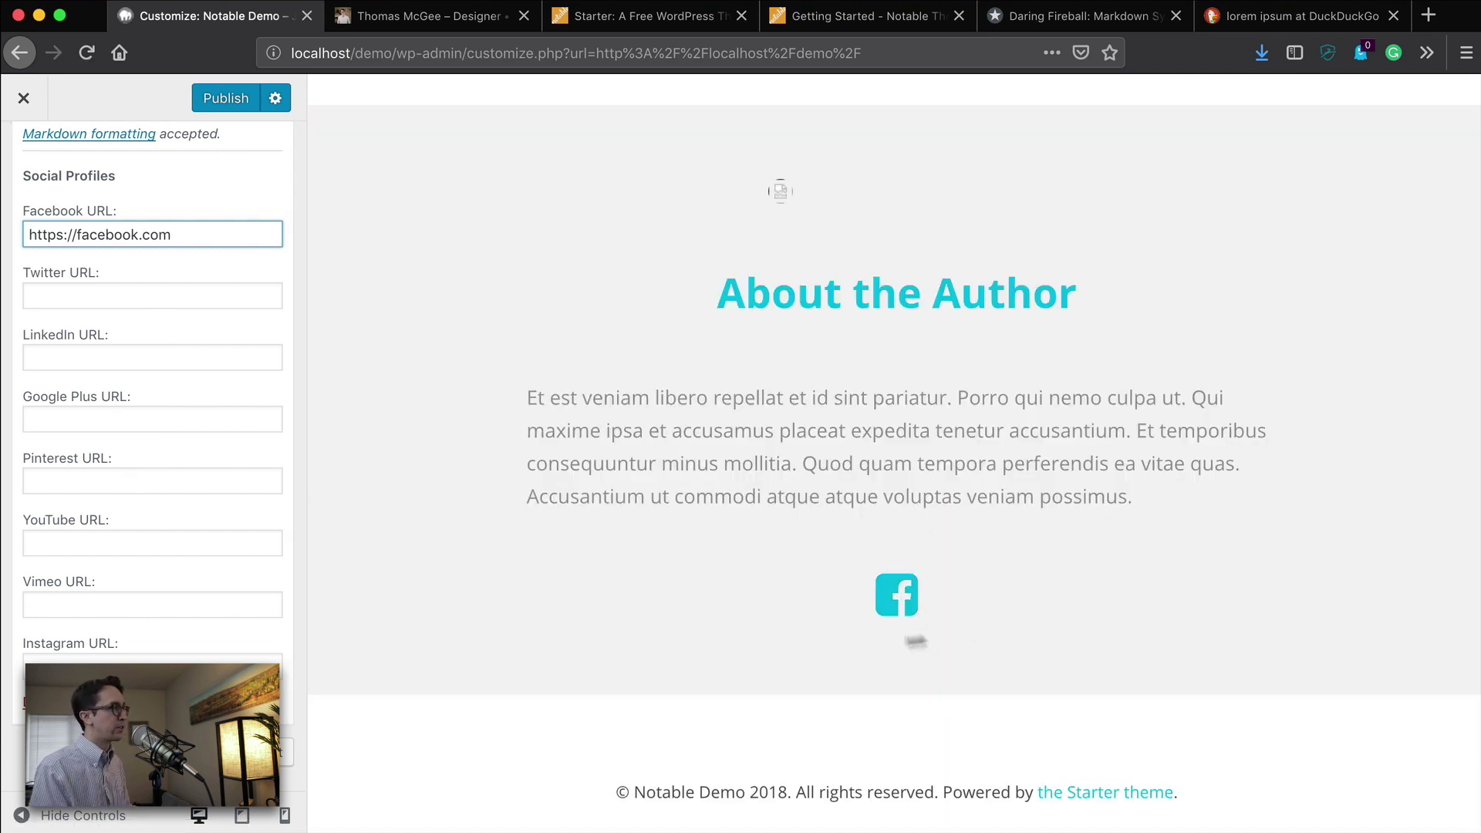
{"action": "scroll", "coordinate": [150, 480], "scroll_direction": "up", "scroll_amount": 5}
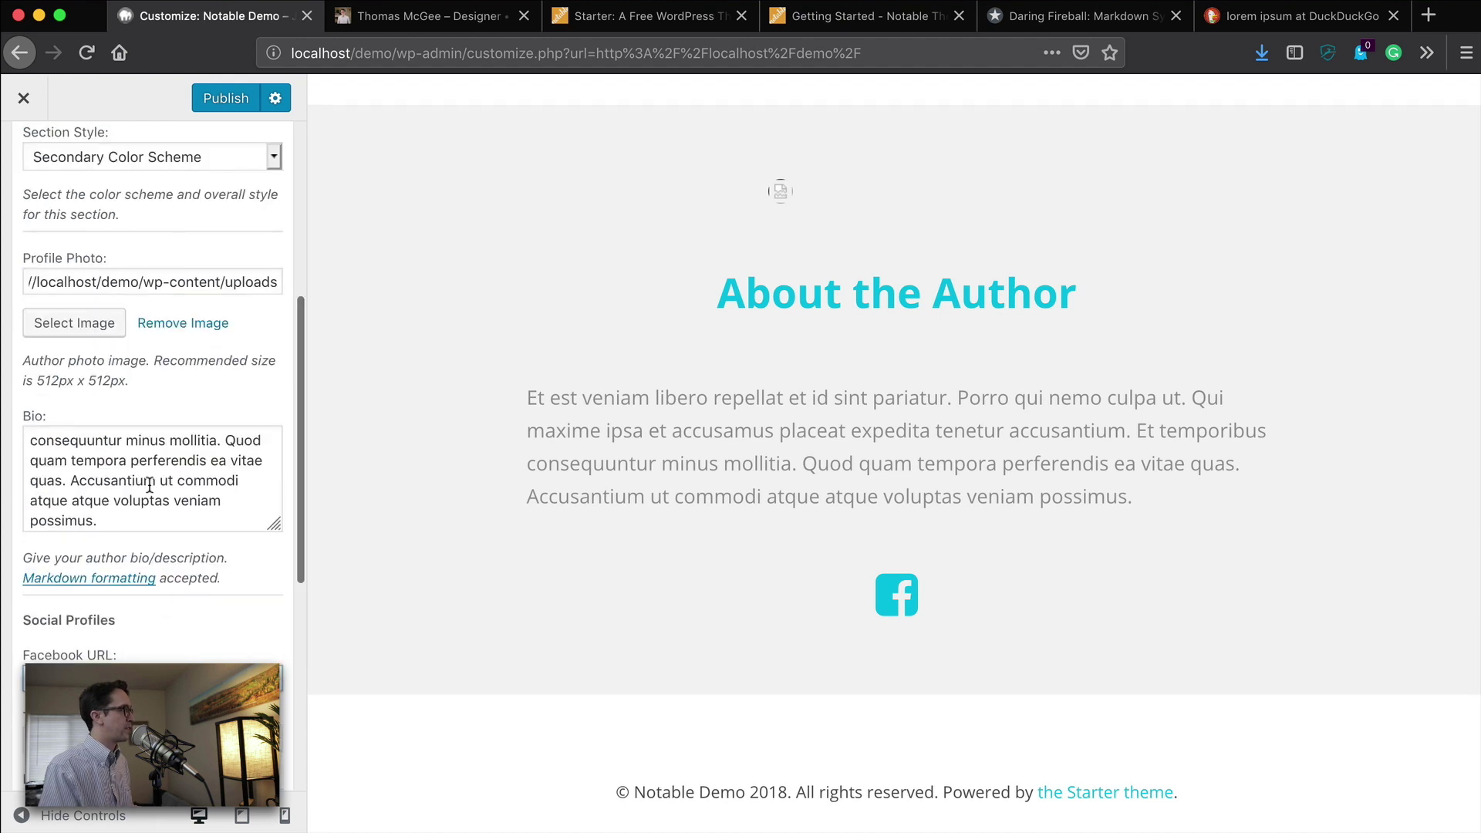
{"action": "scroll", "coordinate": [149, 480], "scroll_direction": "up", "scroll_amount": 2}
{"action": "scroll", "coordinate": [150, 486], "scroll_direction": "down", "scroll_amount": 2}
{"action": "scroll", "coordinate": [150, 488], "scroll_direction": "up", "scroll_amount": 3}
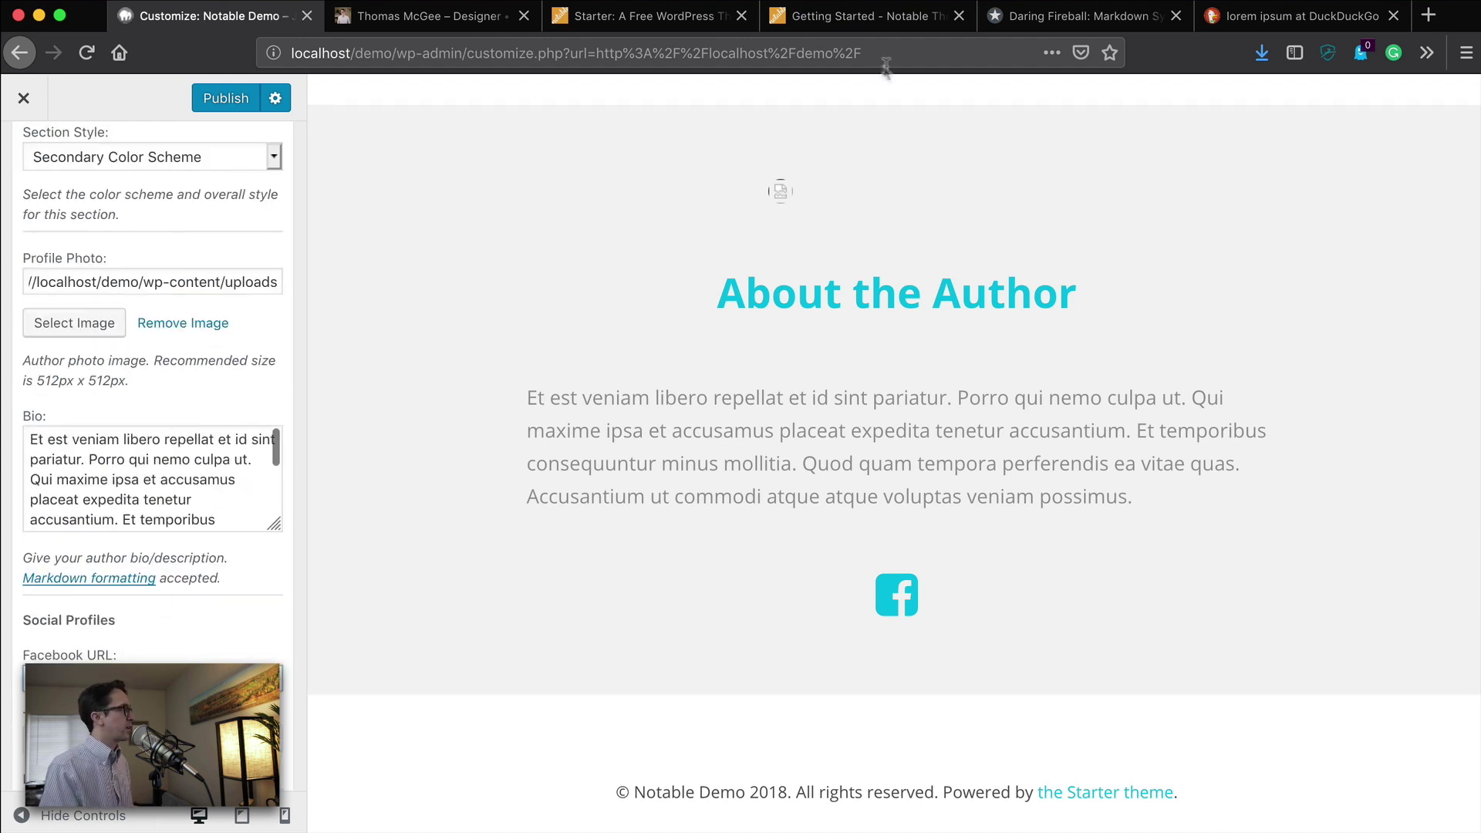
Compare the About section with thomasmcgee.me, collapse its settings, and list available widgets
{"action": "left_click", "coordinate": [458, 24]}
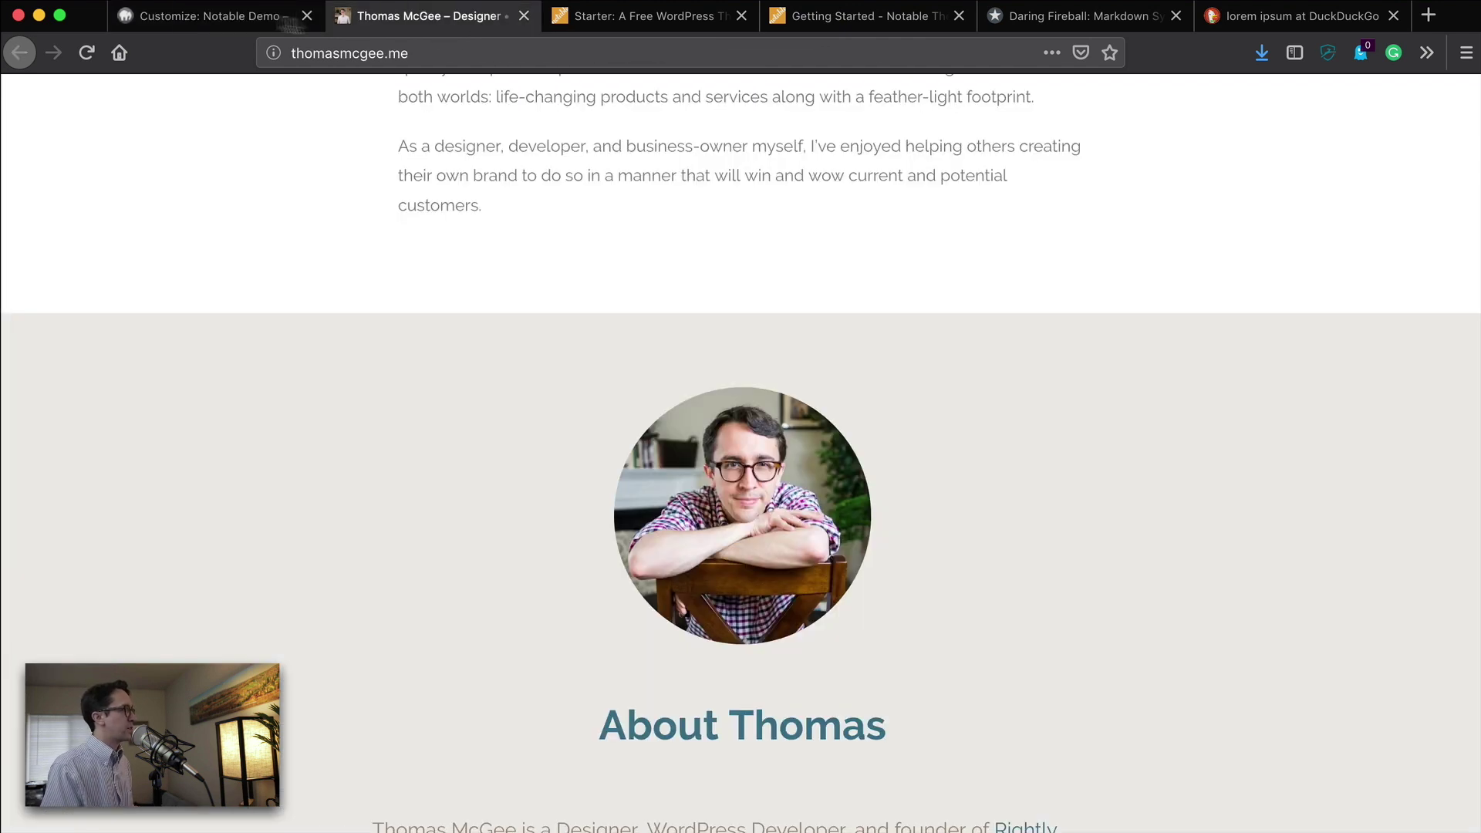
{"action": "left_click", "coordinate": [290, 24]}
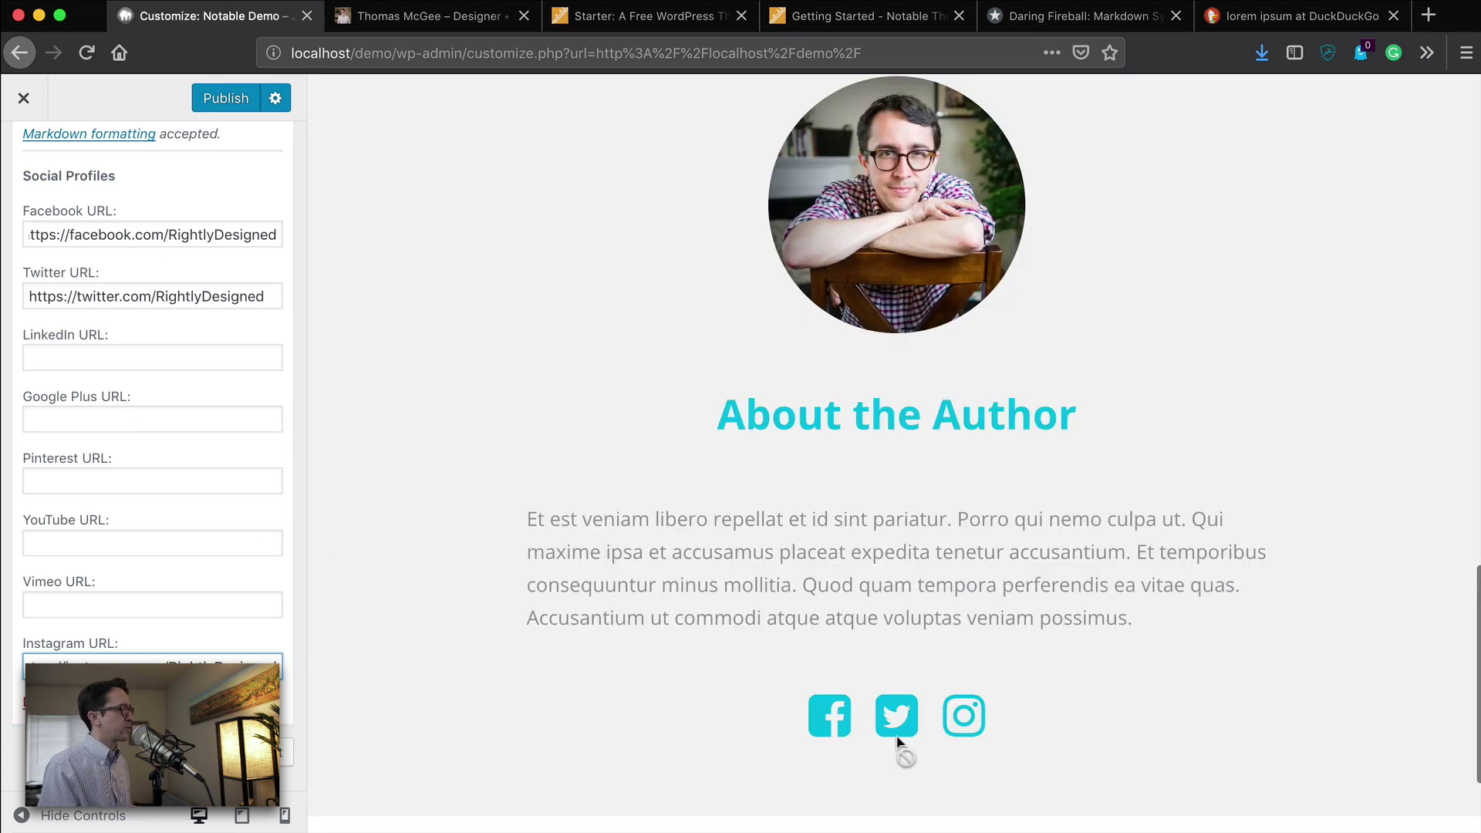
{"action": "scroll", "coordinate": [952, 614], "scroll_direction": "up", "scroll_amount": 3}
{"action": "scroll", "coordinate": [1036, 660], "scroll_direction": "down", "scroll_amount": 2}
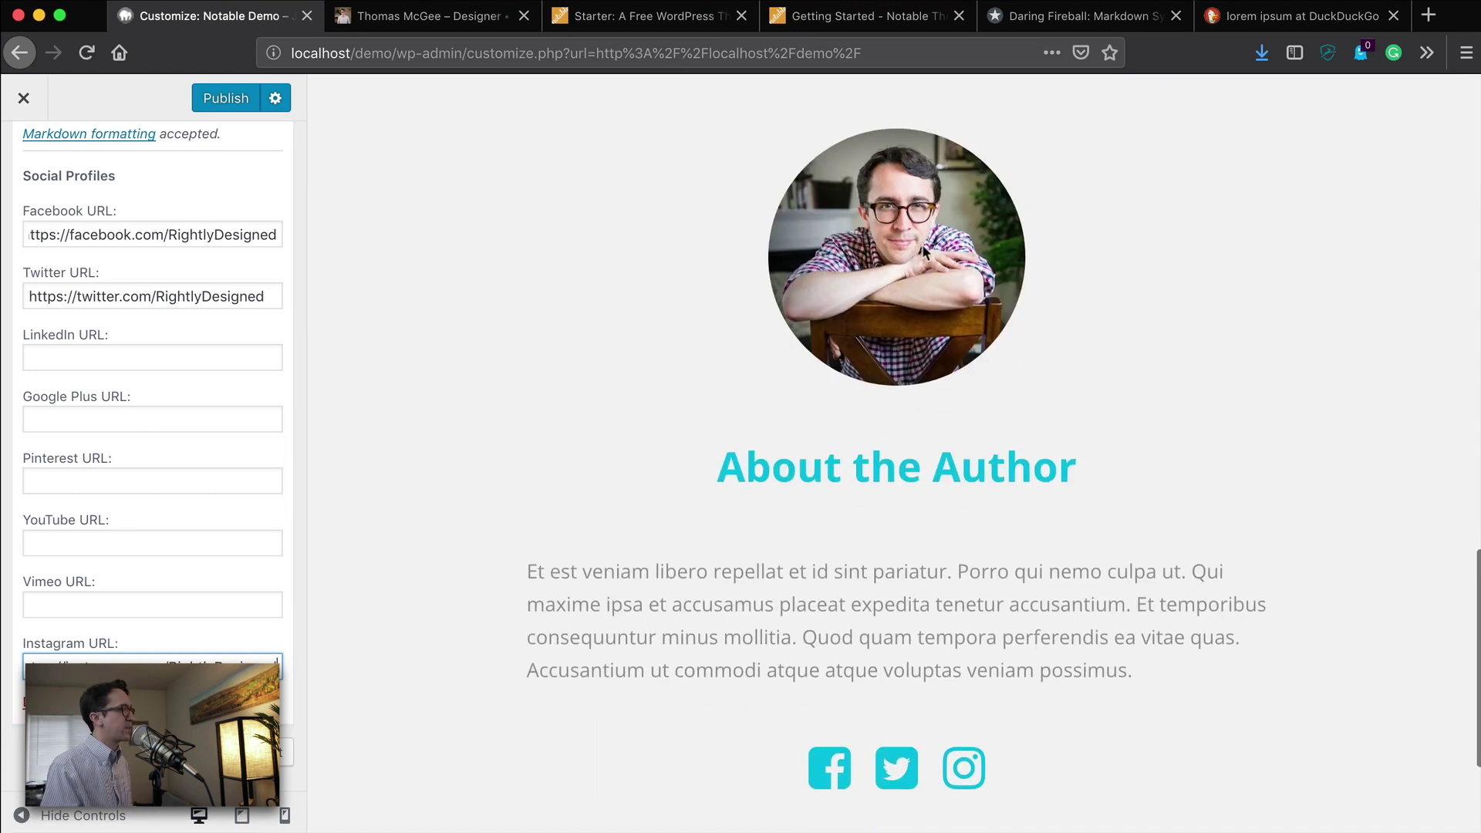
{"action": "scroll", "coordinate": [1113, 519], "scroll_direction": "down", "scroll_amount": 4}
{"action": "scroll", "coordinate": [1114, 518], "scroll_direction": "up", "scroll_amount": 2}
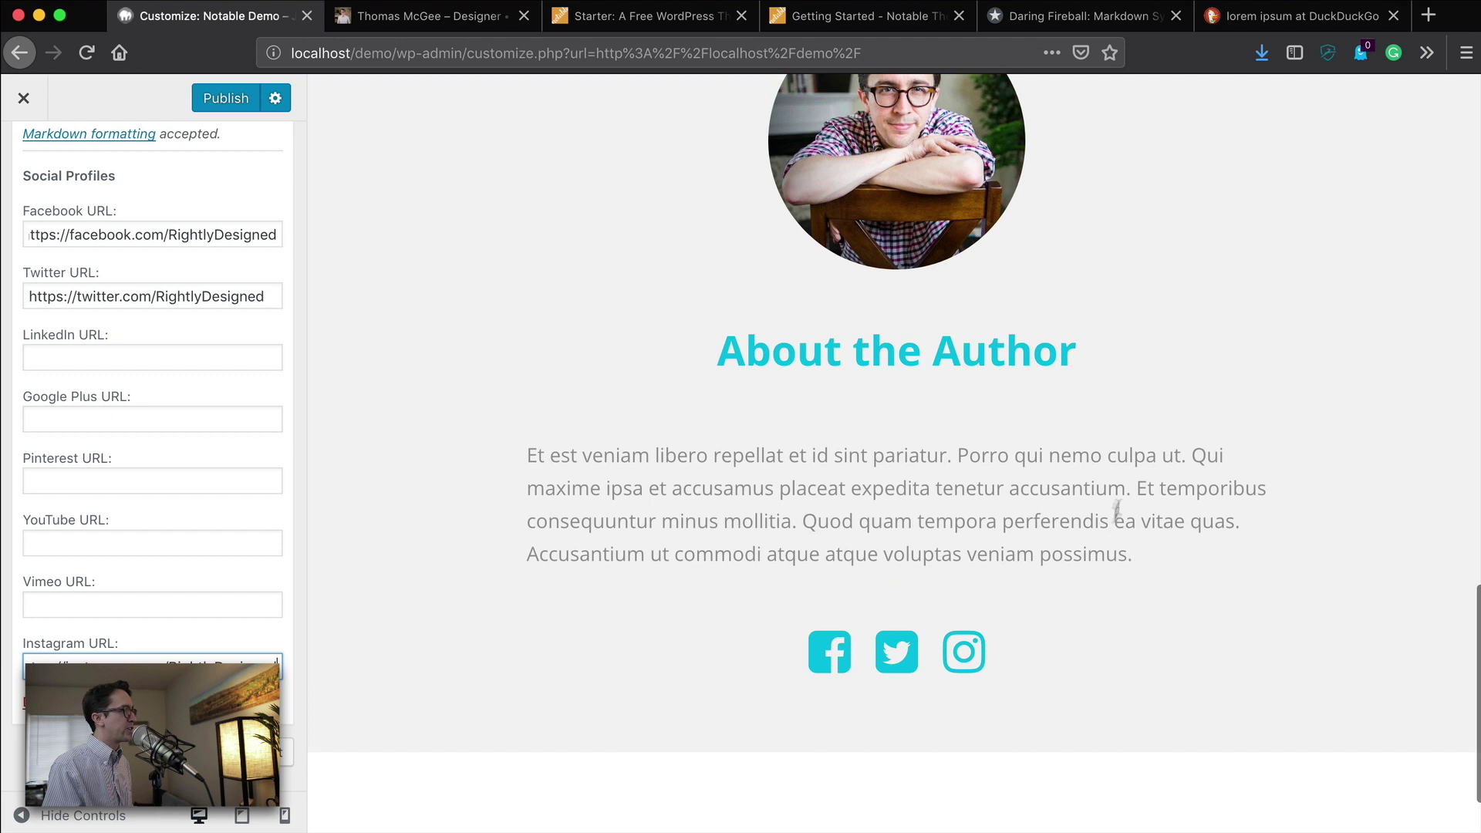
{"action": "mouse_move", "coordinate": [1151, 563]}
{"action": "left_mouse_down"}
{"action": "mouse_move", "coordinate": [562, 469]}
{"action": "mouse_move", "coordinate": [498, 443]}
{"action": "left_mouse_up"}
{"action": "left_click", "coordinate": [456, 442]}
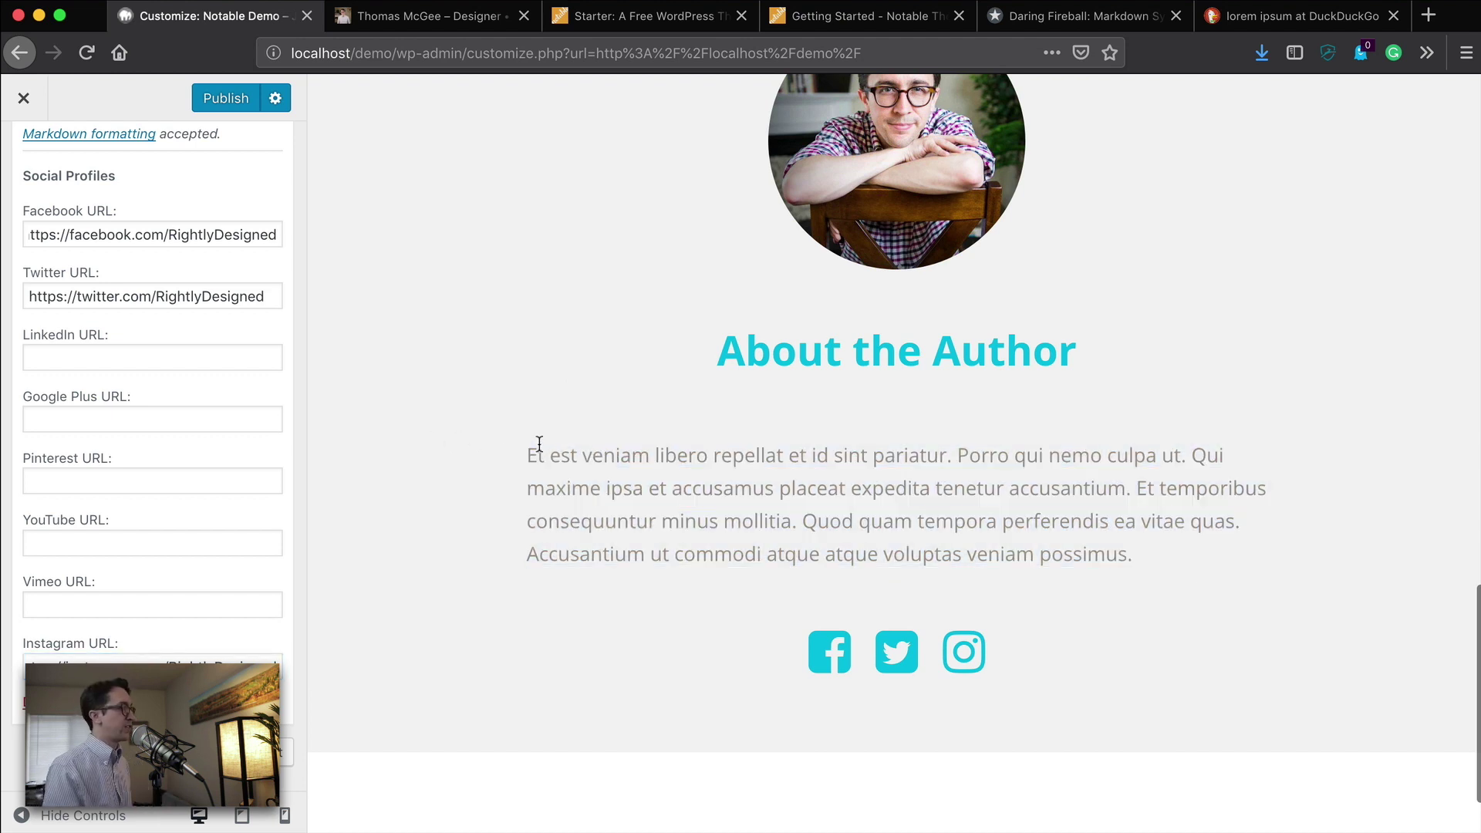
{"action": "scroll", "coordinate": [501, 445], "scroll_direction": "down", "scroll_amount": 2}
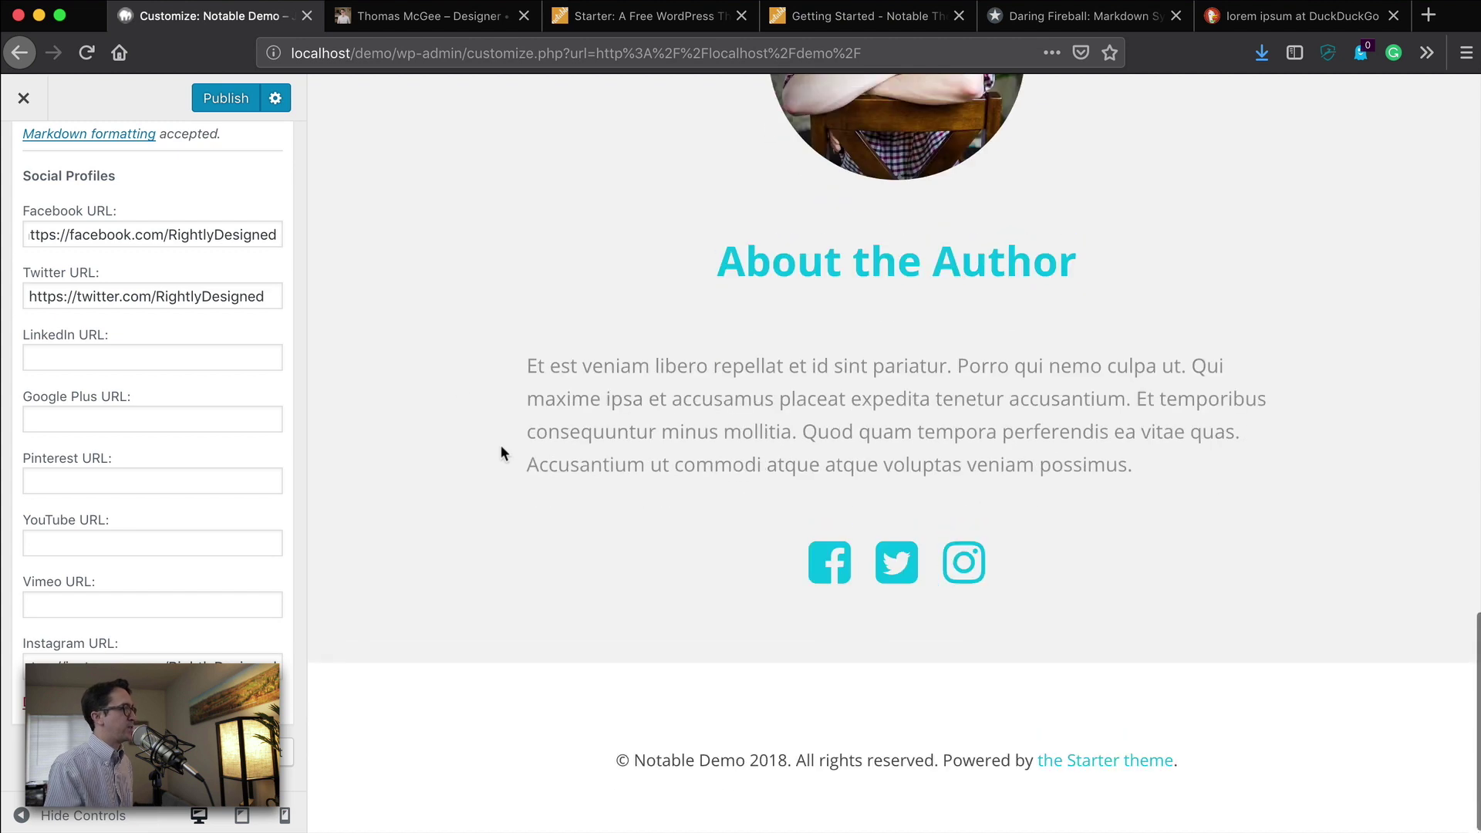
{"action": "scroll", "coordinate": [500, 446], "scroll_direction": "up", "scroll_amount": 10}
{"action": "scroll", "coordinate": [500, 446], "scroll_direction": "up", "scroll_amount": 3}
{"action": "left_click", "coordinate": [432, 18]}
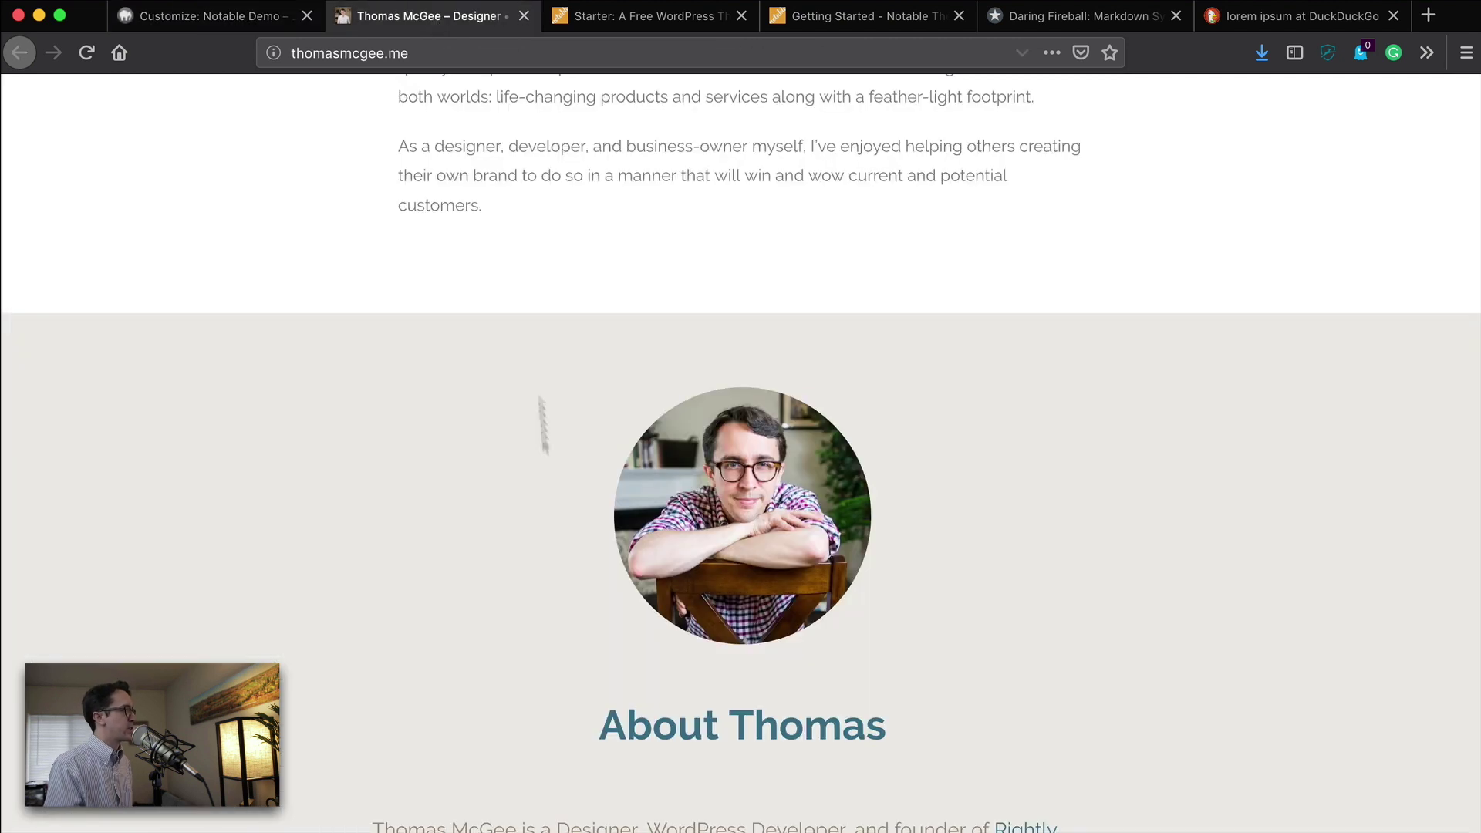
{"action": "scroll", "coordinate": [543, 461], "scroll_direction": "down", "scroll_amount": 5}
{"action": "scroll", "coordinate": [543, 460], "scroll_direction": "up", "scroll_amount": 3}
{"action": "left_click", "coordinate": [224, 32]}
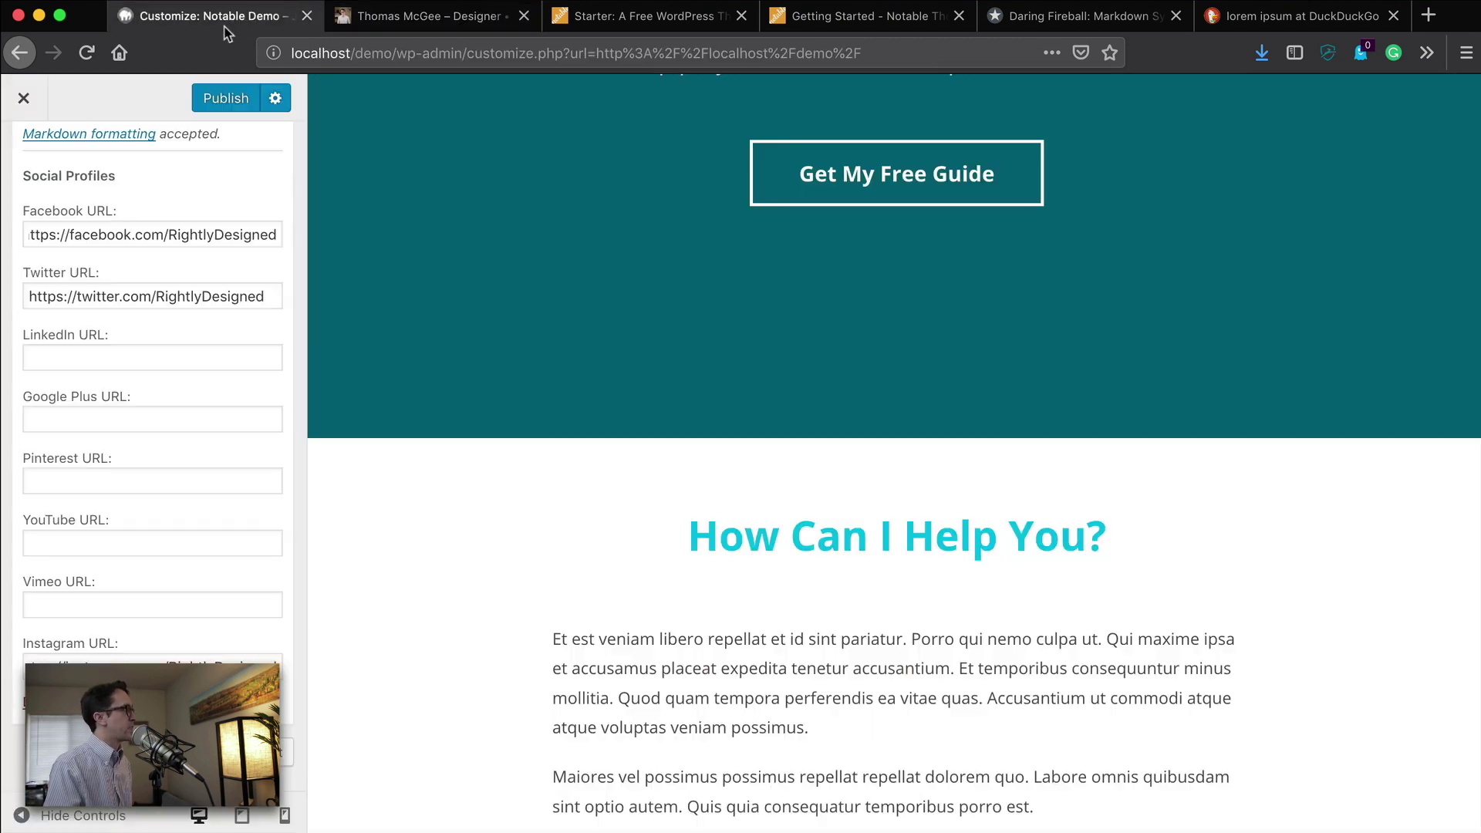
{"action": "scroll", "coordinate": [200, 399], "scroll_direction": "up", "scroll_amount": 4}
{"action": "scroll", "coordinate": [1032, 505], "scroll_direction": "down", "scroll_amount": 6}
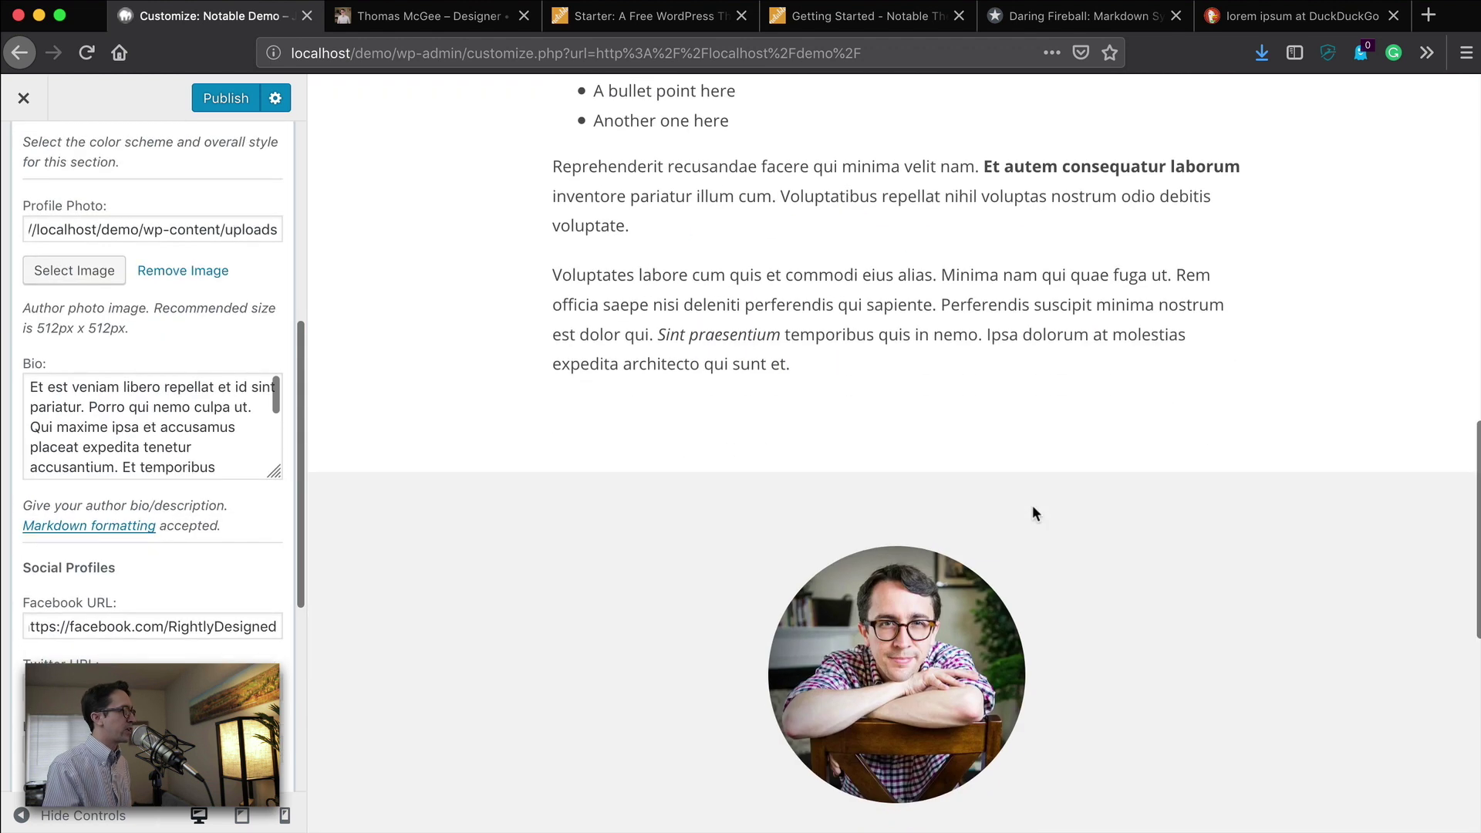
{"action": "scroll", "coordinate": [1032, 505], "scroll_direction": "down", "scroll_amount": 4}
{"action": "scroll", "coordinate": [1031, 510], "scroll_direction": "up", "scroll_amount": 3}
{"action": "scroll", "coordinate": [186, 237], "scroll_direction": "up", "scroll_amount": 3}
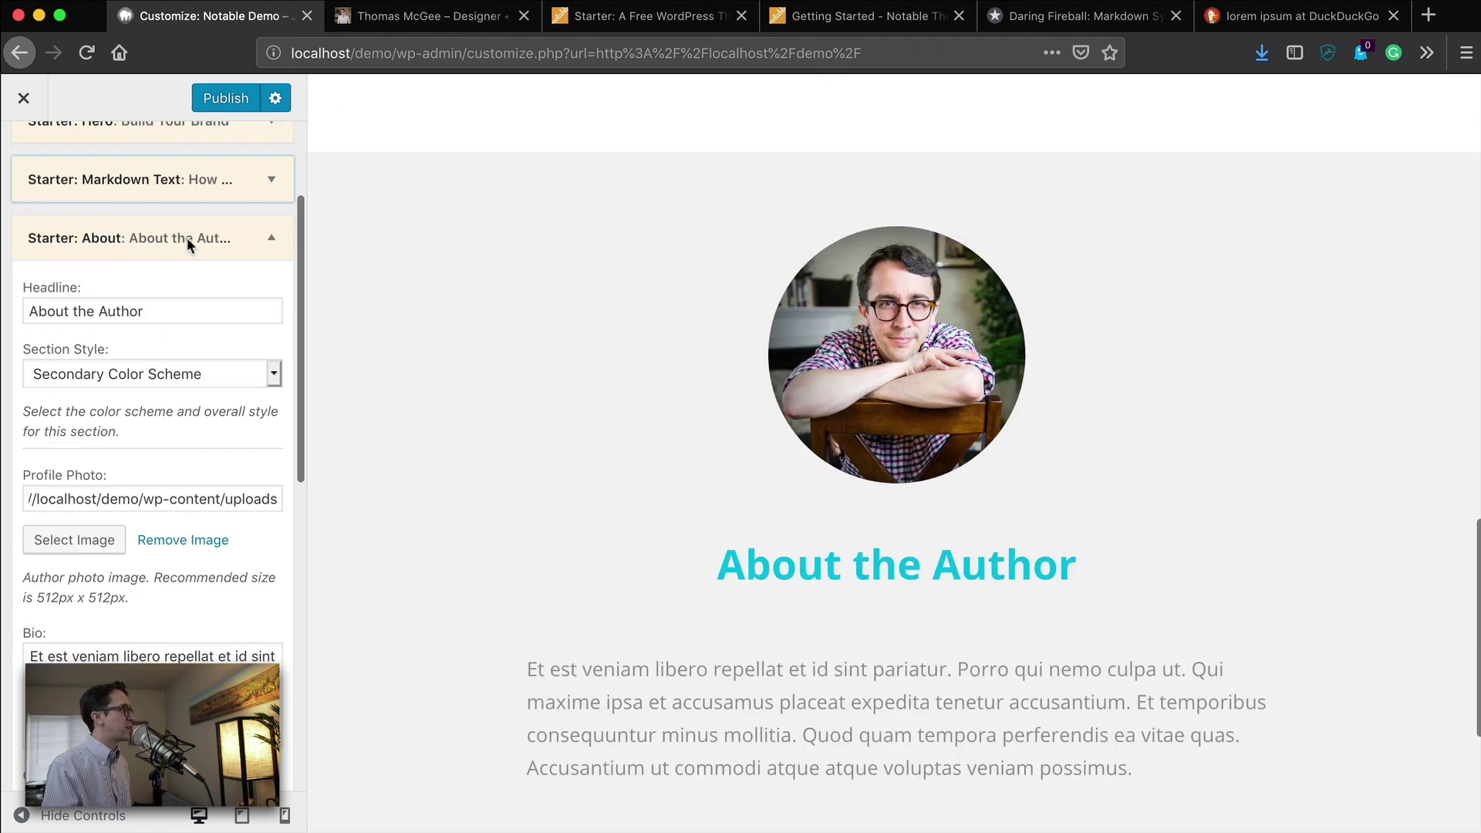
{"action": "scroll", "coordinate": [187, 237], "scroll_direction": "up", "scroll_amount": 2}
{"action": "left_click", "coordinate": [272, 397]}
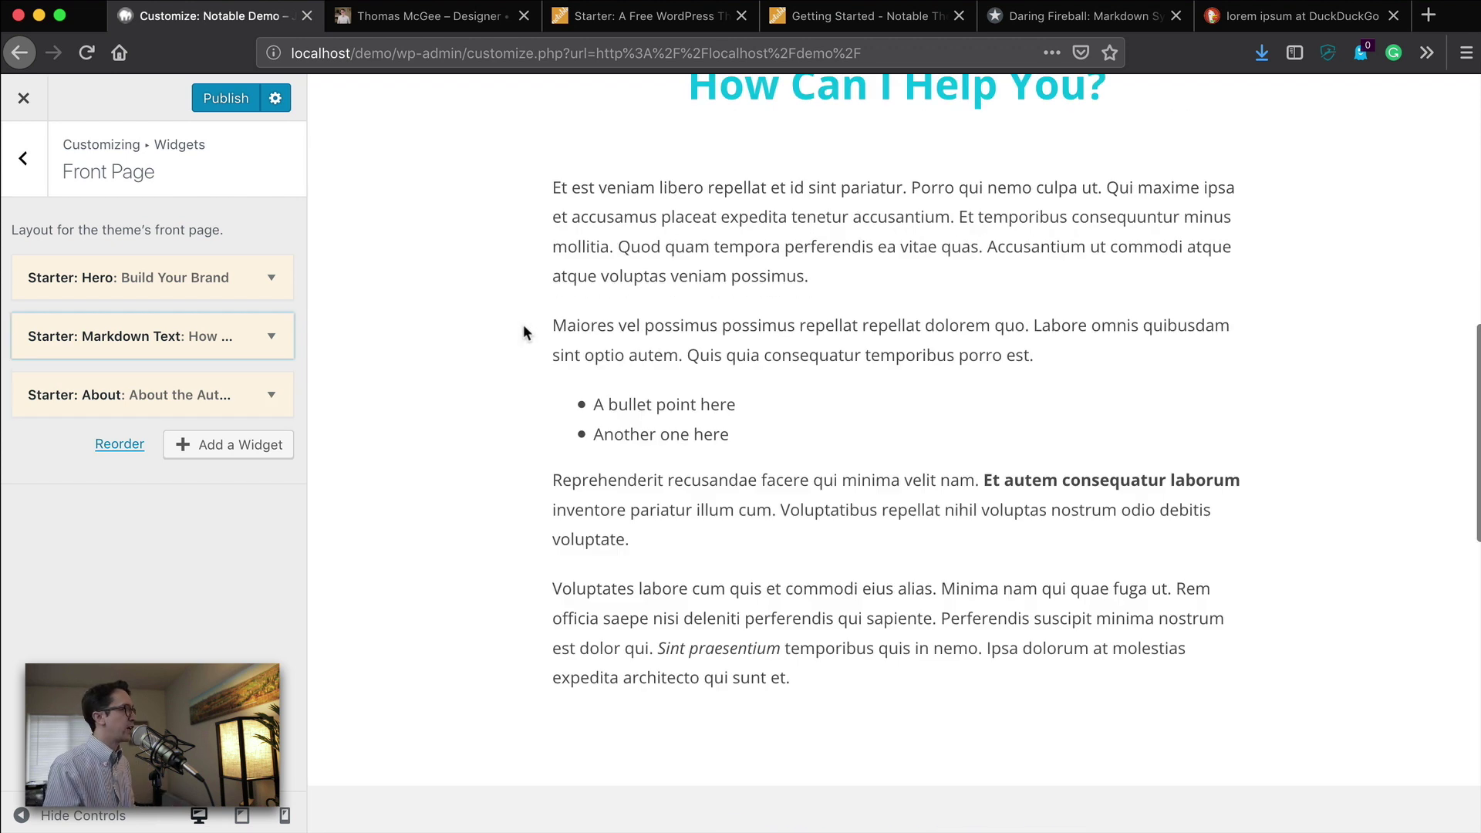
{"action": "scroll", "coordinate": [523, 333], "scroll_direction": "up", "scroll_amount": 1}
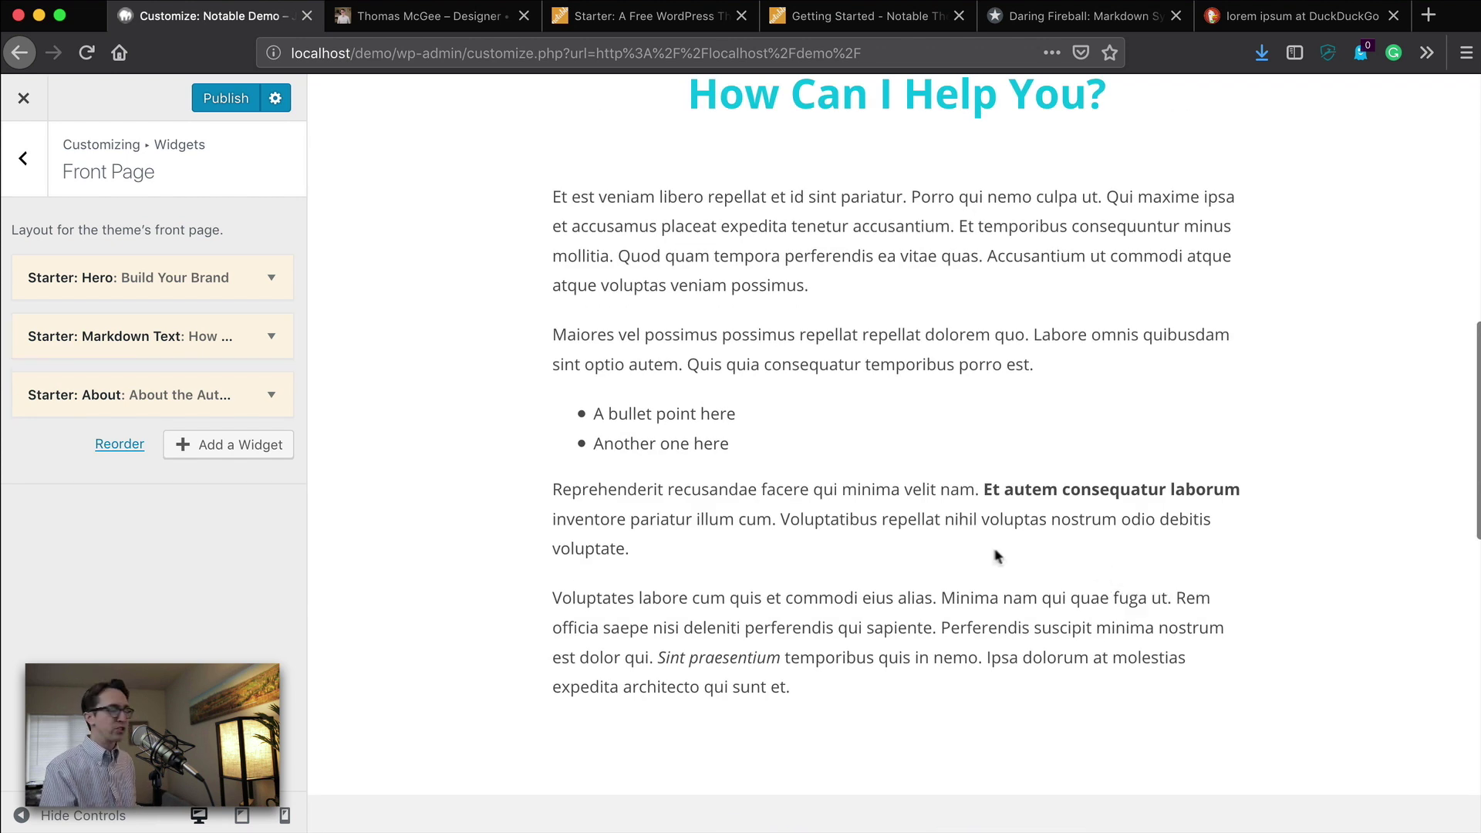
{"action": "left_click", "coordinate": [260, 450]}
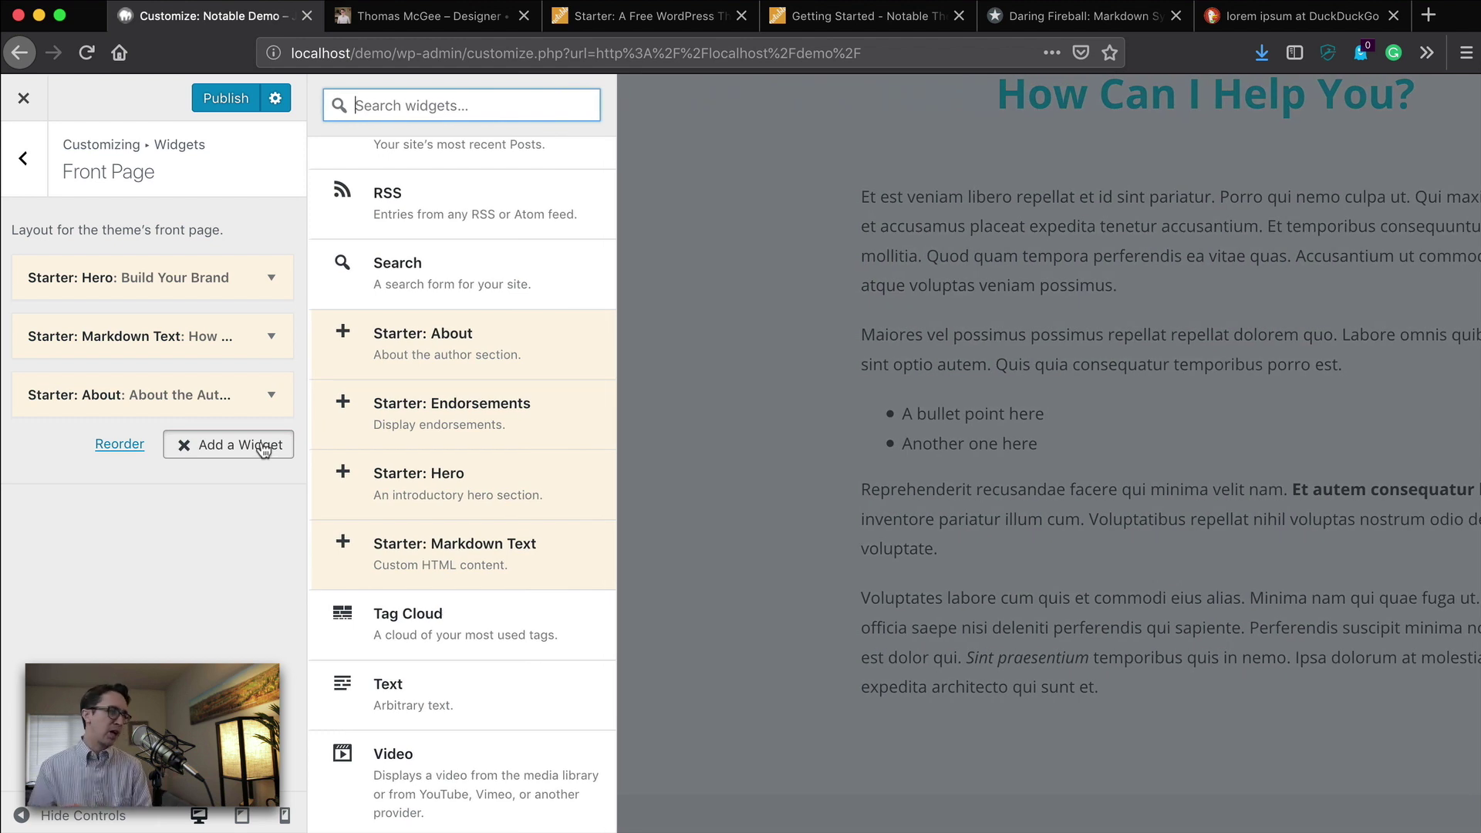
Add a Starter: Endorsements section with the Primary Color Scheme
{"action": "left_click", "coordinate": [467, 437]}
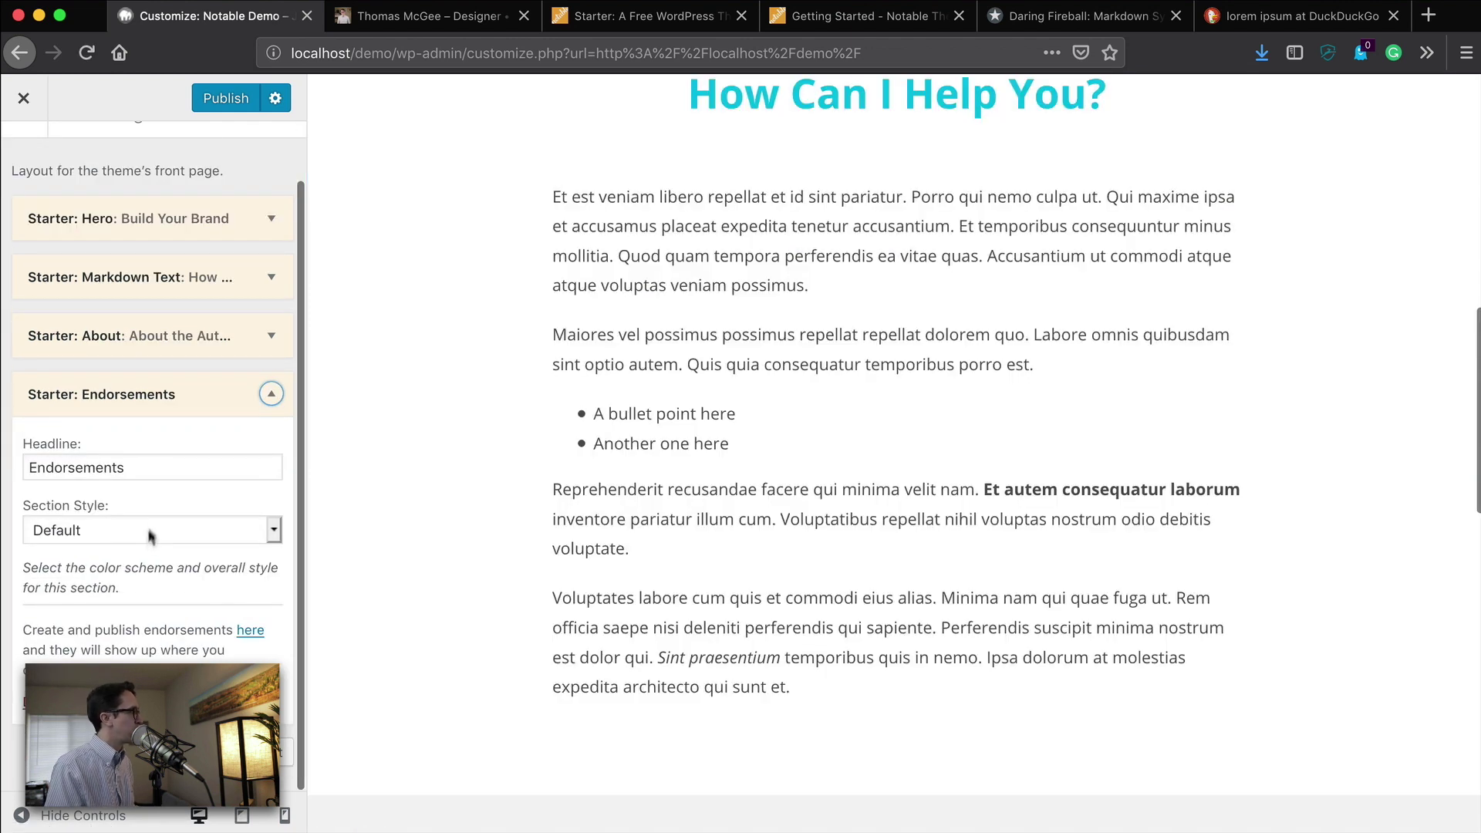
{"action": "left_click", "coordinate": [148, 530]}
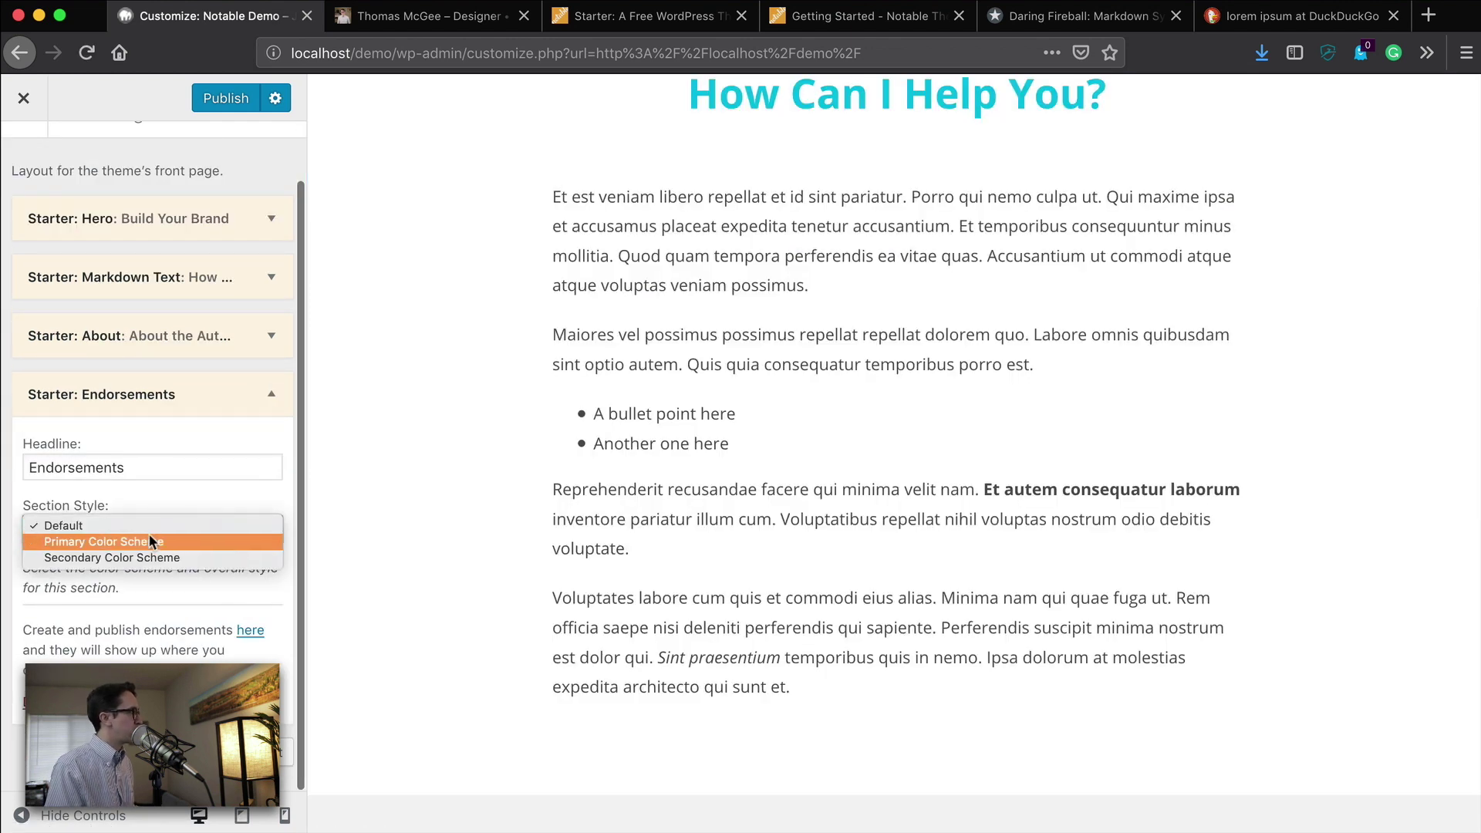
{"action": "left_click", "coordinate": [119, 543]}
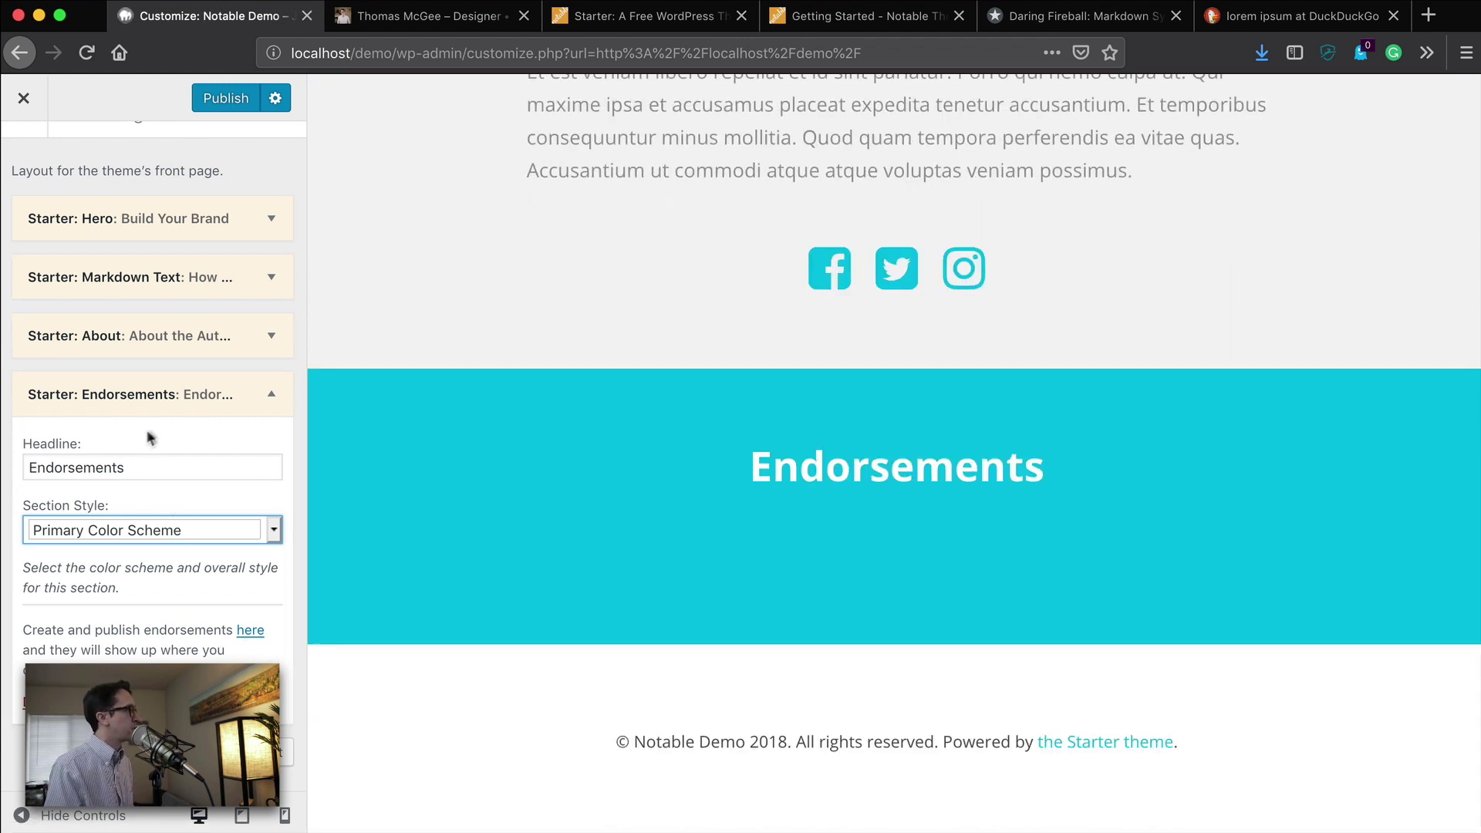
Retitle it 'What People Are Saying' and publish the front page
{"action": "double_click", "coordinate": [171, 462]}
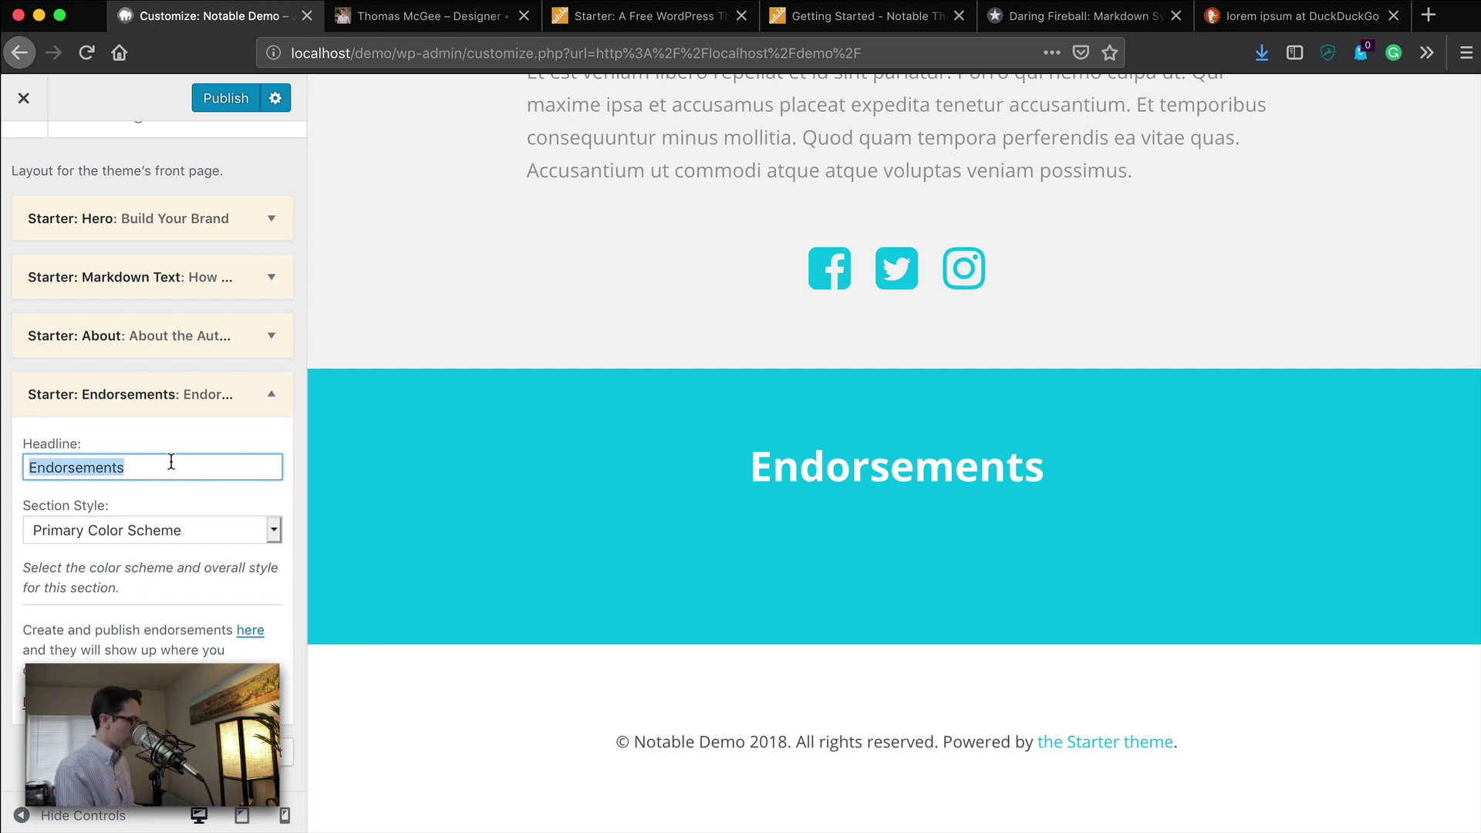
{"action": "type", "text": "What Peopl"}
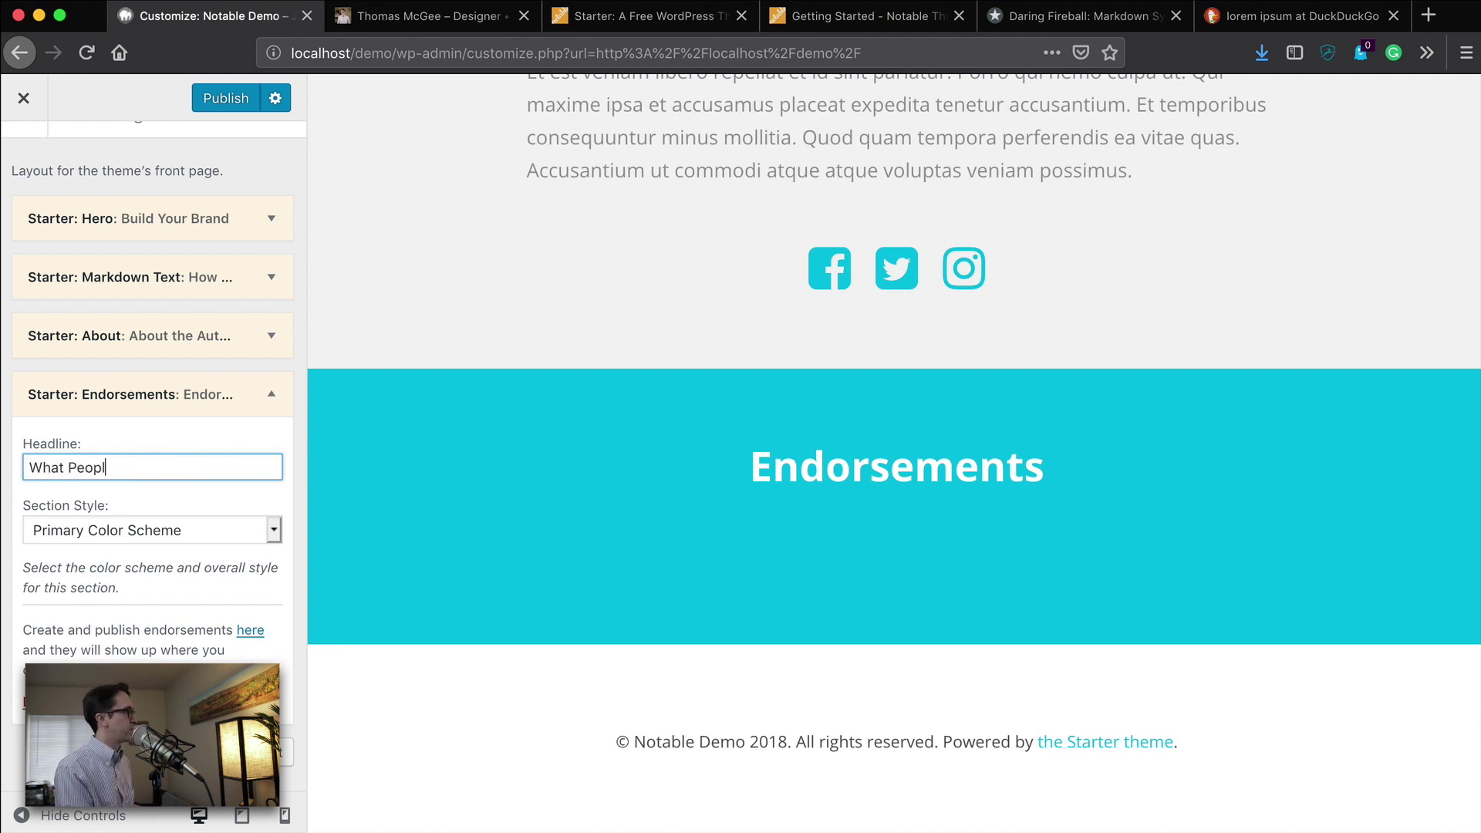
{"action": "type", "text": "ayi"}
{"action": "key", "text": "BackSpace"}
{"action": "key", "text": "BackSpace"}
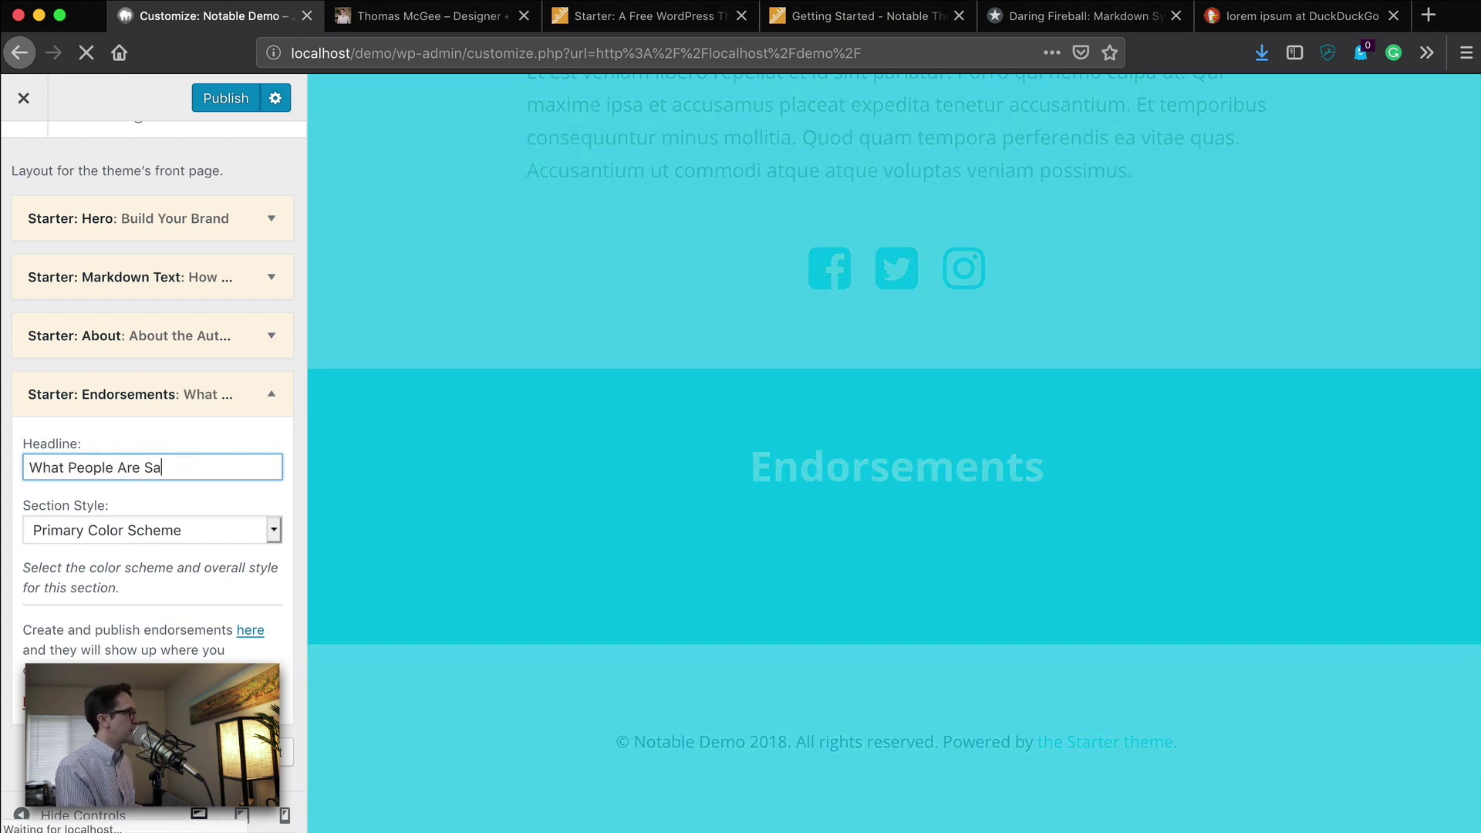
{"action": "type", "text": "ying"}
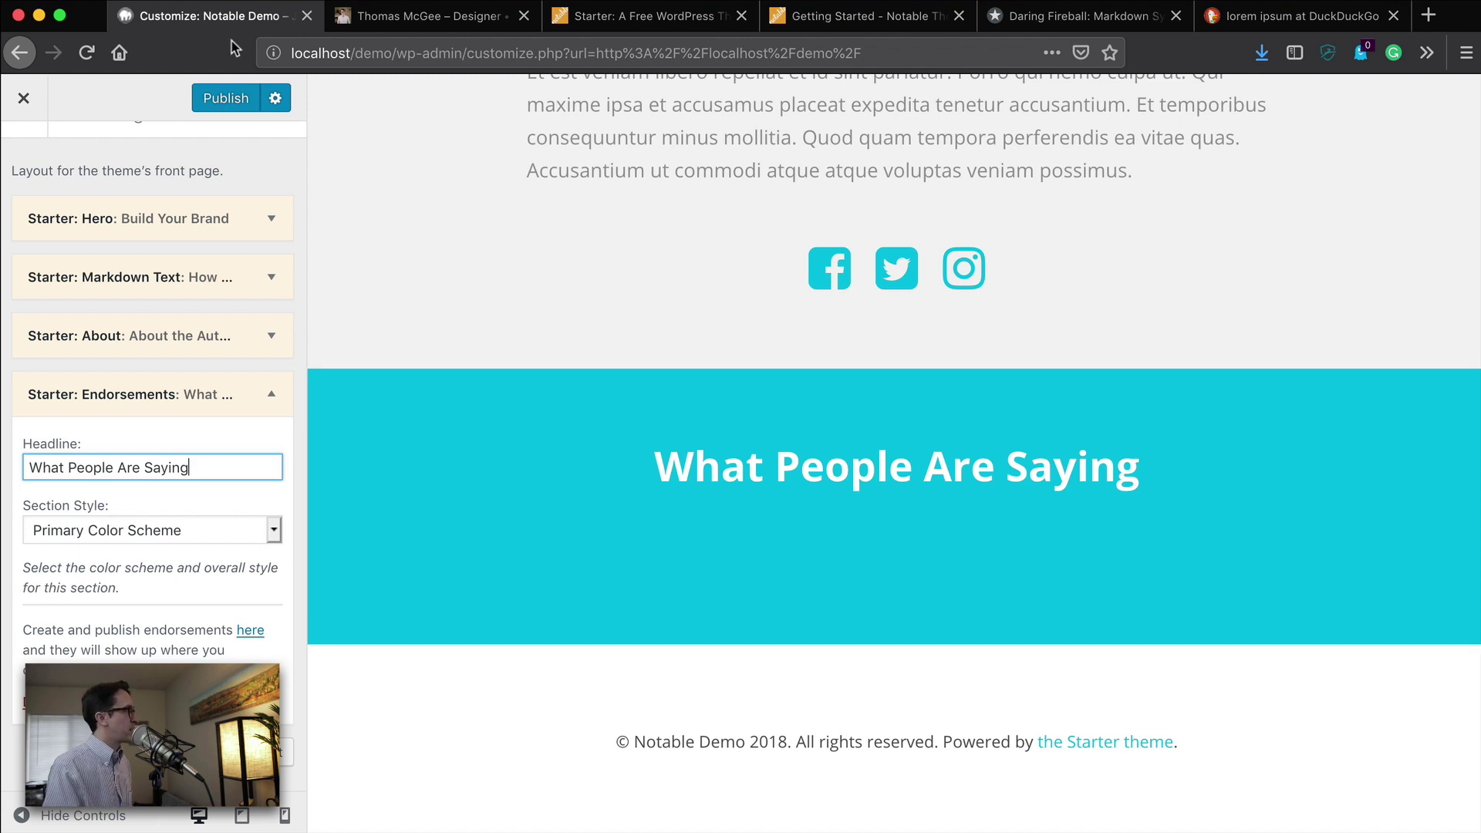
{"action": "left_click", "coordinate": [233, 103]}
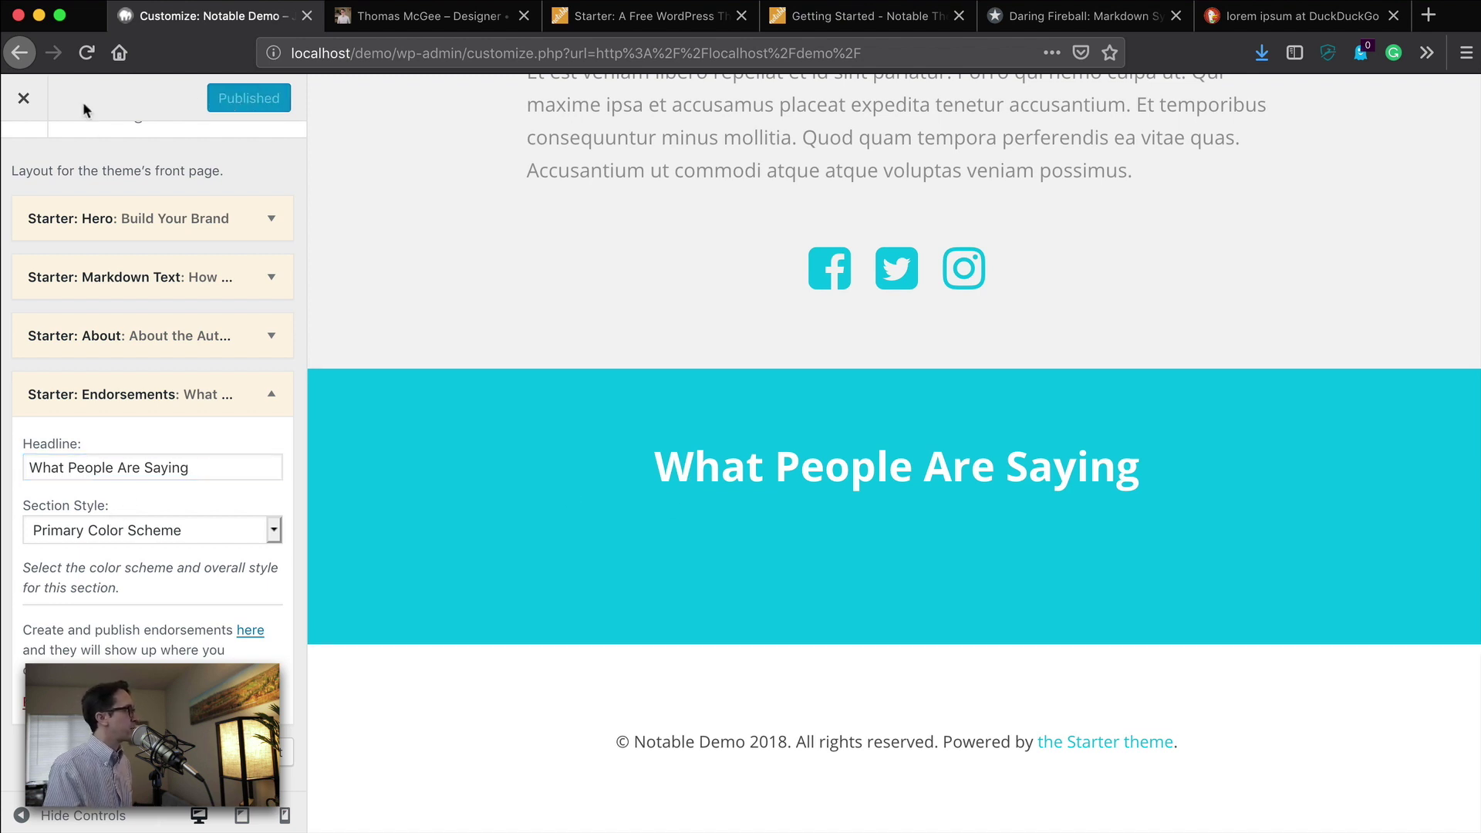
Close the customizer to view the live front page
{"action": "left_click", "coordinate": [23, 98]}
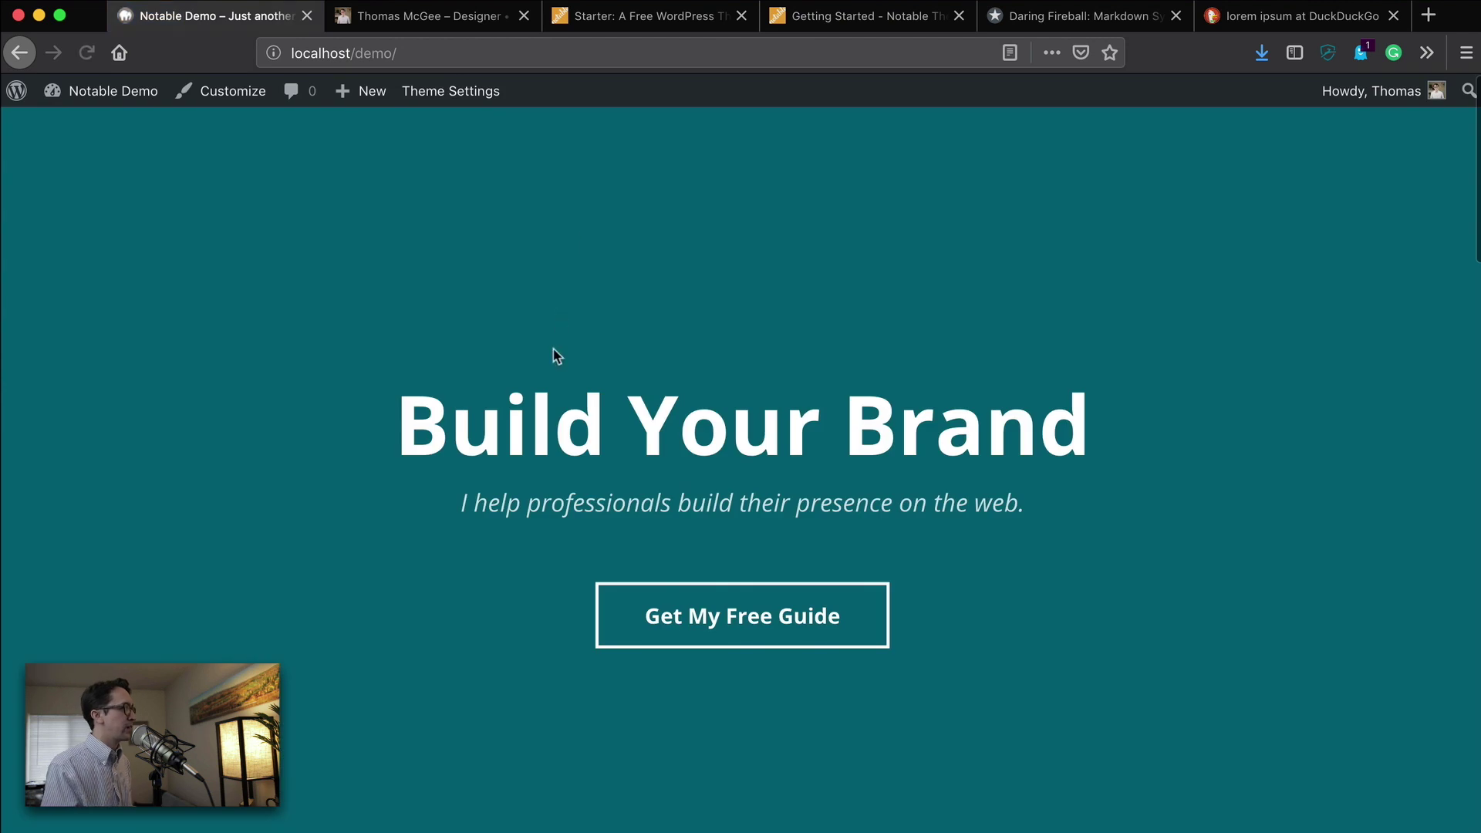
{"action": "scroll", "coordinate": [553, 355], "scroll_direction": "down", "scroll_amount": 3}
{"action": "scroll", "coordinate": [548, 350], "scroll_direction": "down", "scroll_amount": 5}
{"action": "scroll", "coordinate": [548, 347], "scroll_direction": "down", "scroll_amount": 5}
{"action": "scroll", "coordinate": [549, 341], "scroll_direction": "down", "scroll_amount": 4}
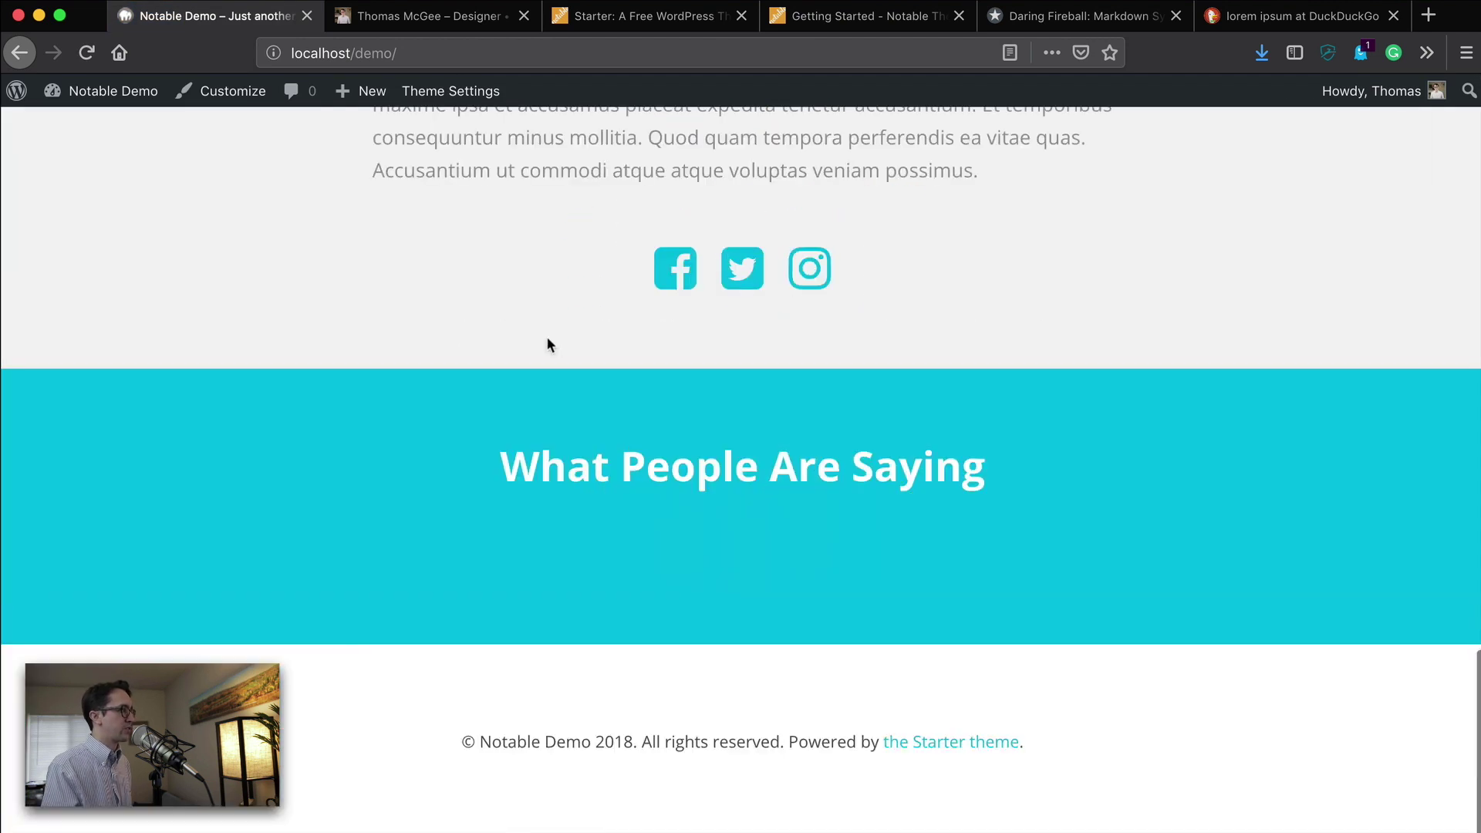
{"action": "scroll", "coordinate": [548, 344], "scroll_direction": "up", "scroll_amount": 5}
{"action": "scroll", "coordinate": [547, 344], "scroll_direction": "up", "scroll_amount": 5}
{"action": "scroll", "coordinate": [549, 344], "scroll_direction": "up", "scroll_amount": 5}
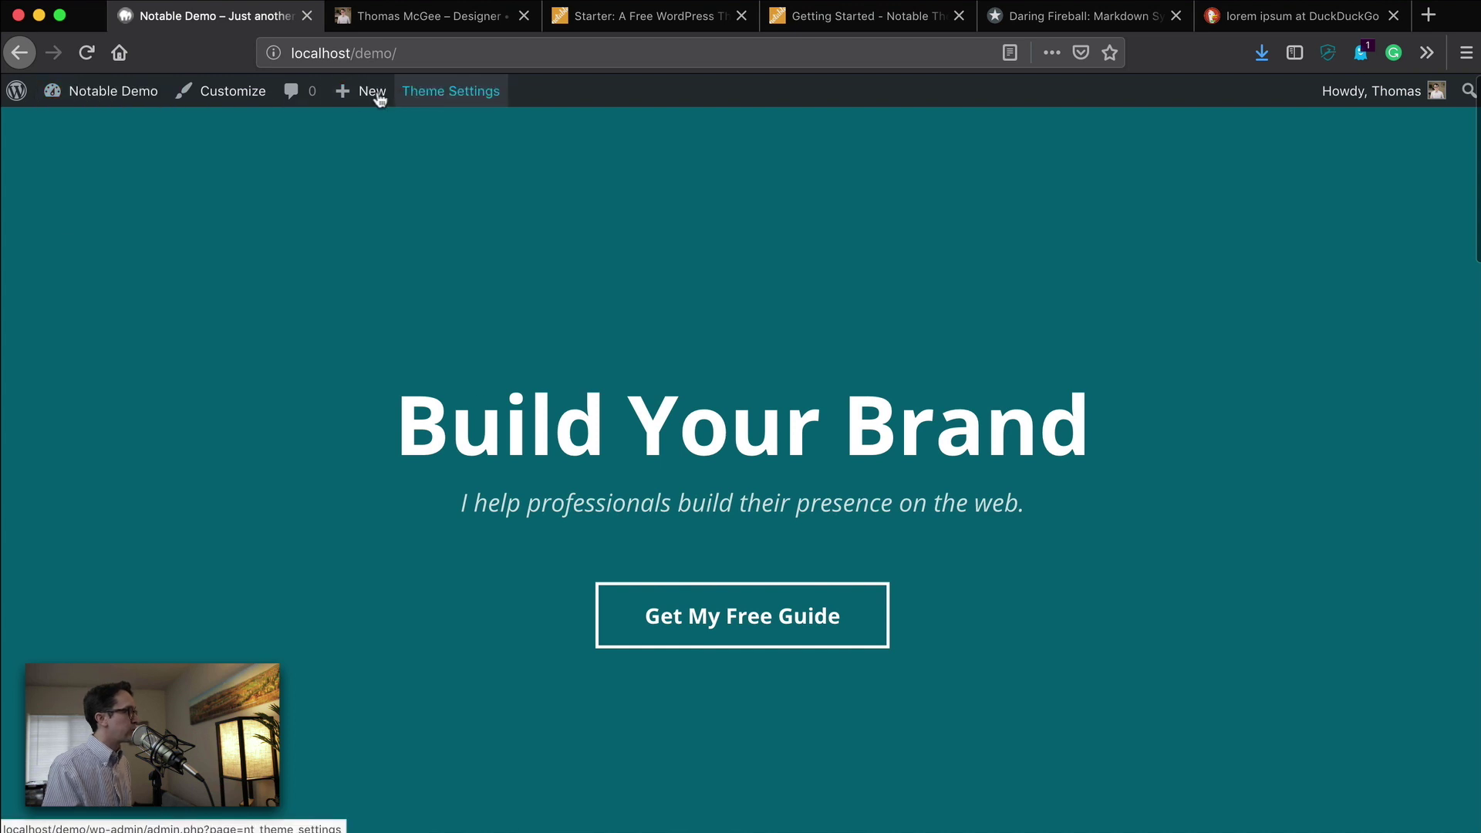
{"action": "mouse_move", "coordinate": [362, 90]}
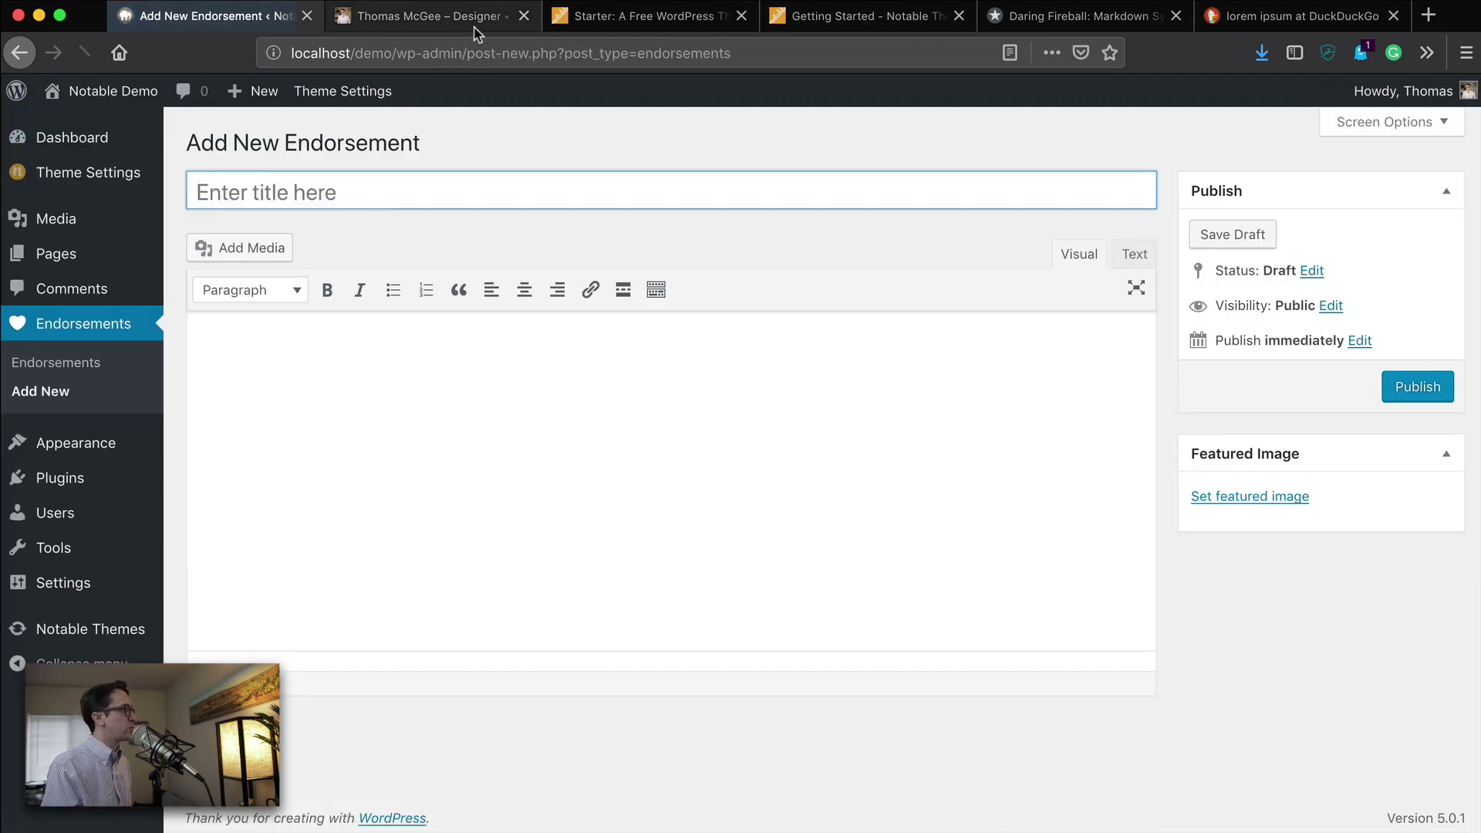
Select John Meese's testimonial on thomasmcgee.me, then return to the endorsement draft
{"action": "left_click", "coordinate": [463, 16]}
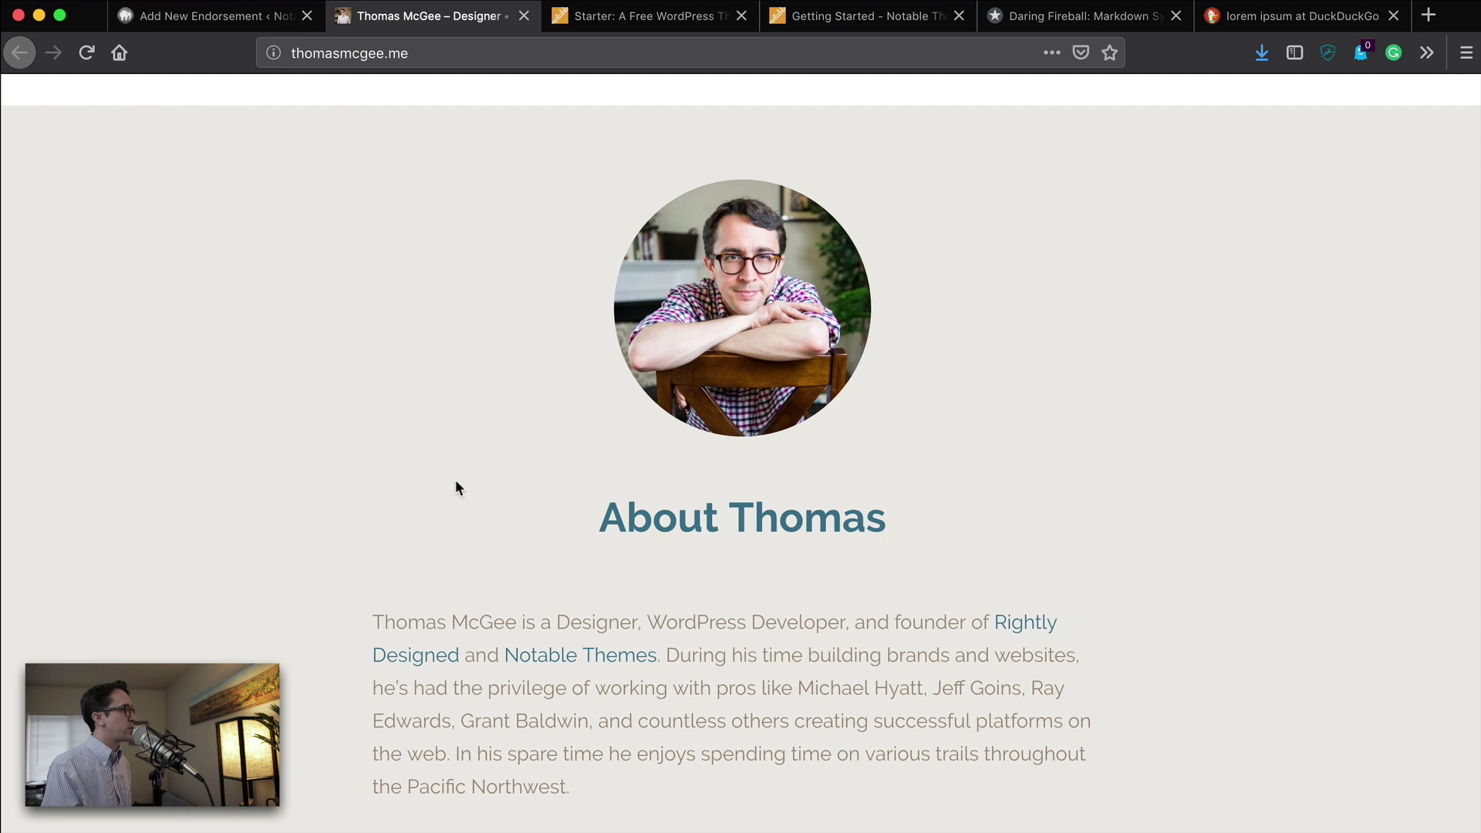
{"action": "scroll", "coordinate": [455, 479], "scroll_direction": "down", "scroll_amount": 10}
{"action": "scroll", "coordinate": [456, 486], "scroll_direction": "up", "scroll_amount": 5}
{"action": "scroll", "coordinate": [452, 480], "scroll_direction": "down", "scroll_amount": 5}
{"action": "scroll", "coordinate": [549, 512], "scroll_direction": "up", "scroll_amount": 2}
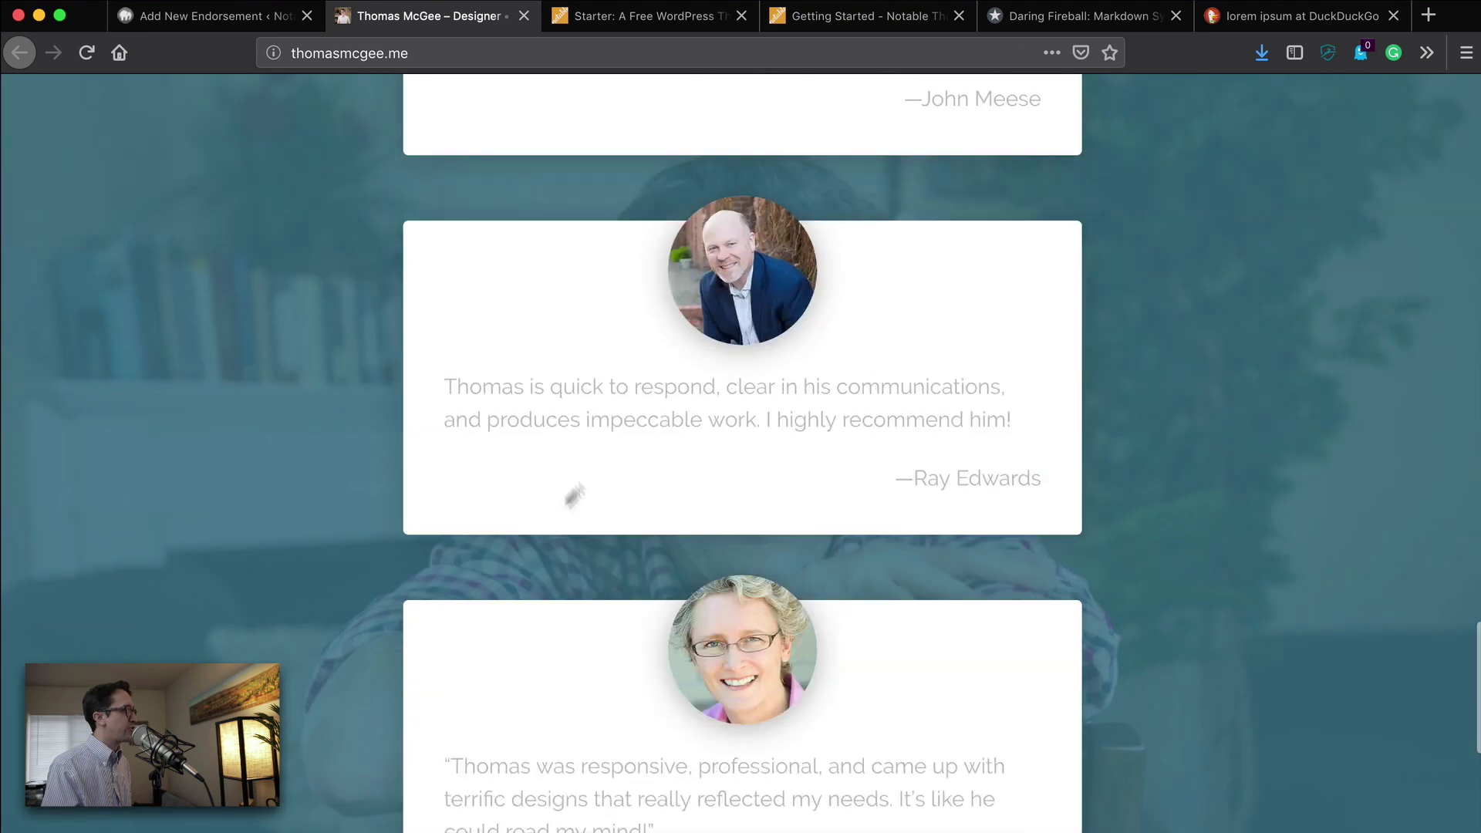
{"action": "scroll", "coordinate": [574, 496], "scroll_direction": "up", "scroll_amount": 1}
{"action": "scroll", "coordinate": [574, 496], "scroll_direction": "up", "scroll_amount": 3}
{"action": "scroll", "coordinate": [574, 496], "scroll_direction": "up", "scroll_amount": 2}
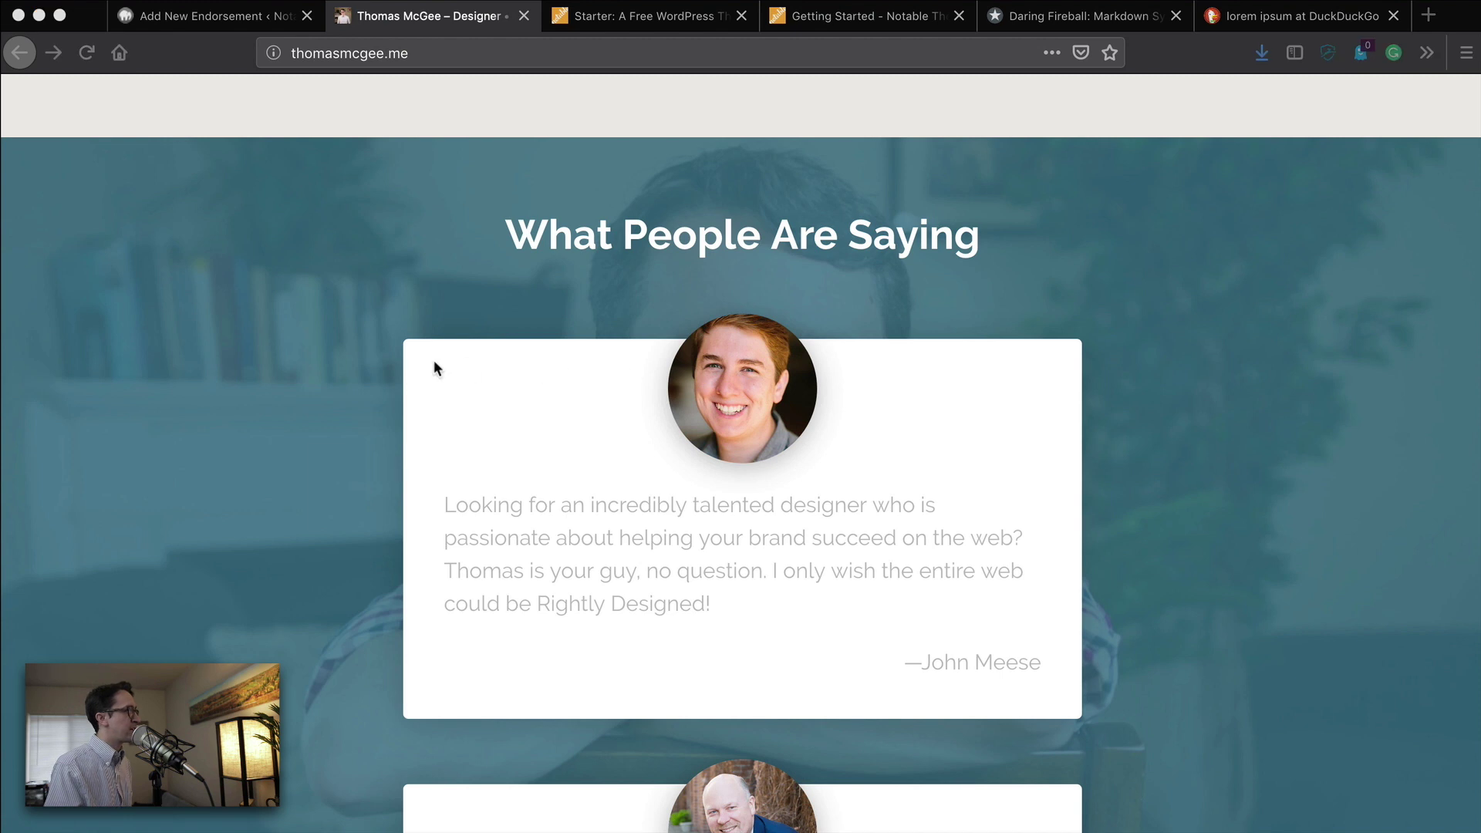
{"action": "left_click_drag", "start_coordinate": [742, 607], "coordinate": [410, 505]}
{"action": "key", "text": "ctrl+c"}
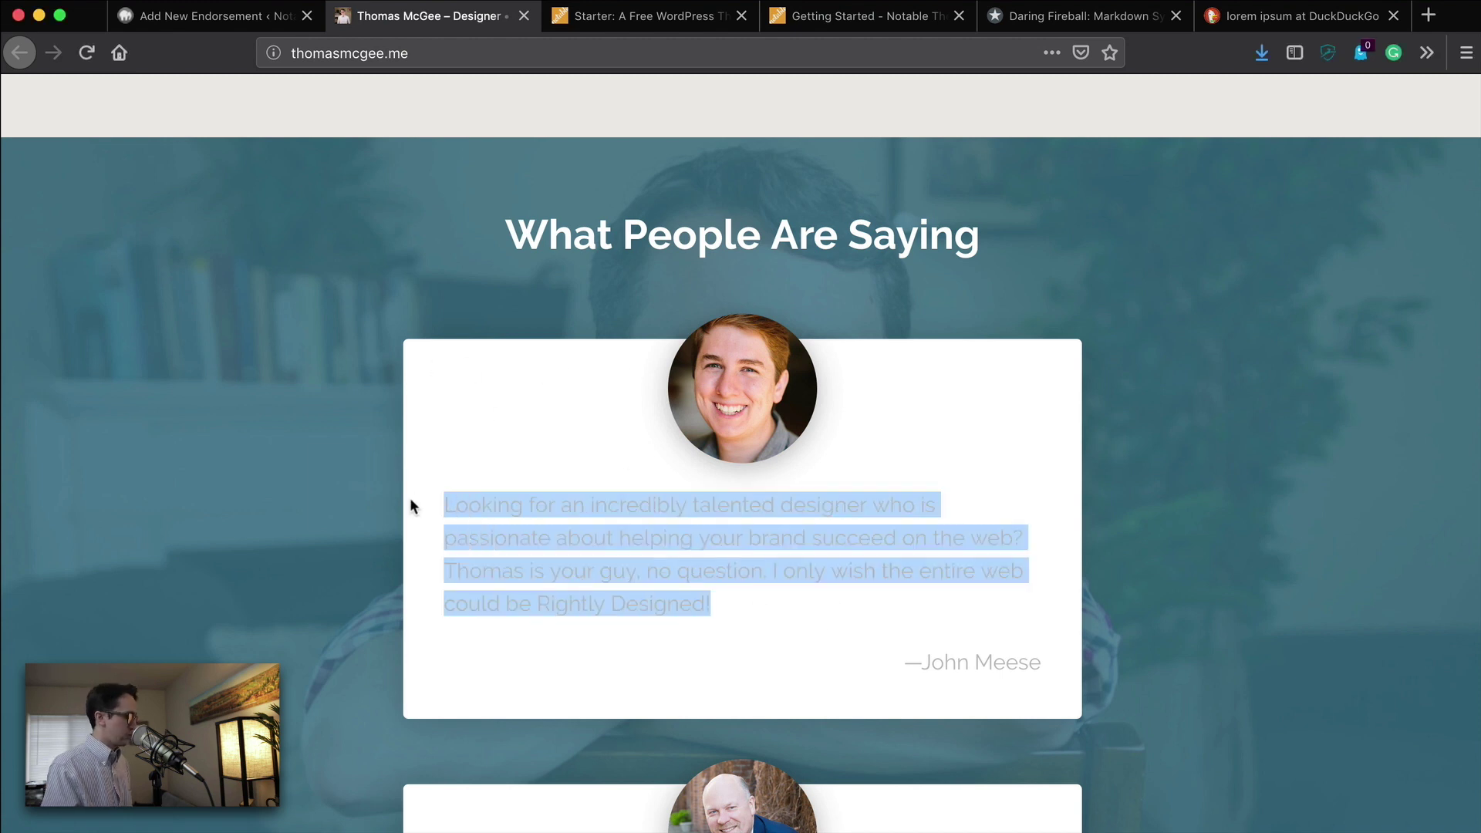
{"action": "key", "text": "ctrl+shift+Tab"}
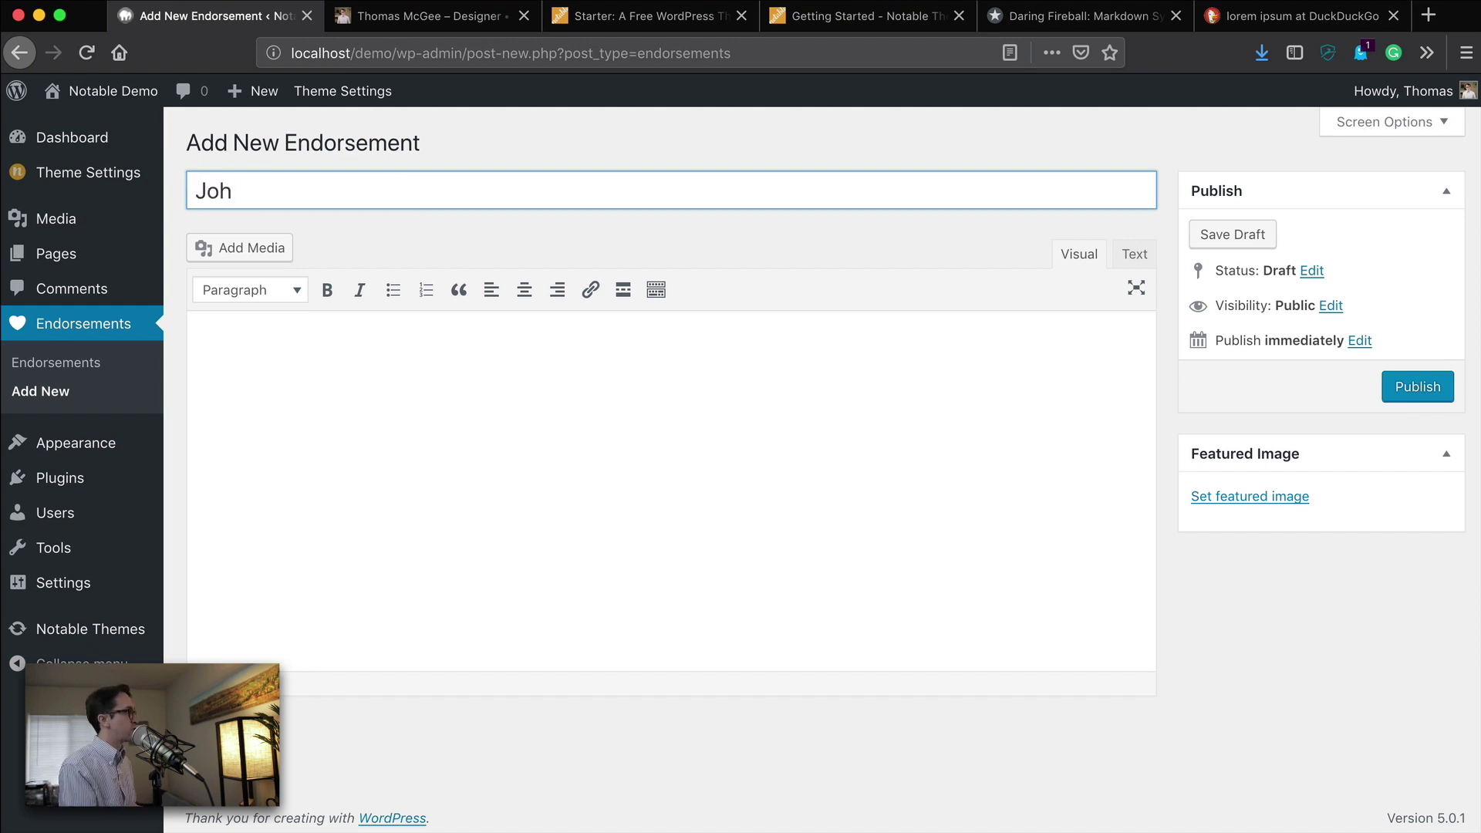
Paste John Meese's testimonial as the body and upload his portrait
{"action": "left_click", "coordinate": [467, 352]}
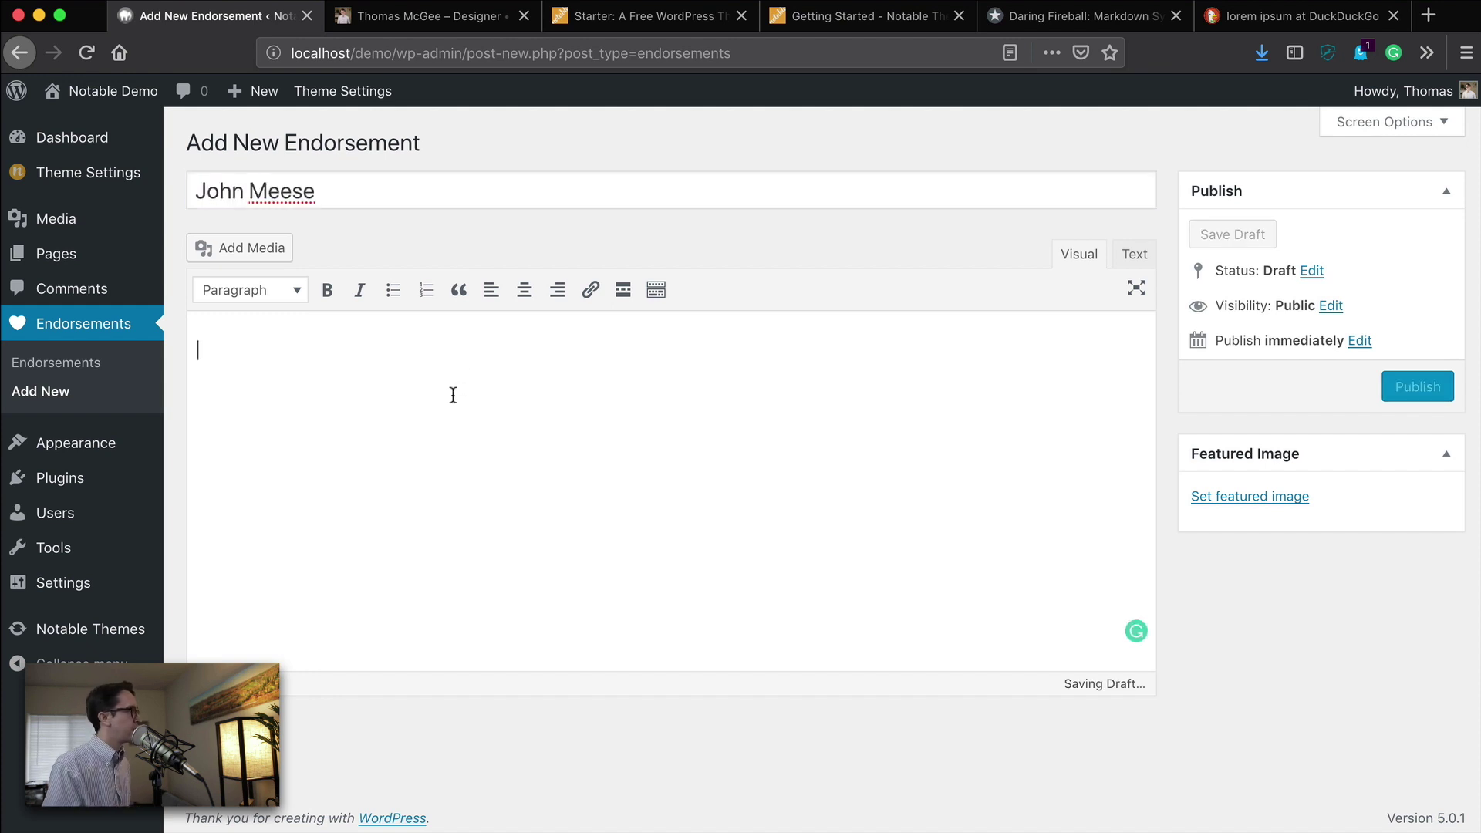
{"action": "key", "text": "ctrl+v"}
{"action": "left_click", "coordinate": [1279, 498]}
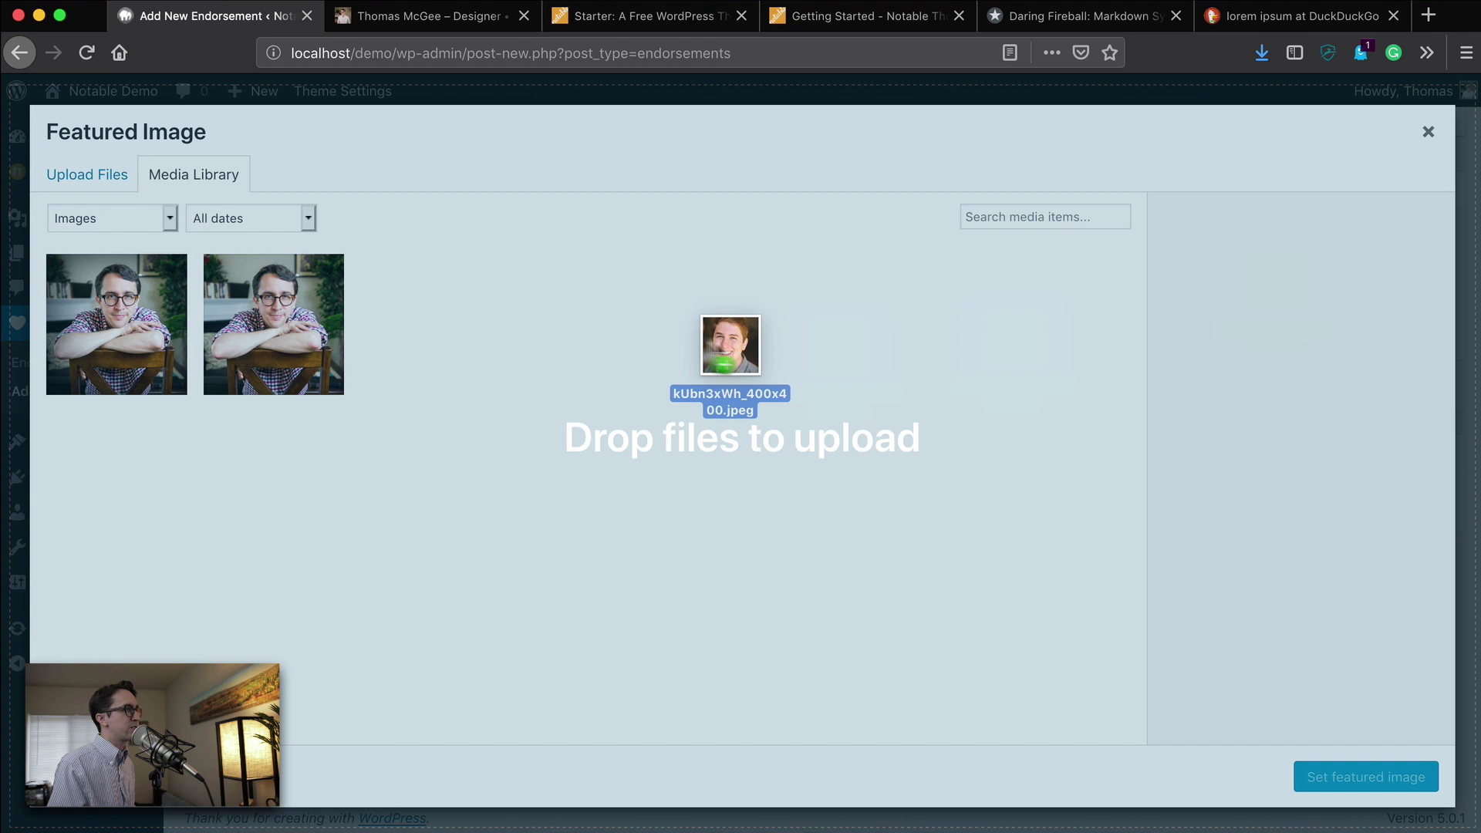
{"action": "left_click_drag", "start_coordinate": [728, 343], "coordinate": [741, 382]}
Make the portrait the featured image, publish the endorsement, and visit the site
{"action": "left_click", "coordinate": [1366, 777]}
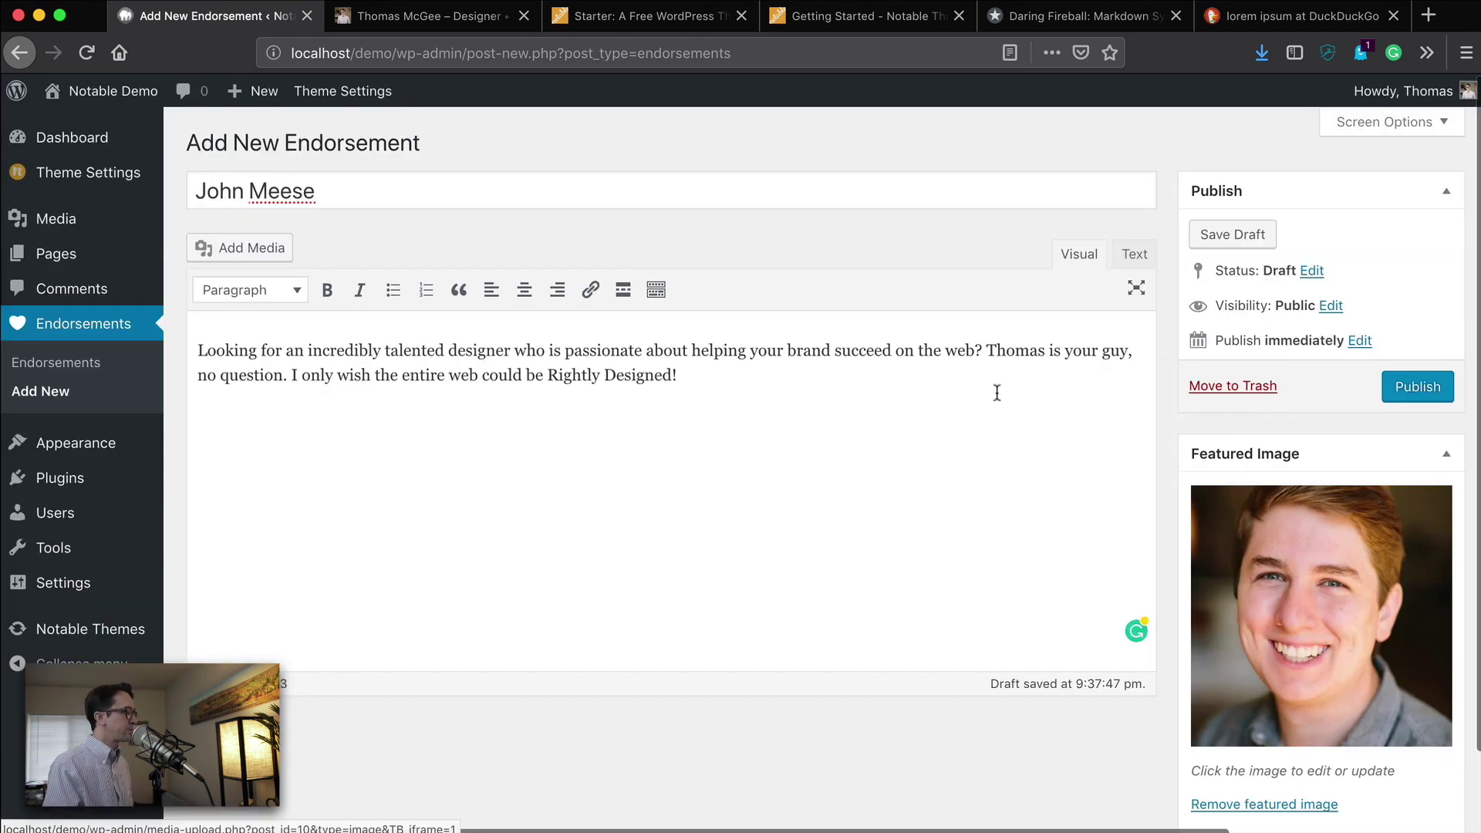
{"action": "left_click", "coordinate": [1433, 389]}
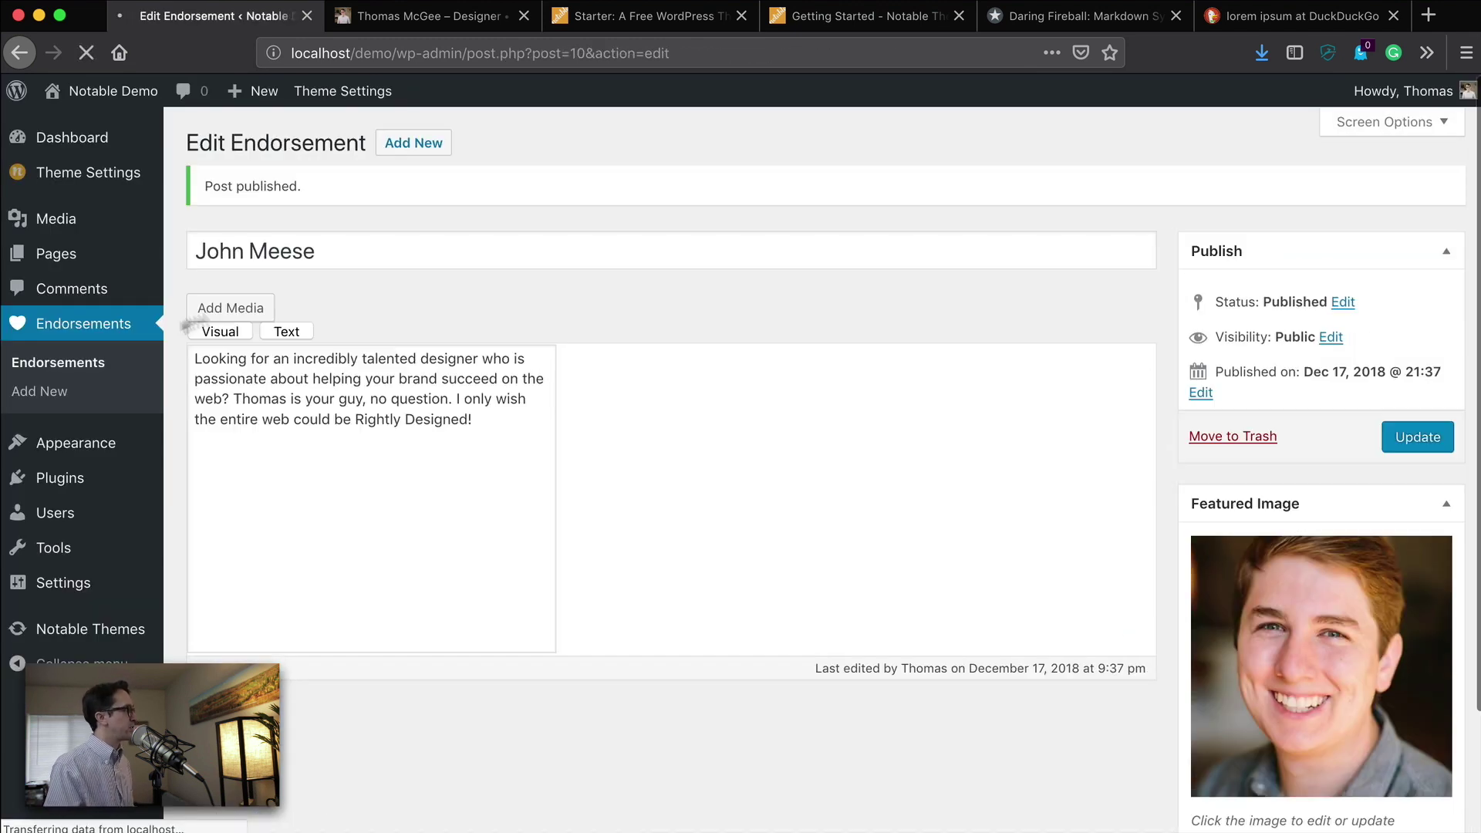
{"action": "left_click", "coordinate": [111, 94]}
{"action": "scroll", "coordinate": [408, 353], "scroll_direction": "down", "scroll_amount": 10}
{"action": "scroll", "coordinate": [401, 351], "scroll_direction": "down", "scroll_amount": 5}
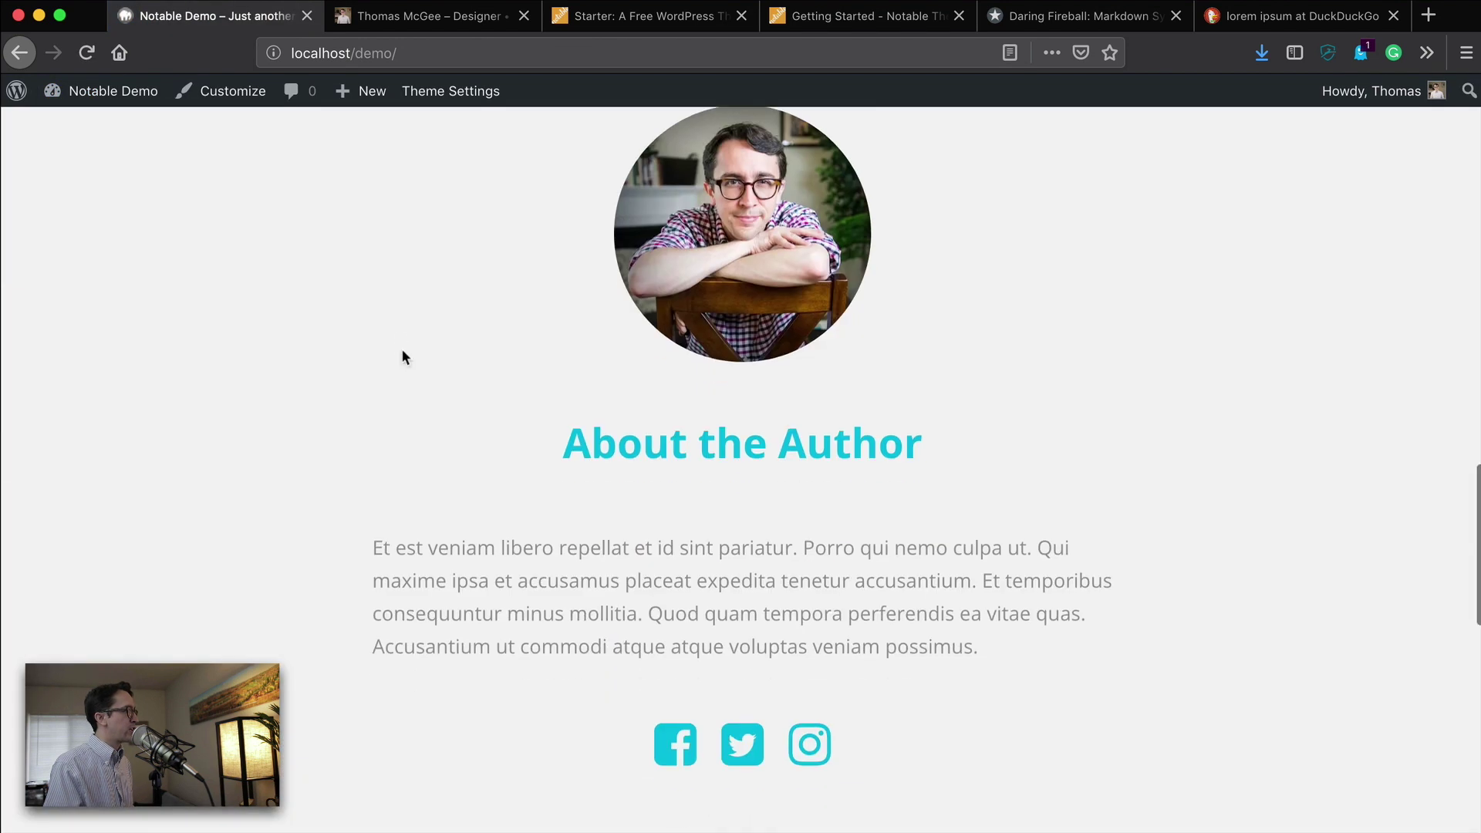
{"action": "scroll", "coordinate": [402, 351], "scroll_direction": "down", "scroll_amount": 5}
{"action": "scroll", "coordinate": [401, 351], "scroll_direction": "down", "scroll_amount": 1}
{"action": "scroll", "coordinate": [401, 351], "scroll_direction": "down", "scroll_amount": 3}
{"action": "scroll", "coordinate": [393, 347], "scroll_direction": "up", "scroll_amount": 2}
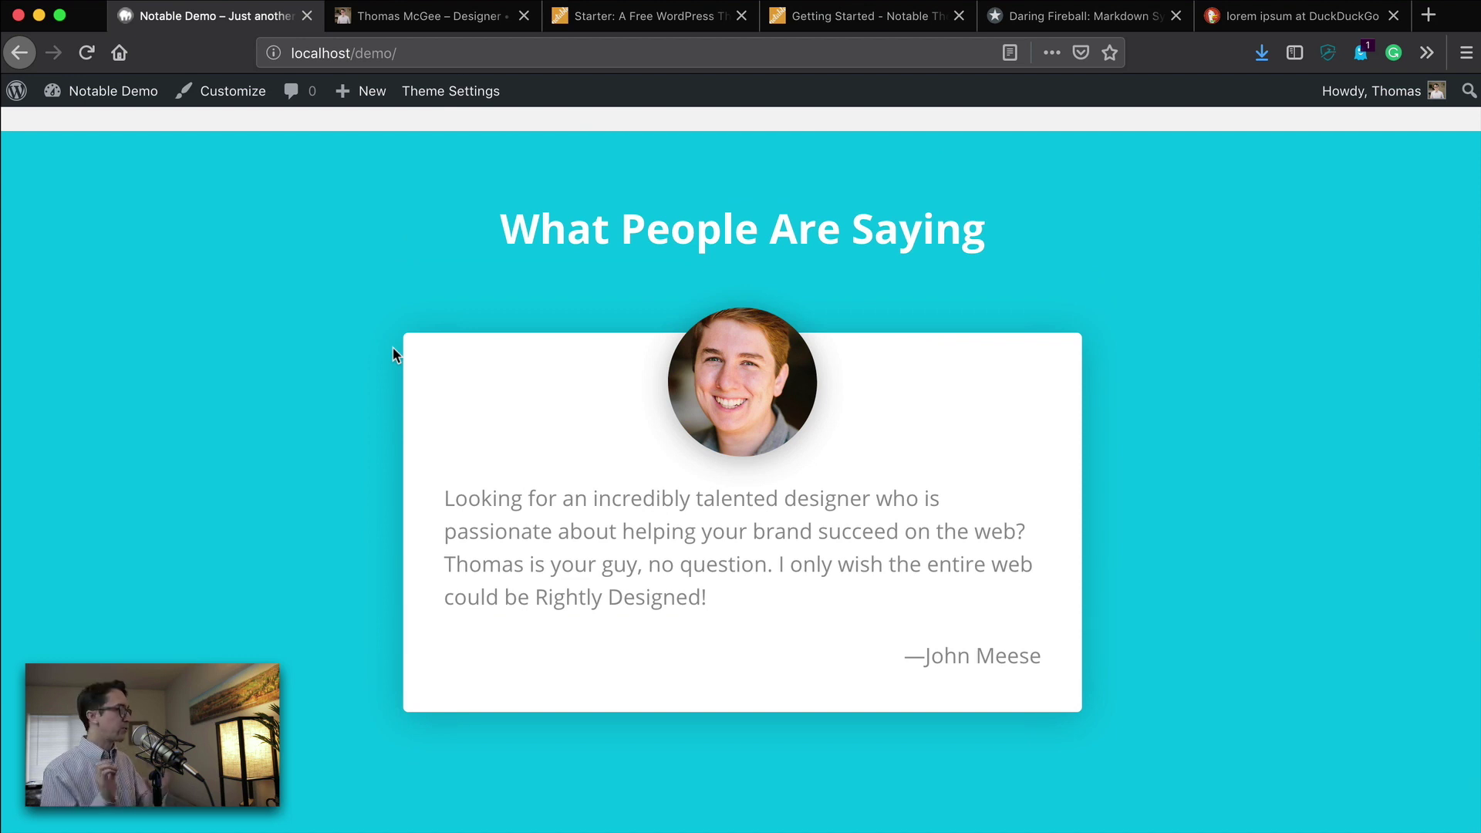
{"action": "scroll", "coordinate": [335, 333], "scroll_direction": "up", "scroll_amount": 3}
{"action": "scroll", "coordinate": [342, 338], "scroll_direction": "up", "scroll_amount": 5}
{"action": "scroll", "coordinate": [341, 338], "scroll_direction": "up", "scroll_amount": 7}
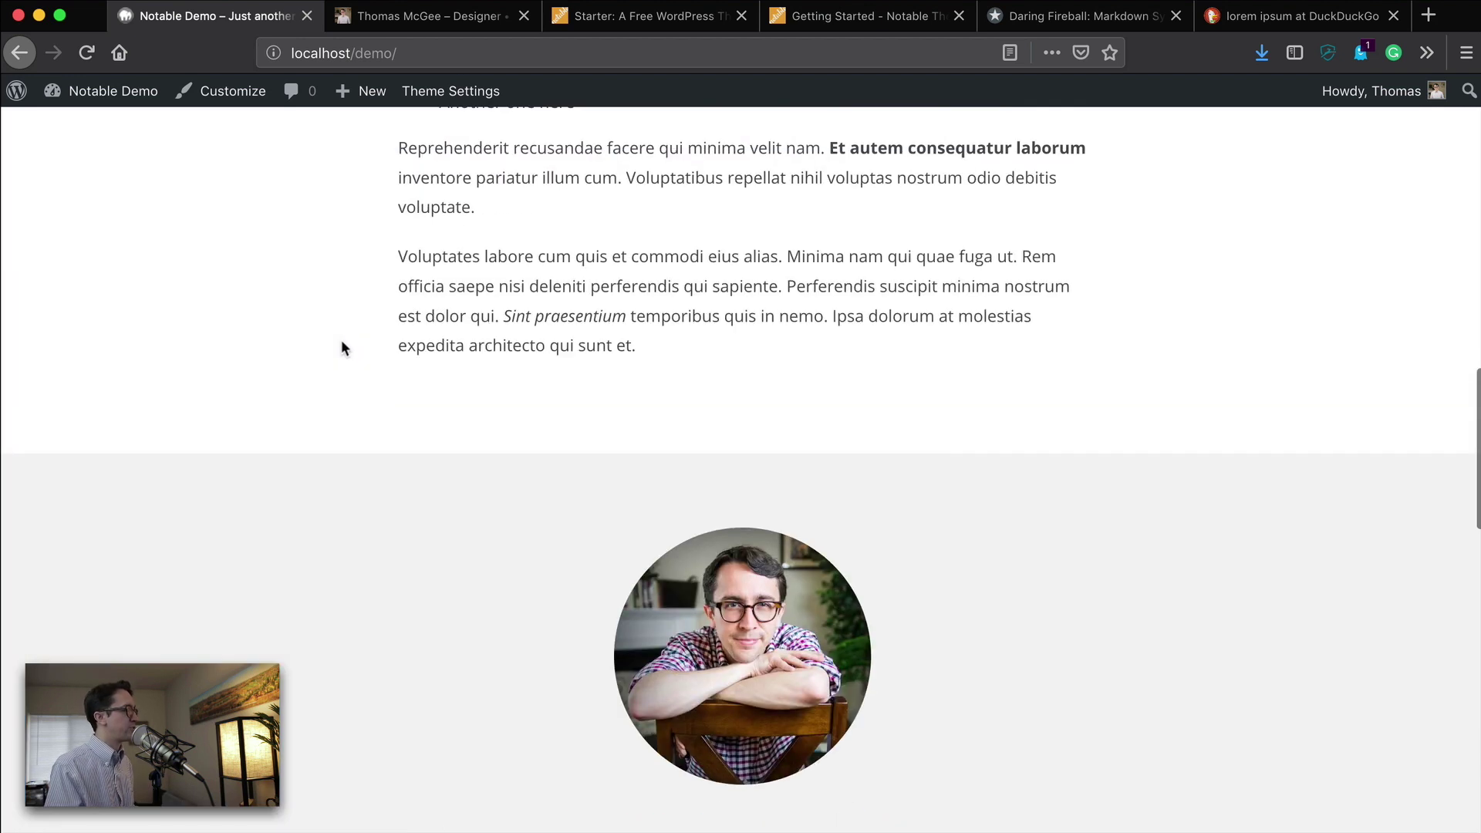
{"action": "scroll", "coordinate": [347, 347], "scroll_direction": "up", "scroll_amount": 5}
{"action": "scroll", "coordinate": [351, 347], "scroll_direction": "up", "scroll_amount": 5}
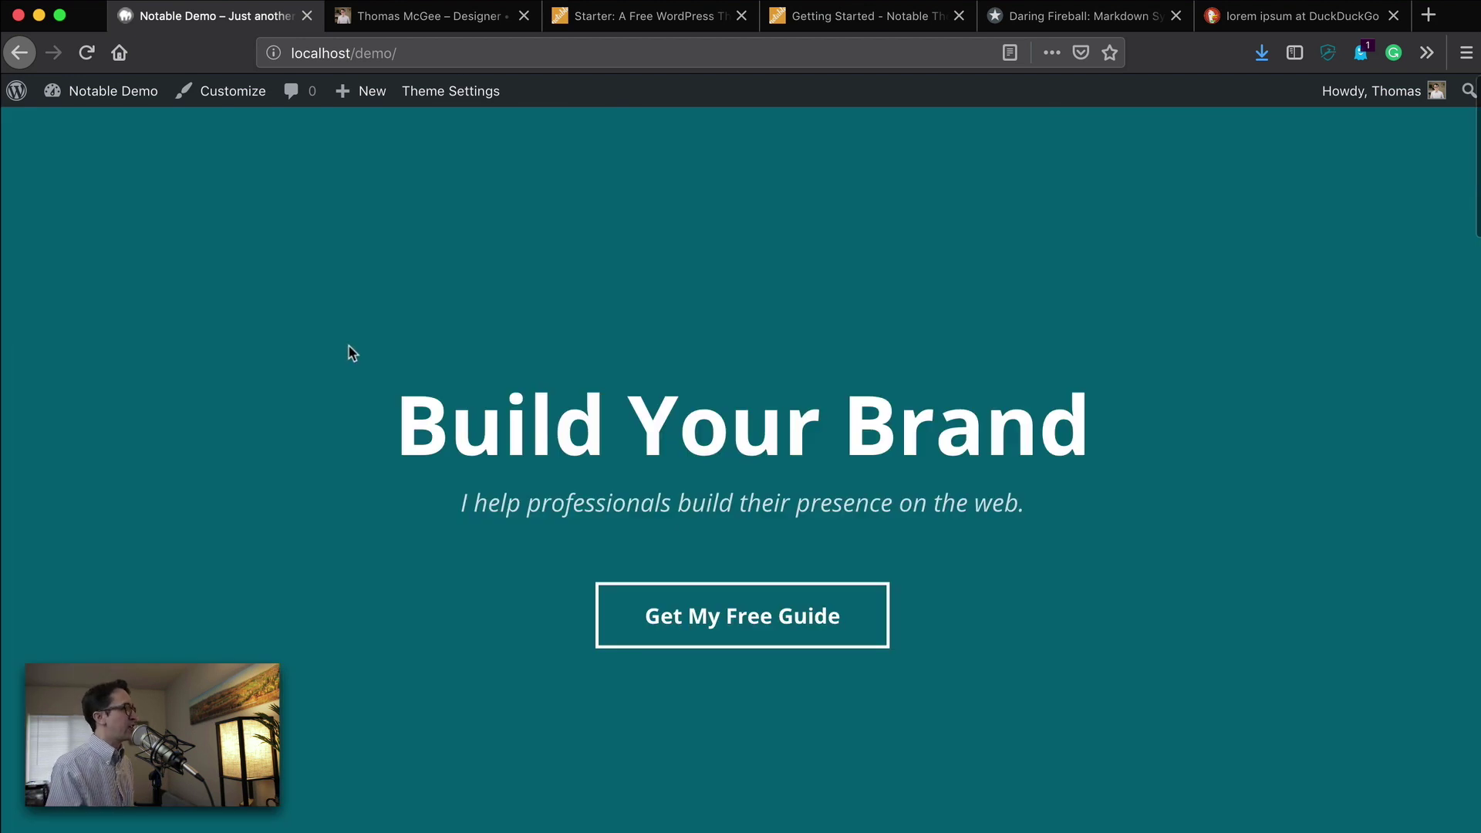
Return to the Customizer from the live front page
{"action": "left_click", "coordinate": [217, 99]}
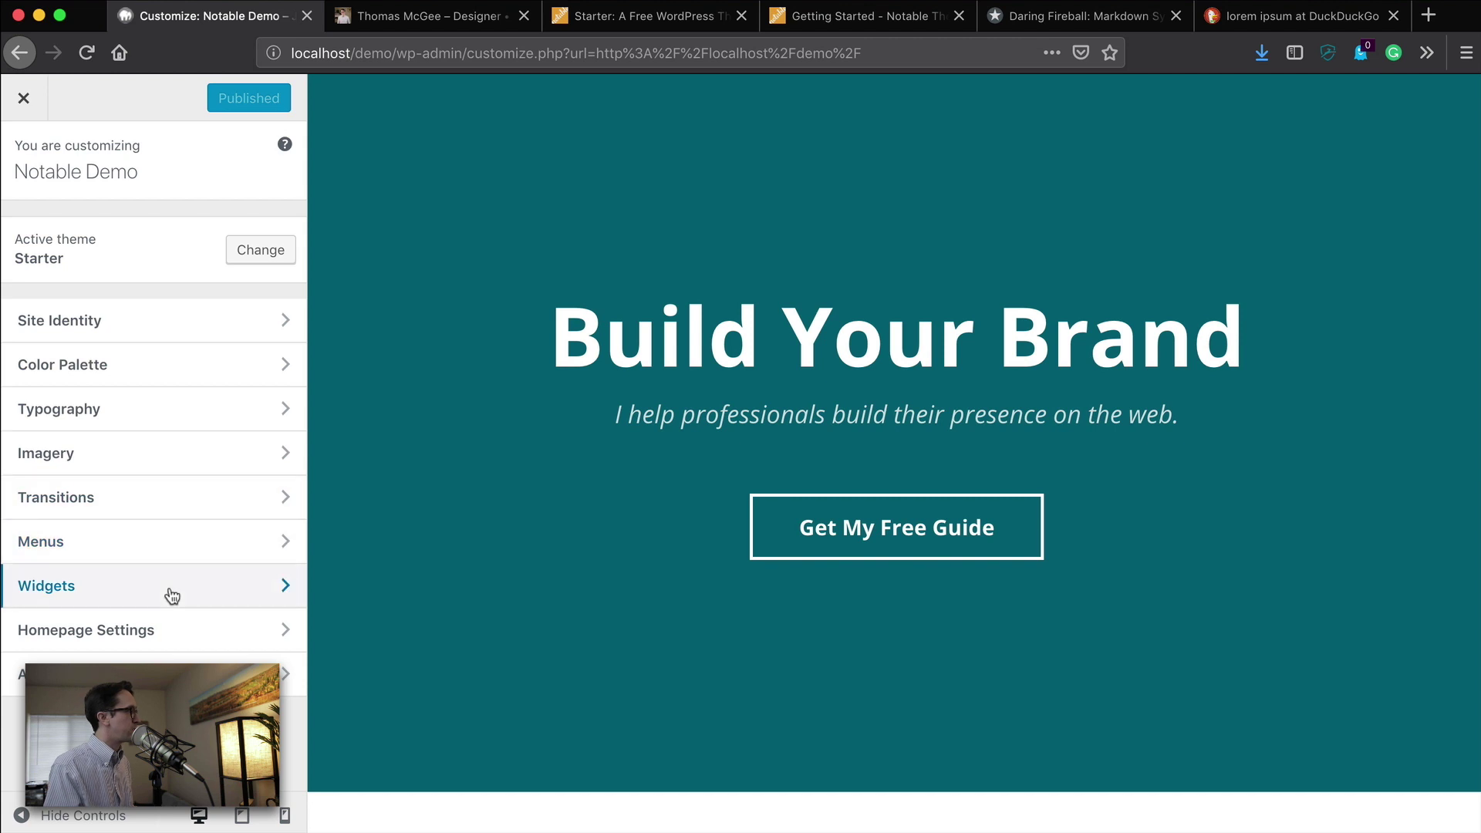
Set the primary body typeface to PT Serif, replacing Passero One
{"action": "left_click", "coordinate": [181, 411]}
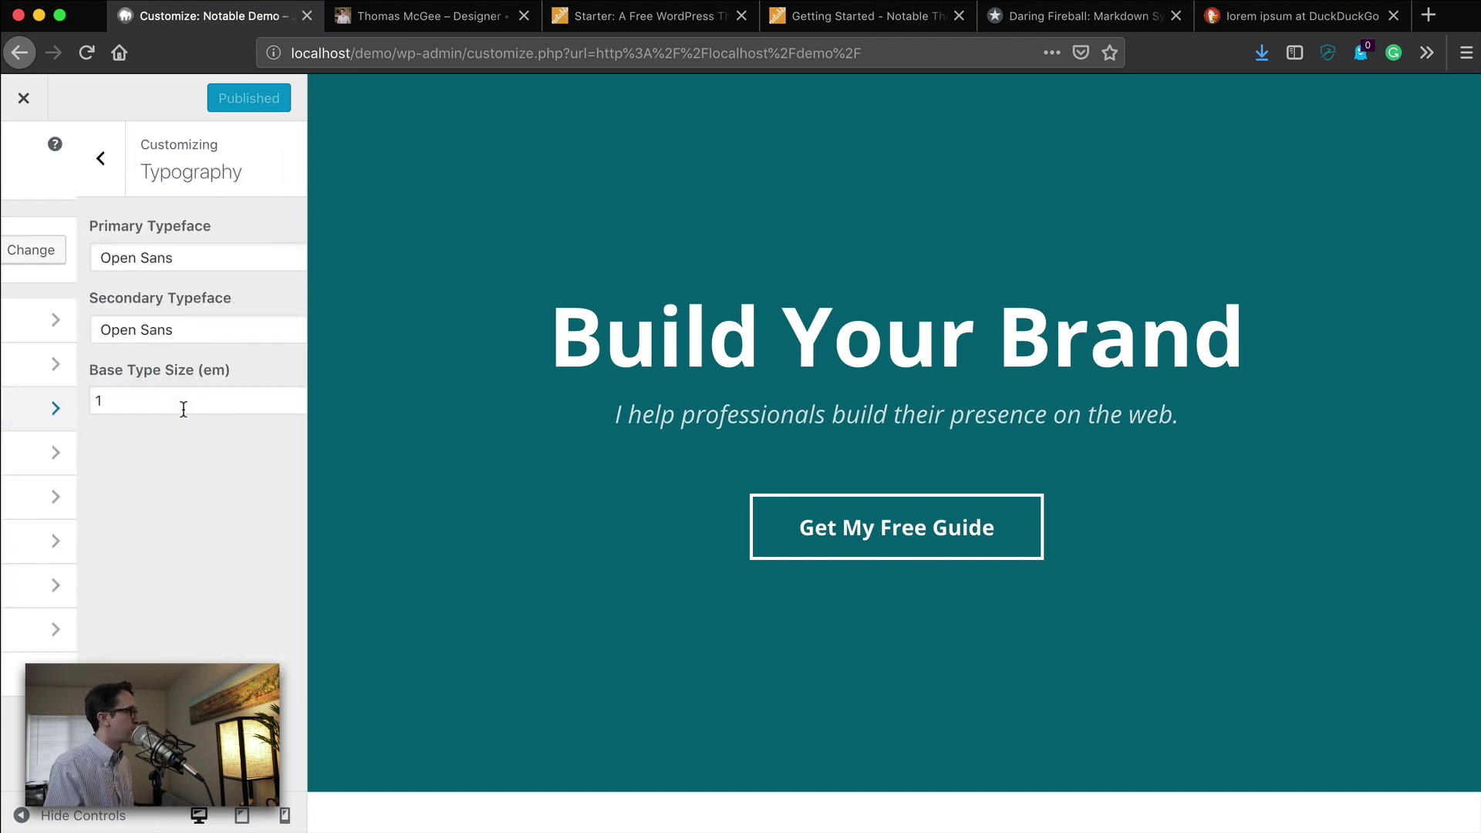
{"action": "left_click", "coordinate": [210, 254]}
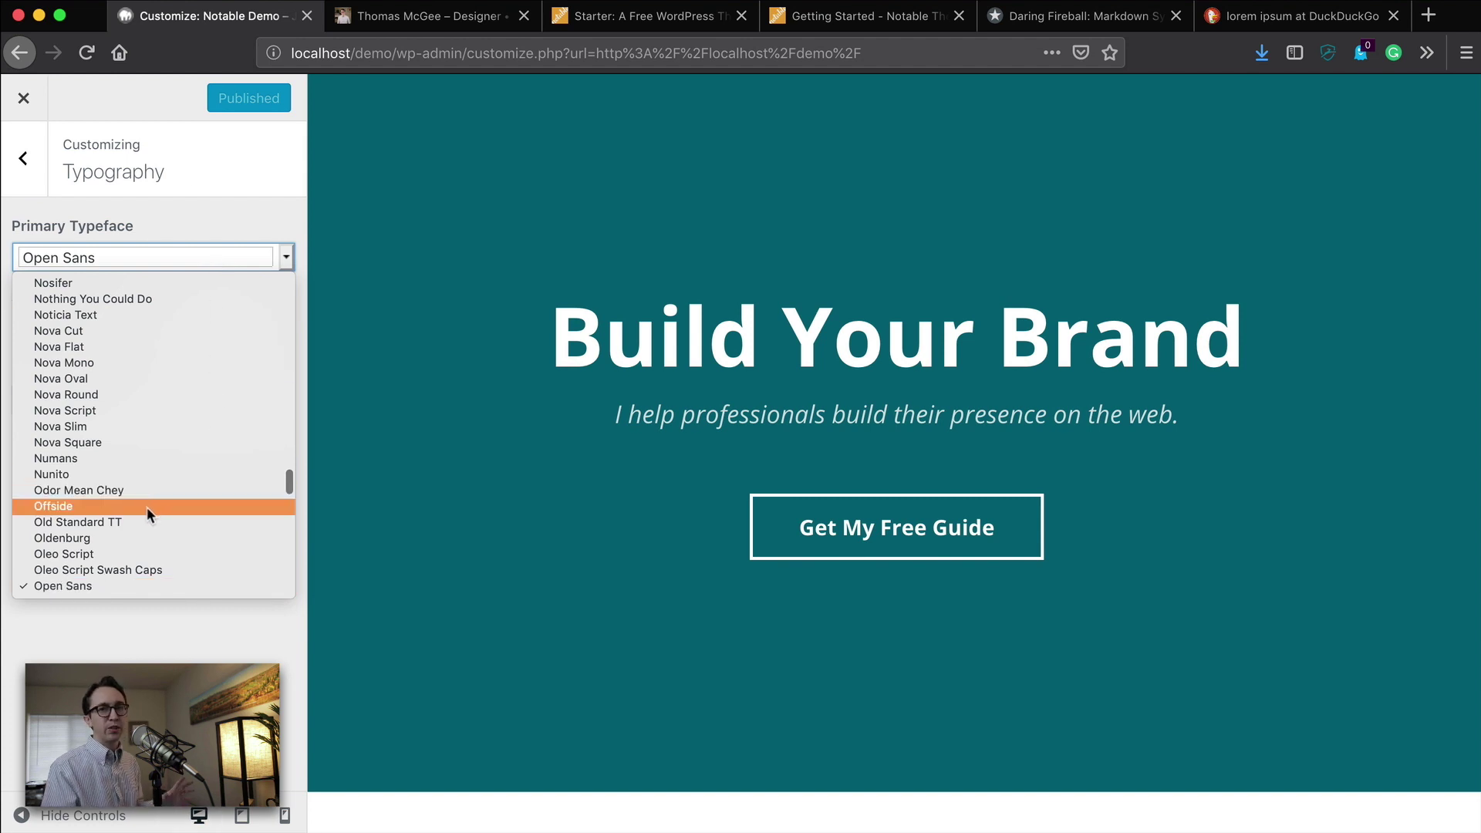
{"action": "scroll", "coordinate": [143, 511], "scroll_direction": "down", "scroll_amount": 5}
{"action": "scroll", "coordinate": [142, 515], "scroll_direction": "down", "scroll_amount": 5}
{"action": "scroll", "coordinate": [142, 515], "scroll_direction": "down", "scroll_amount": 3}
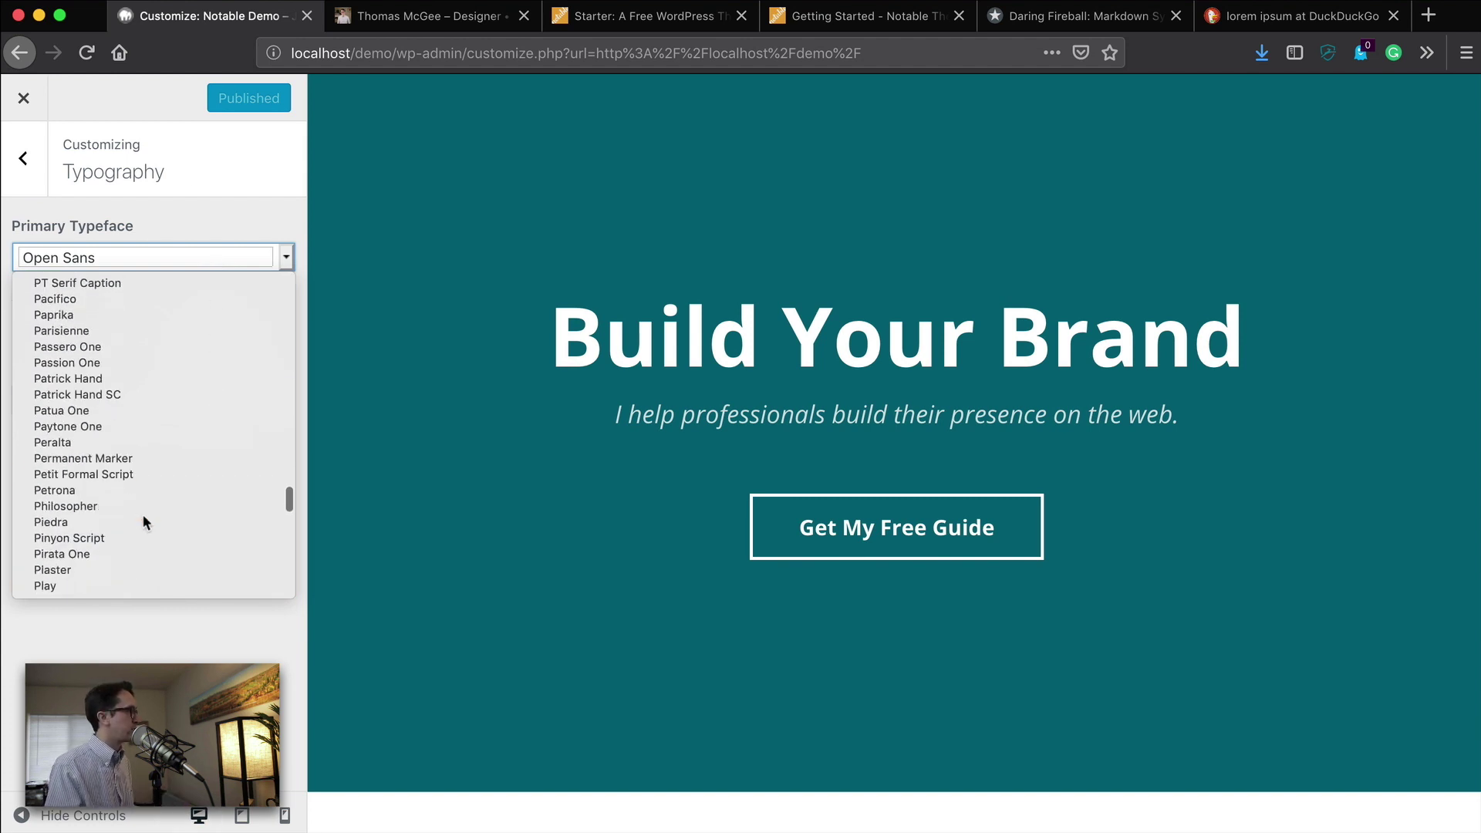
{"action": "key", "text": "Return"}
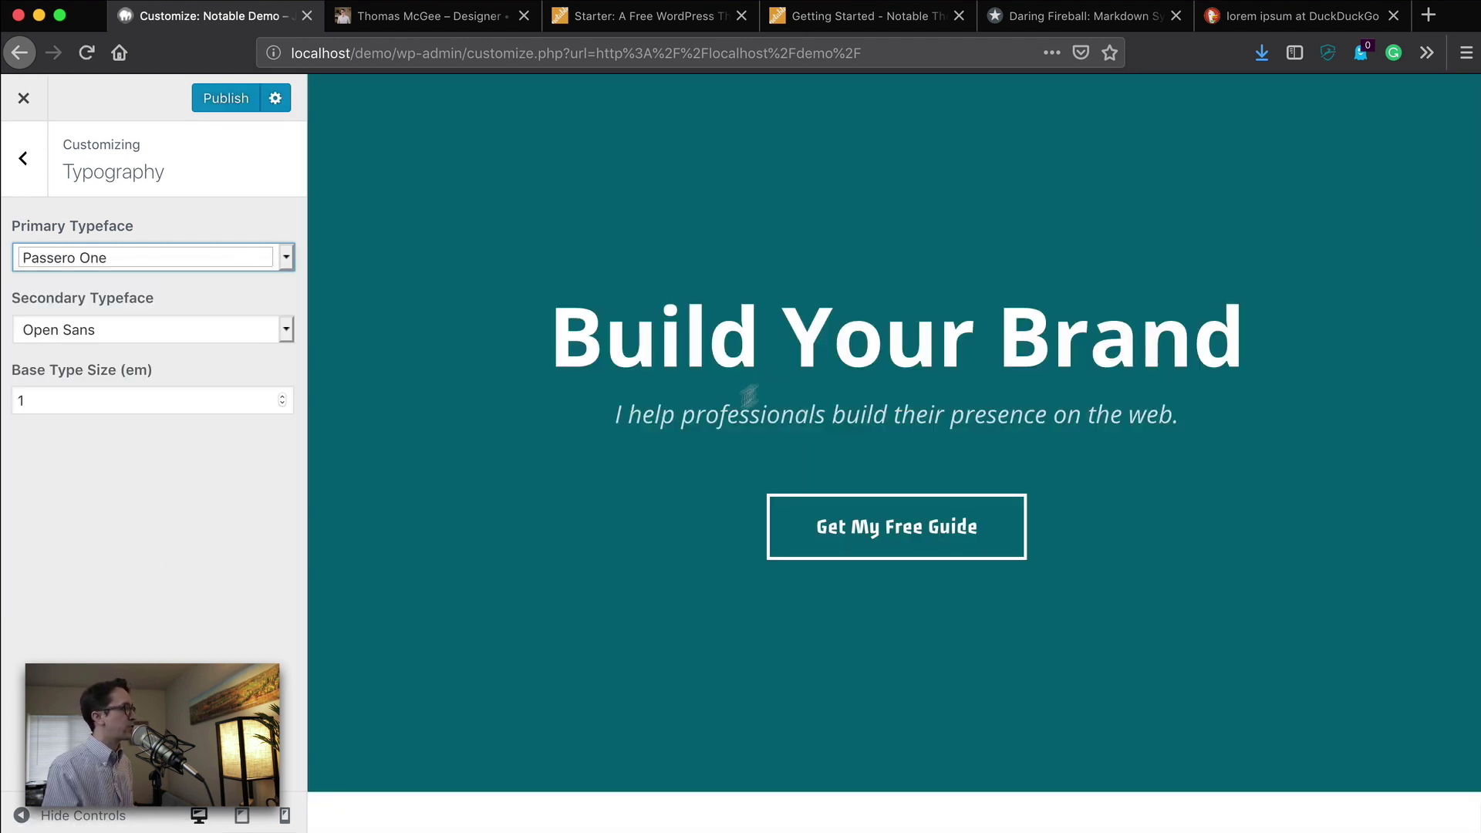
{"action": "scroll", "coordinate": [711, 428], "scroll_direction": "down", "scroll_amount": 5}
{"action": "scroll", "coordinate": [714, 431], "scroll_direction": "down", "scroll_amount": 2}
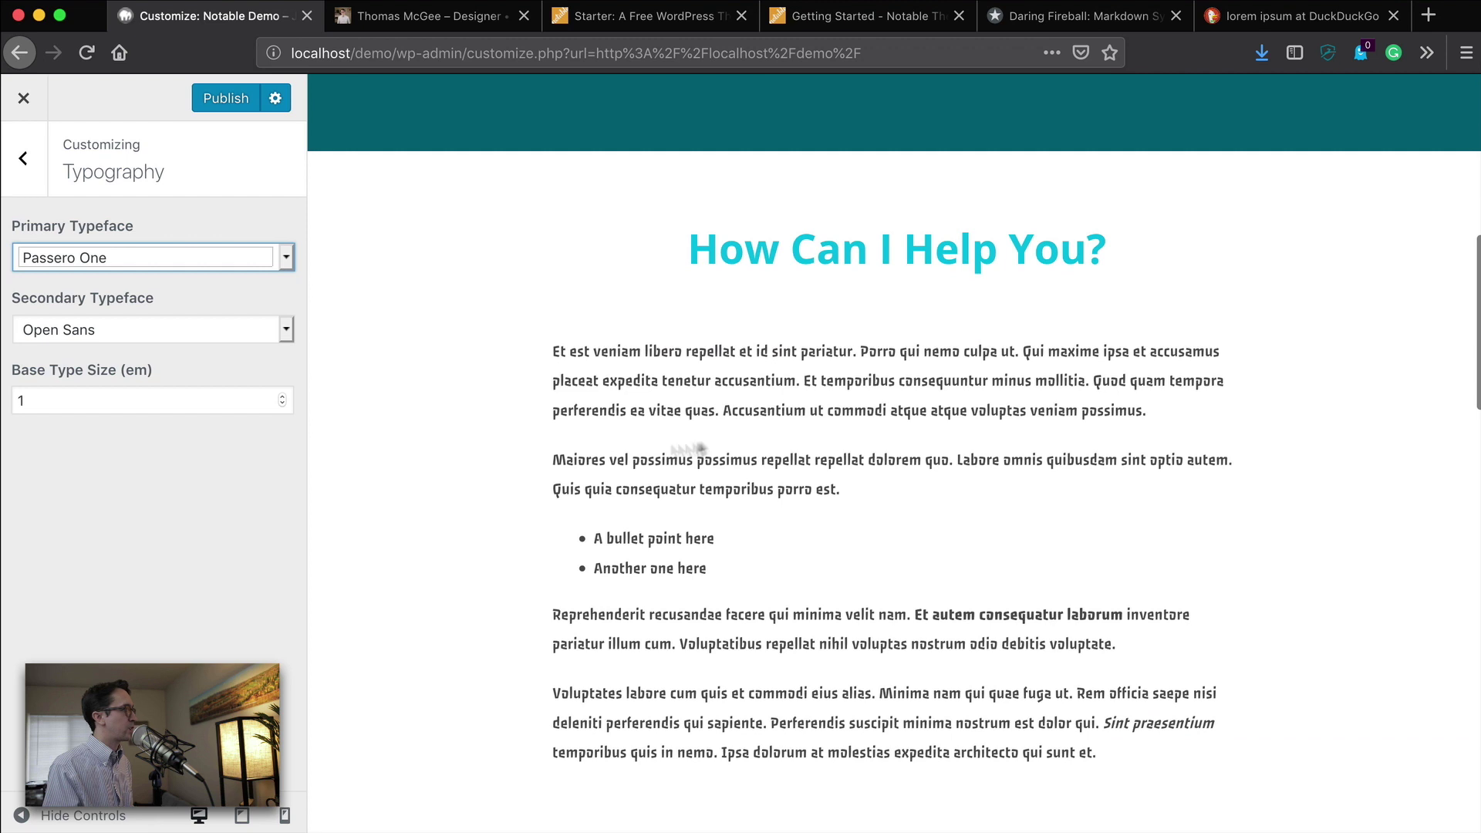
{"action": "left_click", "coordinate": [221, 256]}
{"action": "left_click", "coordinate": [183, 499]}
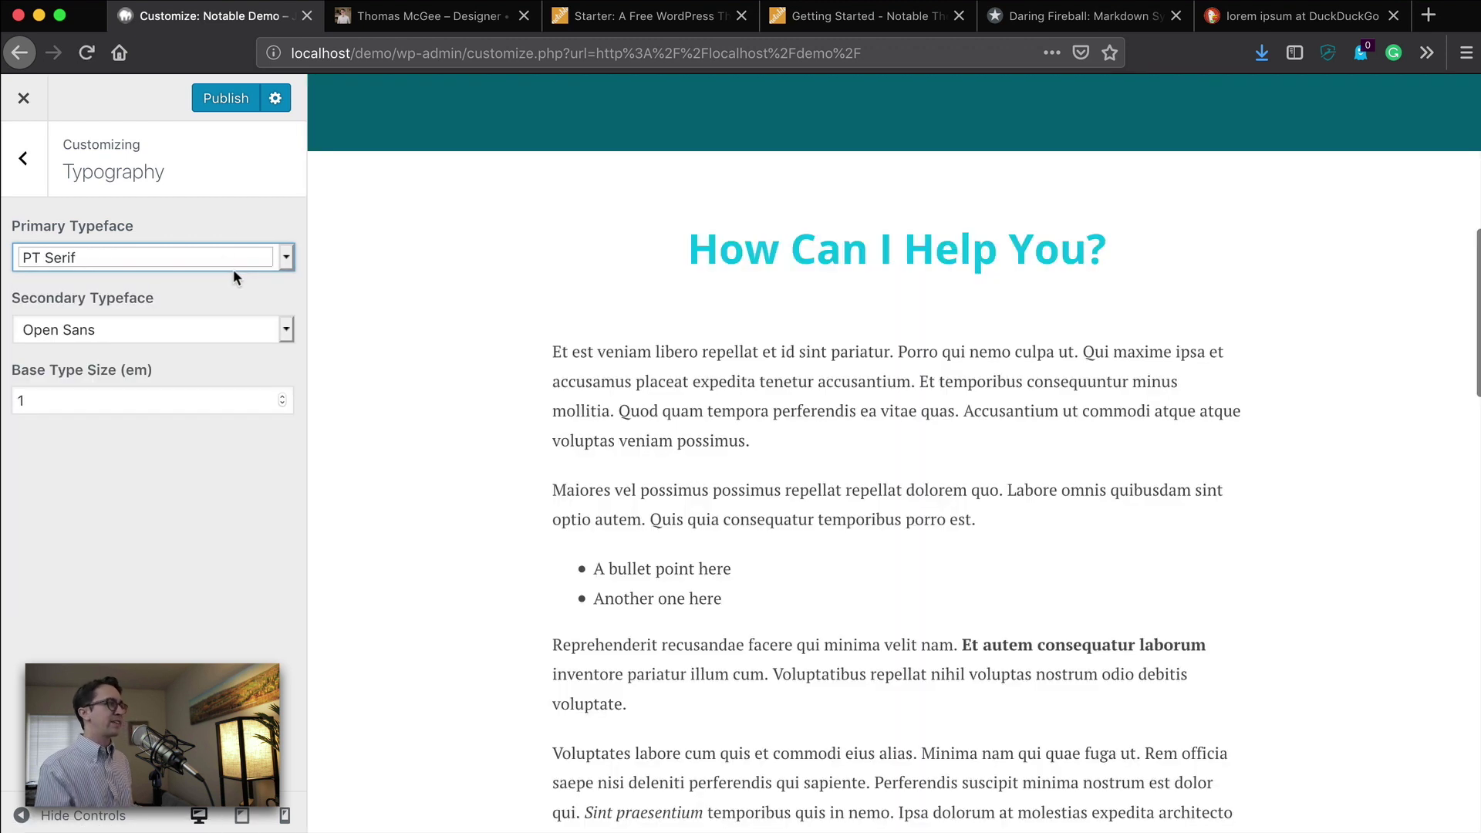
{"action": "scroll", "coordinate": [798, 440], "scroll_direction": "down", "scroll_amount": 5}
{"action": "left_click_drag", "start_coordinate": [936, 355], "coordinate": [572, 202]}
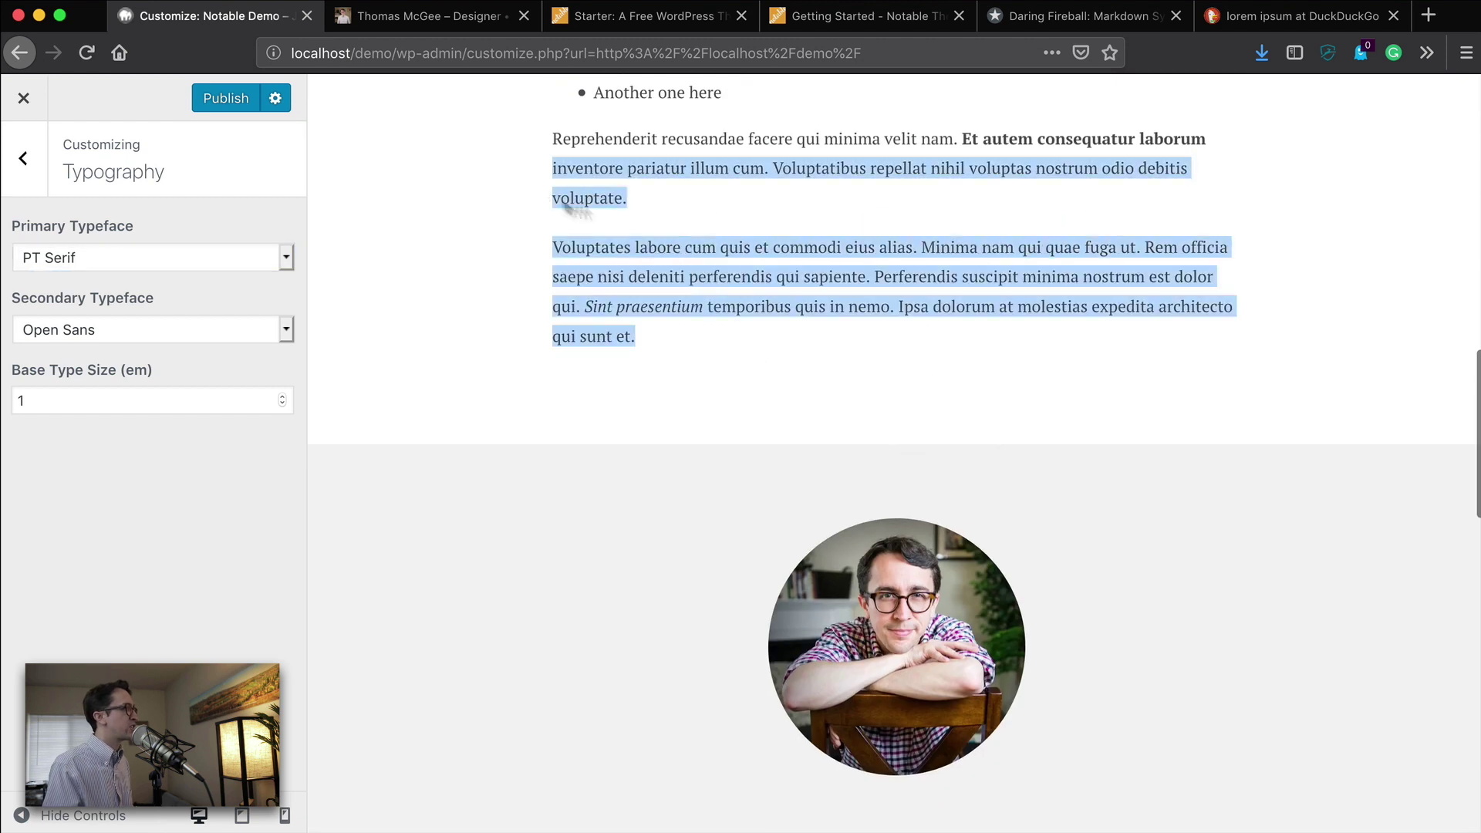
{"action": "scroll", "coordinate": [797, 440], "scroll_direction": "up", "scroll_amount": 5}
Choose Nothing You Could Do as the secondary heading typeface, then open Color Palette
{"action": "left_click", "coordinate": [249, 330]}
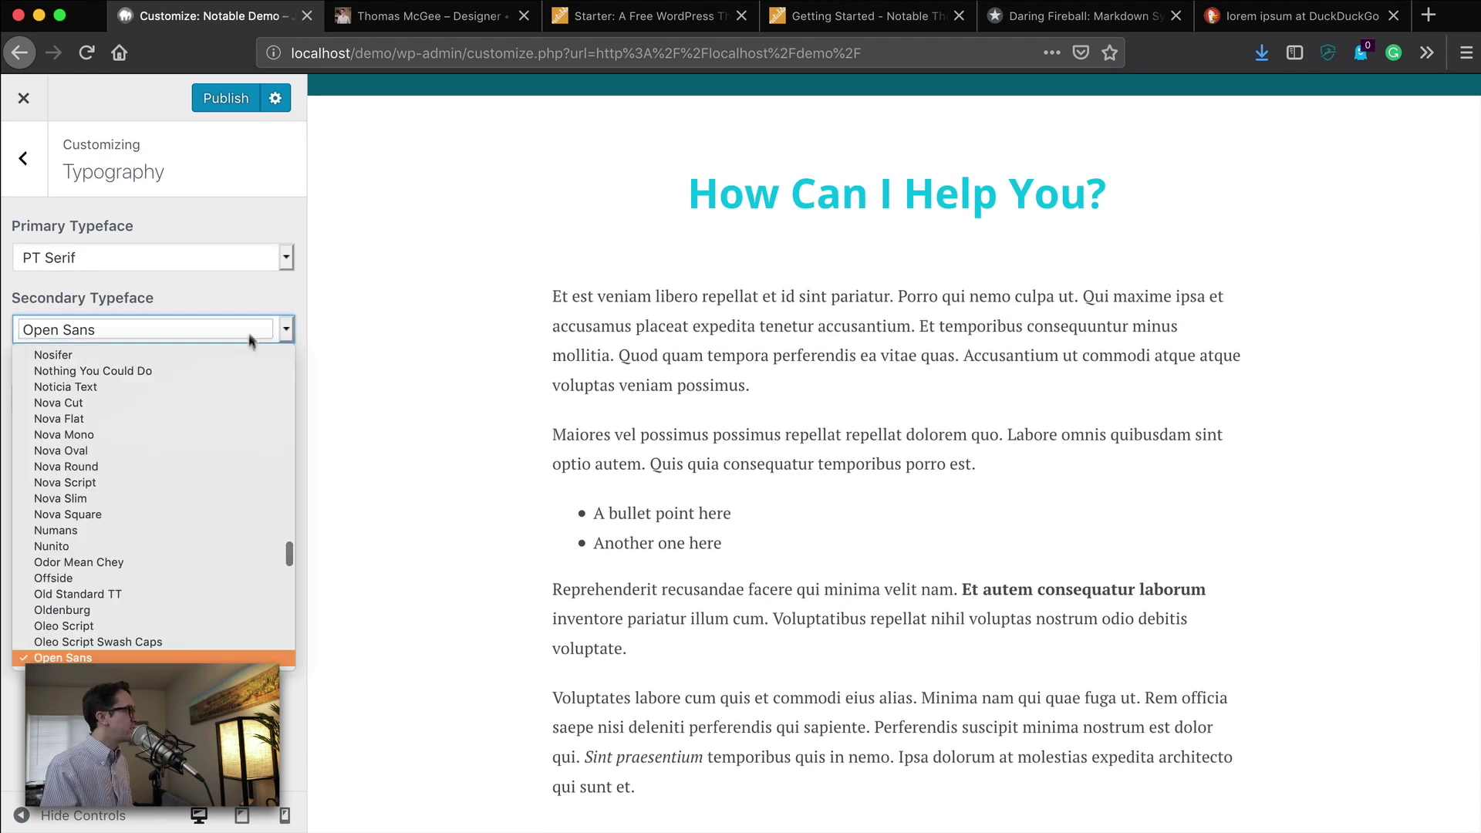
{"action": "key", "text": "Escape"}
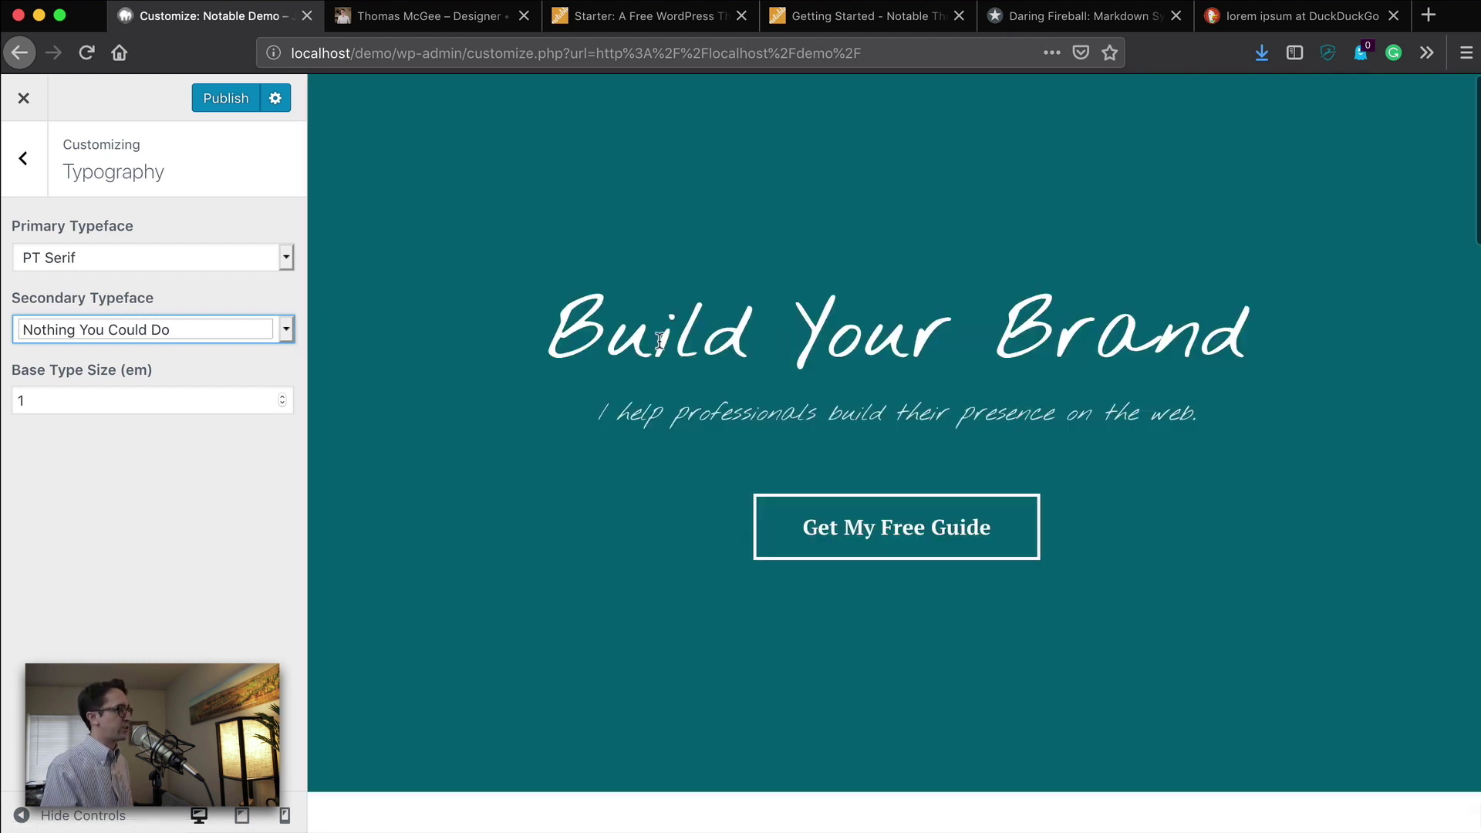
{"action": "scroll", "coordinate": [1120, 420], "scroll_direction": "down", "scroll_amount": 3}
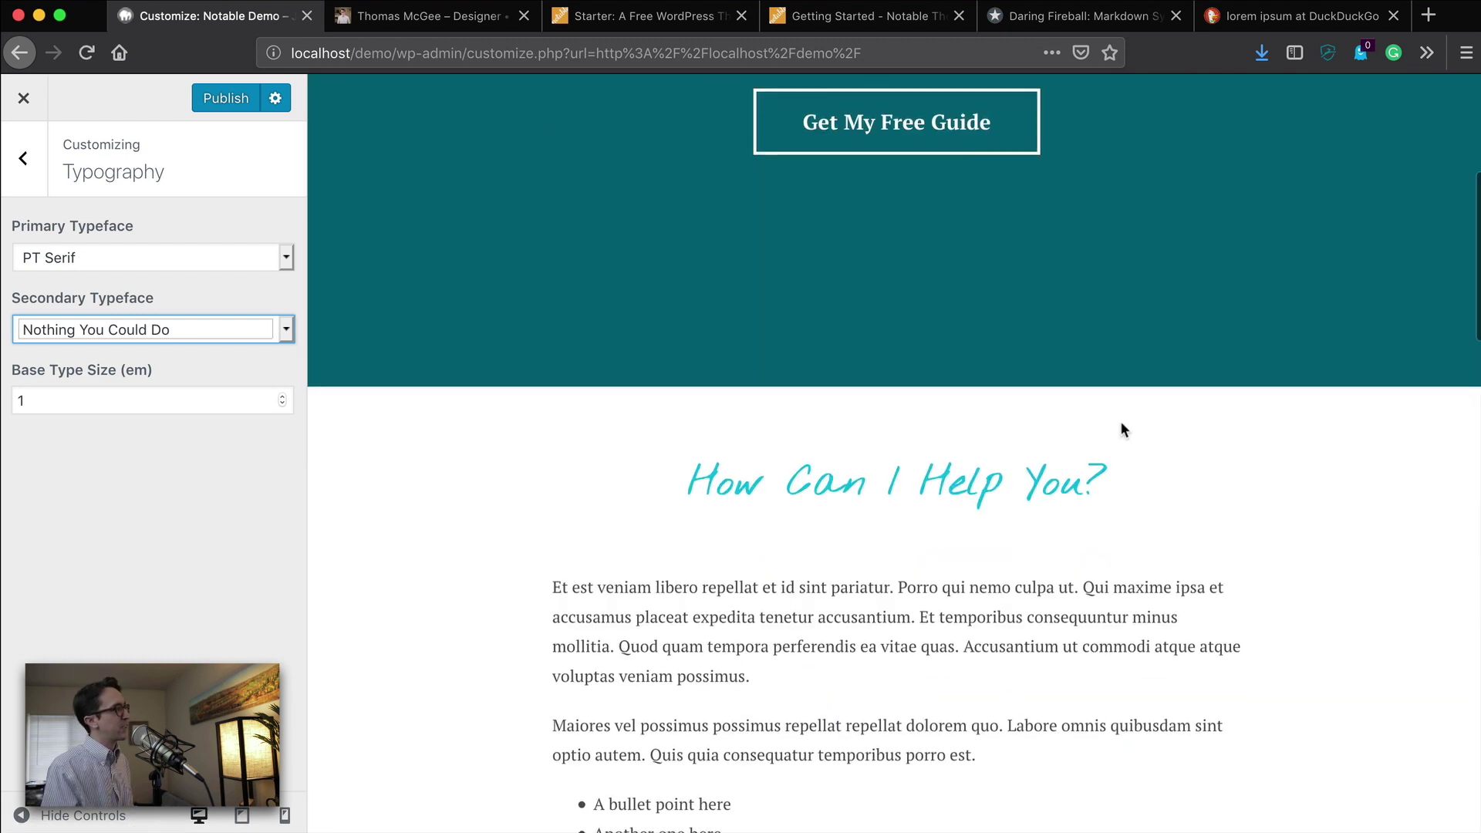
{"action": "scroll", "coordinate": [1120, 420], "scroll_direction": "down", "scroll_amount": 5}
{"action": "scroll", "coordinate": [1120, 421], "scroll_direction": "down", "scroll_amount": 1}
{"action": "scroll", "coordinate": [1120, 420], "scroll_direction": "down", "scroll_amount": 4}
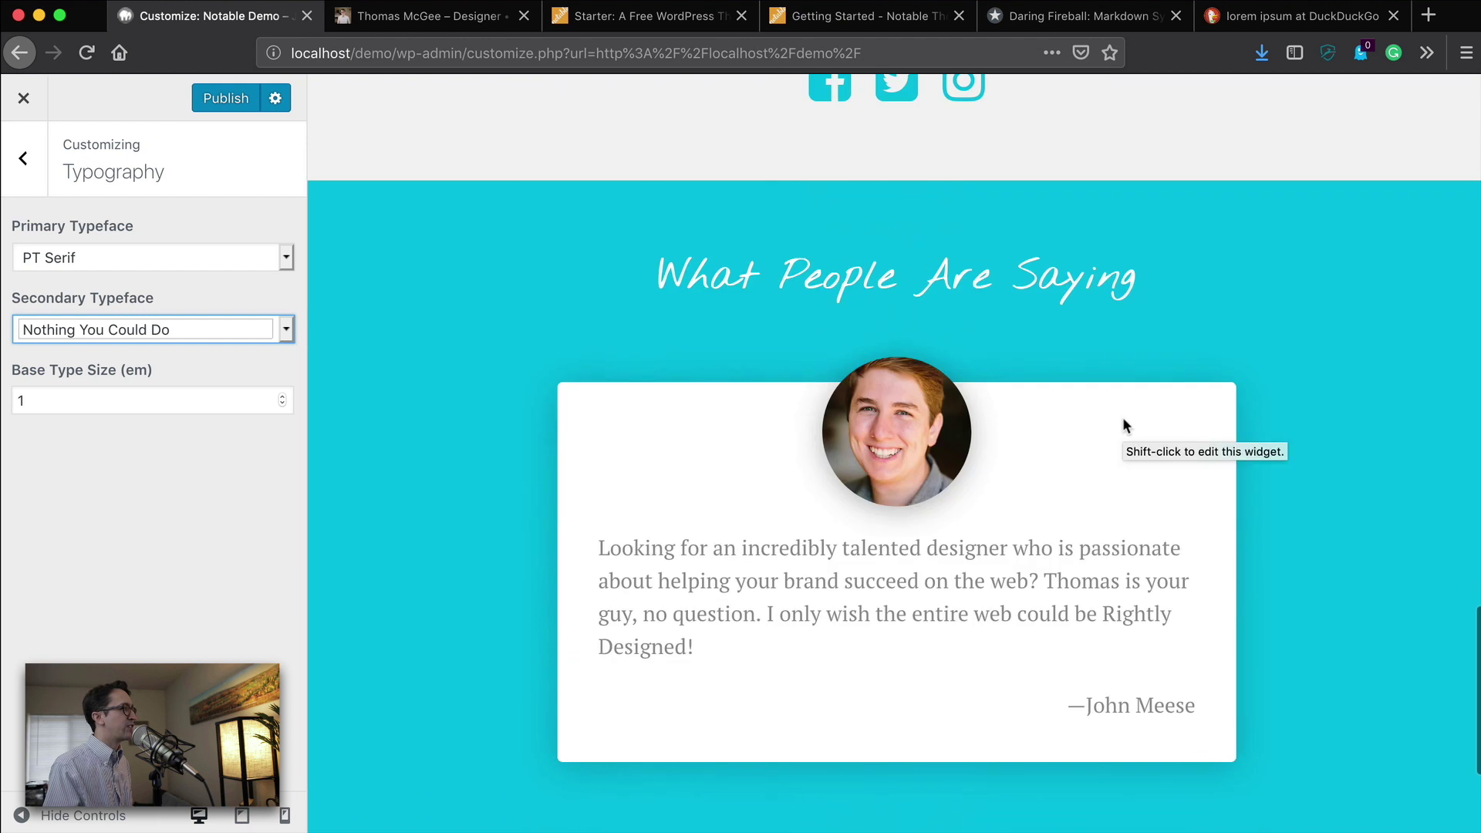
{"action": "scroll", "coordinate": [1122, 429], "scroll_direction": "up", "scroll_amount": 3}
{"action": "scroll", "coordinate": [1122, 429], "scroll_direction": "up", "scroll_amount": 5}
{"action": "scroll", "coordinate": [1122, 428], "scroll_direction": "up", "scroll_amount": 4}
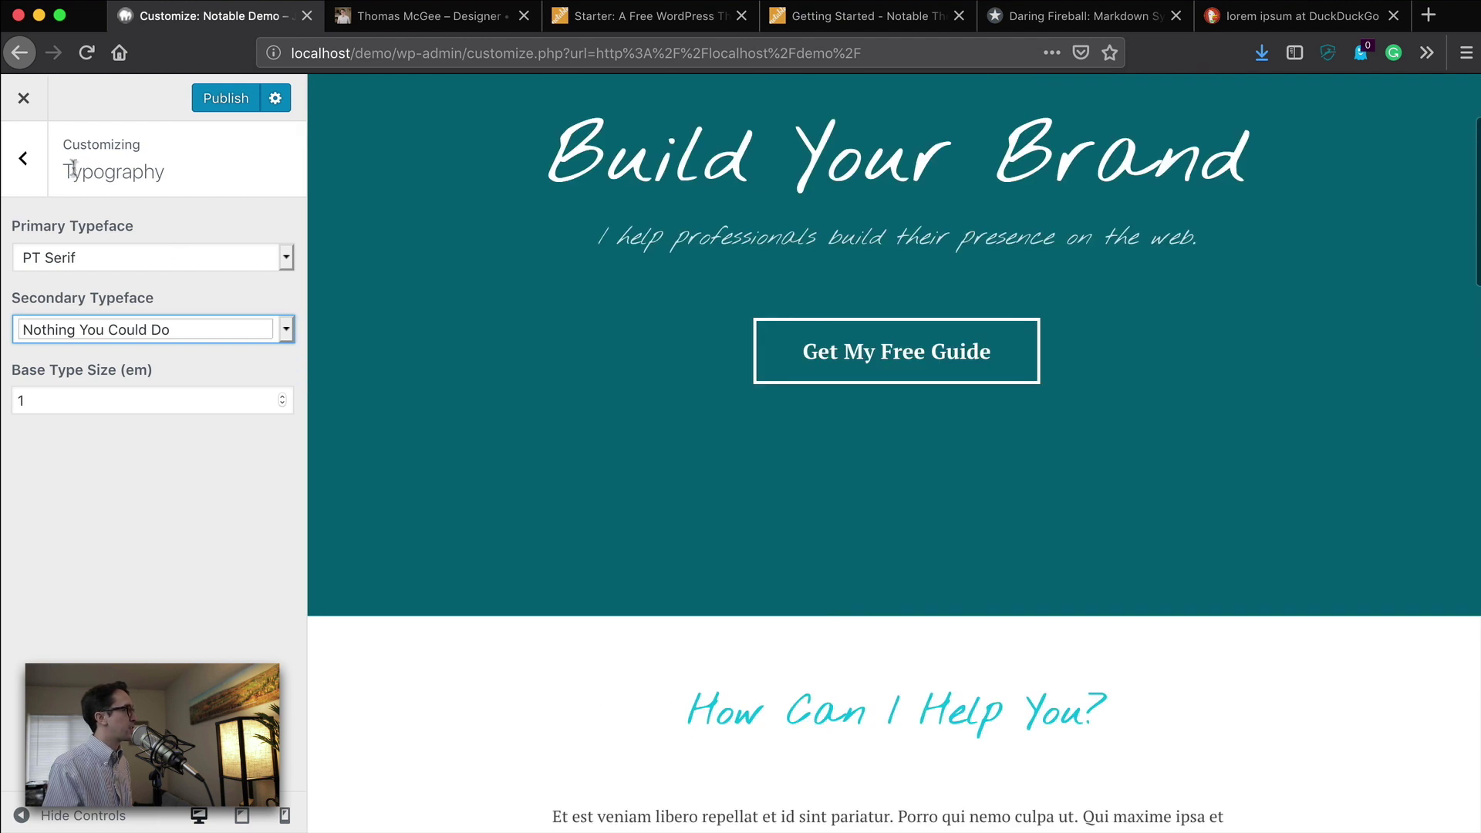
{"action": "left_click", "coordinate": [23, 158]}
{"action": "left_click", "coordinate": [157, 367]}
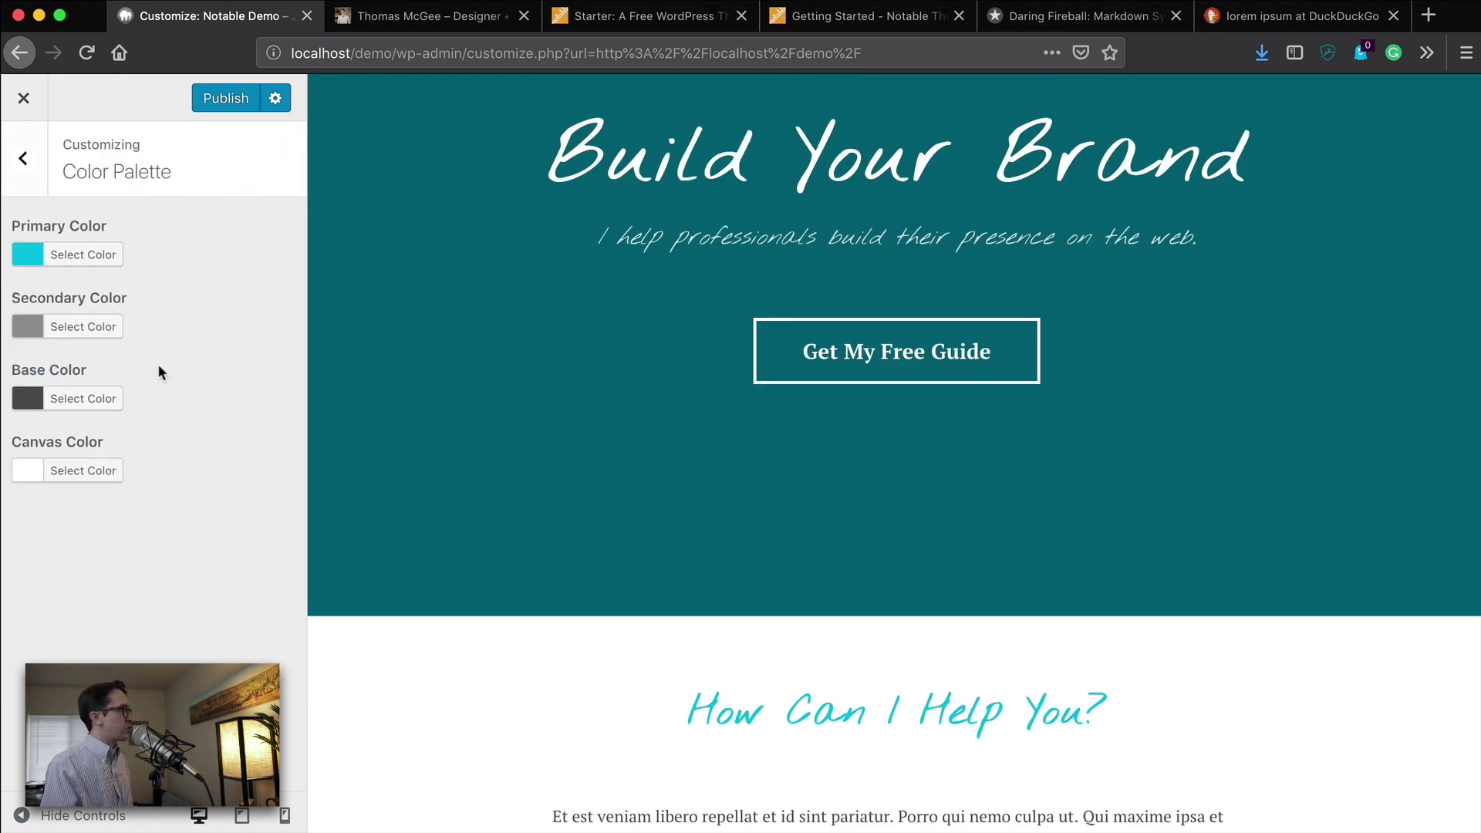
Shift the primary colour to a brighter teal and make the secondary an olive tan #999572
{"action": "left_click", "coordinate": [99, 266]}
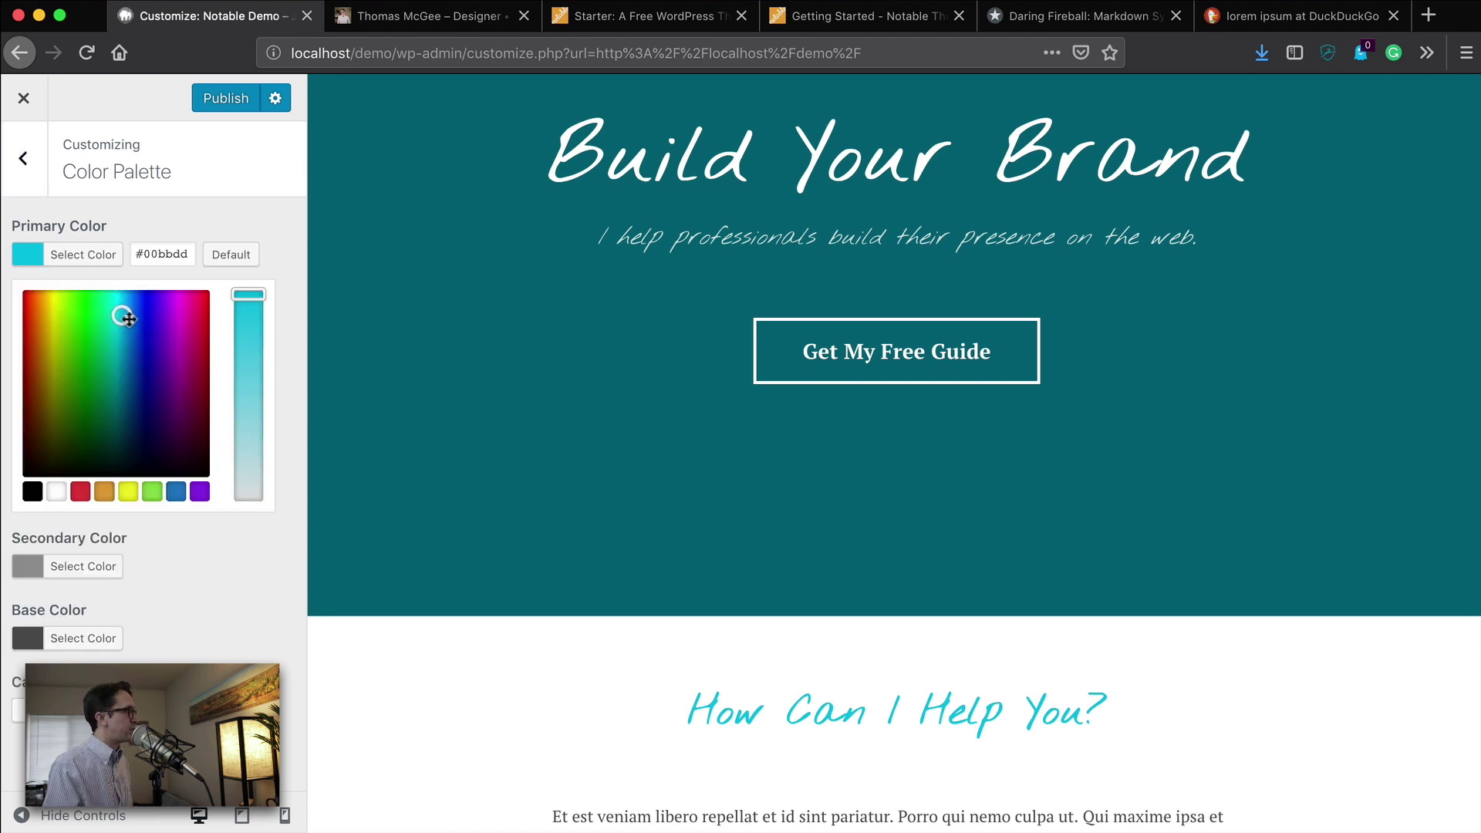
{"action": "left_click_drag", "start_coordinate": [123, 317], "coordinate": [114, 314]}
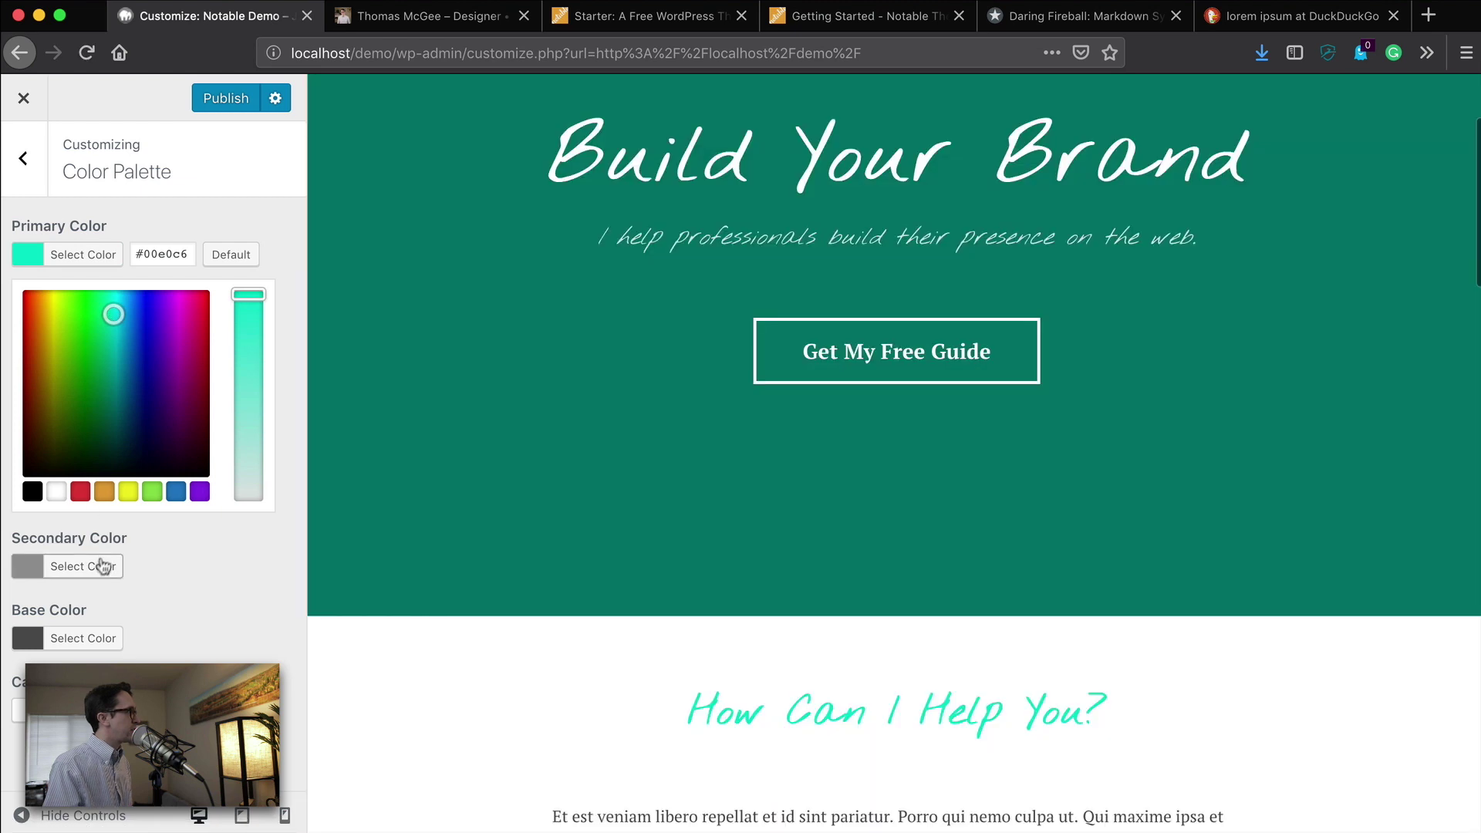
{"action": "left_click", "coordinate": [104, 569]}
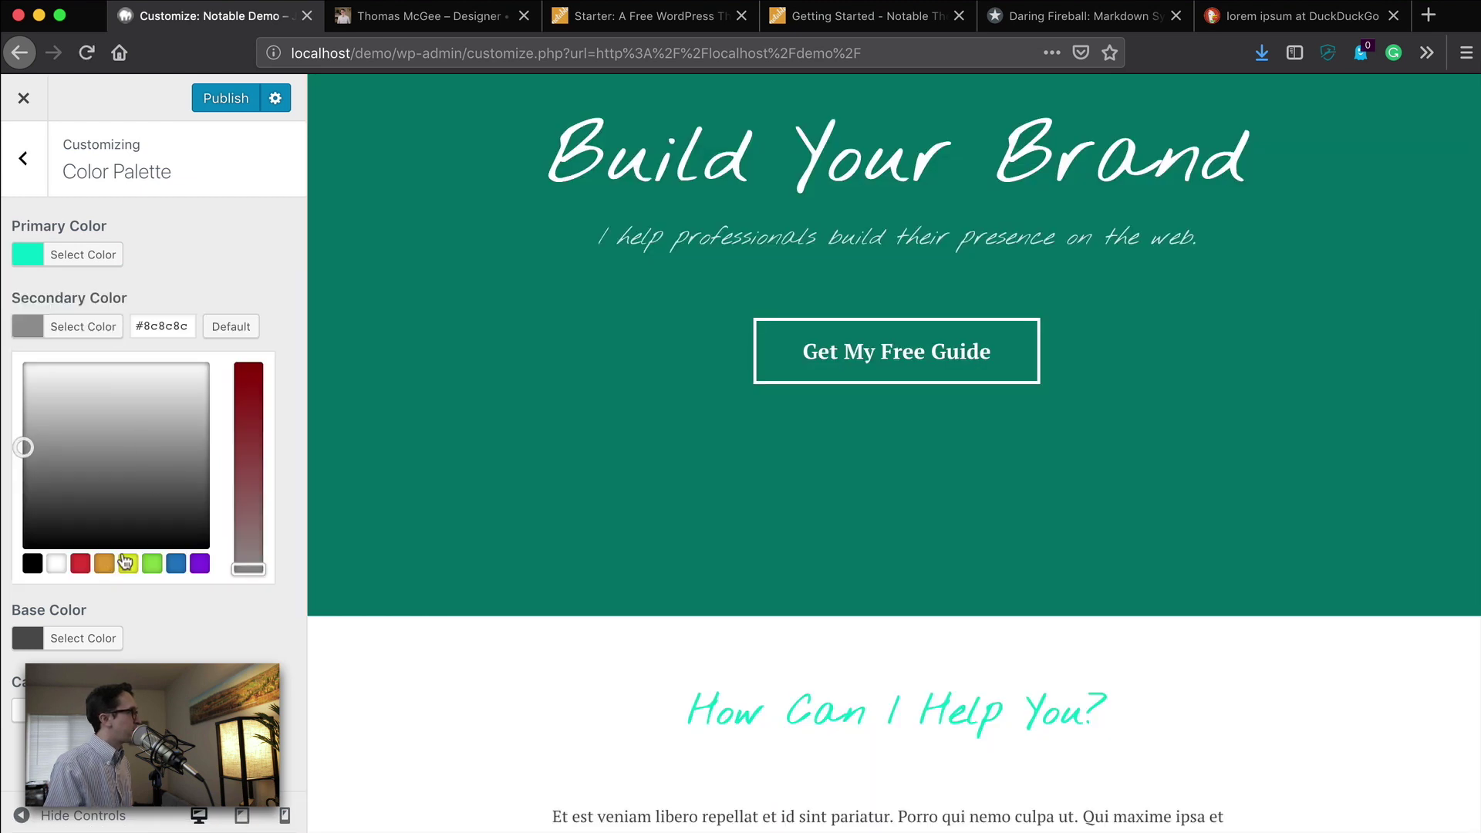
{"action": "left_click", "coordinate": [102, 565]}
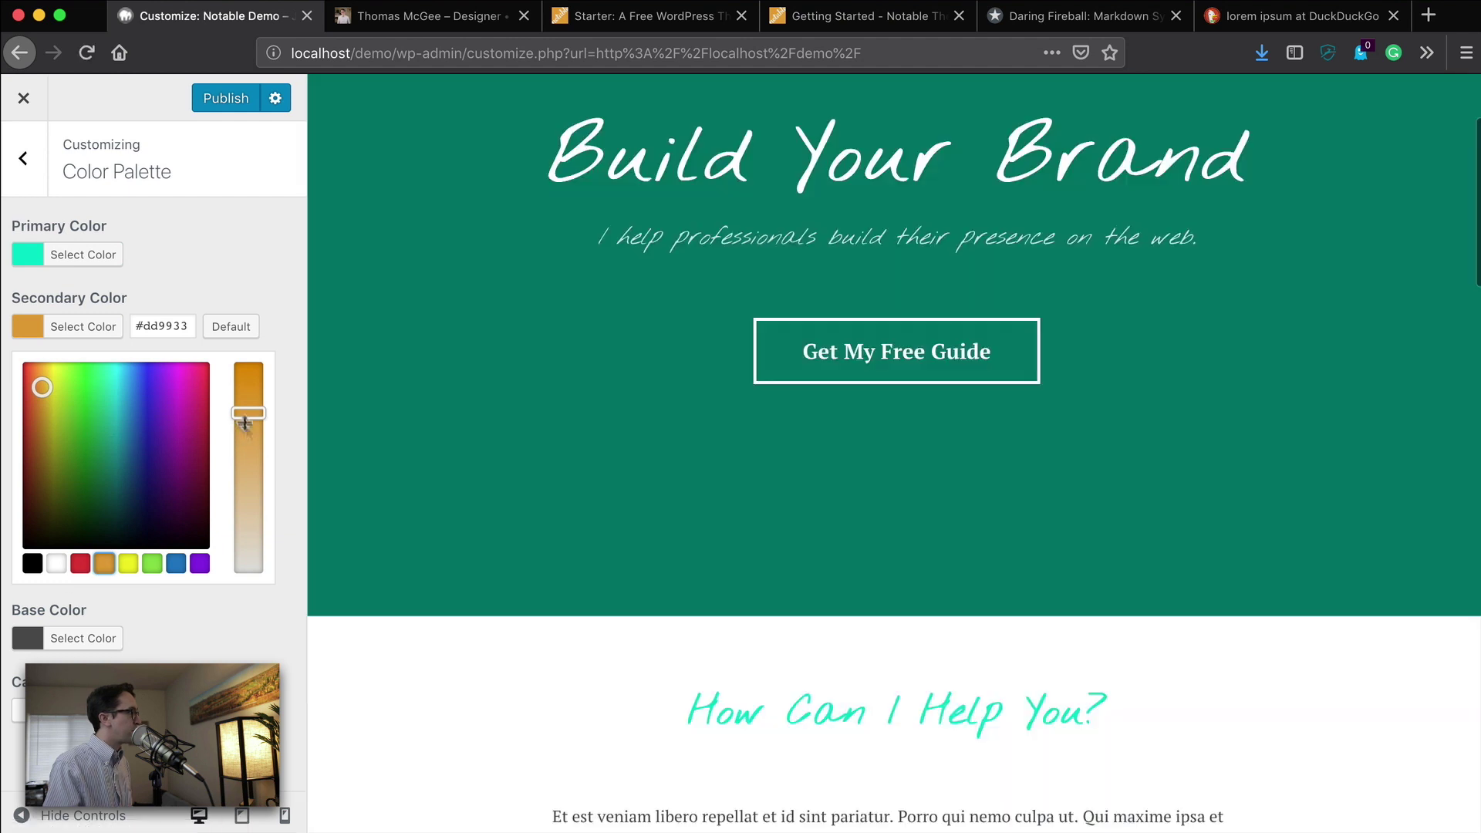
{"action": "left_click_drag", "start_coordinate": [245, 422], "coordinate": [246, 535]}
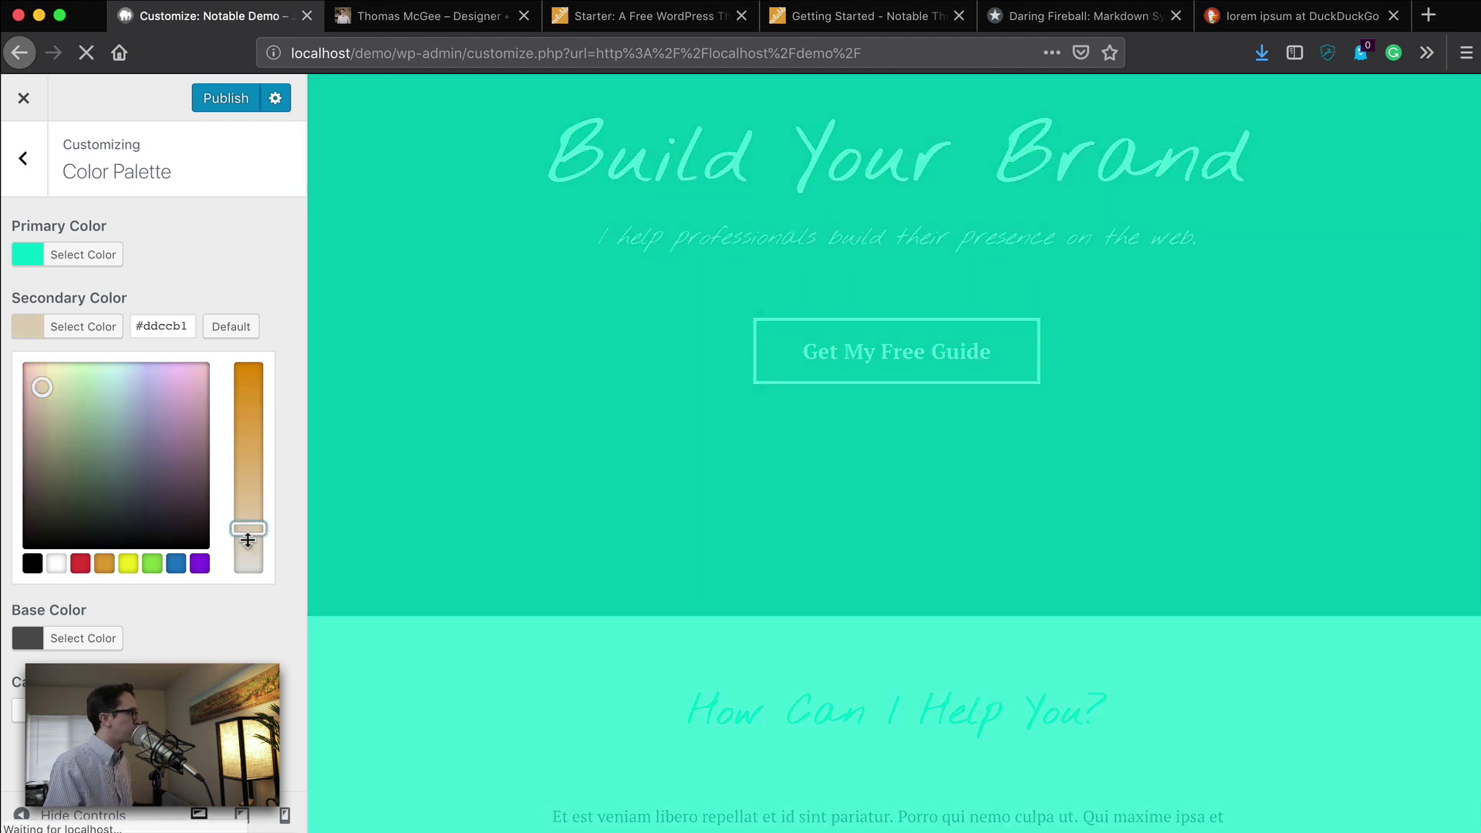
{"action": "scroll", "coordinate": [857, 426], "scroll_direction": "down", "scroll_amount": 2}
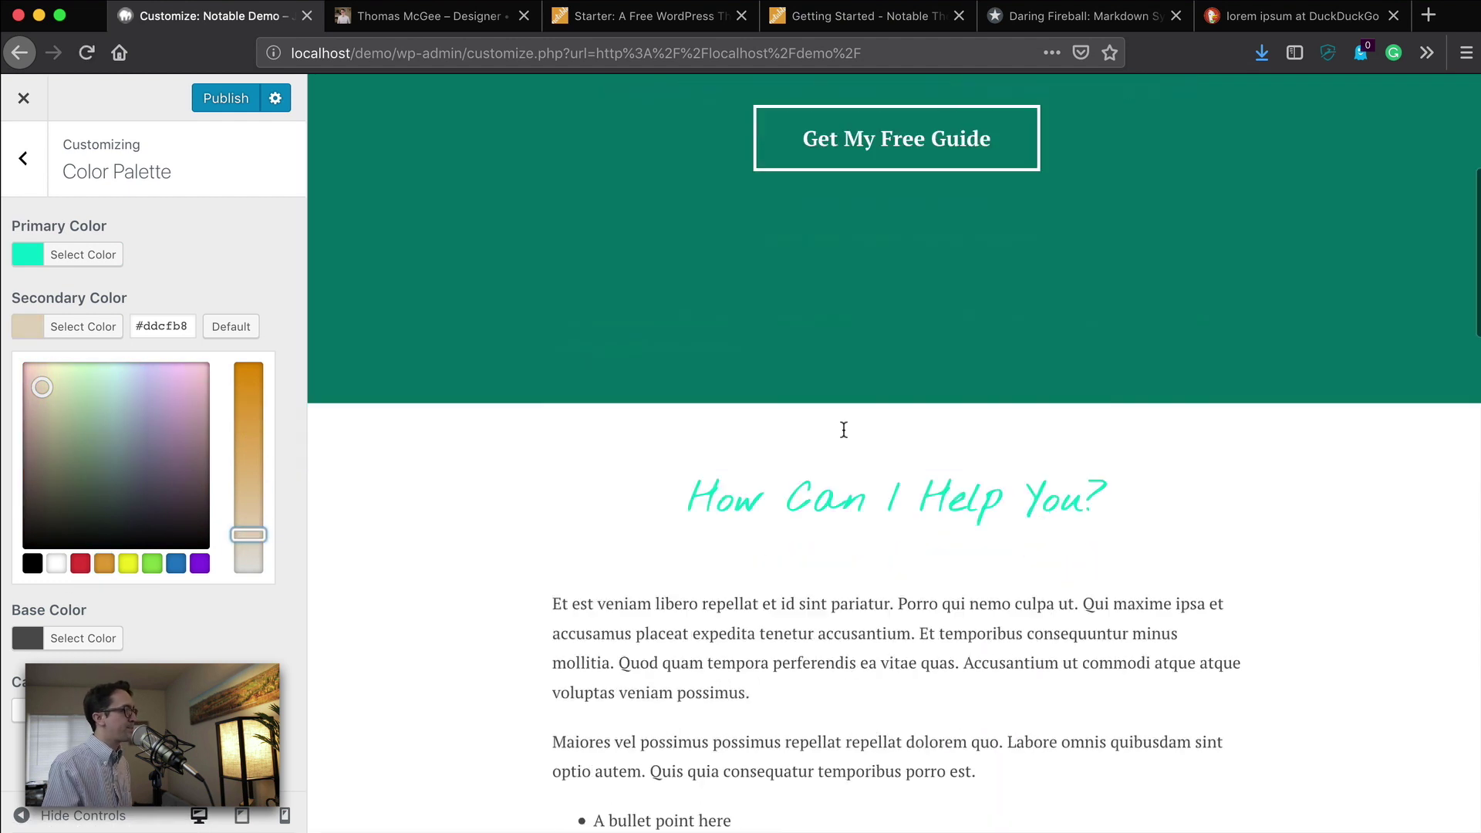
{"action": "scroll", "coordinate": [845, 432], "scroll_direction": "down", "scroll_amount": 5}
{"action": "left_click", "coordinate": [45, 398]}
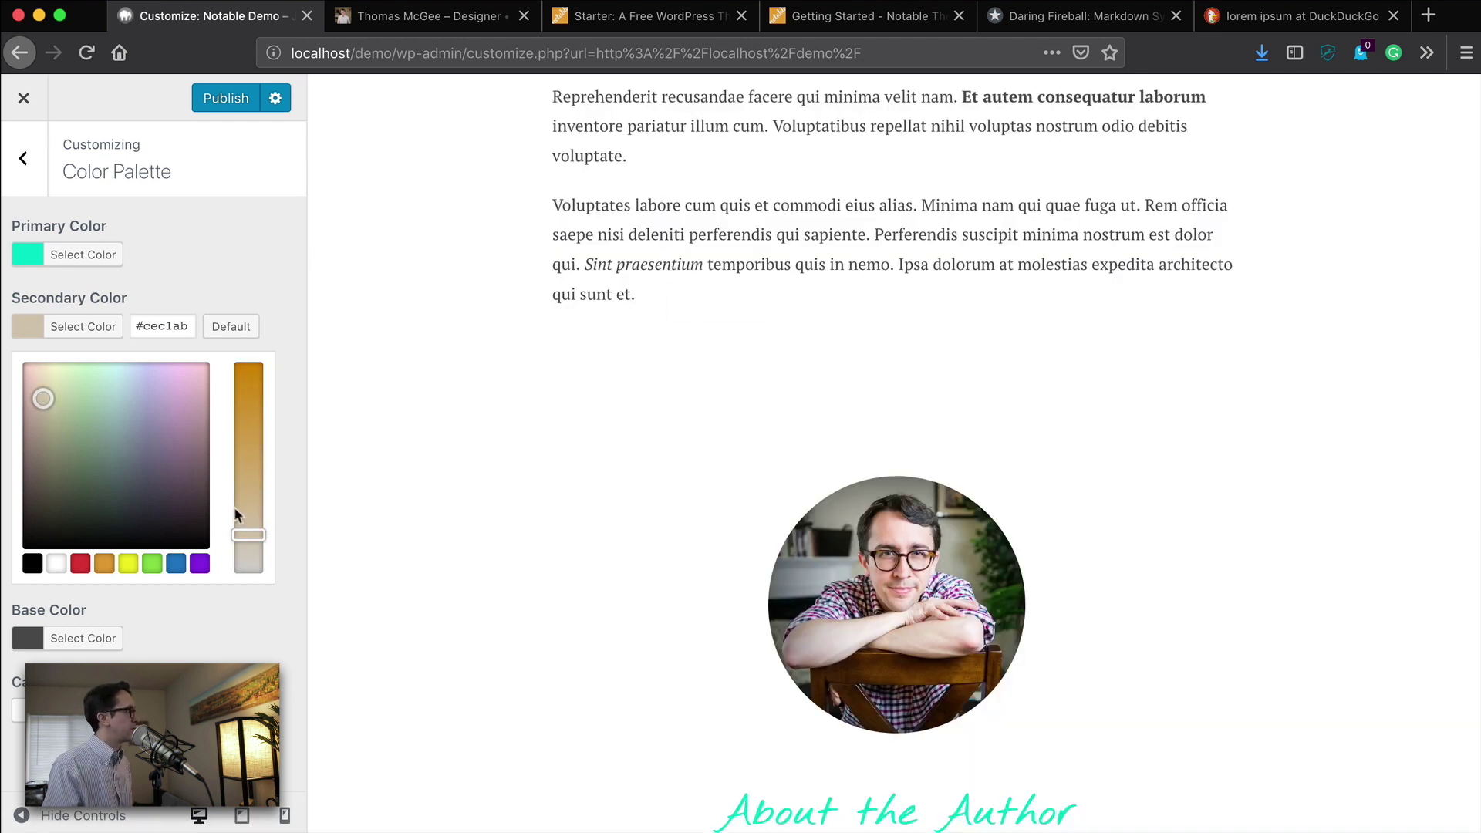
{"action": "left_click", "coordinate": [249, 516]}
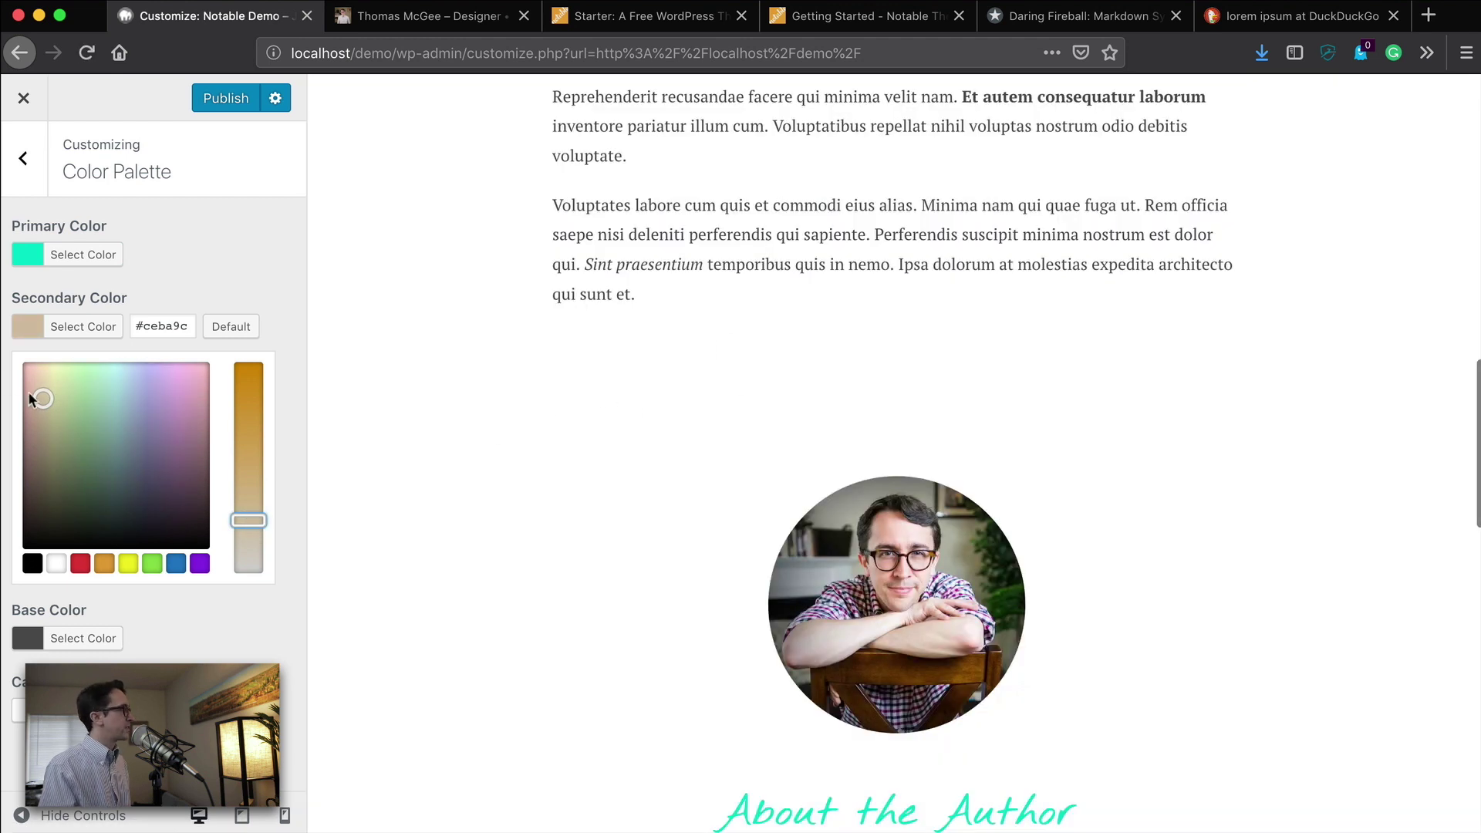
{"action": "left_click_drag", "start_coordinate": [31, 400], "coordinate": [36, 416]}
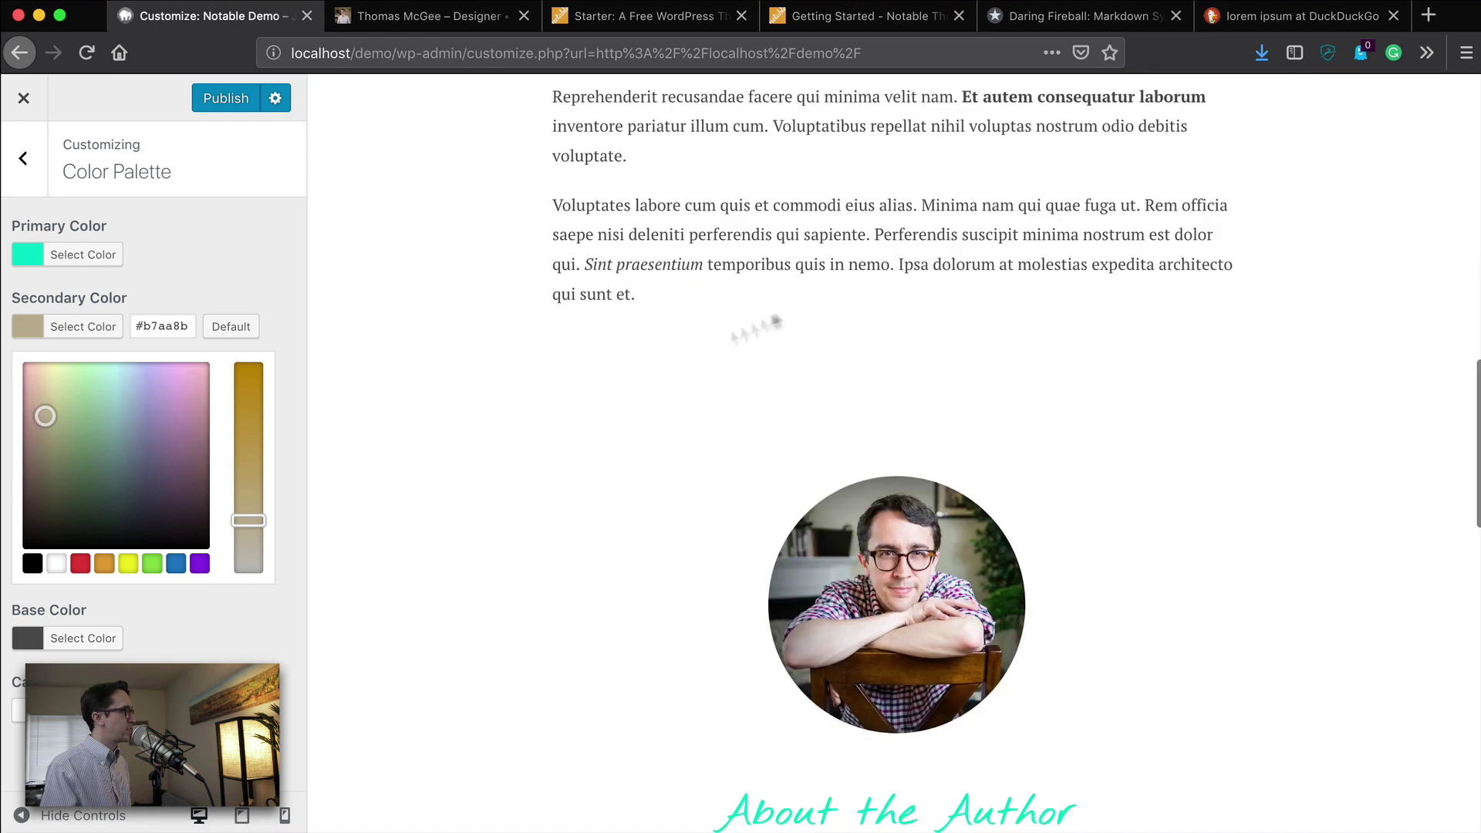
{"action": "left_click_drag", "start_coordinate": [39, 418], "coordinate": [52, 454]}
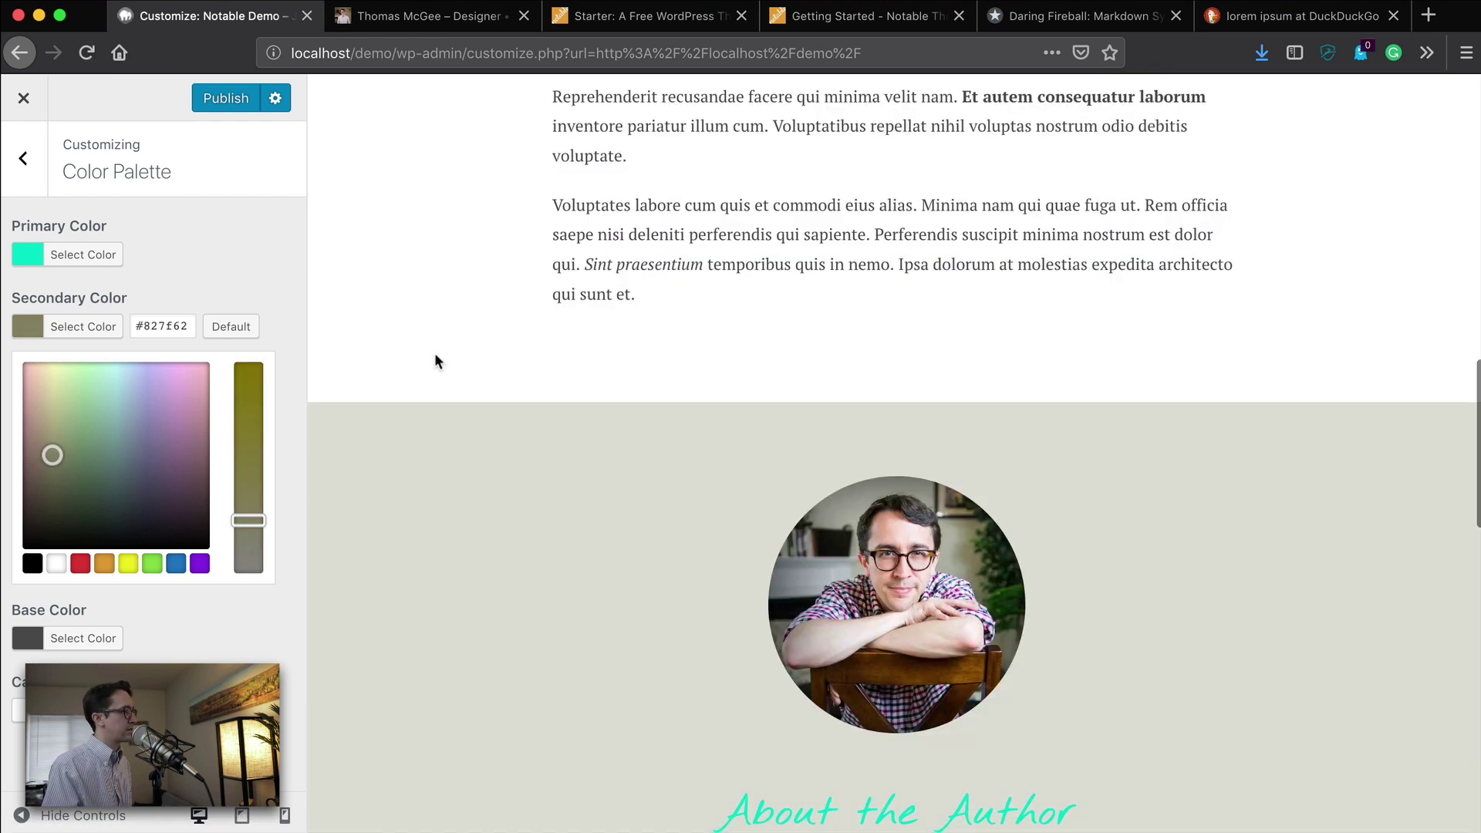
{"action": "left_click_drag", "start_coordinate": [38, 455], "coordinate": [37, 438]}
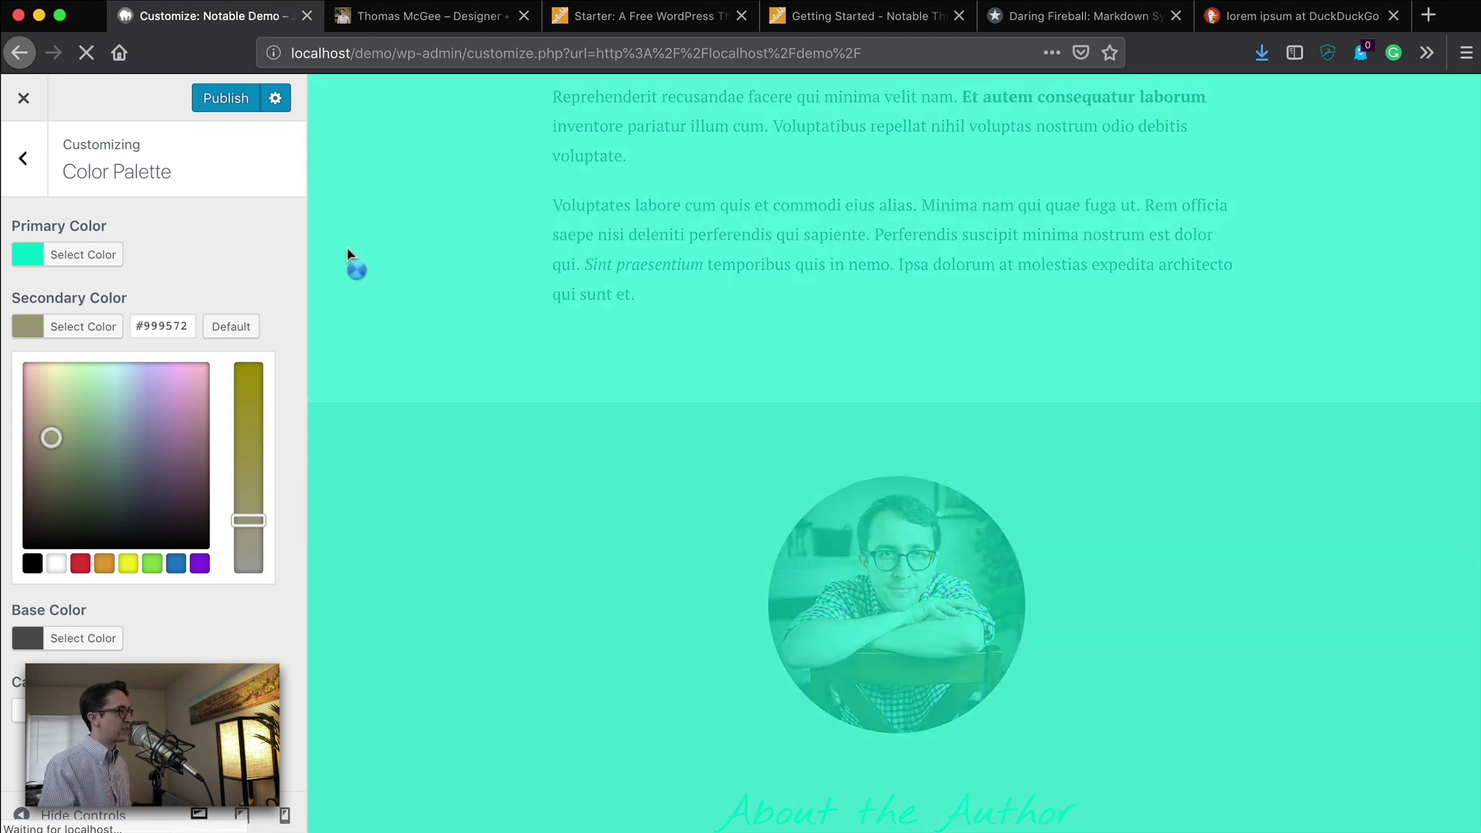
{"action": "scroll", "coordinate": [588, 434], "scroll_direction": "down", "scroll_amount": 3}
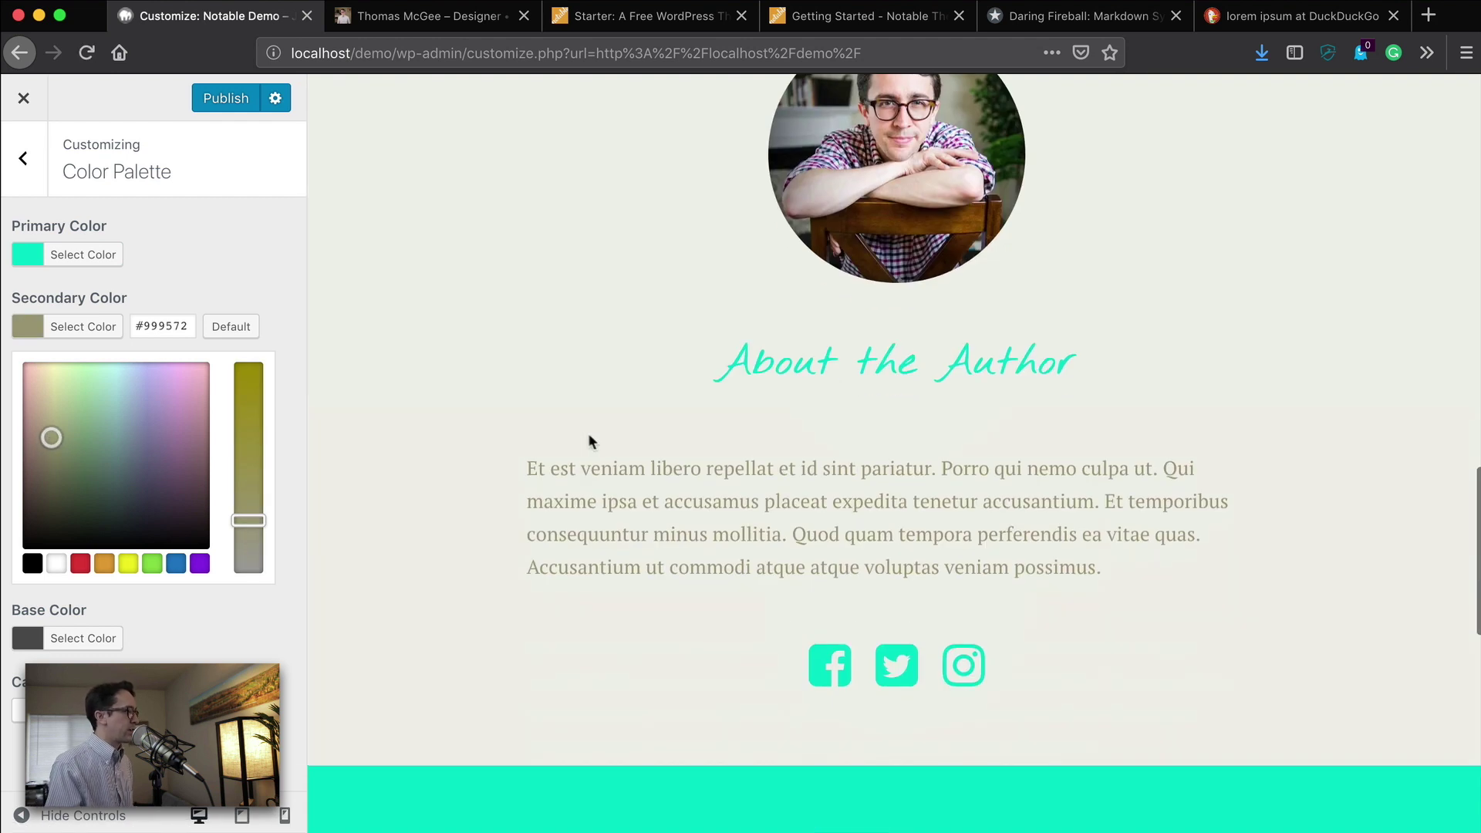
{"action": "scroll", "coordinate": [556, 446], "scroll_direction": "down", "scroll_amount": 4}
{"action": "scroll", "coordinate": [555, 445], "scroll_direction": "down", "scroll_amount": 3}
{"action": "scroll", "coordinate": [481, 461], "scroll_direction": "up", "scroll_amount": 10}
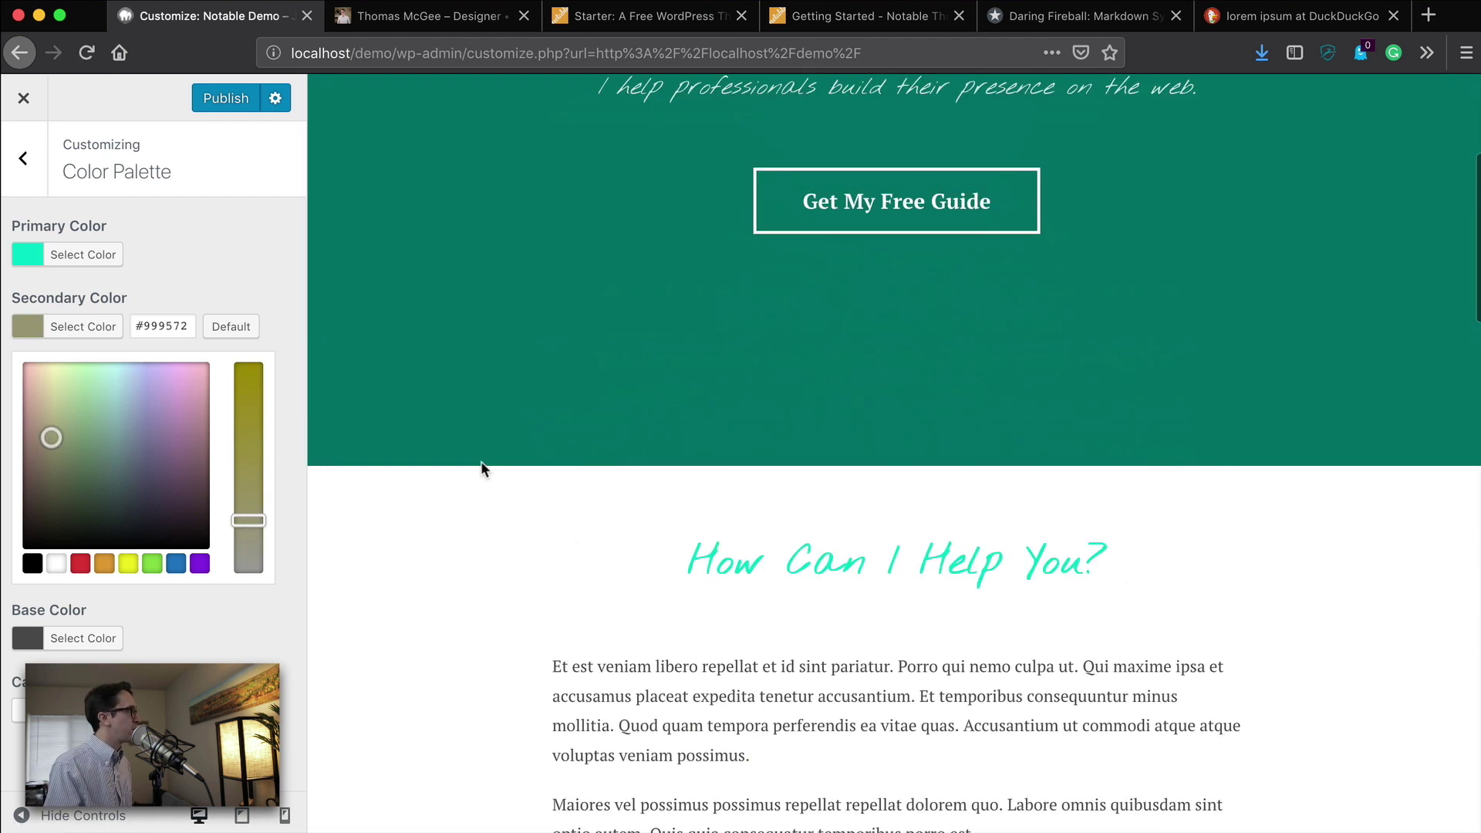
{"action": "scroll", "coordinate": [482, 461], "scroll_direction": "up", "scroll_amount": 3}
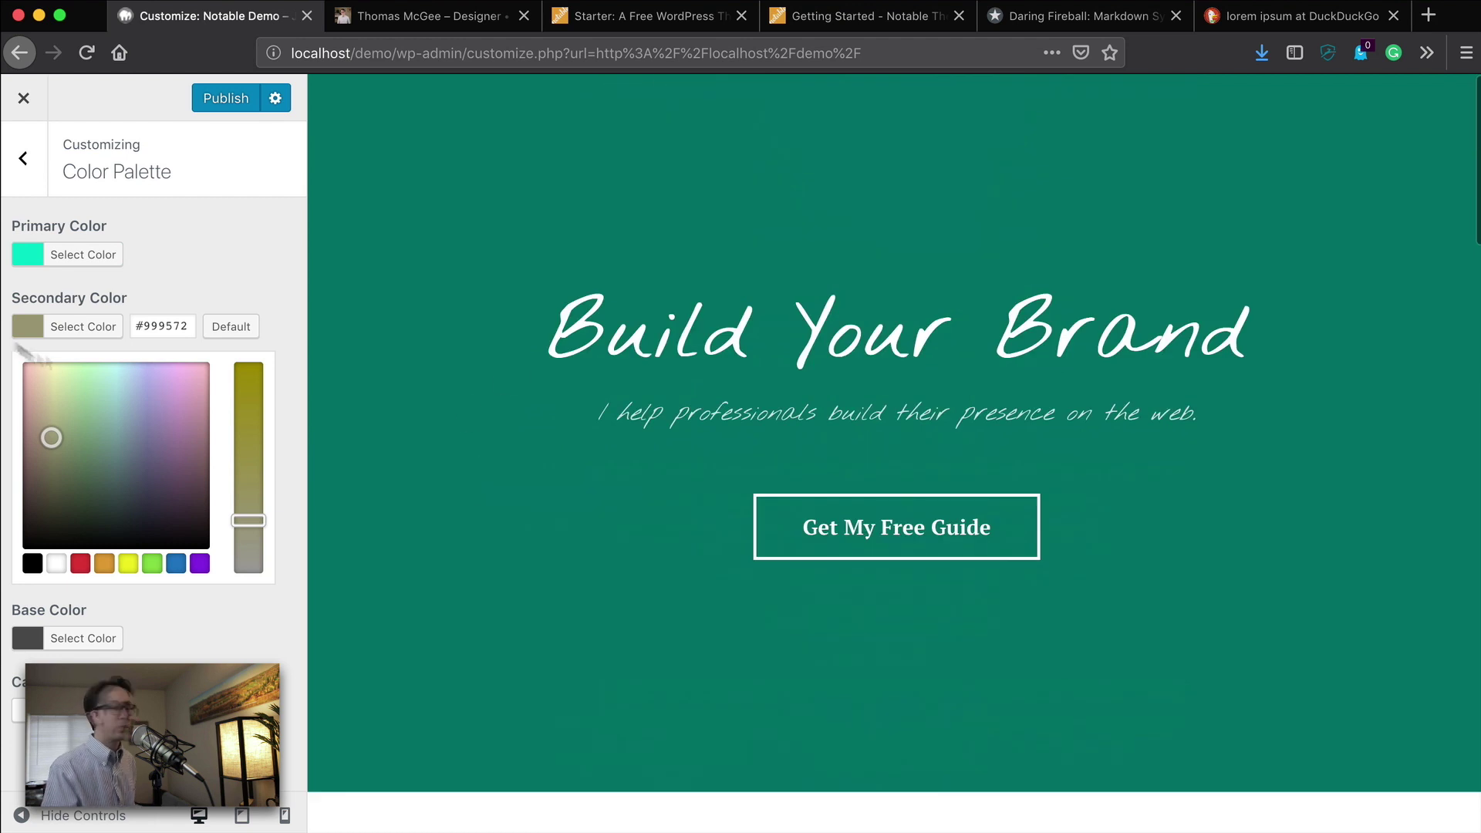
Open the Imagery background settings and a new browser tab
{"action": "left_click", "coordinate": [34, 185]}
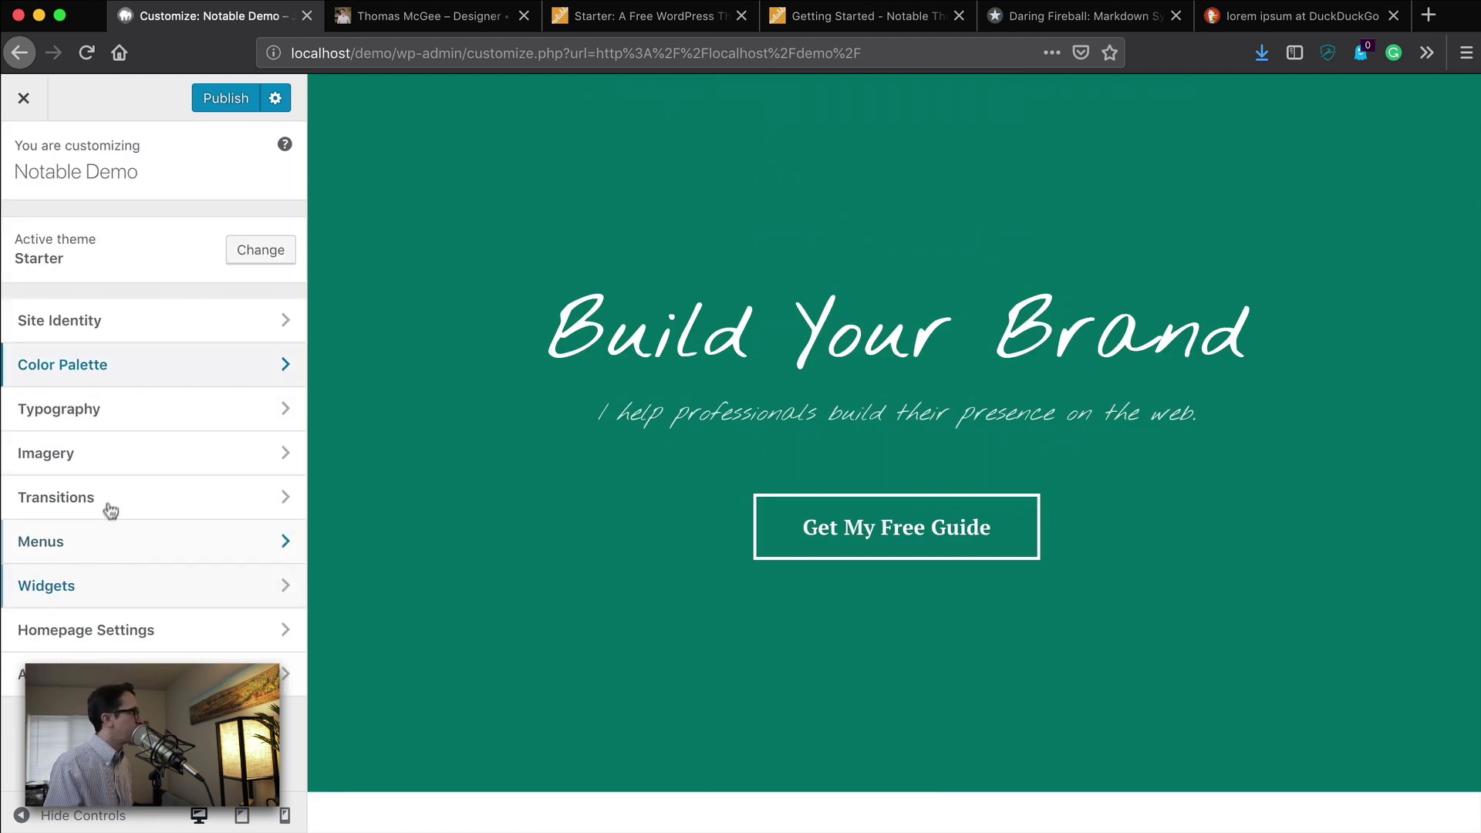
{"action": "left_click", "coordinate": [109, 457]}
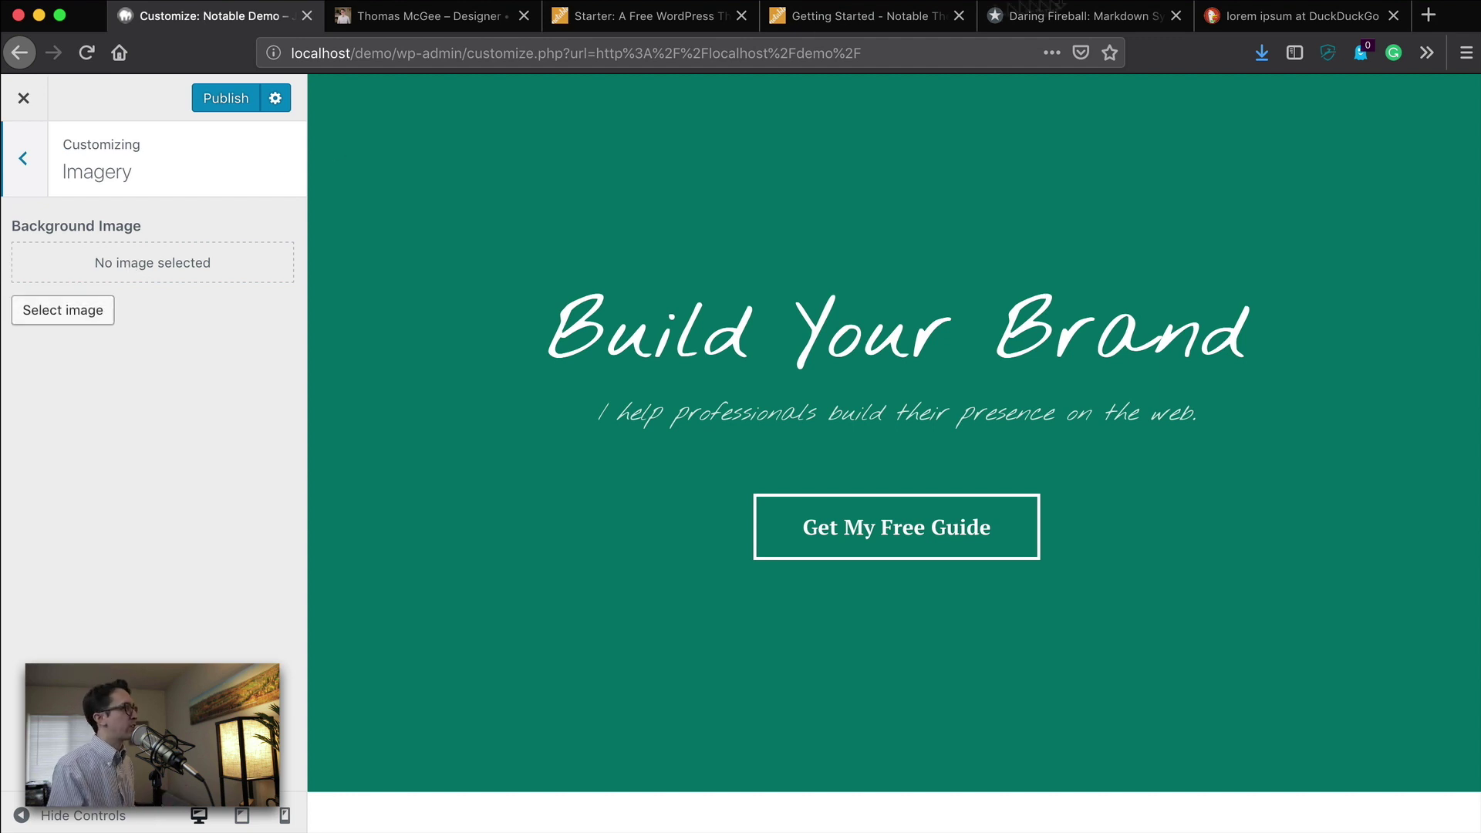
{"action": "left_click", "coordinate": [1429, 16]}
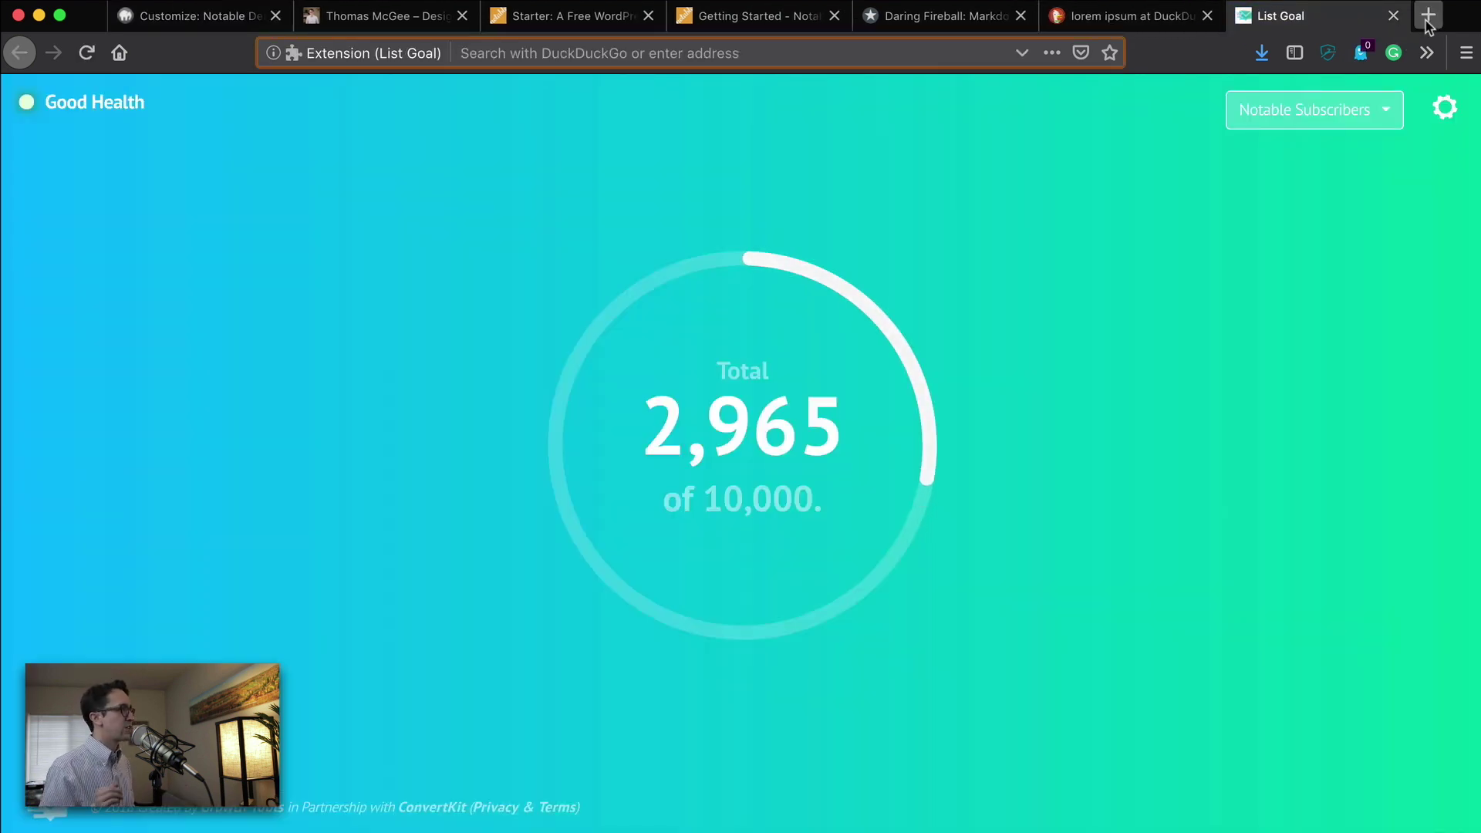
{"action": "type", "text": "pexel"}
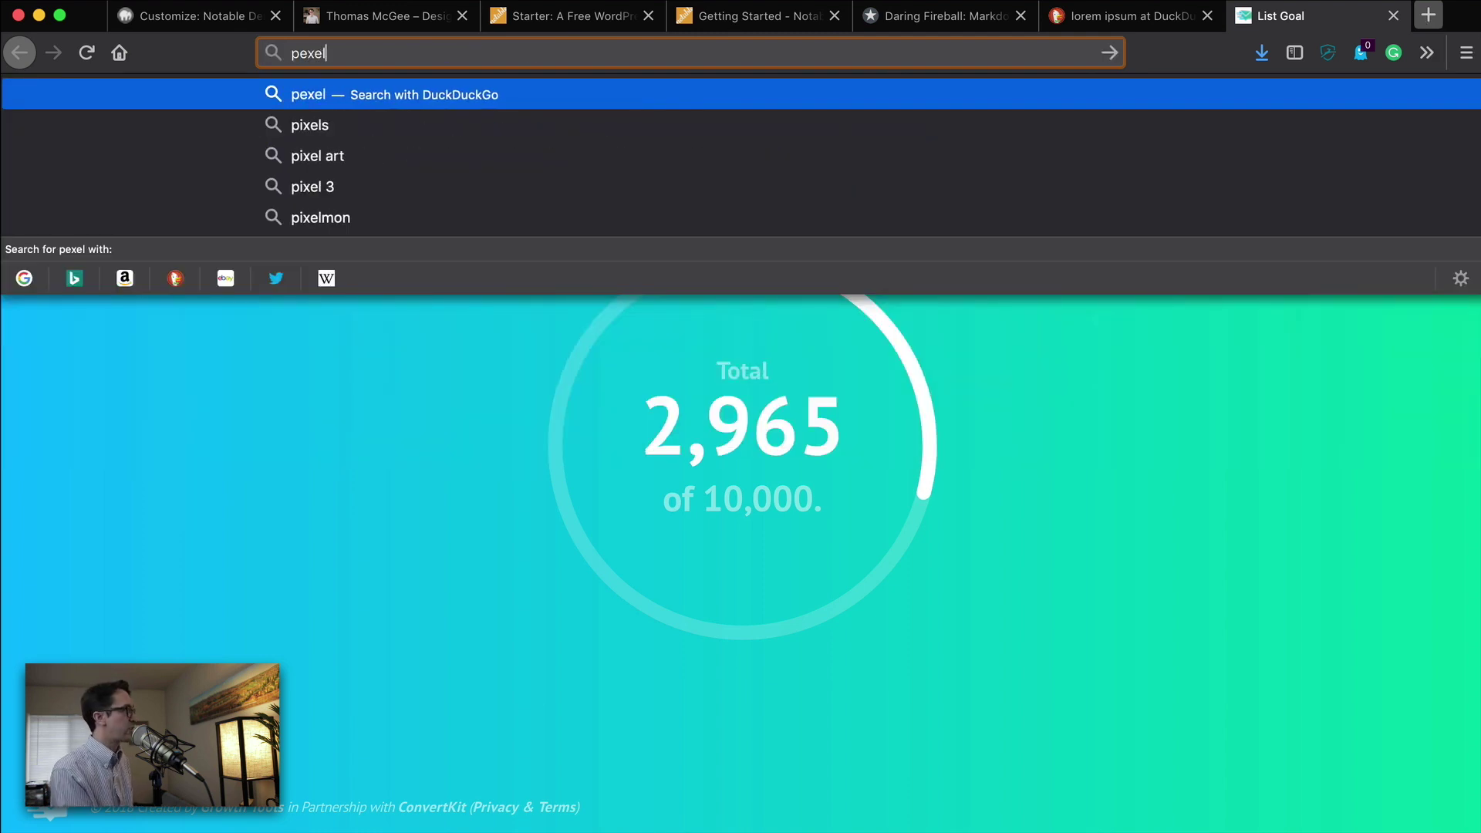
{"action": "type", "text": "https"}
Search for Pexels, open the foggy aerial bridge photo, and return to the Customizer
{"action": "key", "text": "Return"}
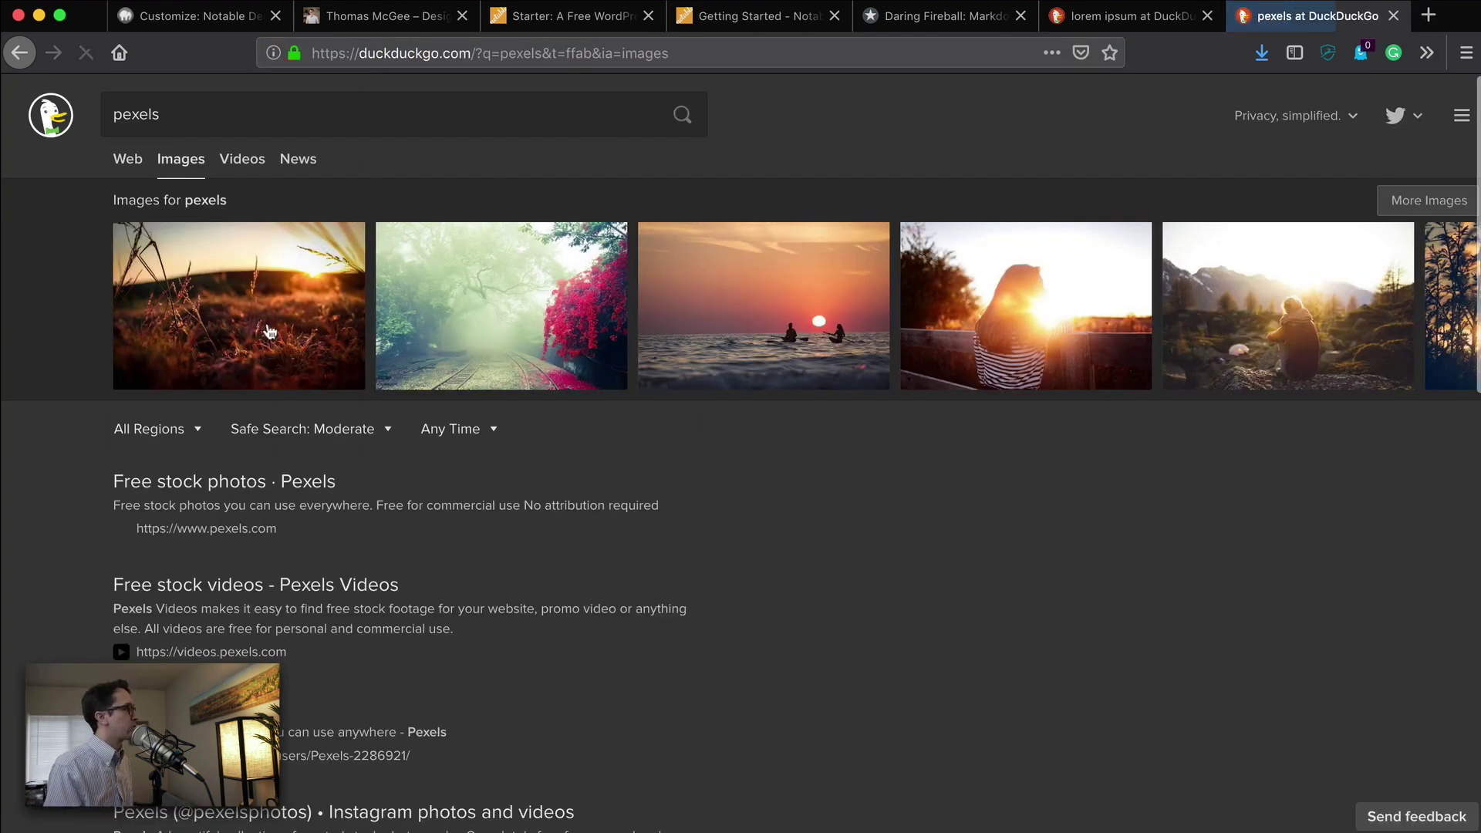
{"action": "left_click", "coordinate": [211, 484]}
{"action": "scroll", "coordinate": [419, 463], "scroll_direction": "down", "scroll_amount": 2}
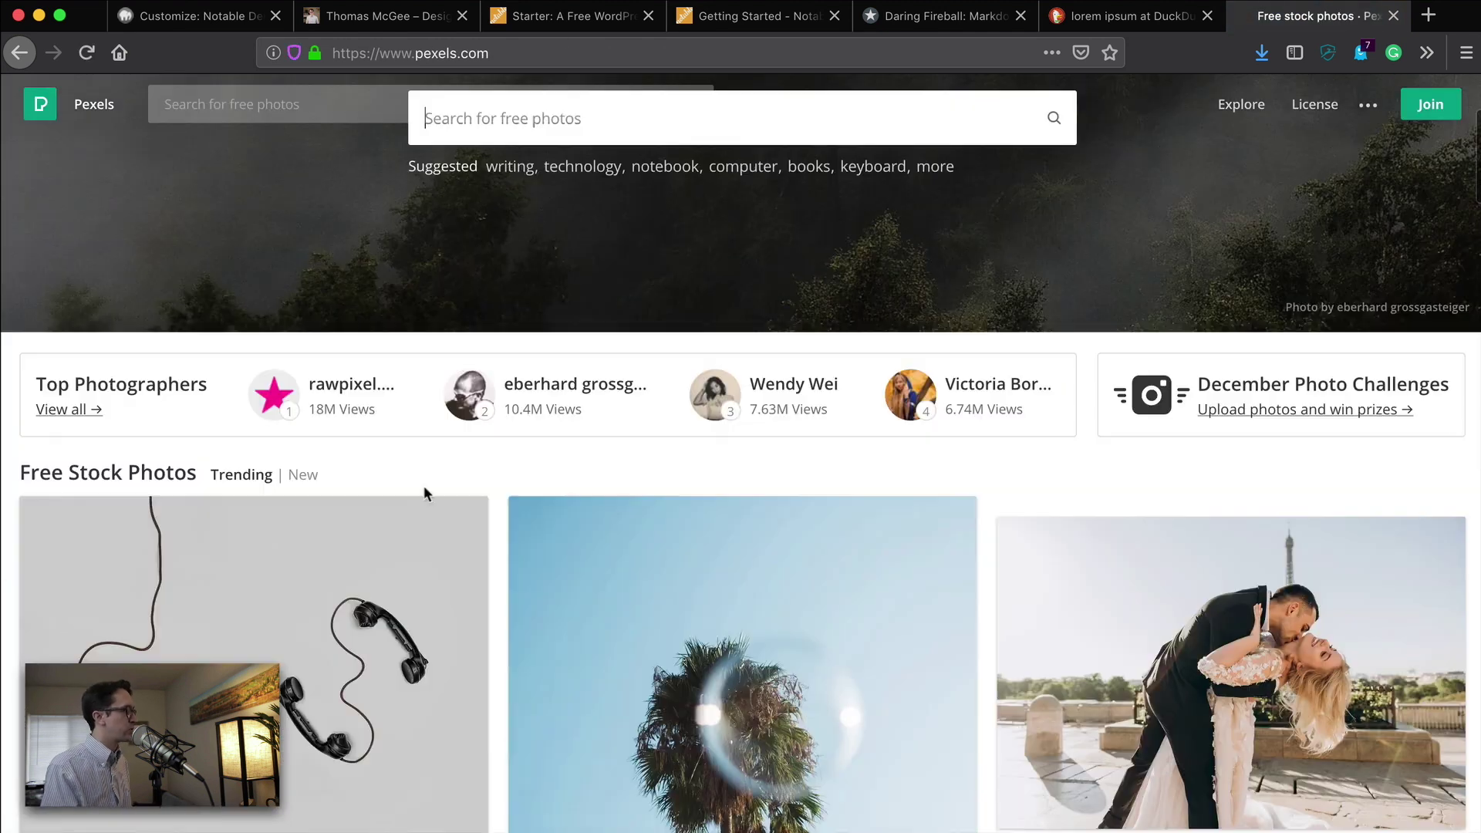
{"action": "scroll", "coordinate": [424, 484], "scroll_direction": "down", "scroll_amount": 3}
{"action": "scroll", "coordinate": [424, 485], "scroll_direction": "down", "scroll_amount": 5}
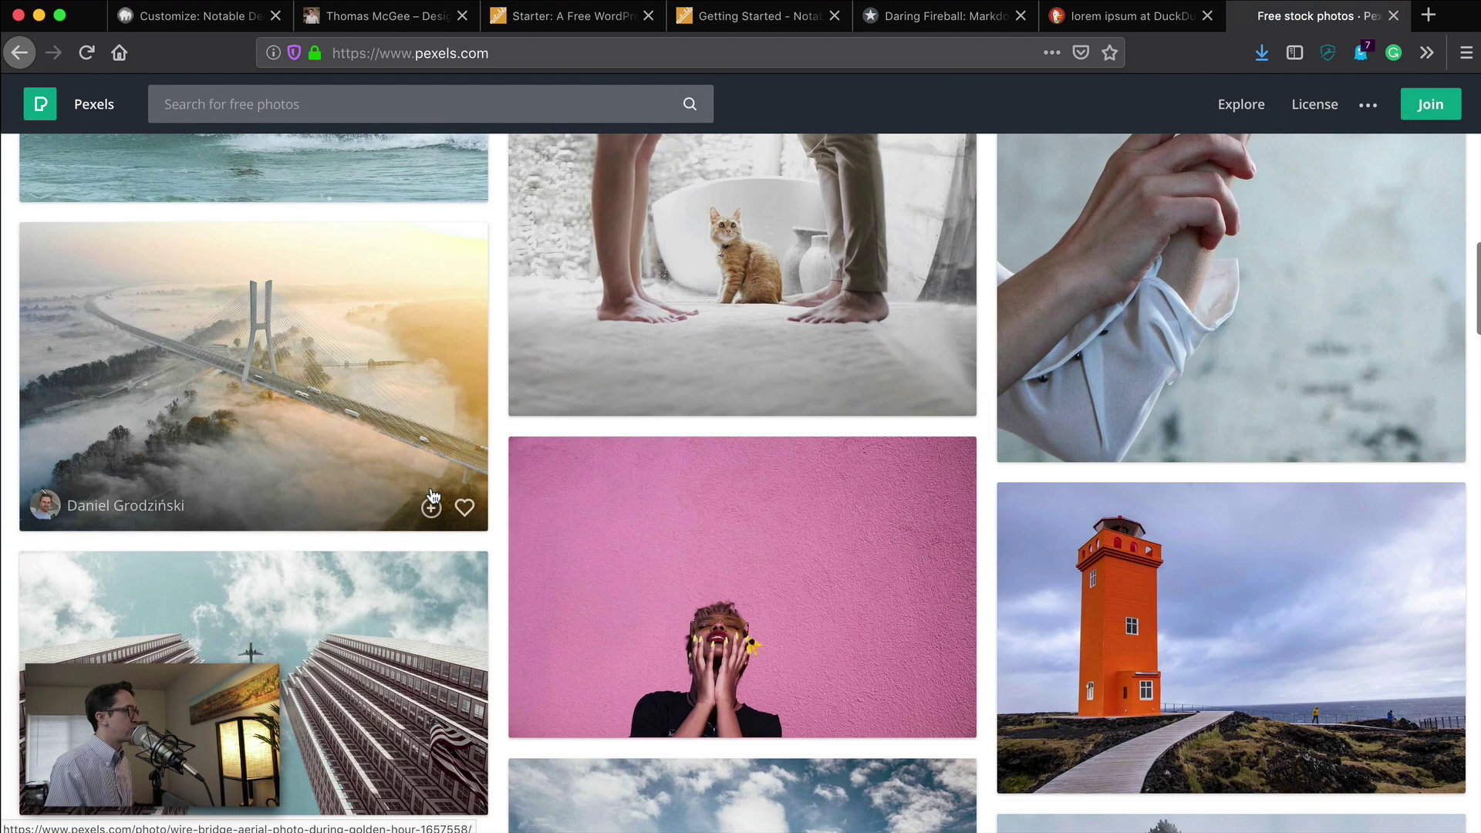
{"action": "left_click", "coordinate": [296, 354]}
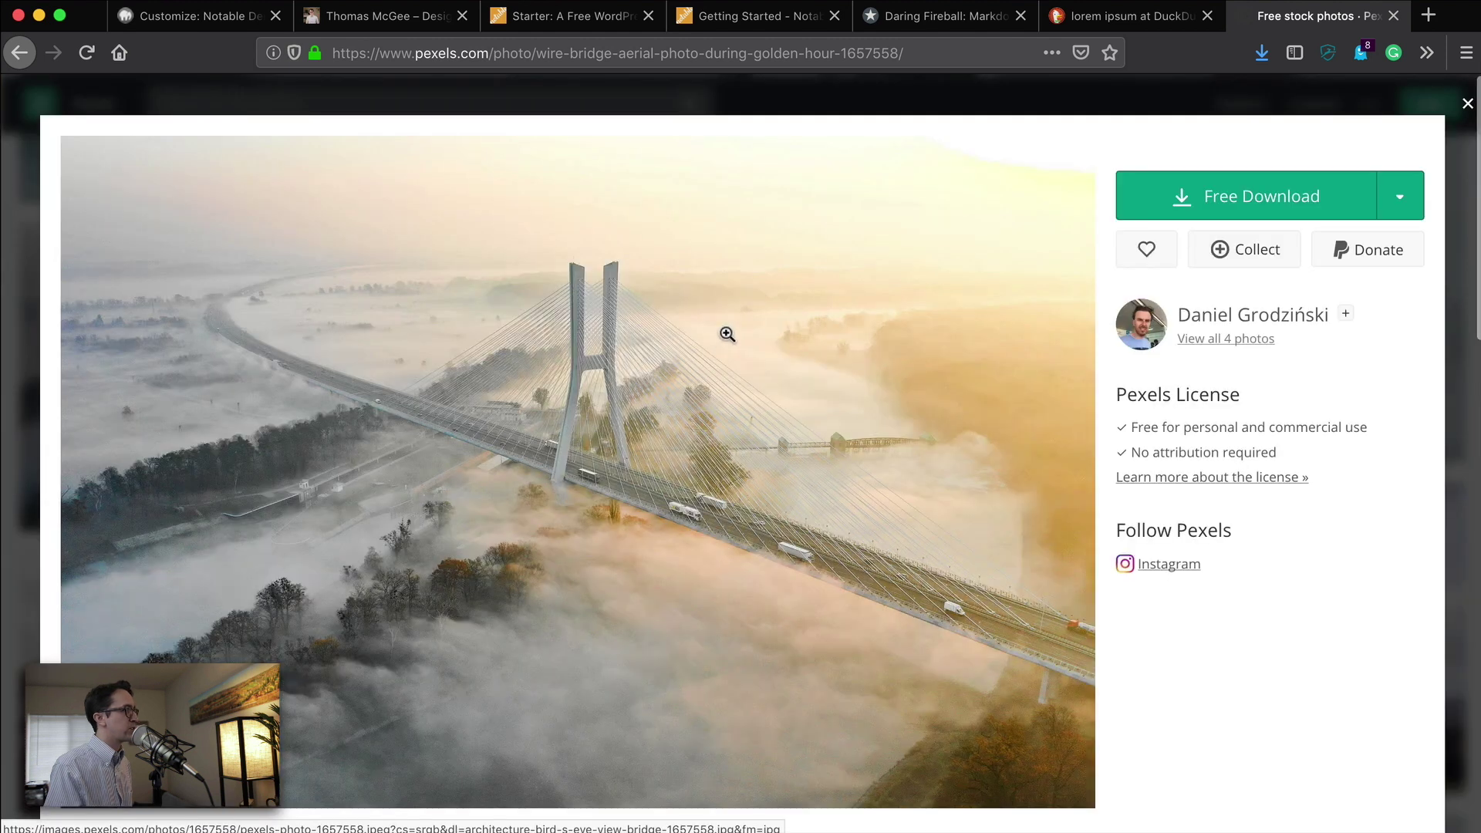
{"action": "left_click", "coordinate": [221, 16]}
Upload the foggy bridge photo as the background image, then exit to the live front page
{"action": "left_click", "coordinate": [61, 311]}
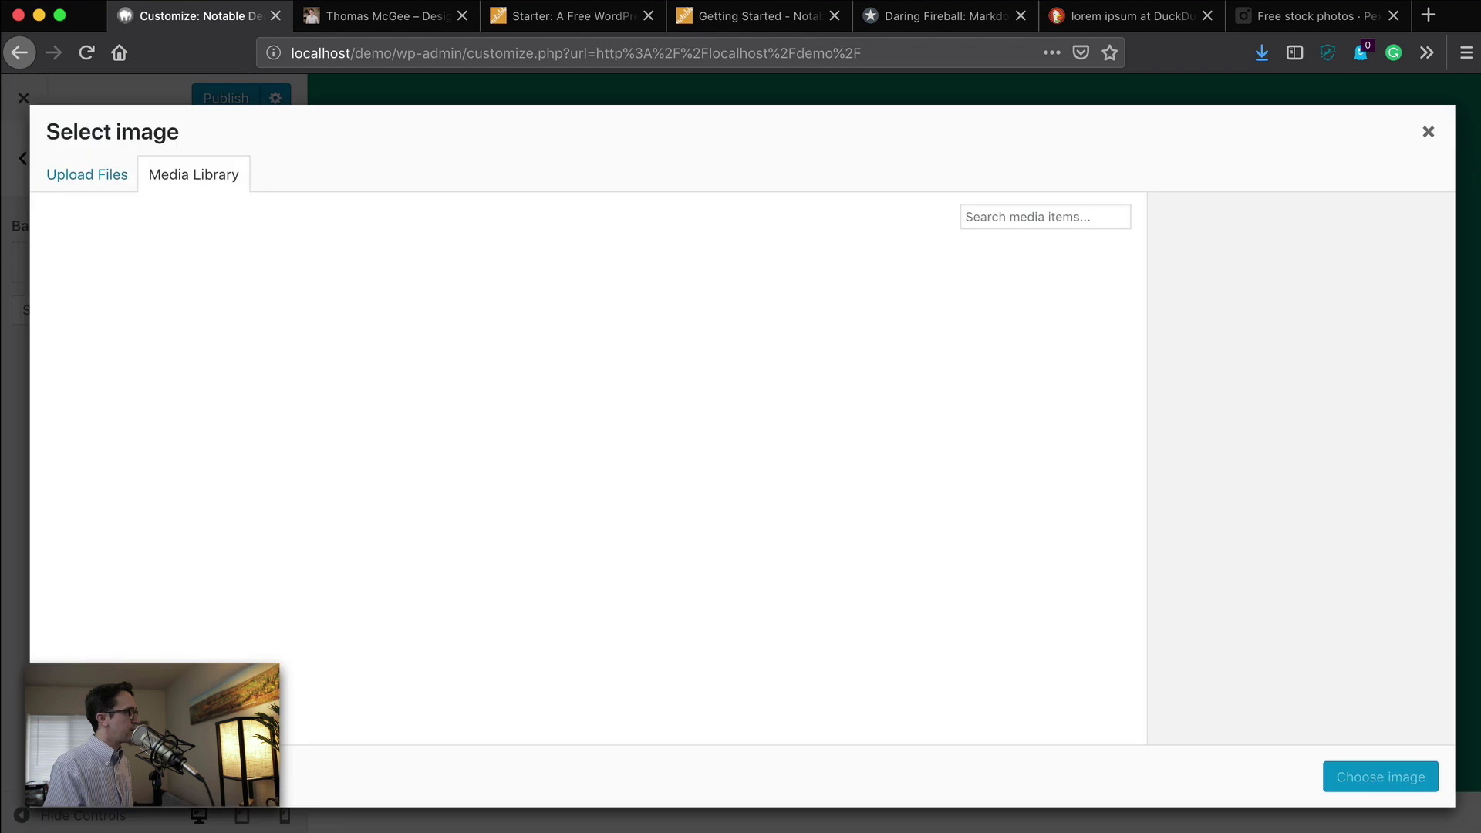
{"action": "left_click_drag", "start_coordinate": [1178, 341], "coordinate": [1258, 475]}
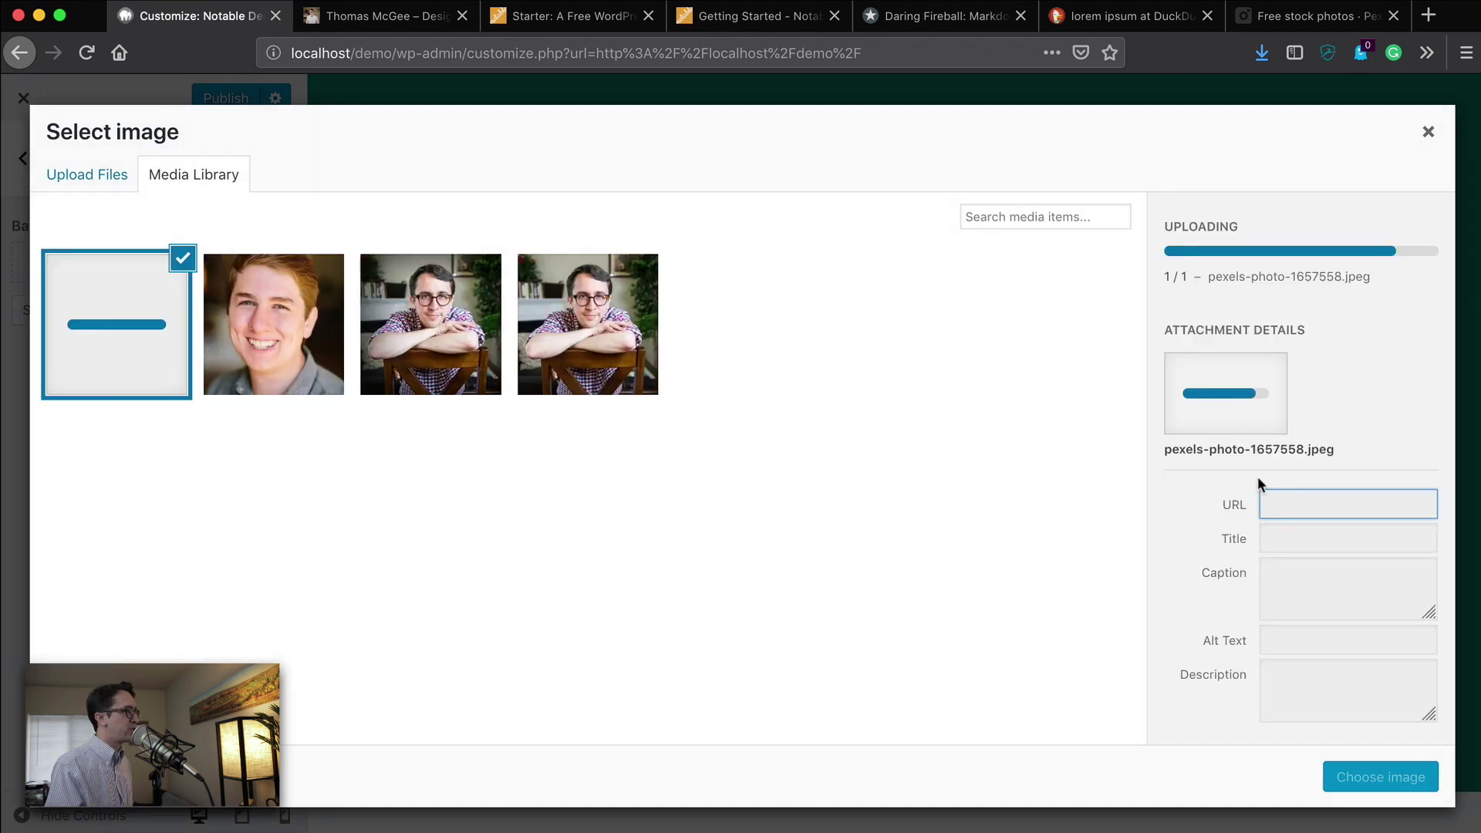
{"action": "left_click", "coordinate": [1380, 775]}
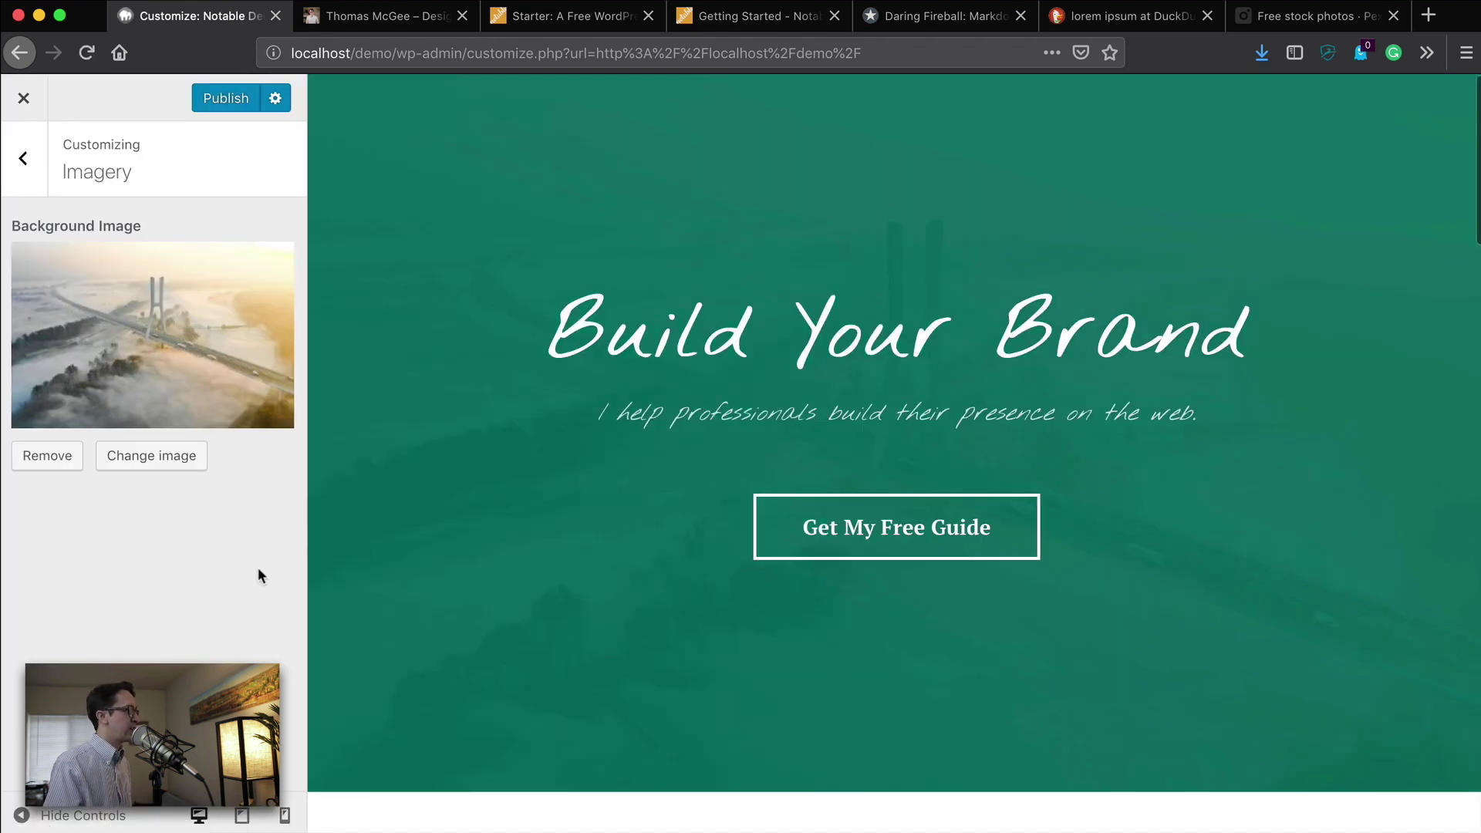
{"action": "scroll", "coordinate": [898, 362], "scroll_direction": "down", "scroll_amount": 2}
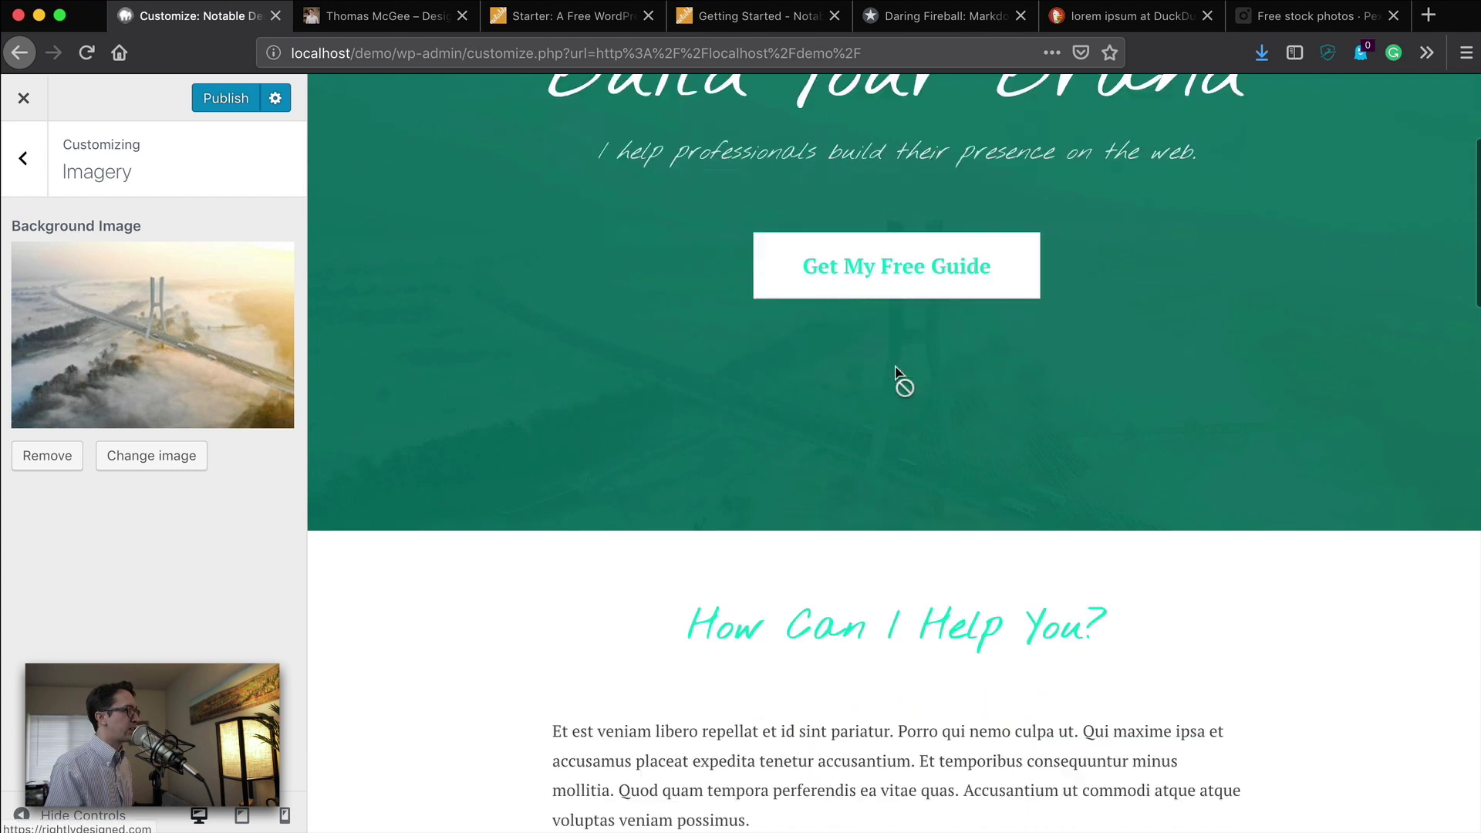
{"action": "scroll", "coordinate": [891, 372], "scroll_direction": "down", "scroll_amount": 4}
{"action": "scroll", "coordinate": [891, 372], "scroll_direction": "down", "scroll_amount": 4}
{"action": "scroll", "coordinate": [891, 372], "scroll_direction": "down", "scroll_amount": 2}
{"action": "scroll", "coordinate": [891, 372], "scroll_direction": "down", "scroll_amount": 5}
{"action": "scroll", "coordinate": [892, 372], "scroll_direction": "down", "scroll_amount": 2}
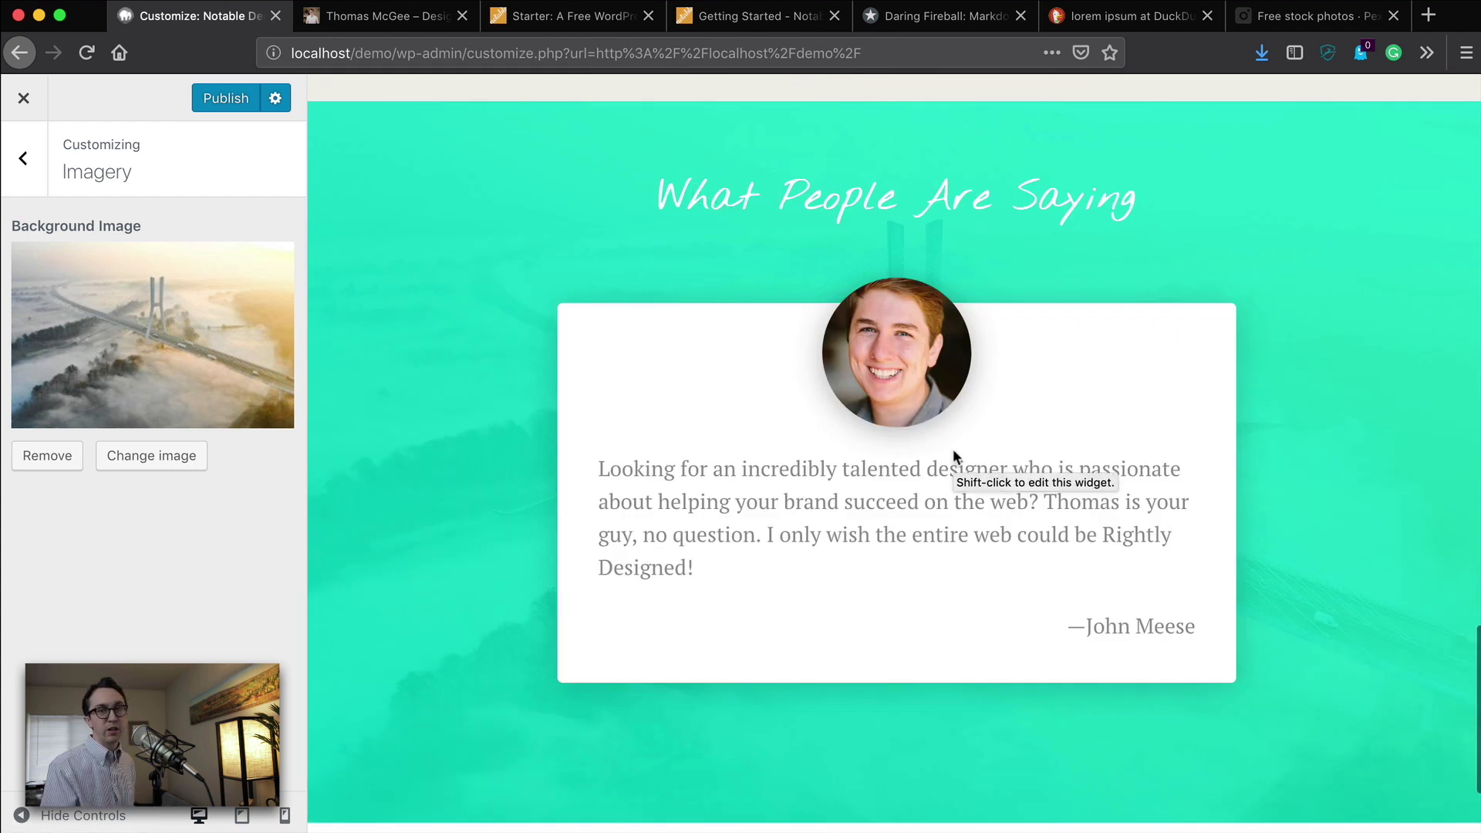
{"action": "scroll", "coordinate": [945, 557], "scroll_direction": "up", "scroll_amount": 2}
{"action": "scroll", "coordinate": [945, 556], "scroll_direction": "up", "scroll_amount": 5}
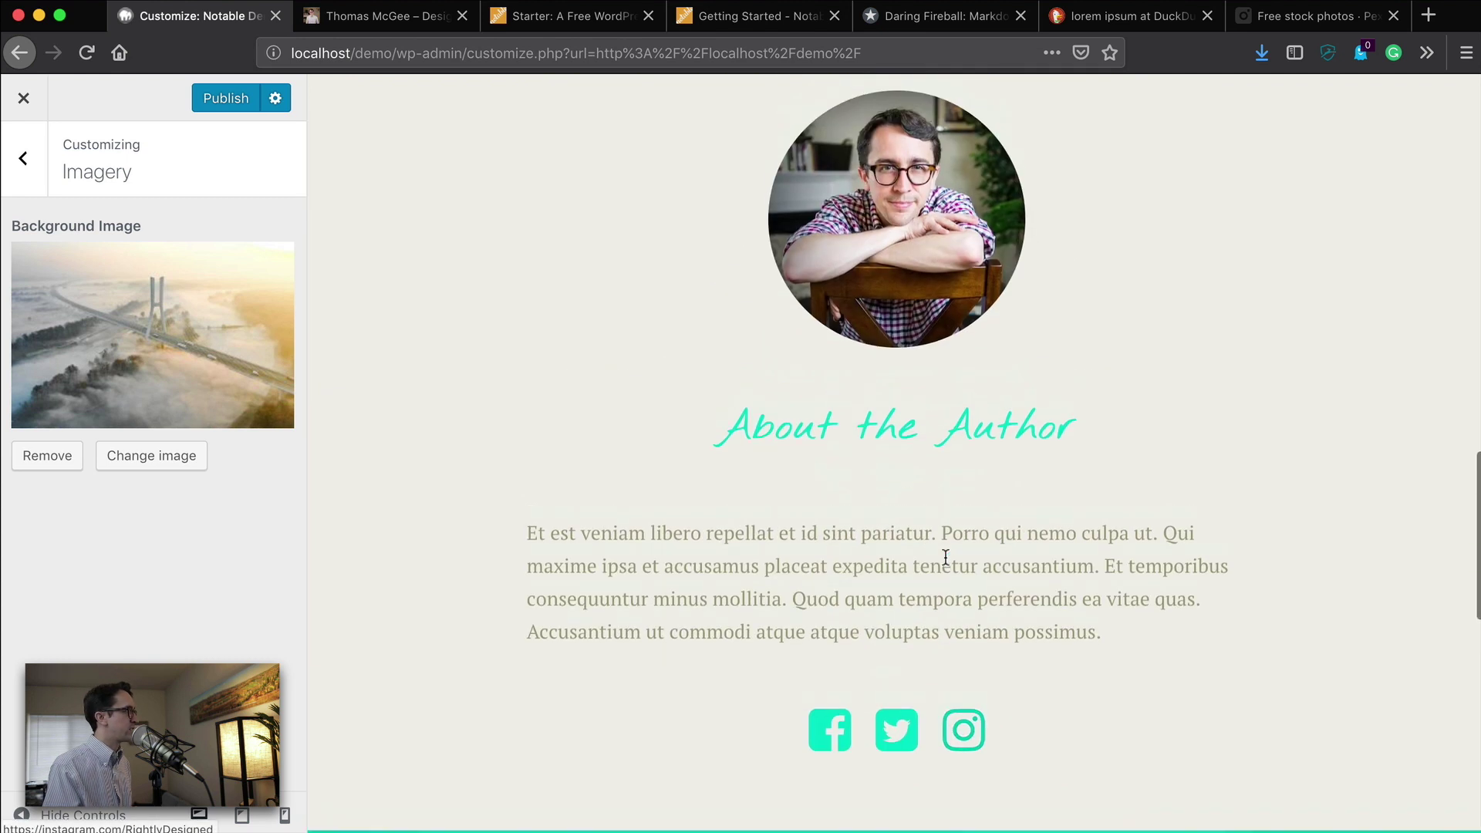
{"action": "scroll", "coordinate": [946, 557], "scroll_direction": "up", "scroll_amount": 5}
{"action": "scroll", "coordinate": [946, 557], "scroll_direction": "up", "scroll_amount": 2}
{"action": "scroll", "coordinate": [942, 563], "scroll_direction": "up", "scroll_amount": 10}
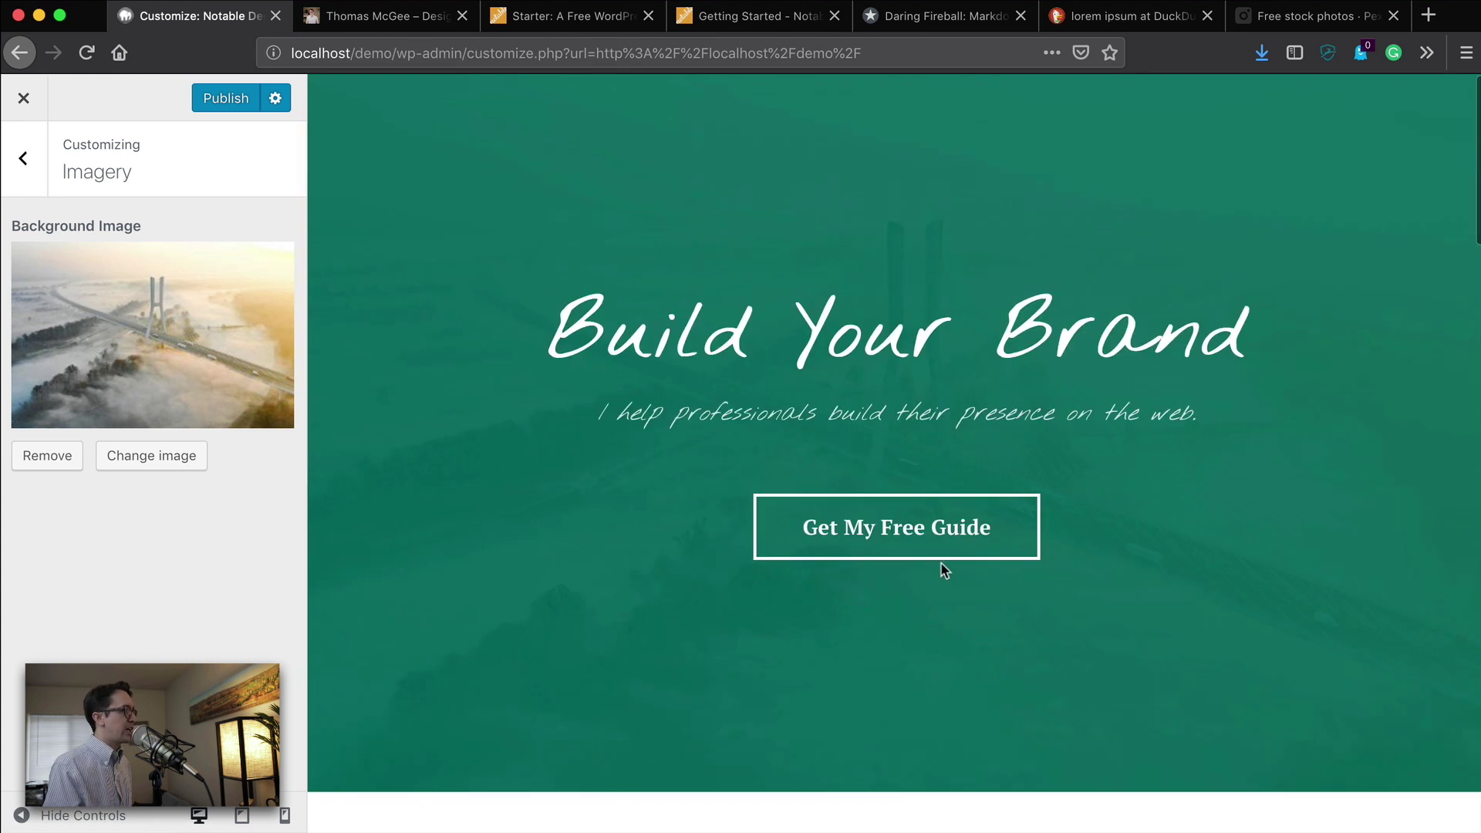
{"action": "scroll", "coordinate": [942, 563], "scroll_direction": "down", "scroll_amount": 7}
{"action": "scroll", "coordinate": [941, 563], "scroll_direction": "down", "scroll_amount": 5}
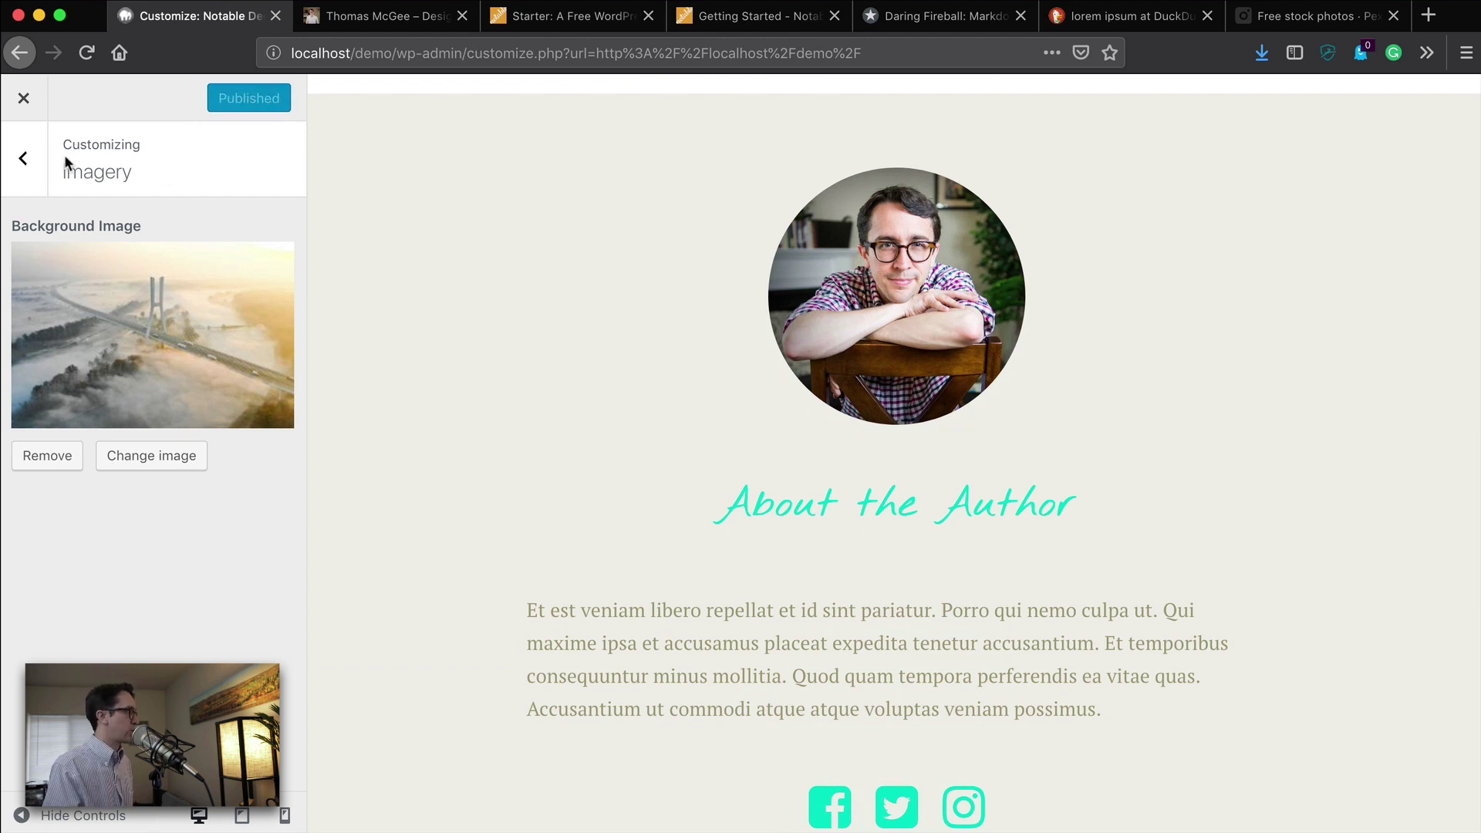
{"action": "left_click", "coordinate": [24, 150]}
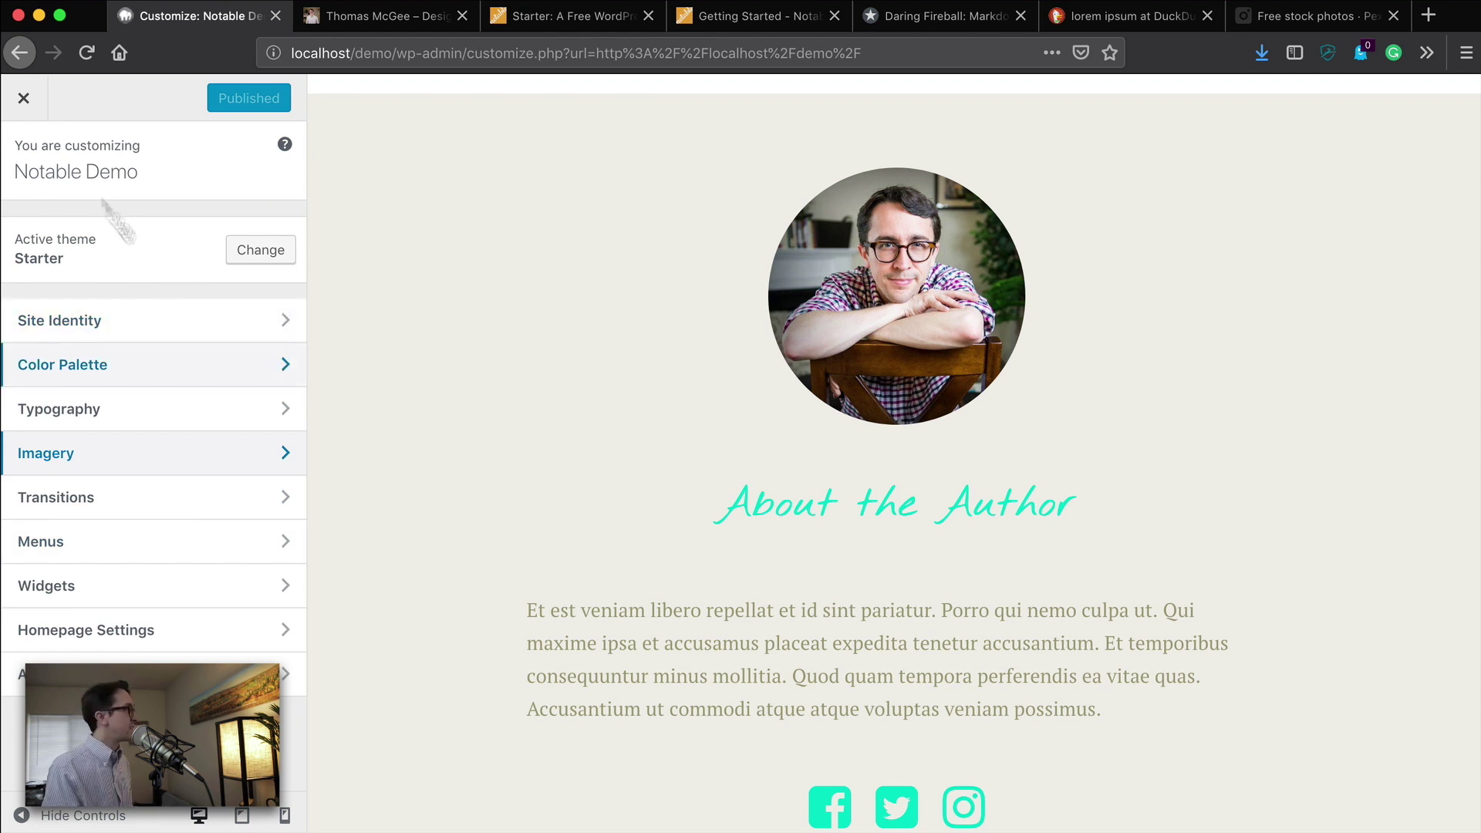
{"action": "left_click", "coordinate": [23, 98]}
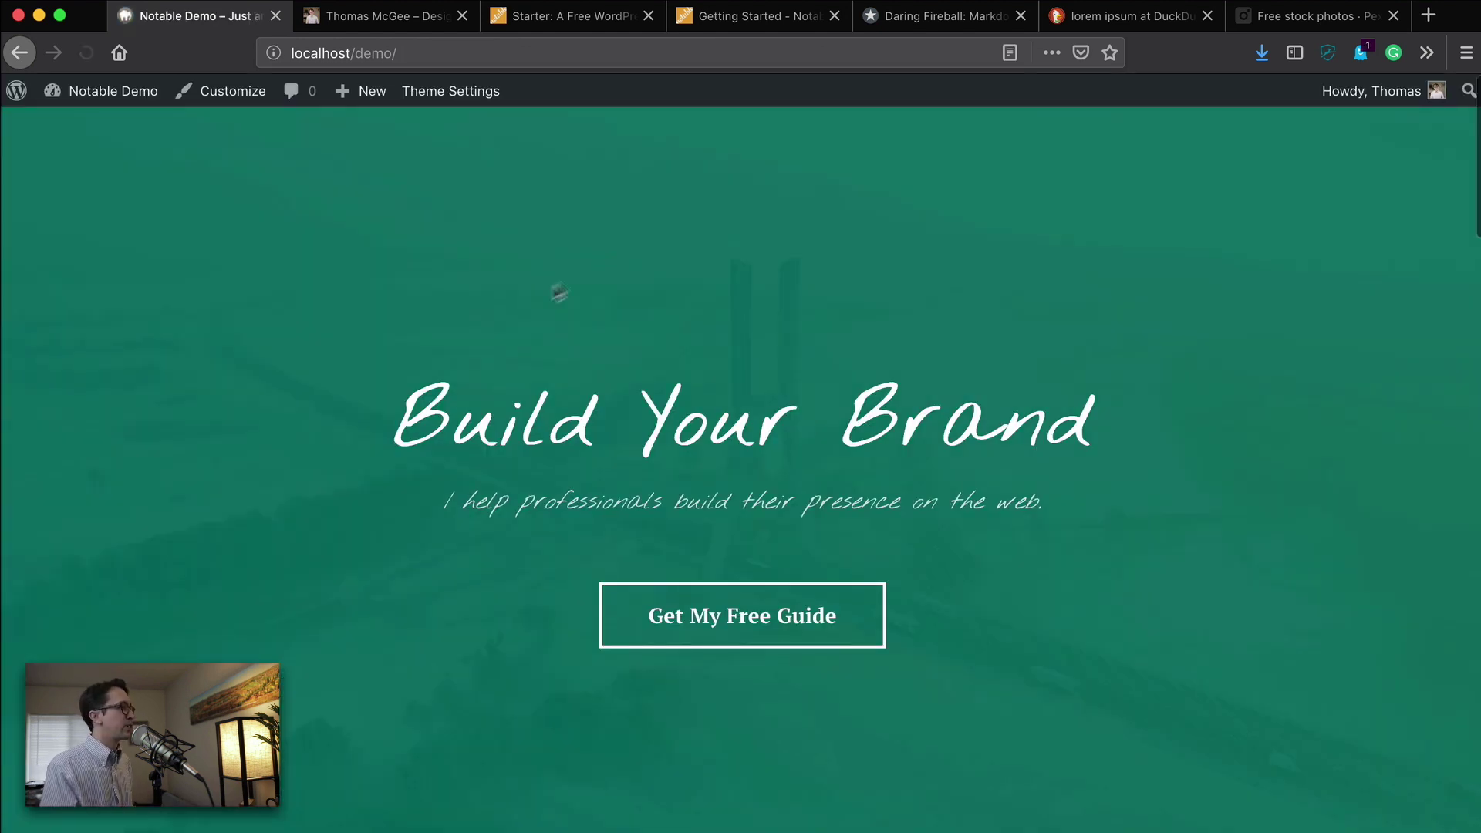
{"action": "scroll", "coordinate": [516, 312], "scroll_direction": "down", "scroll_amount": 5}
{"action": "scroll", "coordinate": [519, 307], "scroll_direction": "down", "scroll_amount": 5}
{"action": "scroll", "coordinate": [519, 306], "scroll_direction": "down", "scroll_amount": 5}
{"action": "scroll", "coordinate": [518, 307], "scroll_direction": "down", "scroll_amount": 5}
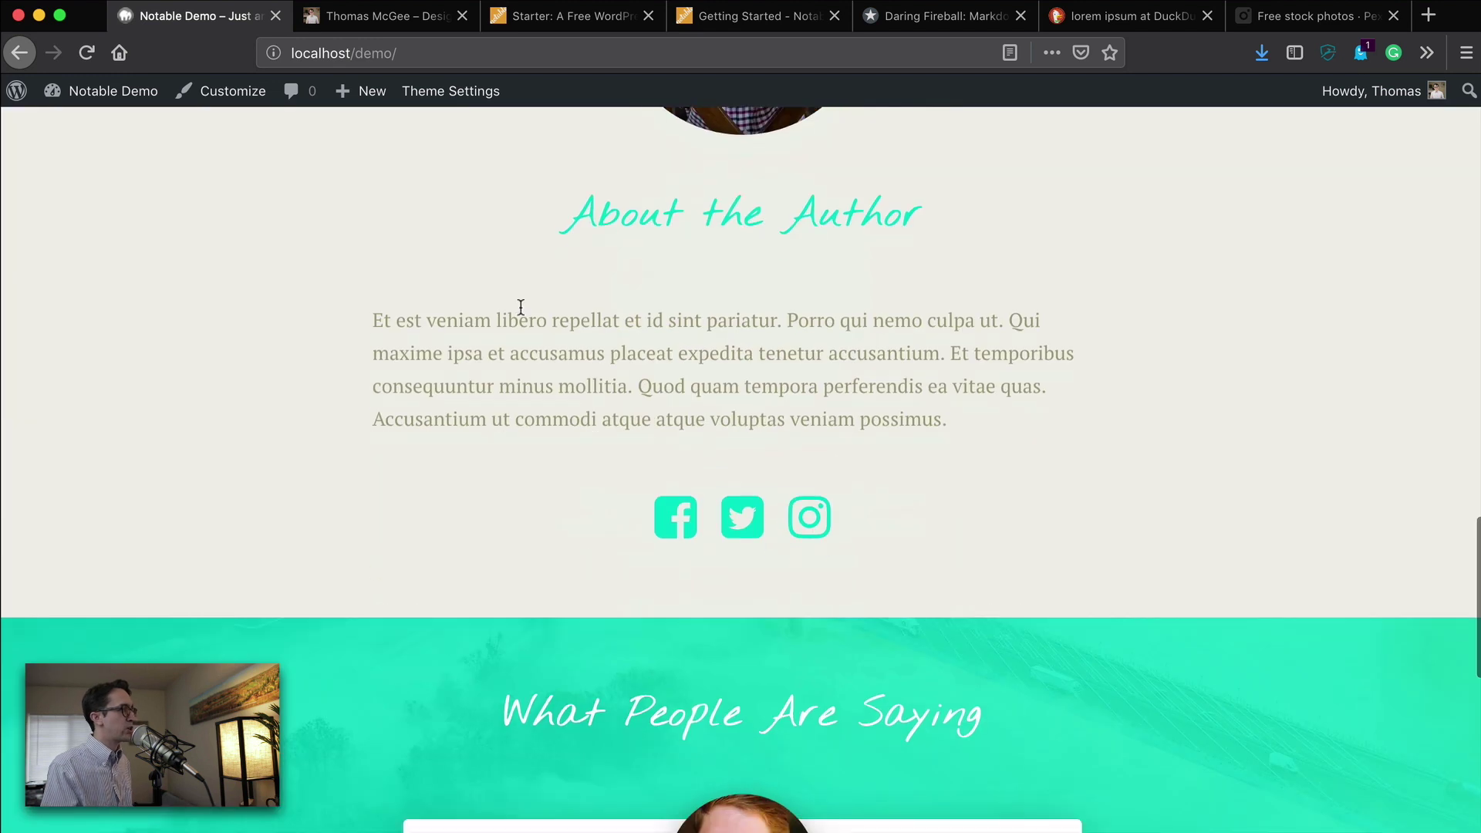
{"action": "scroll", "coordinate": [518, 303], "scroll_direction": "down", "scroll_amount": 5}
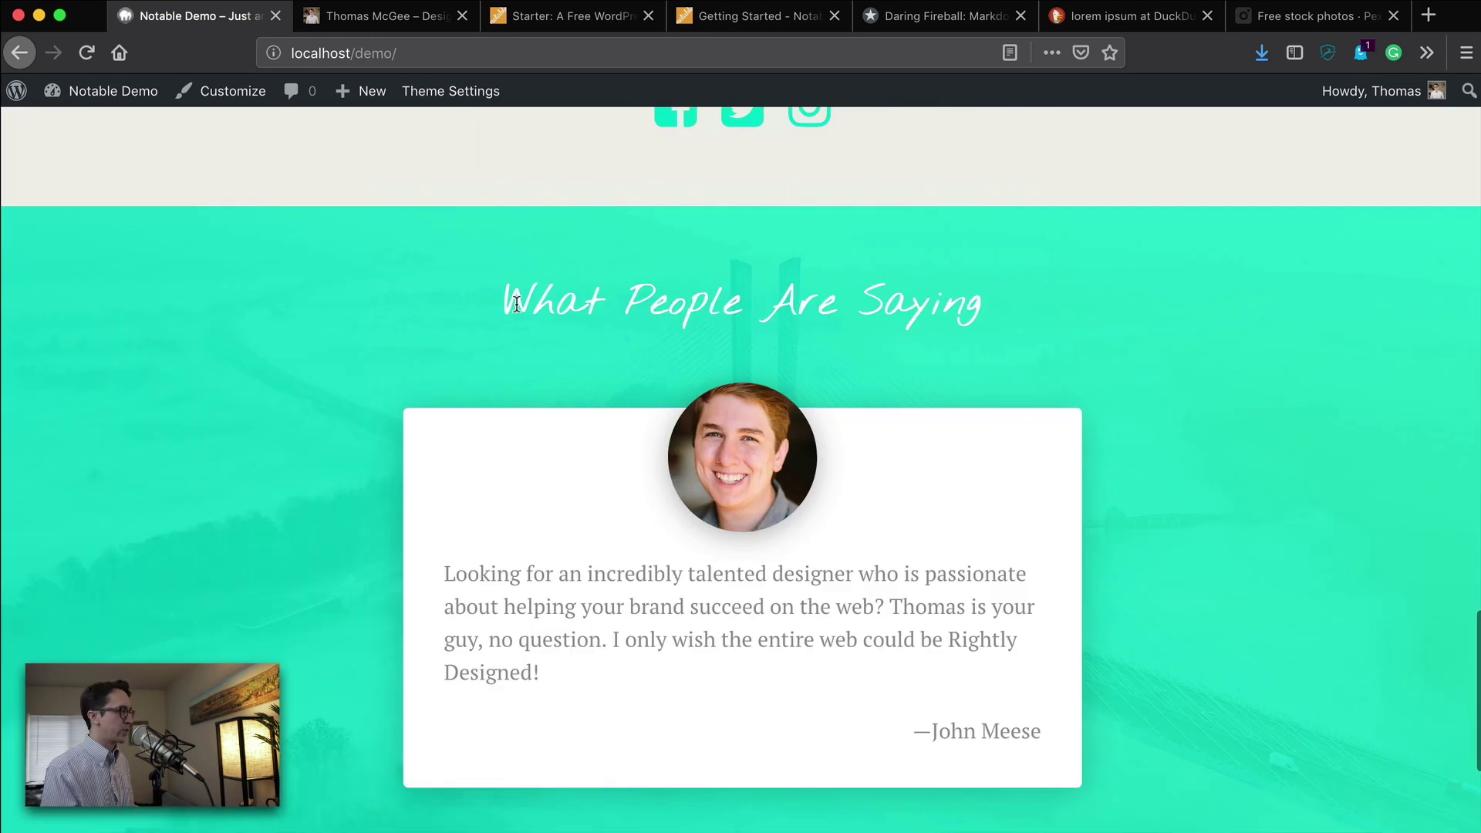
{"action": "scroll", "coordinate": [463, 316], "scroll_direction": "down", "scroll_amount": 3}
{"action": "scroll", "coordinate": [388, 333], "scroll_direction": "up", "scroll_amount": 3}
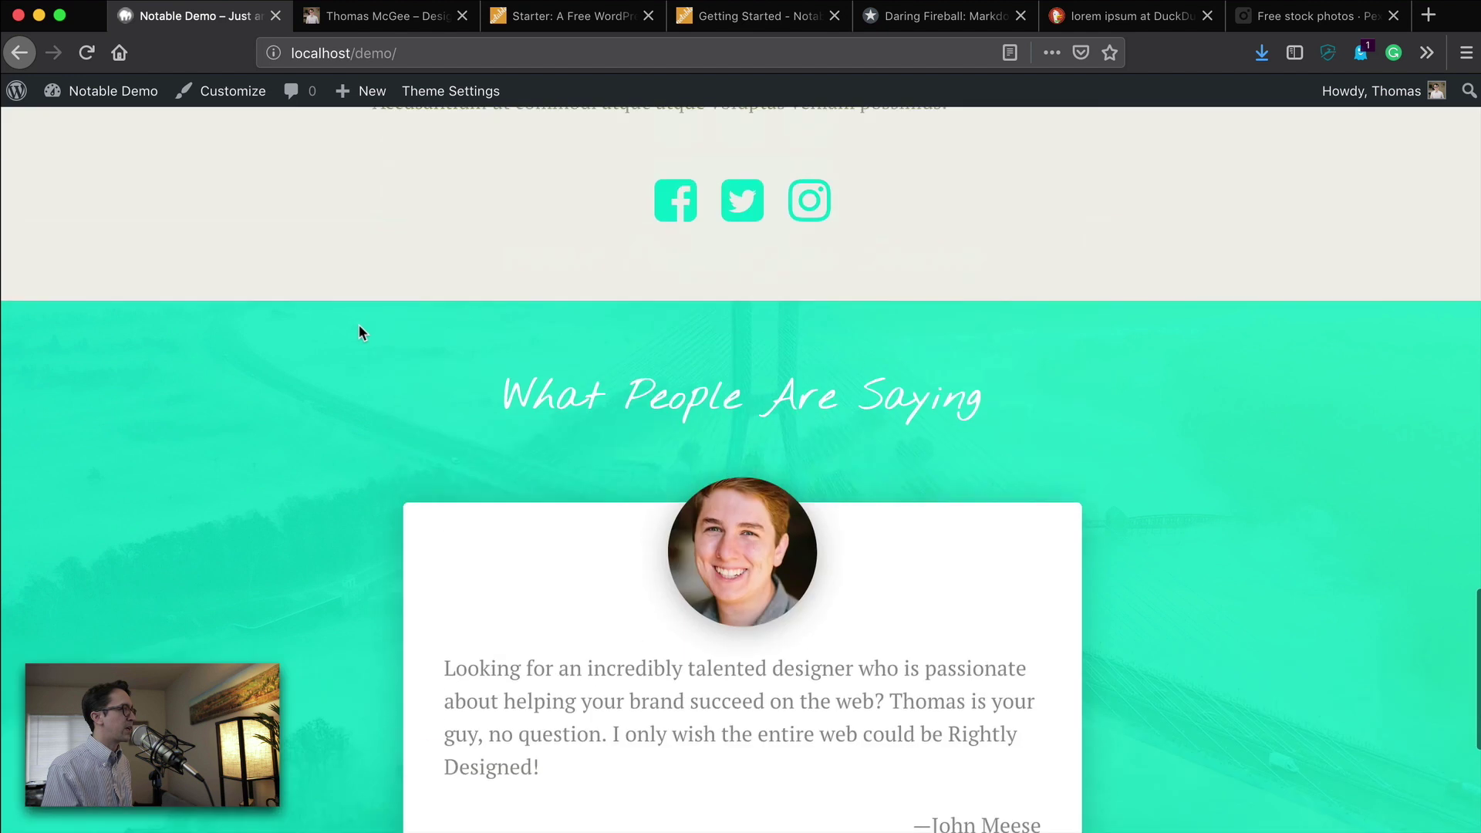
{"action": "scroll", "coordinate": [355, 323], "scroll_direction": "down", "scroll_amount": 2}
{"action": "scroll", "coordinate": [463, 405], "scroll_direction": "up", "scroll_amount": 1}
{"action": "scroll", "coordinate": [541, 460], "scroll_direction": "up", "scroll_amount": 10}
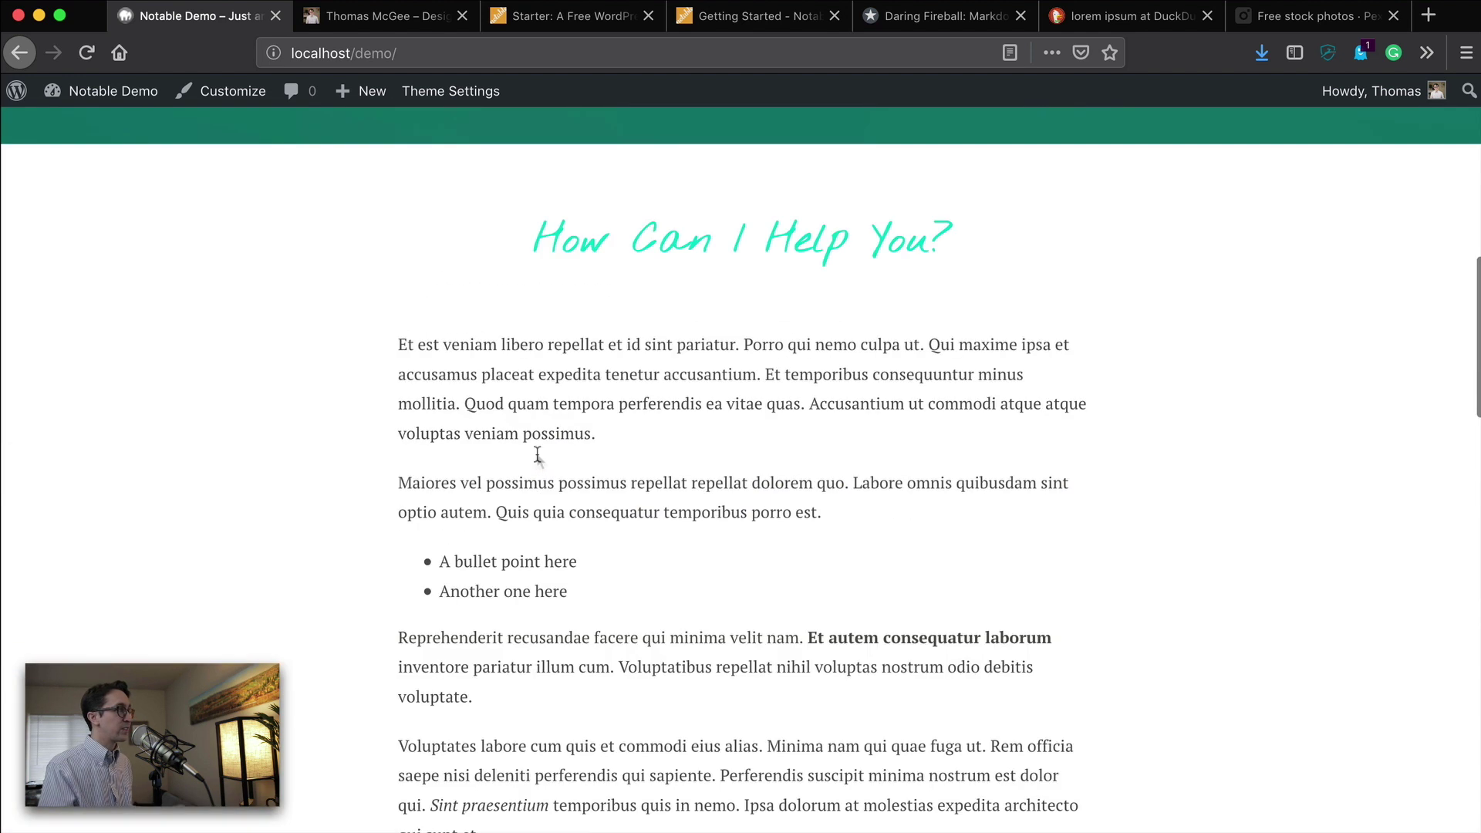
{"action": "scroll", "coordinate": [535, 459], "scroll_direction": "up", "scroll_amount": 1}
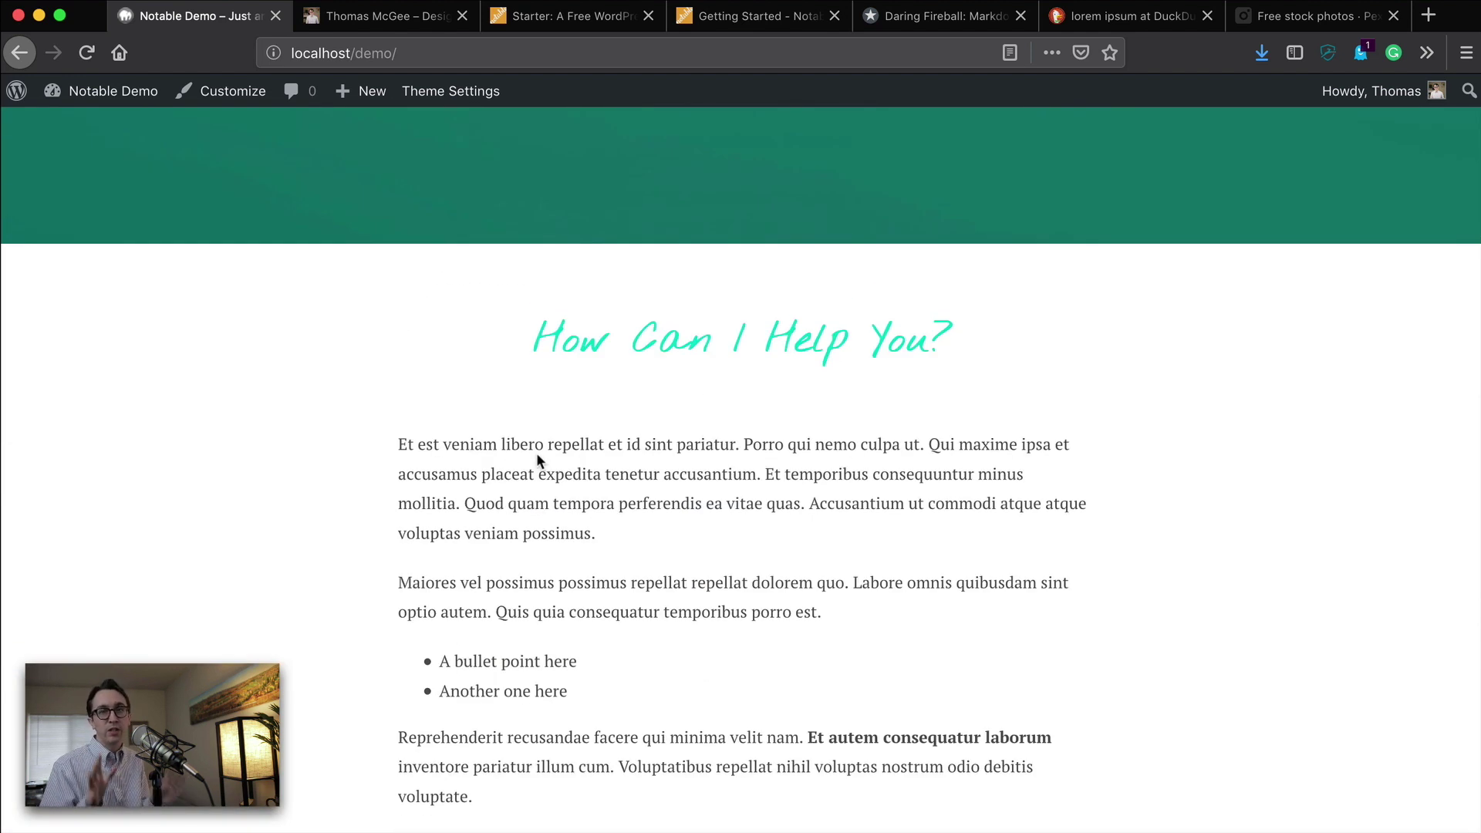
{"action": "scroll", "coordinate": [519, 540], "scroll_direction": "down", "scroll_amount": 3}
{"action": "scroll", "coordinate": [1100, 324], "scroll_direction": "up", "scroll_amount": 5}
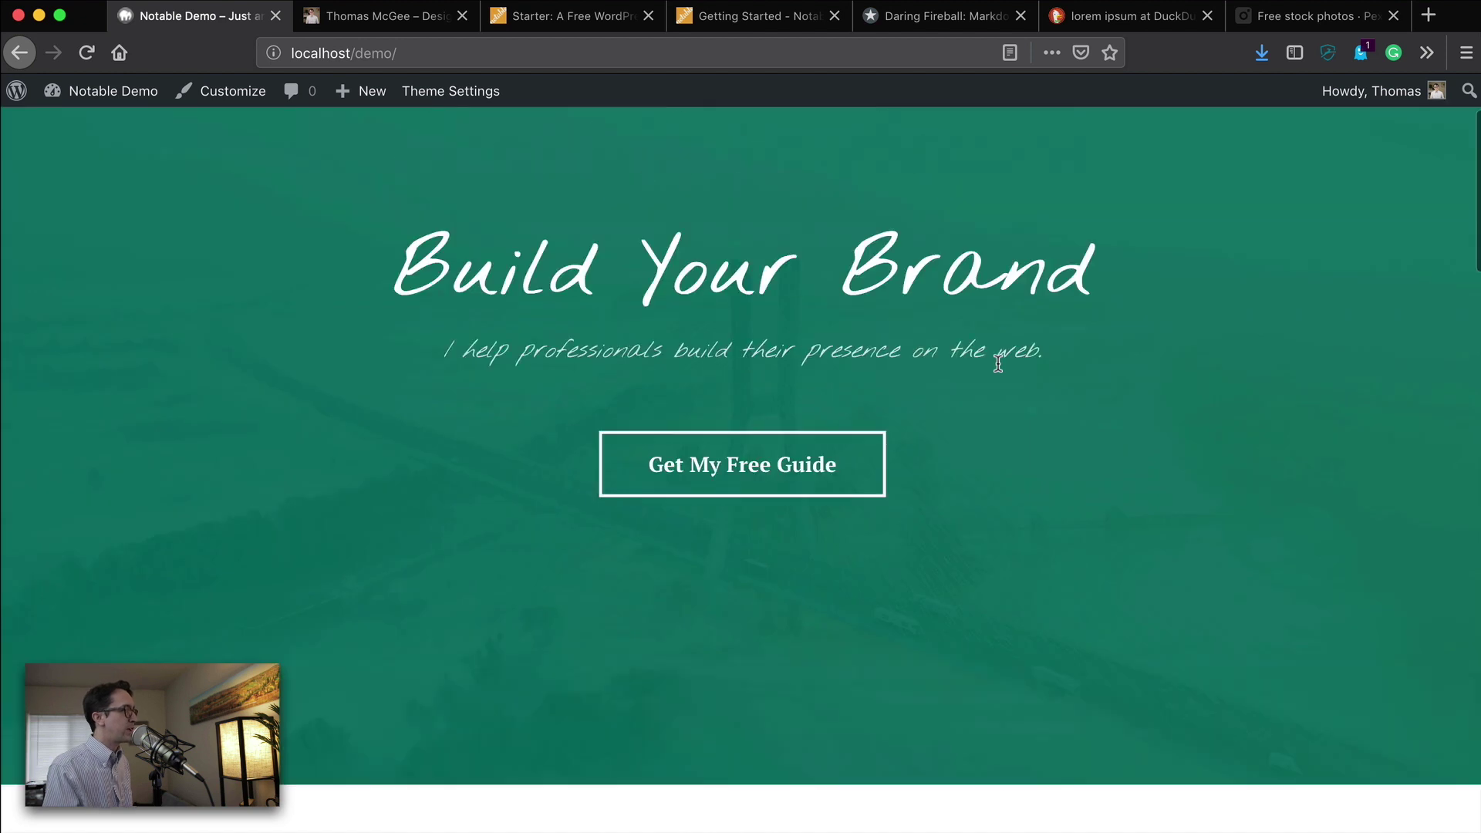